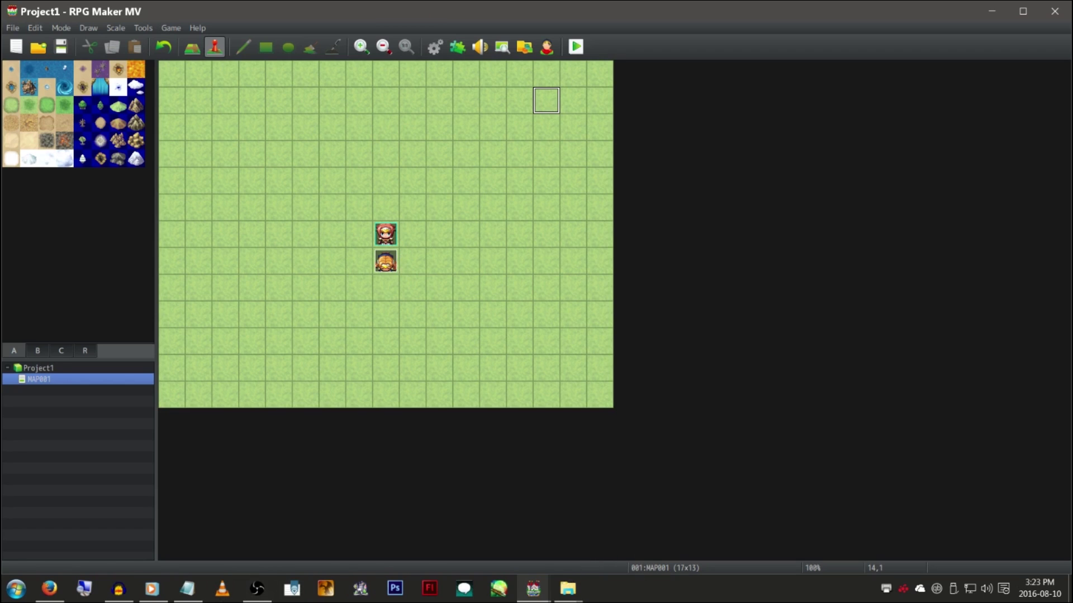
Check the RPGMV_W130_Upd.exe download in Firefox, then switch to the KADOKAWA folder window
left_click(56, 588)
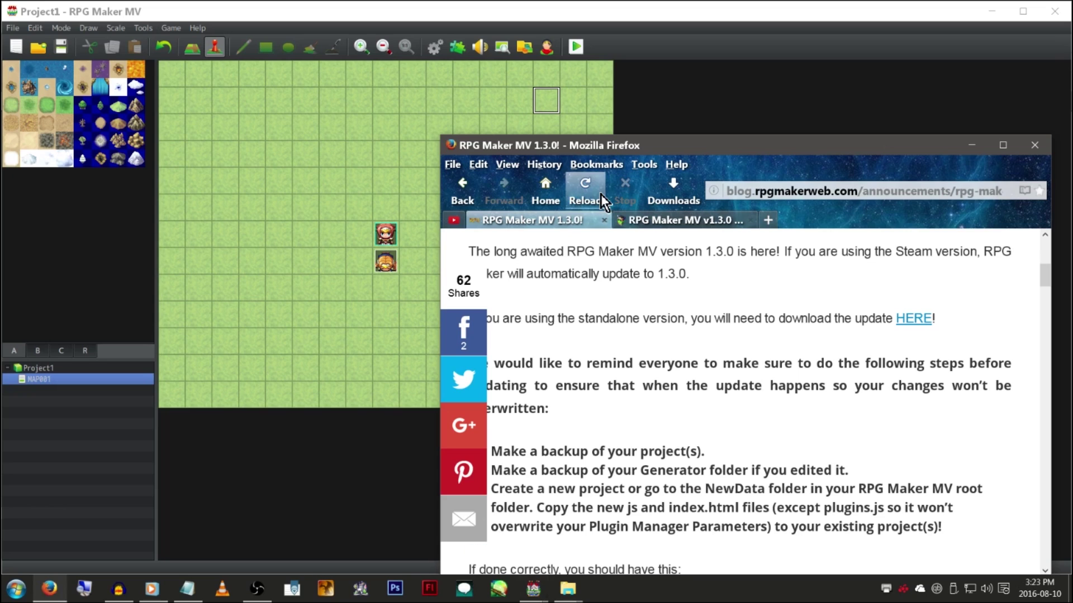
left_click(673, 187)
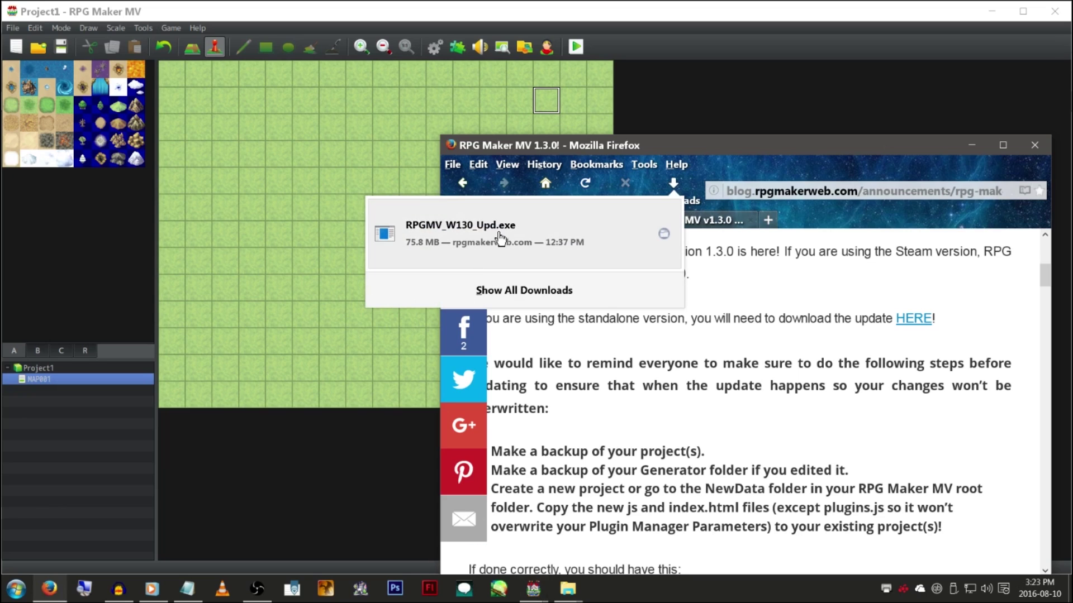
right_click(533, 216)
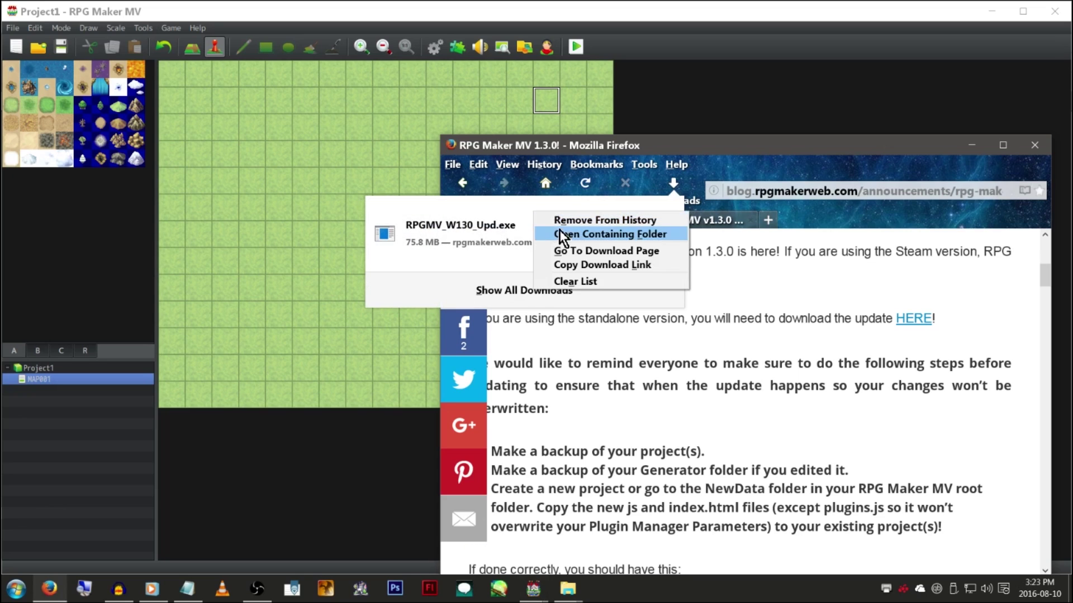
key("Escape")
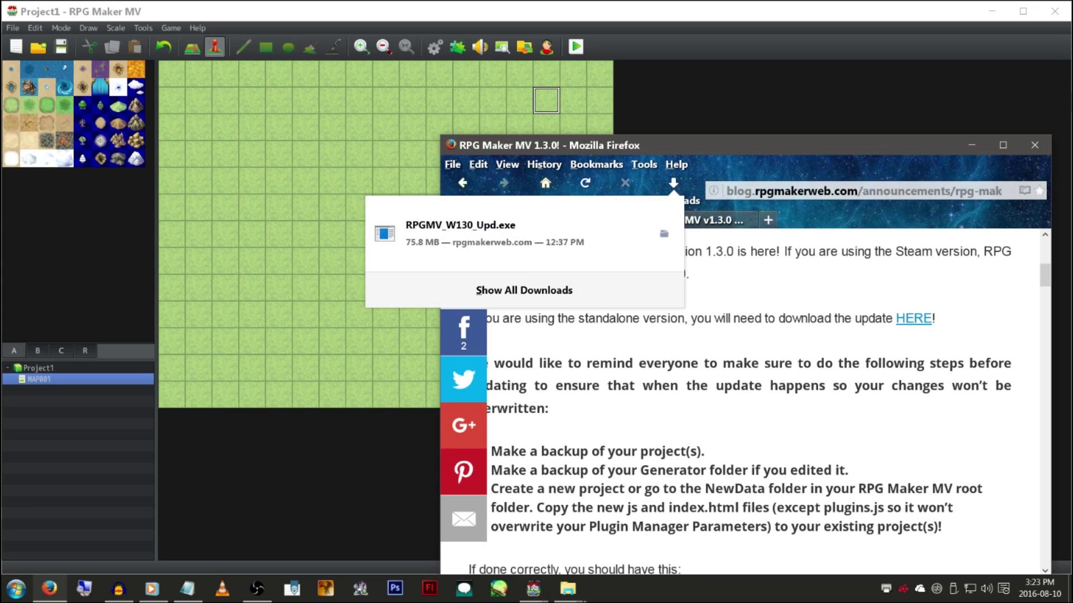
left_click(575, 593)
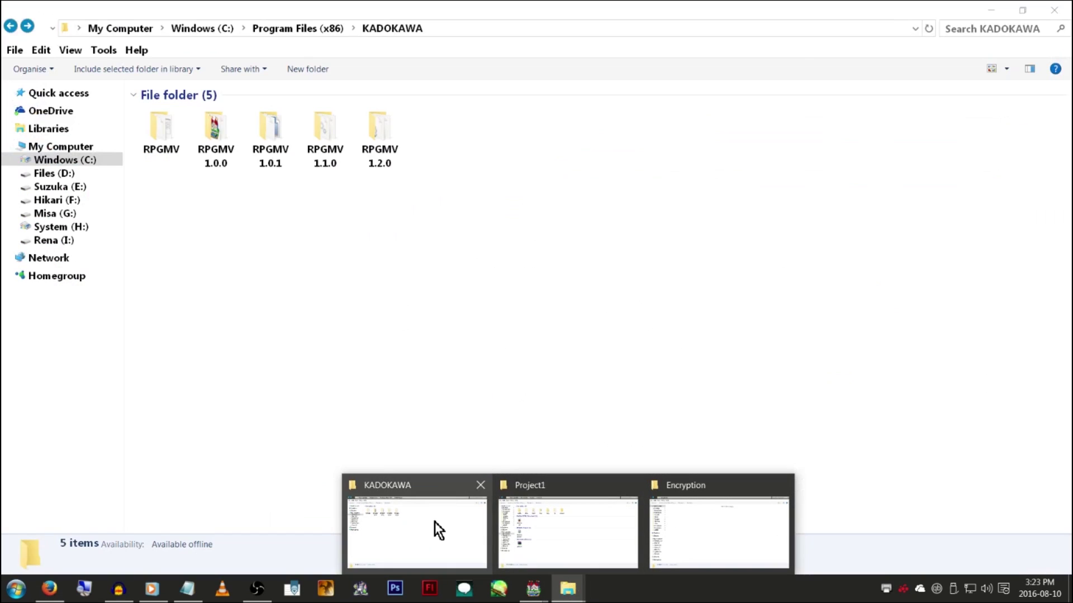
left_click(434, 522)
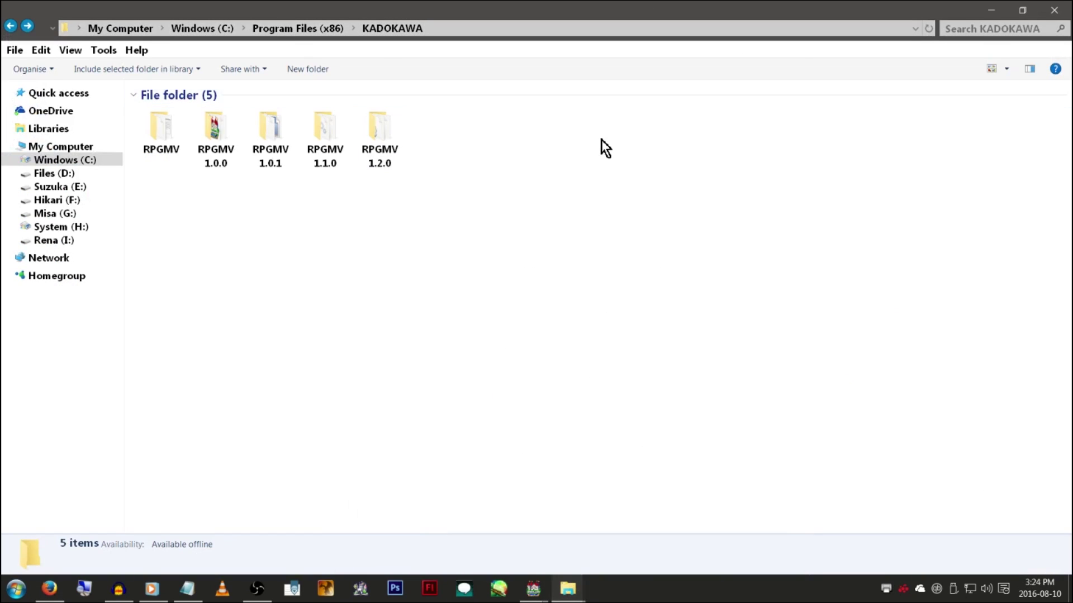
Select the four versioned RPGMV folders, clear the selection, and select the RPGMV folder
right_click_drag(528, 256, 225, 128)
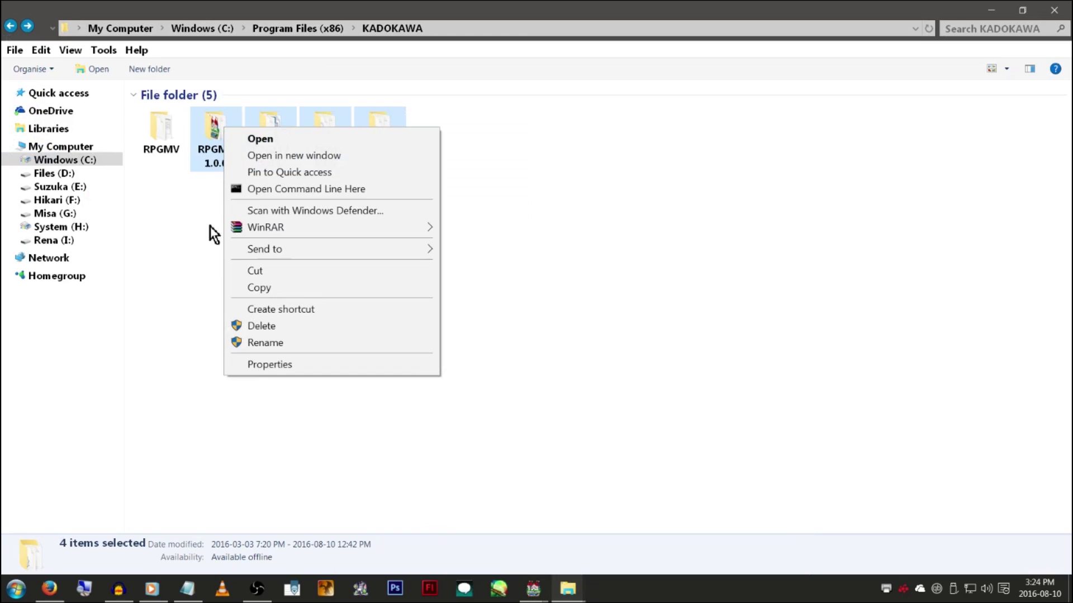
left_click(178, 264)
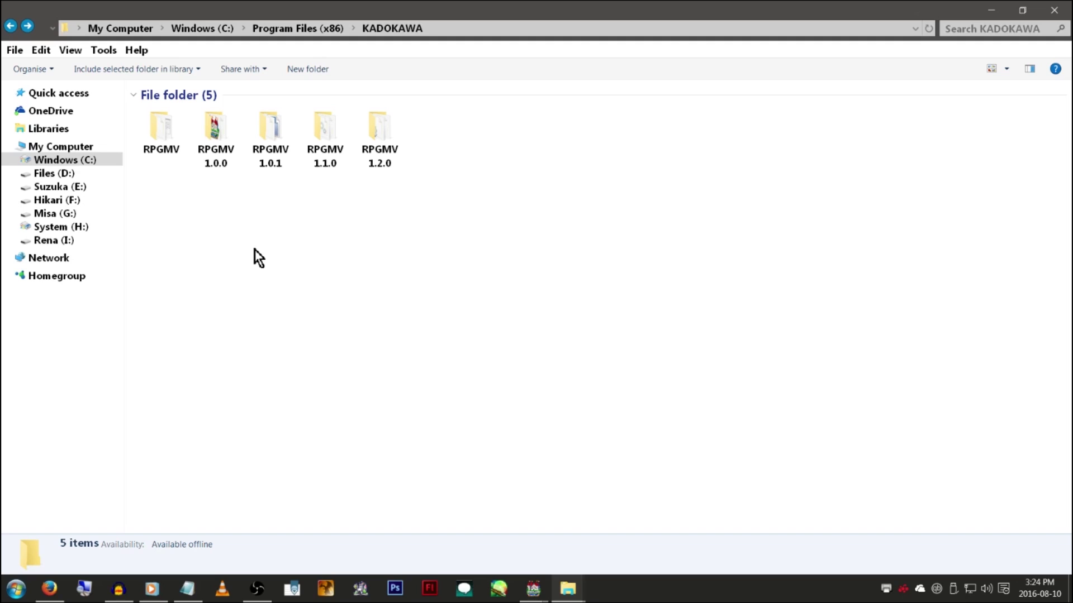
left_click(167, 148)
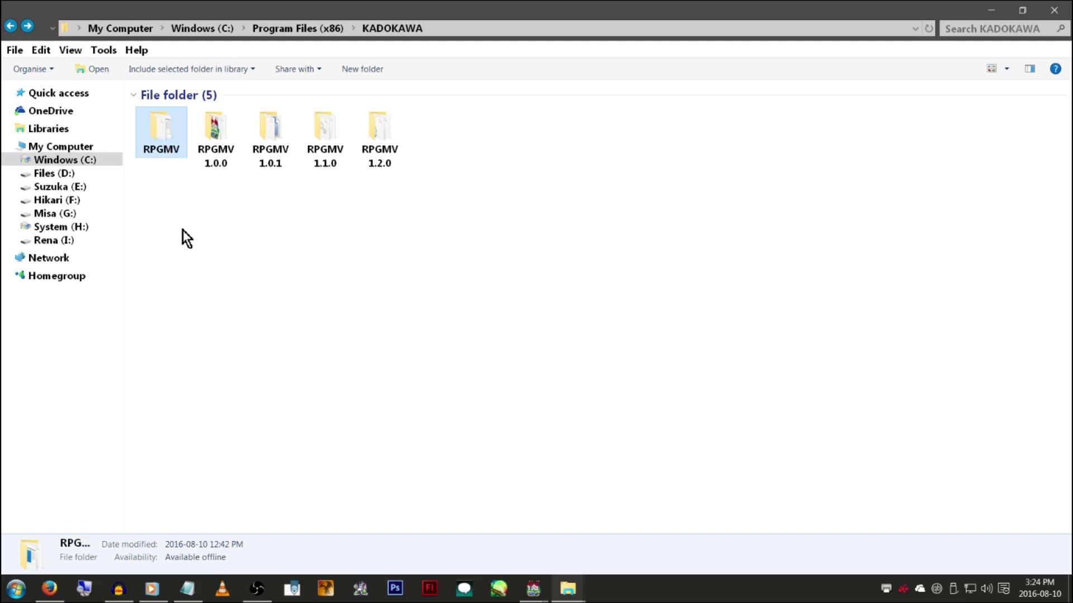
Open the RPGMV folder, then its NewData folder
double_click(166, 134)
scroll(244, 275, "down", 10)
scroll(381, 312, "up", 5)
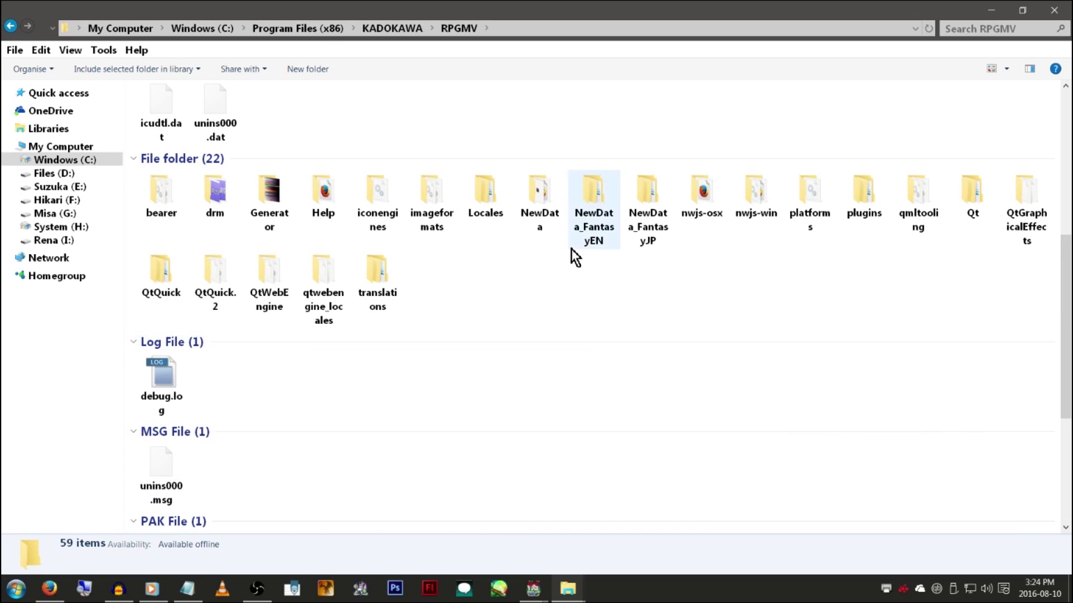
double_click(539, 197)
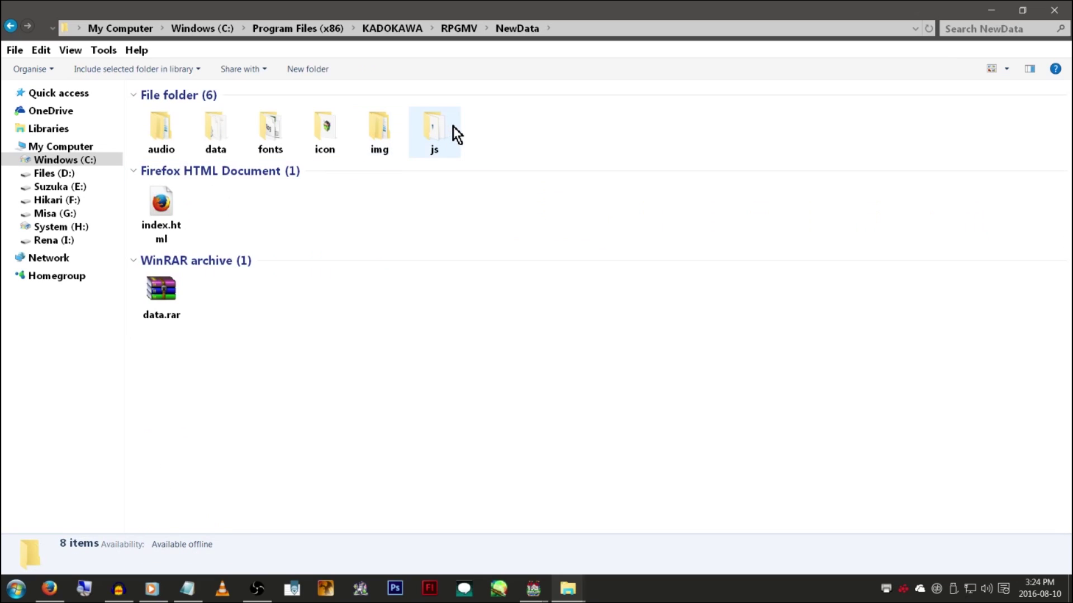
left_click(437, 128)
left_click(170, 209)
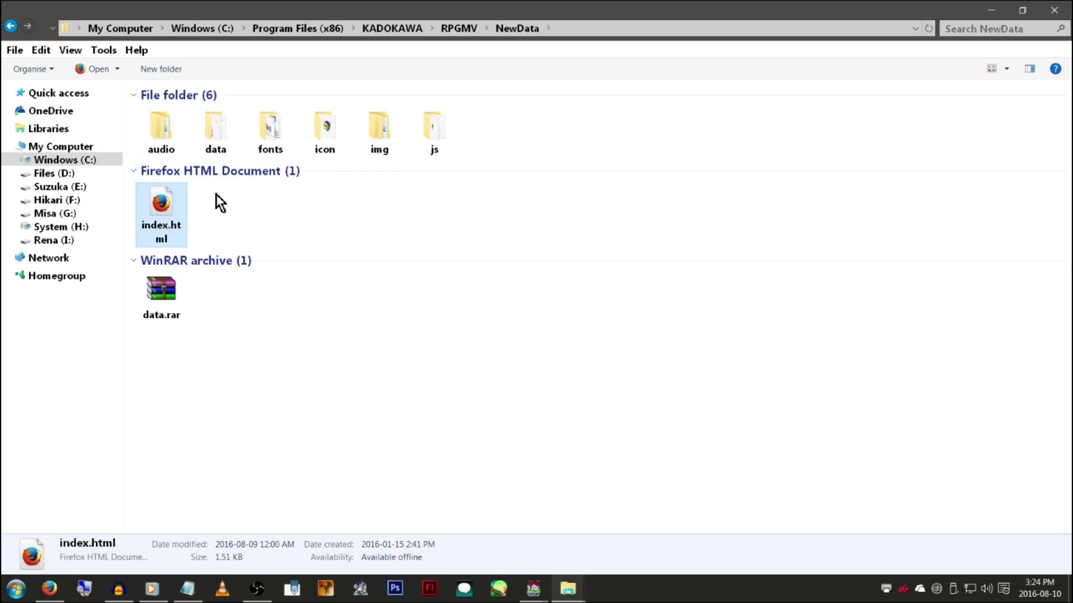
Open the js folder, peek into plugins, and return to js
double_click(434, 152)
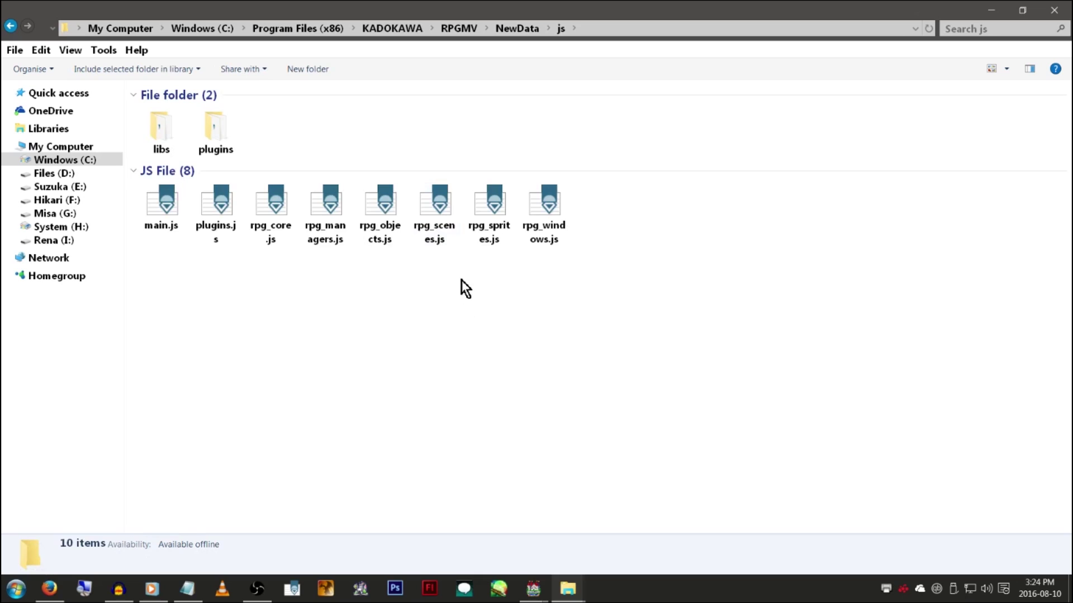
key("ctrl+a")
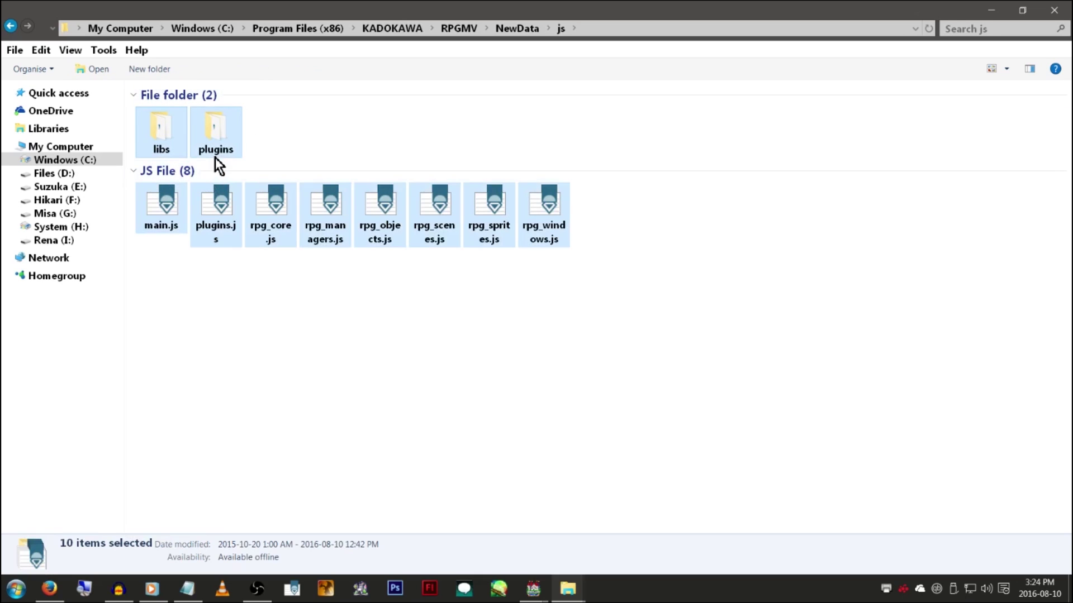
left_click(218, 139, "ctrl")
double_click(217, 134)
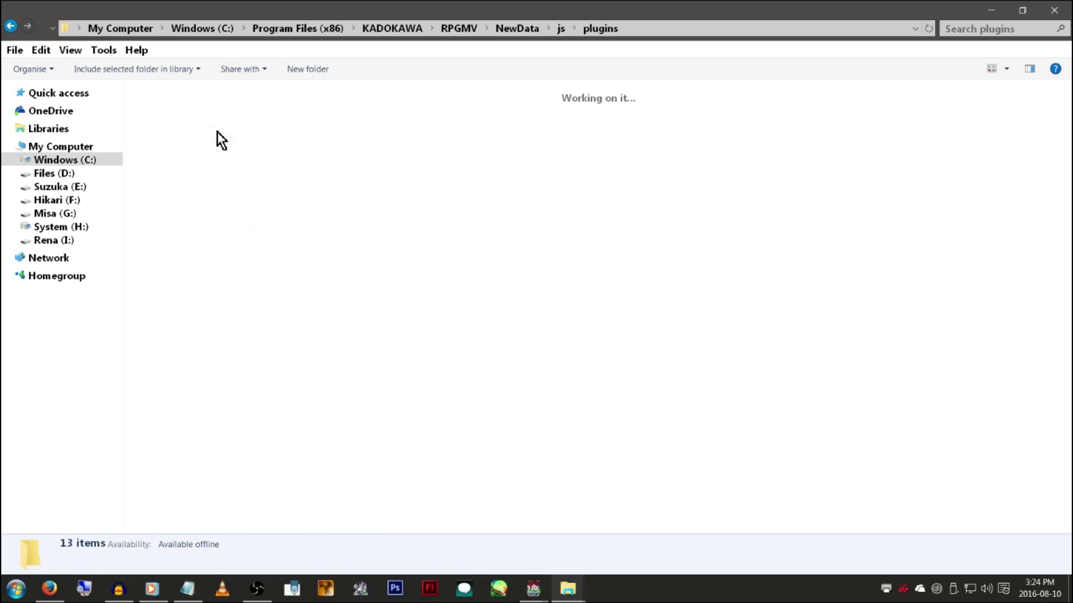
key("BackSpace")
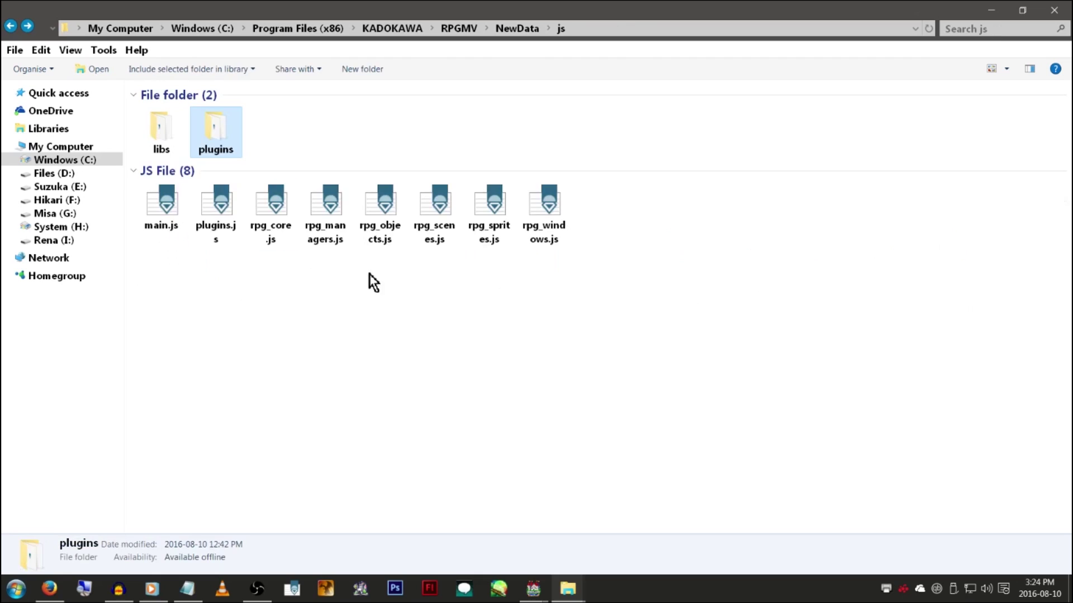
left_click(210, 215)
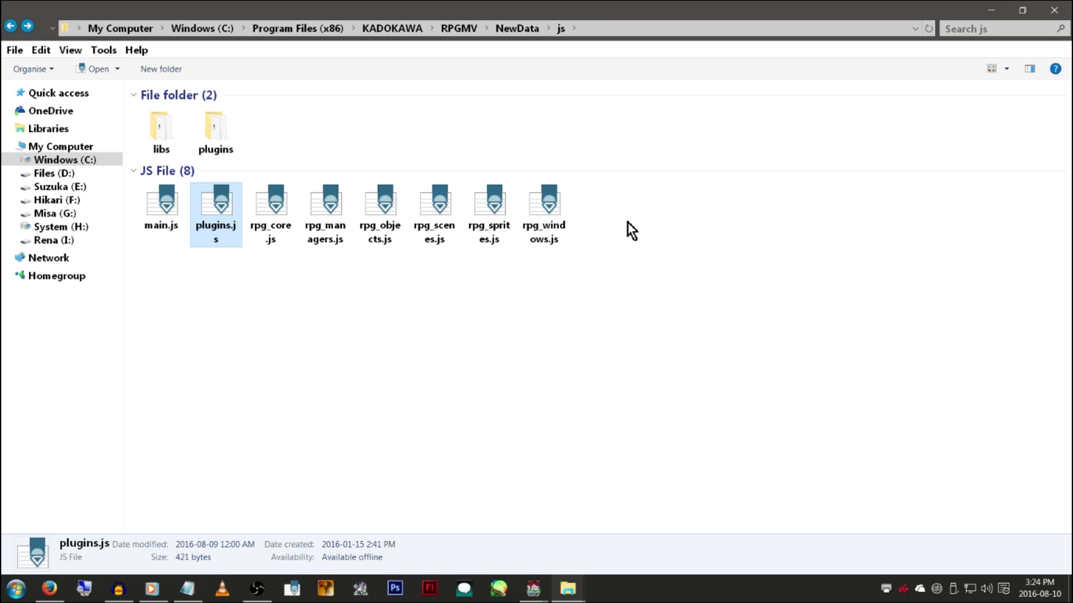
left_click(167, 129)
left_click(164, 212, "ctrl")
left_click_drag(622, 270, 274, 202, "ctrl")
left_click(223, 135, "ctrl")
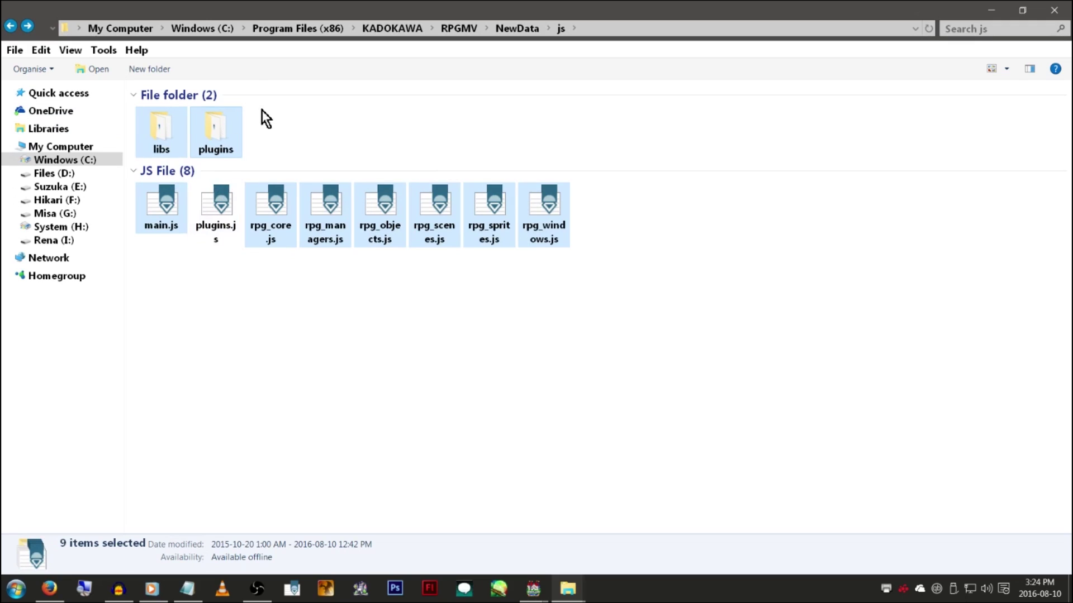
double_click(227, 147)
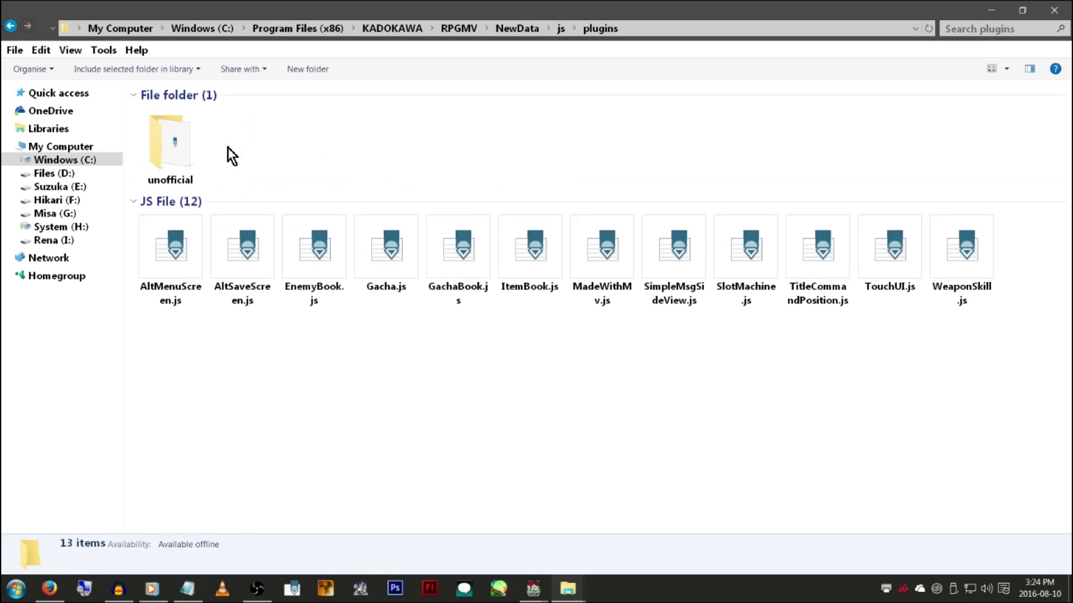
left_click(628, 300)
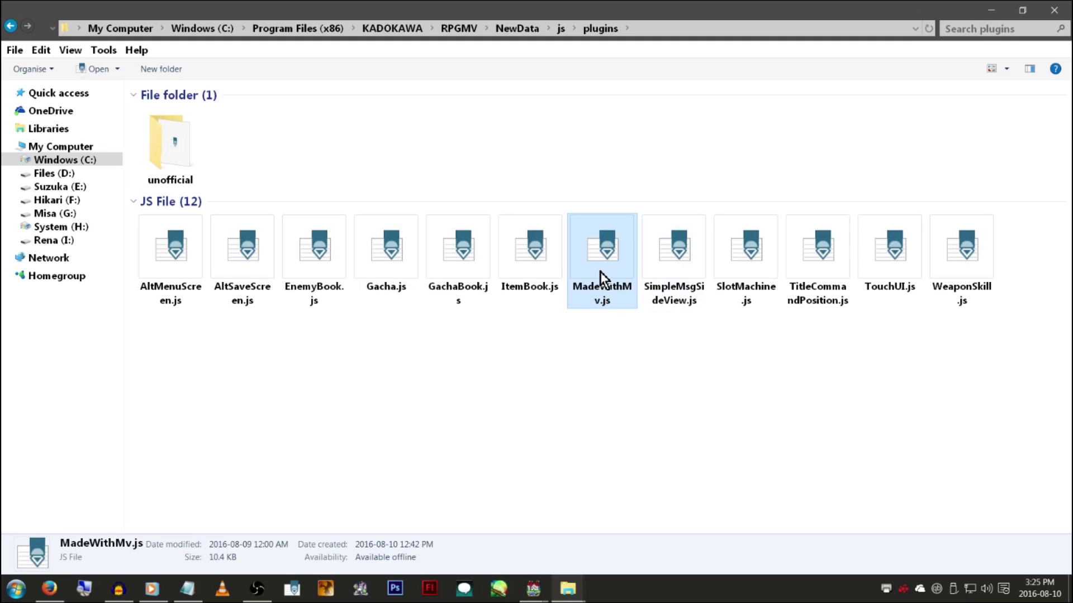
key("BackSpace")
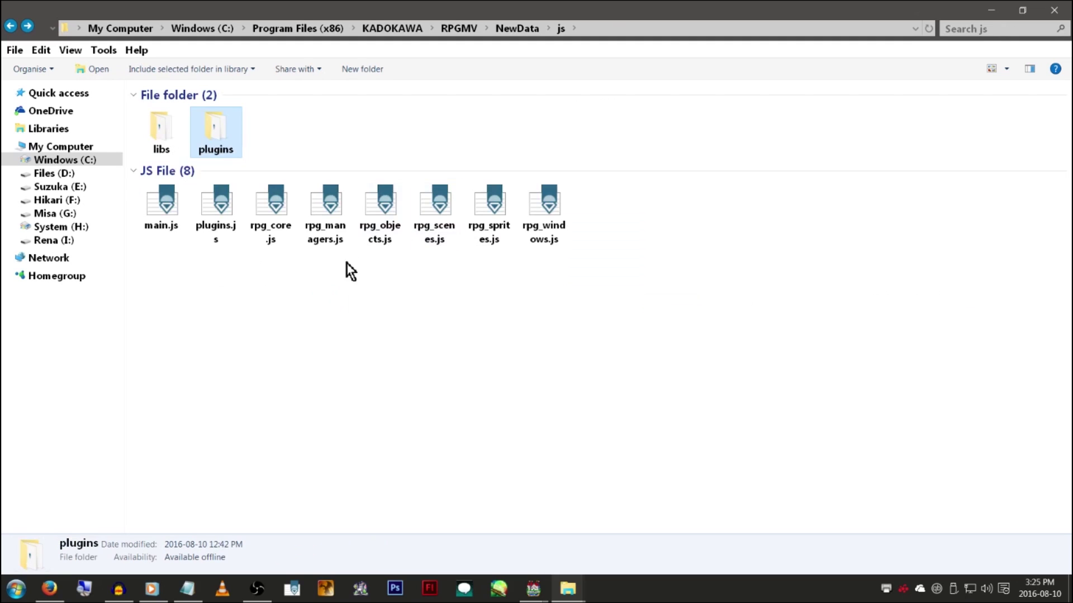
left_click(184, 152)
left_click(162, 224, "ctrl")
left_click_drag(247, 300, 622, 208, "ctrl")
right_click(552, 208)
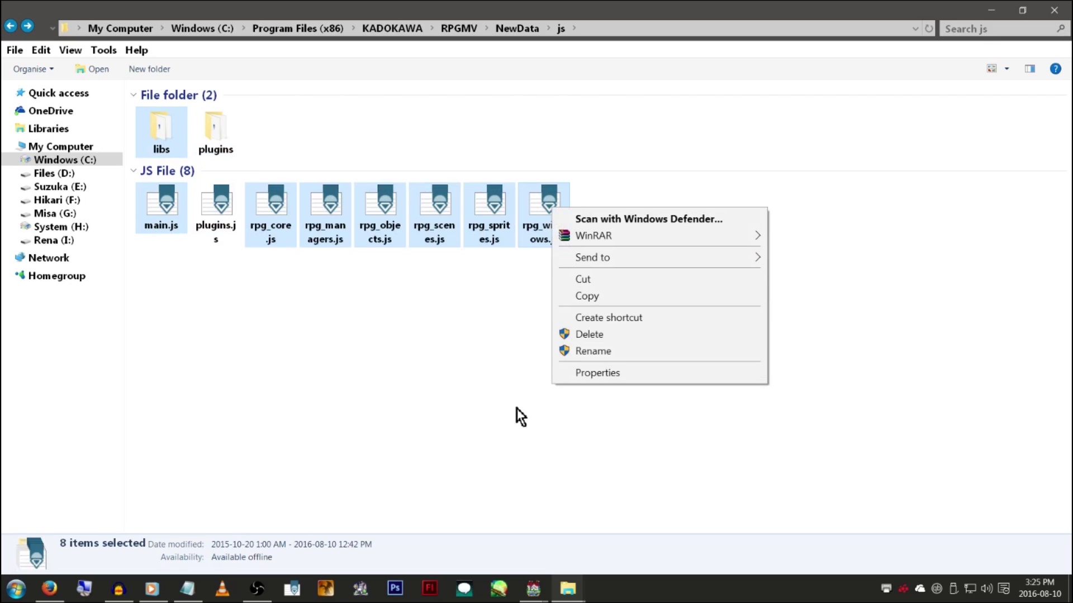
left_click(528, 466)
left_click(567, 588)
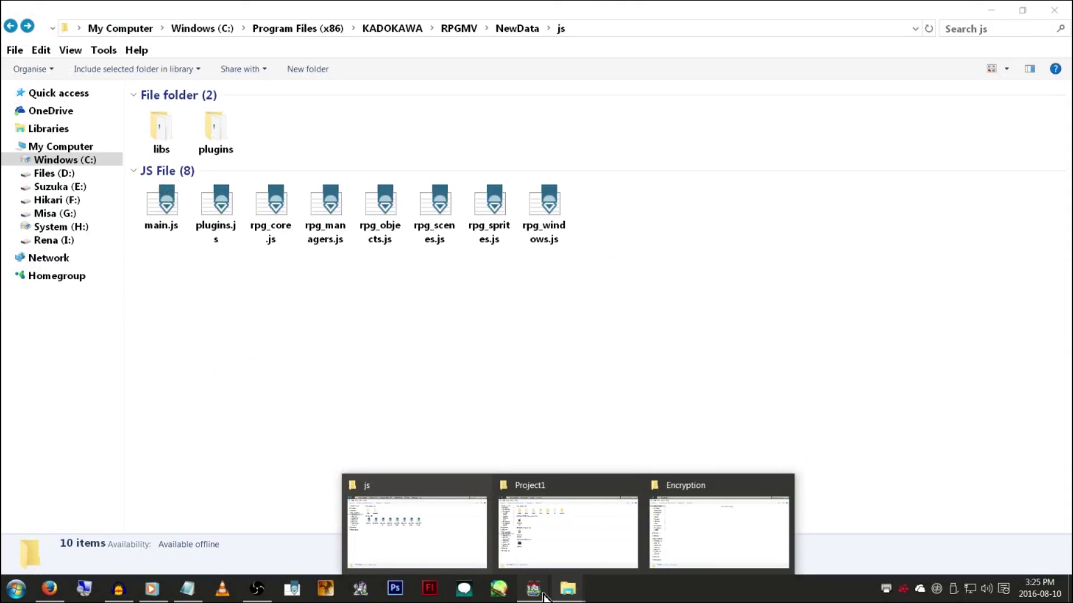
Use Game > Open Folder in the GM Test project and open its js folder
mouse_move(533, 588)
left_click(469, 522)
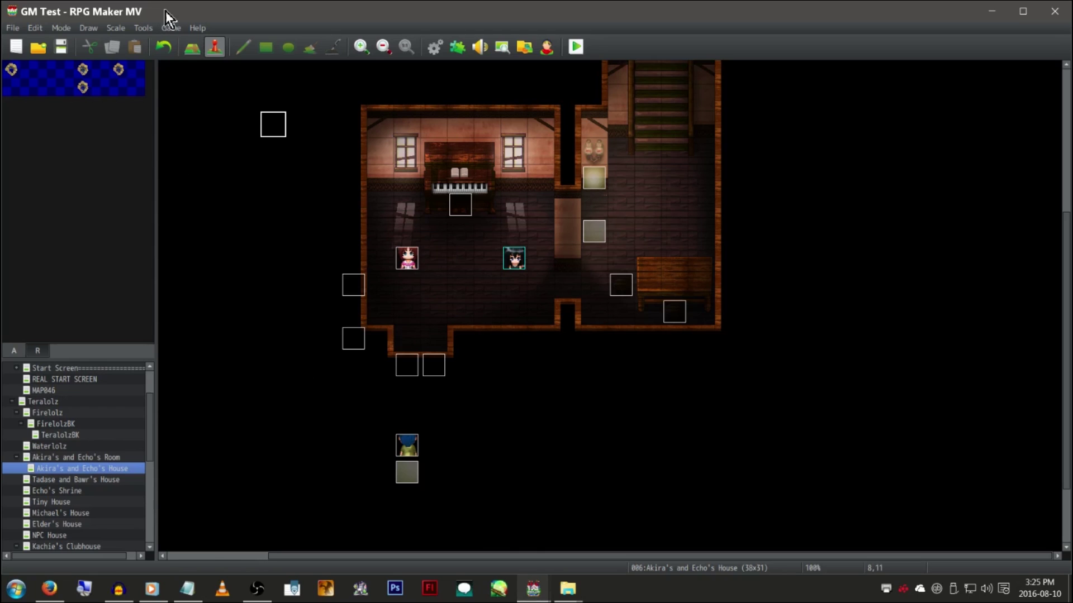
left_click(176, 31)
left_click(181, 59)
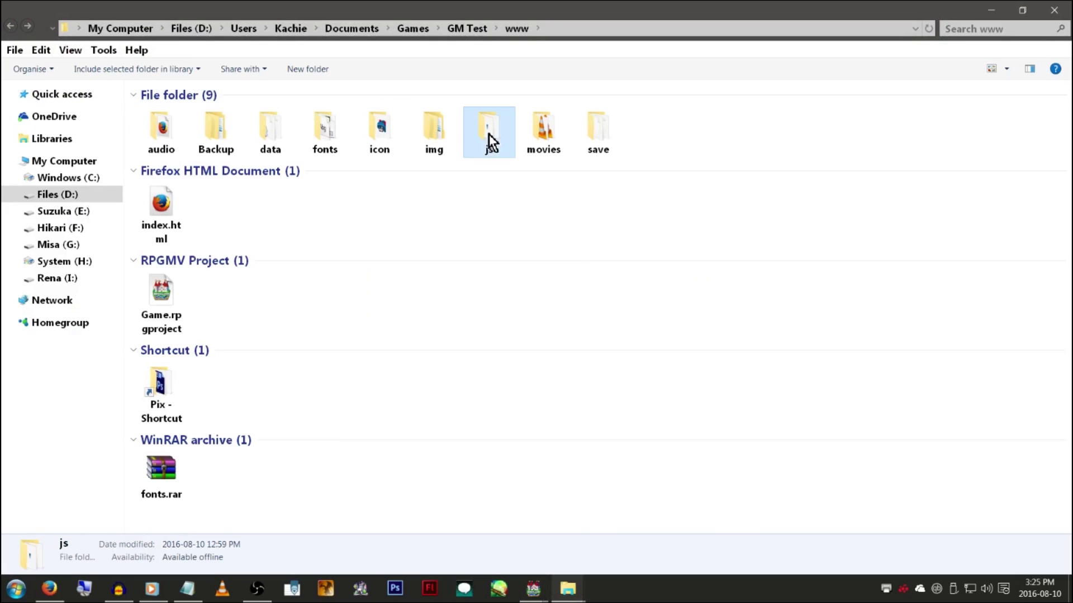
double_click(487, 133)
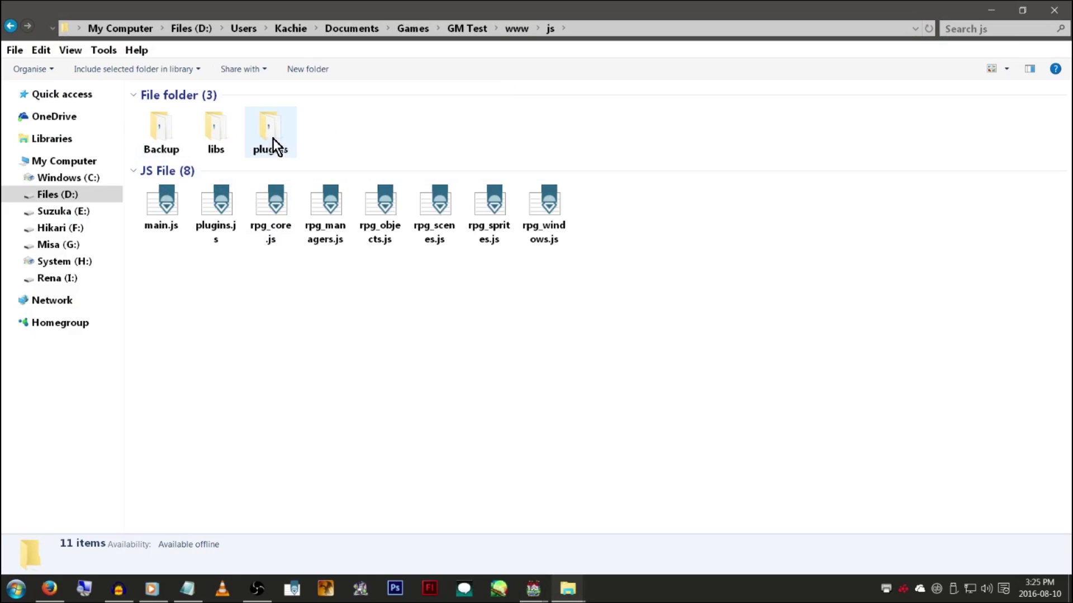
left_click_drag(152, 288, 830, 183)
left_click(647, 348)
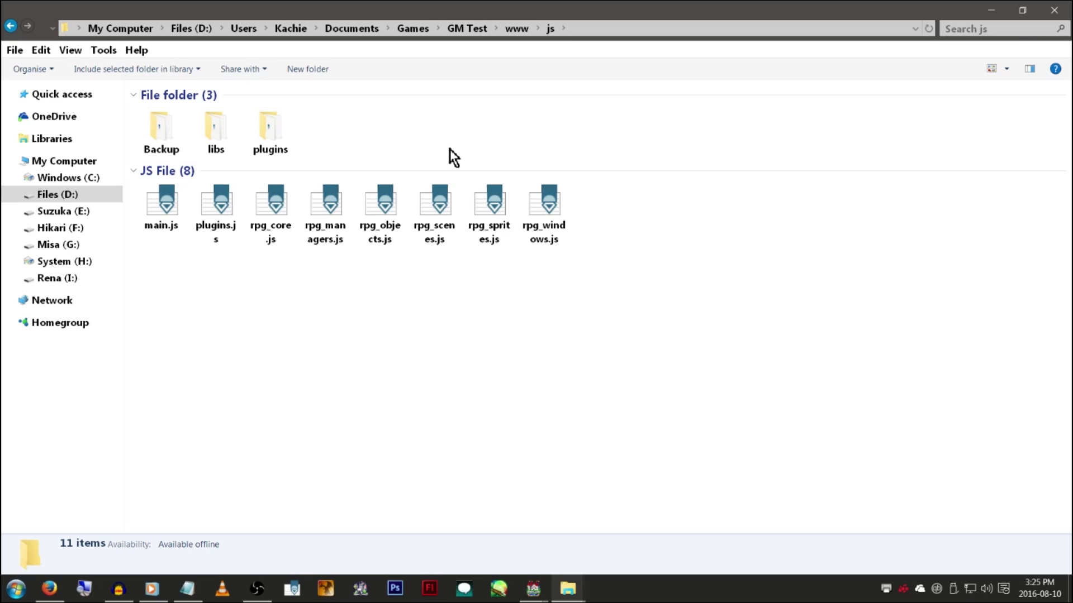
Peek into the Backup folder, then go up from js to www and select index.html
double_click(168, 137)
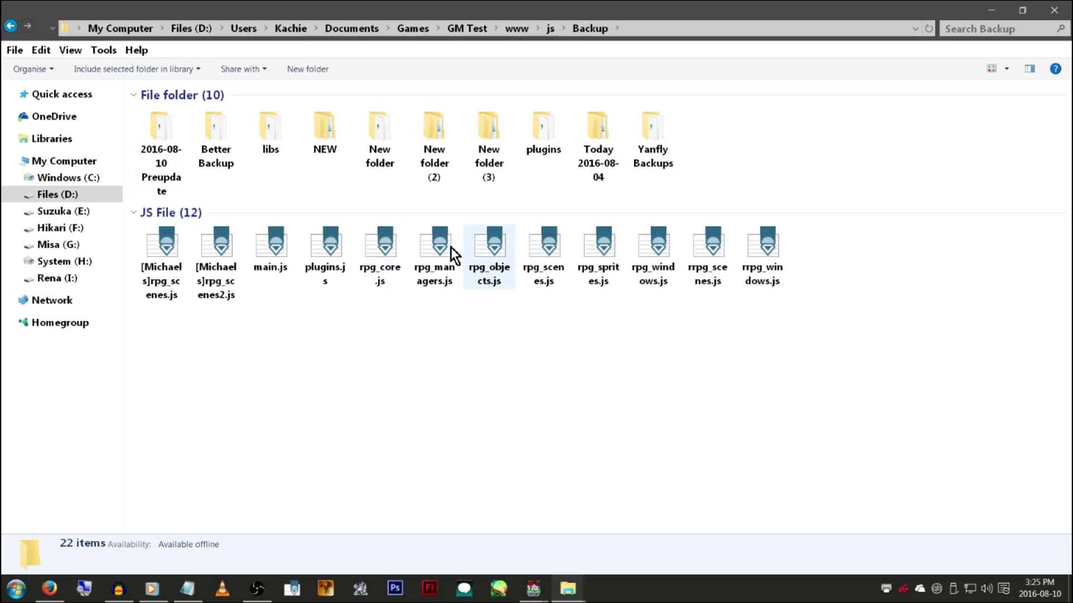
key("BackSpace")
left_click_drag(633, 298, 125, 193)
right_click(450, 384)
left_click(361, 317)
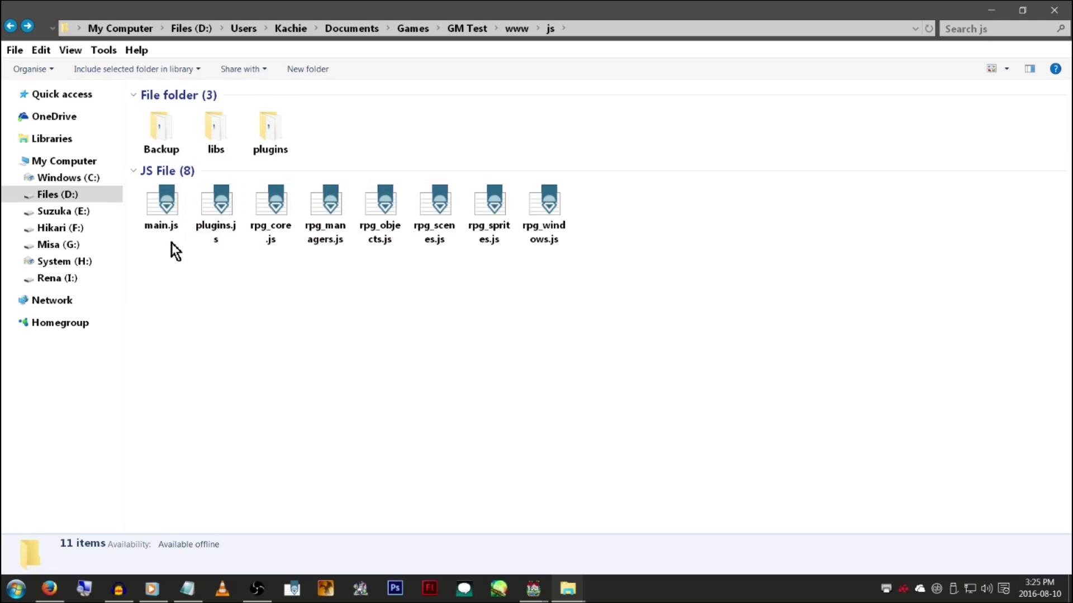
right_click(323, 312)
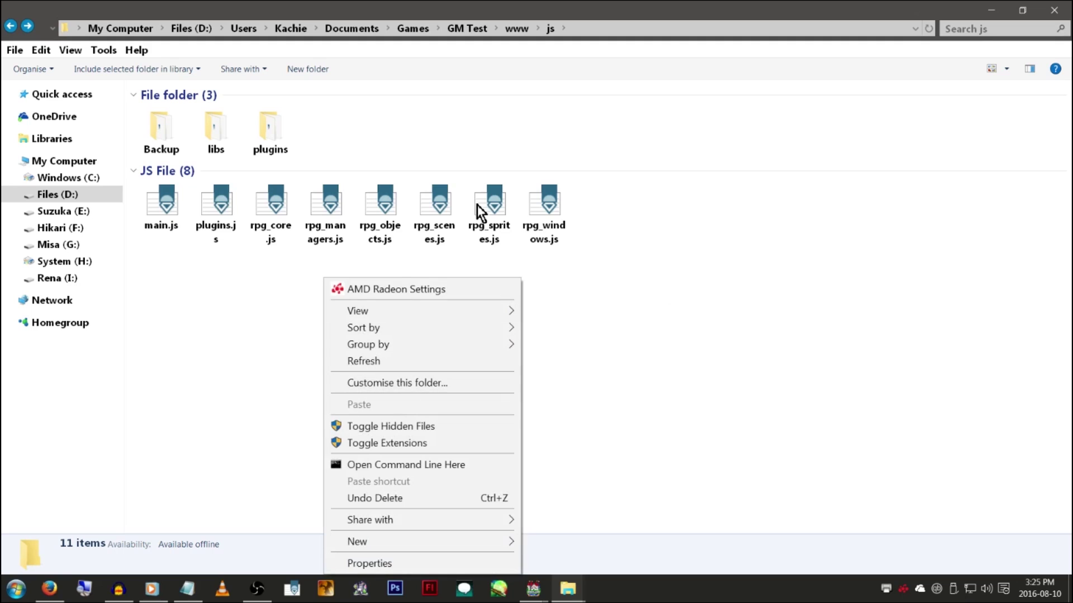
left_click(596, 299)
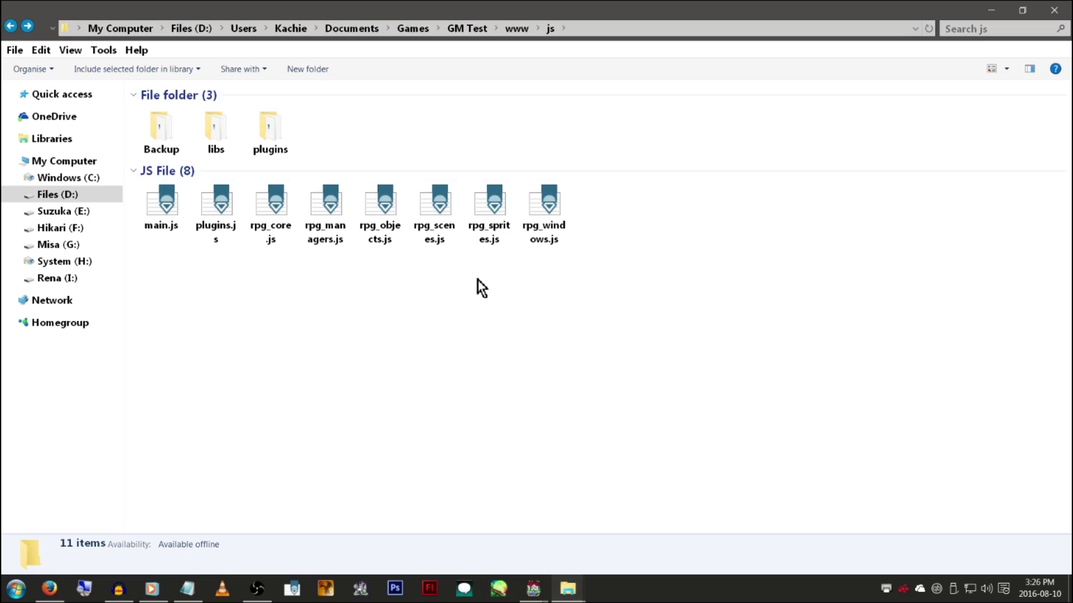
left_click(507, 32)
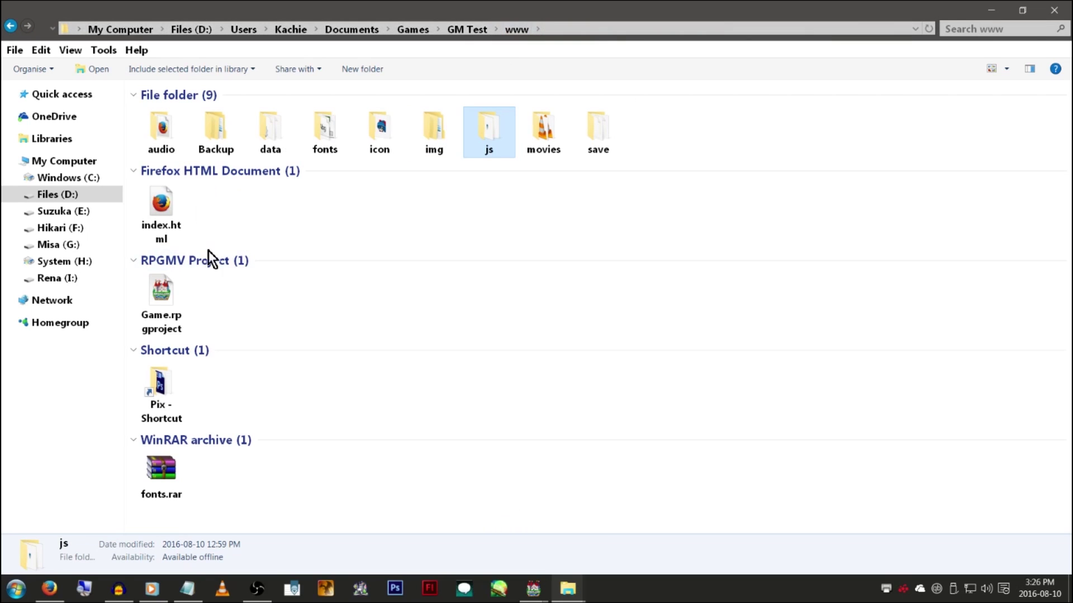
left_click(174, 211)
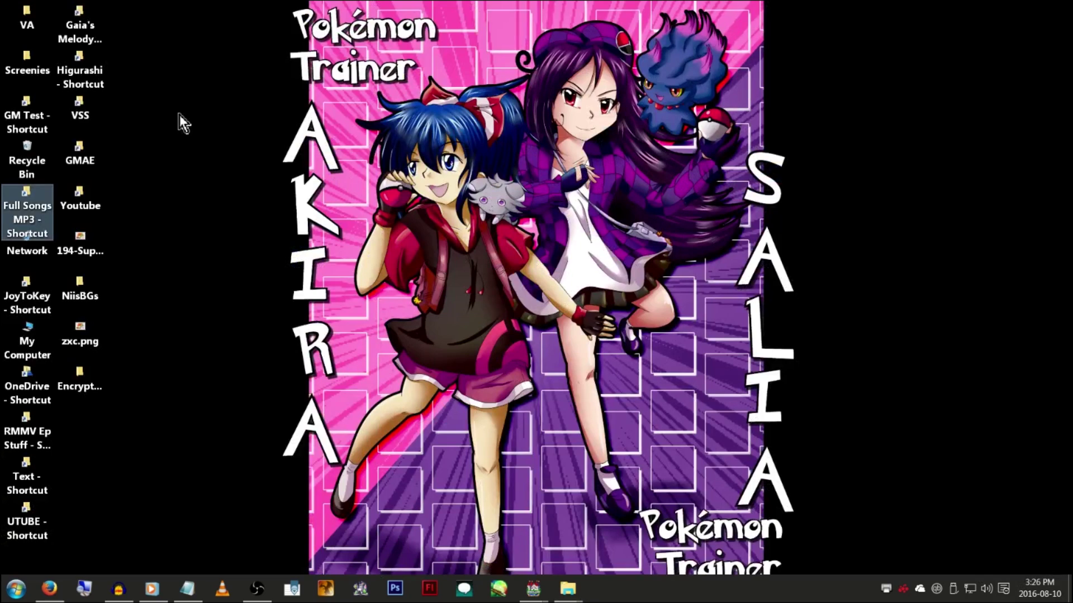
Open zxc.png from the desktop in Photo Viewer and zoom in and out
left_click(80, 335)
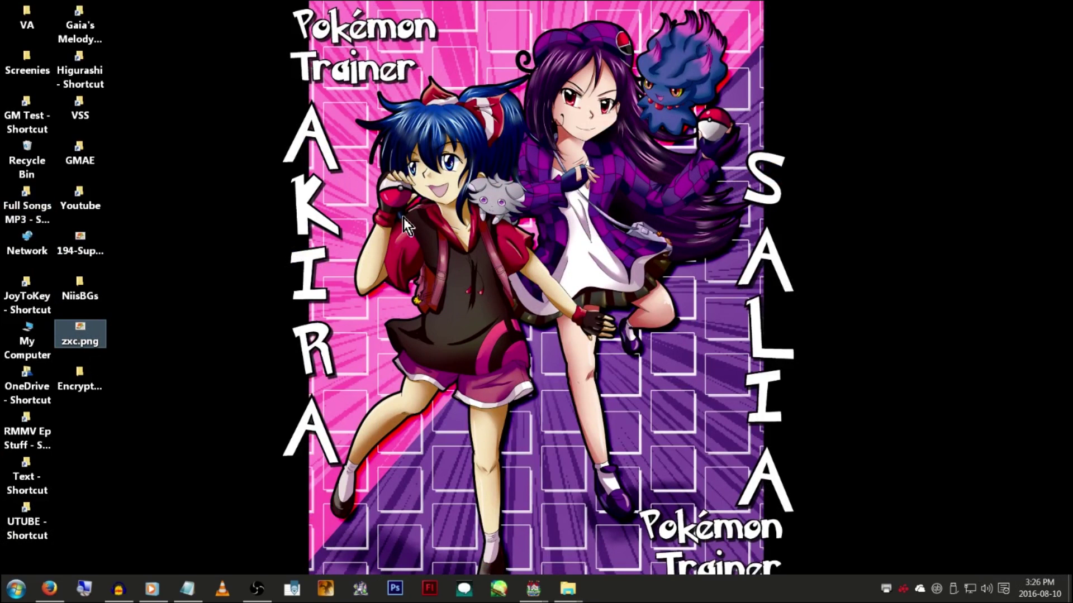
key("Return")
scroll(598, 310, "up", 3)
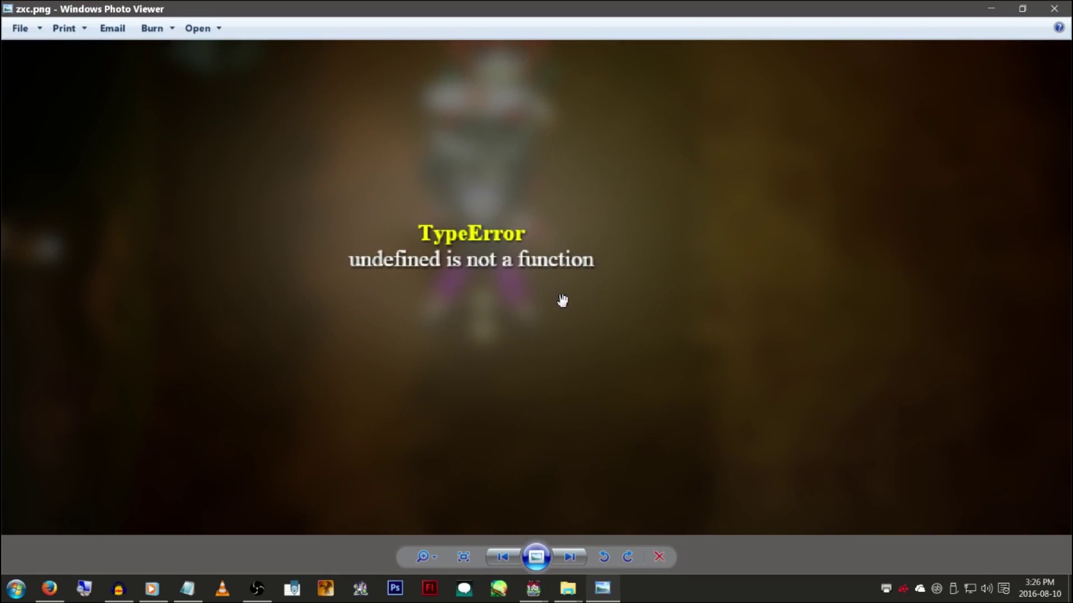
scroll(595, 257, "down", 3)
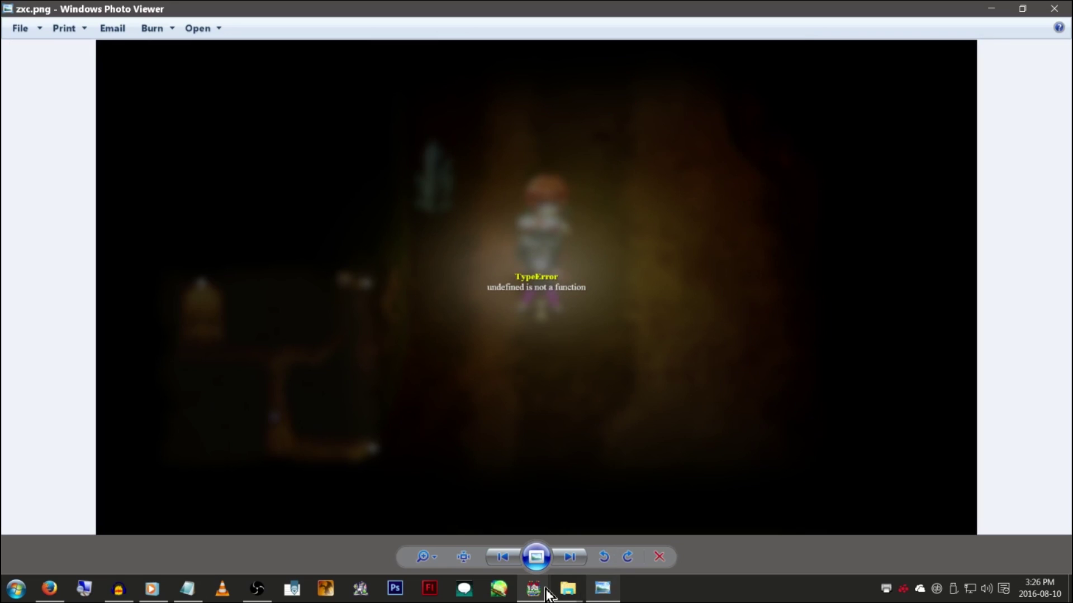
Bring the Project1 RPG Maker editor back to the front
left_click(570, 591)
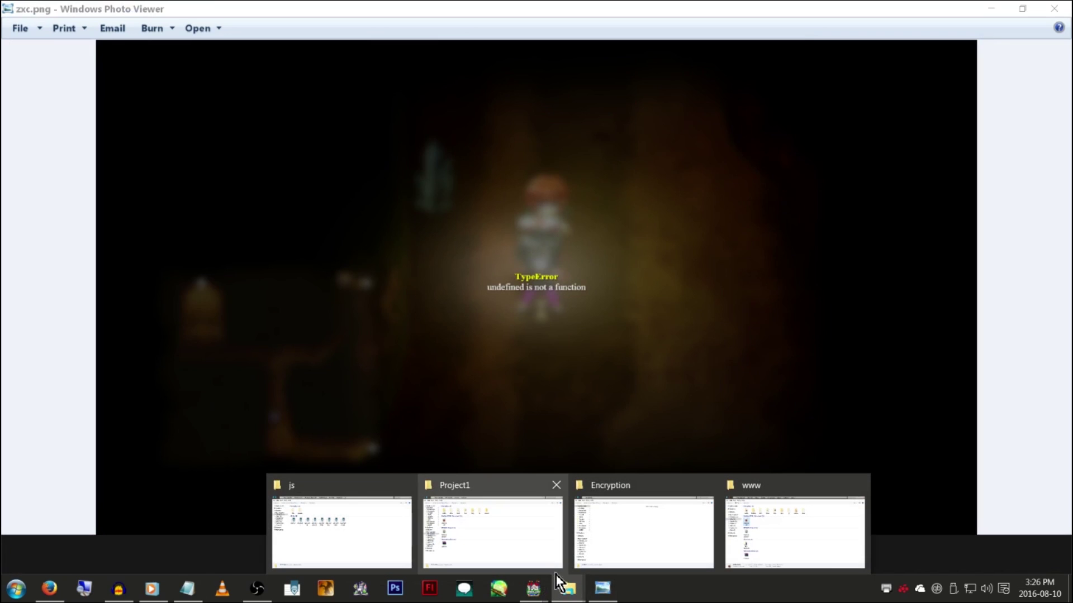
mouse_move(537, 592)
left_click(625, 538)
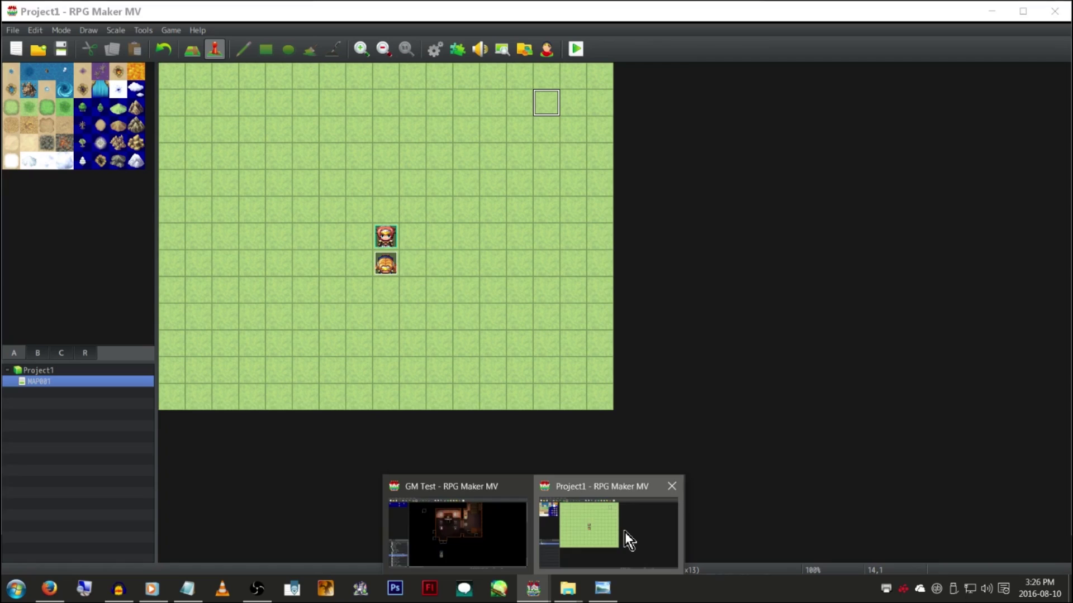
Go up from js to the RPGMV install folder and select NewData_FantasyEN
left_click(187, 589)
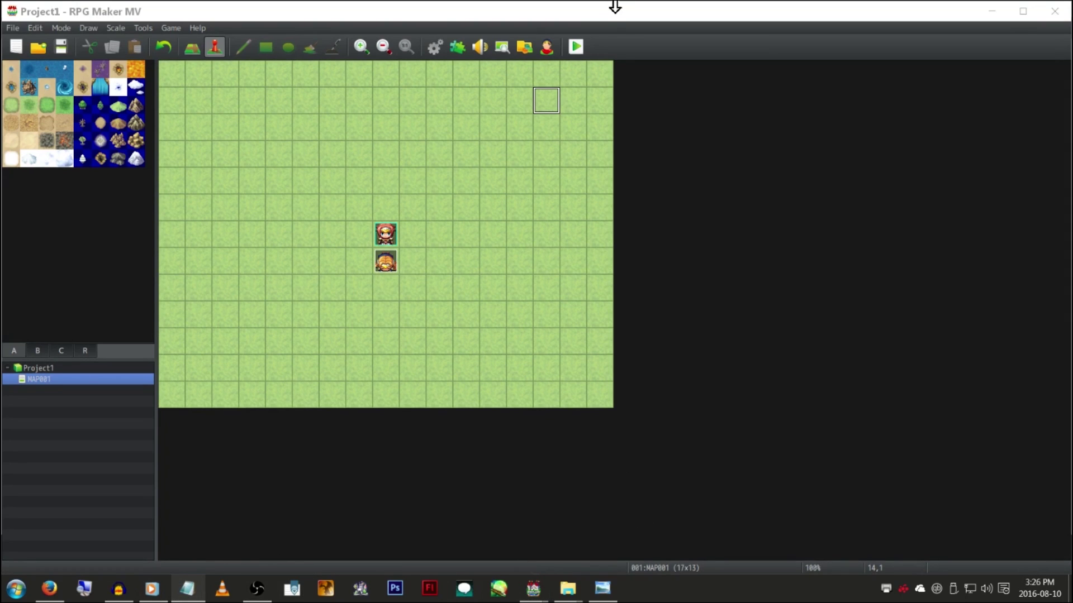
mouse_move(567, 588)
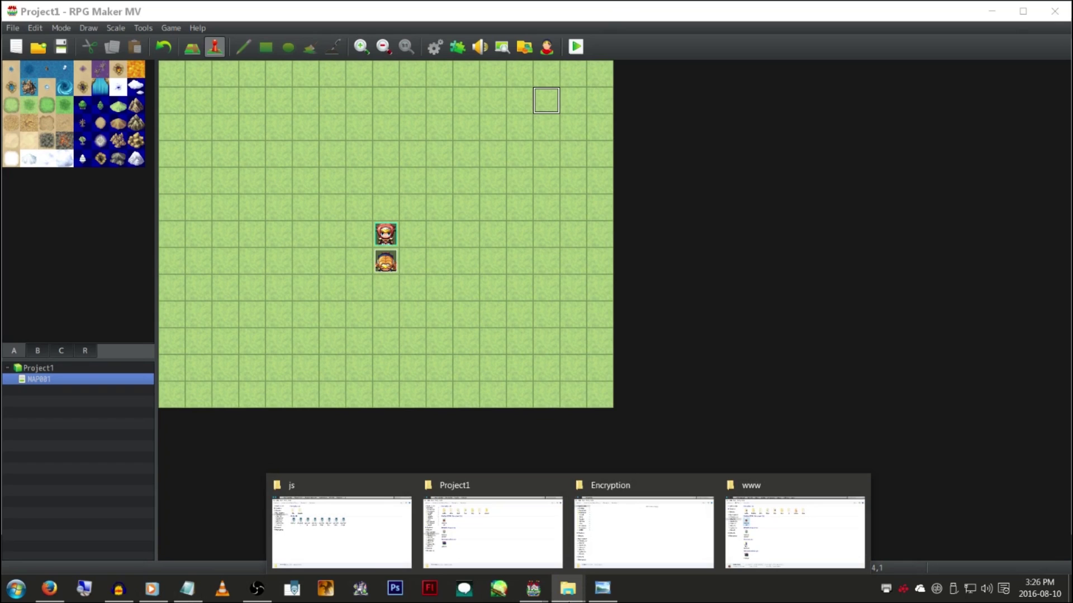
left_click(340, 525)
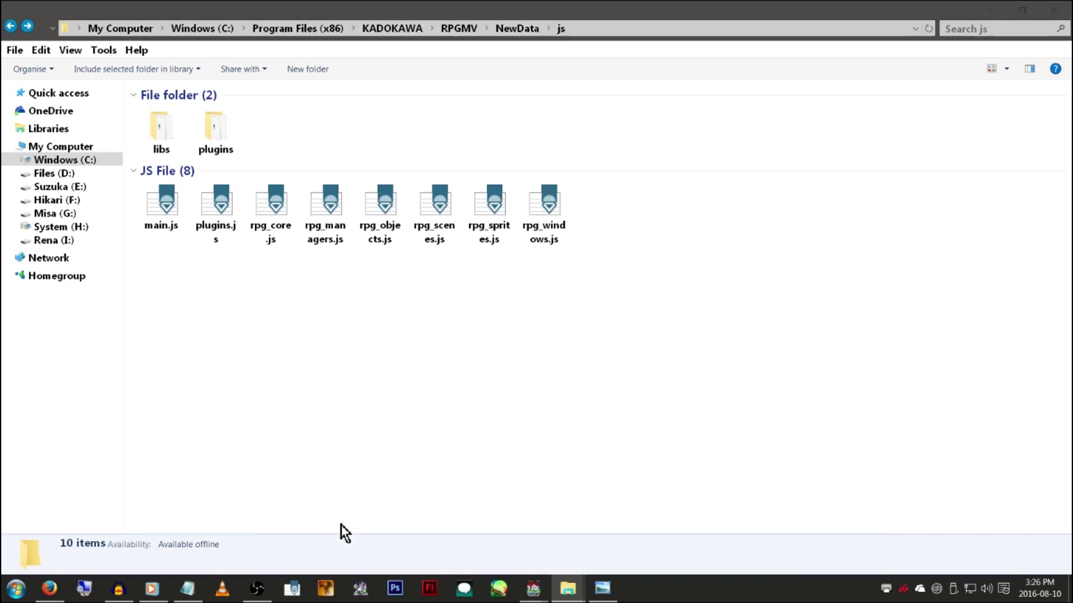
key("alt+Up")
key("alt+Up")
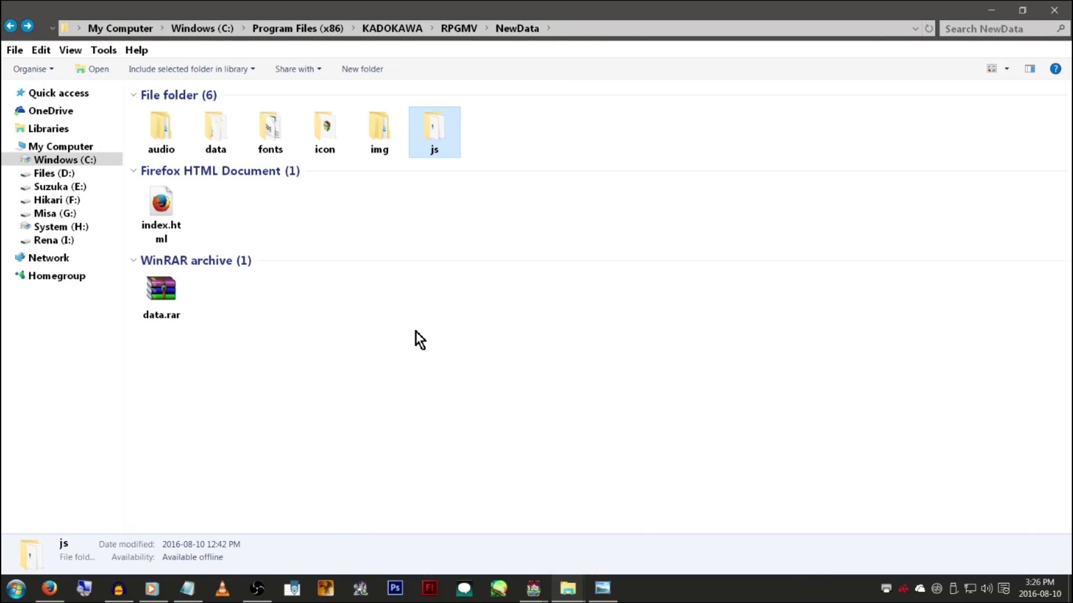
scroll(419, 336, "down", 5)
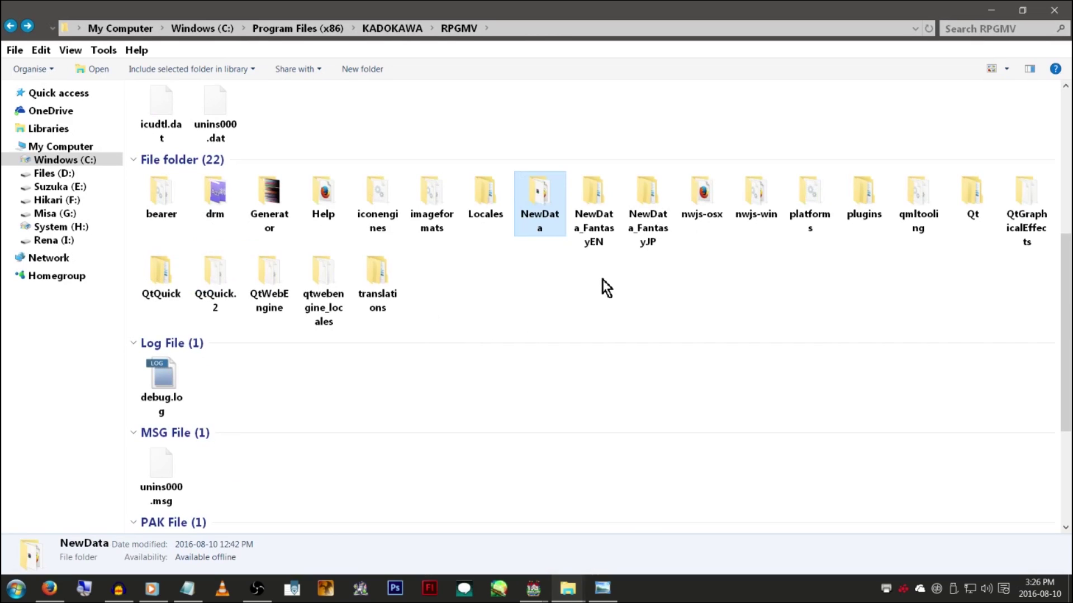
left_click(596, 216)
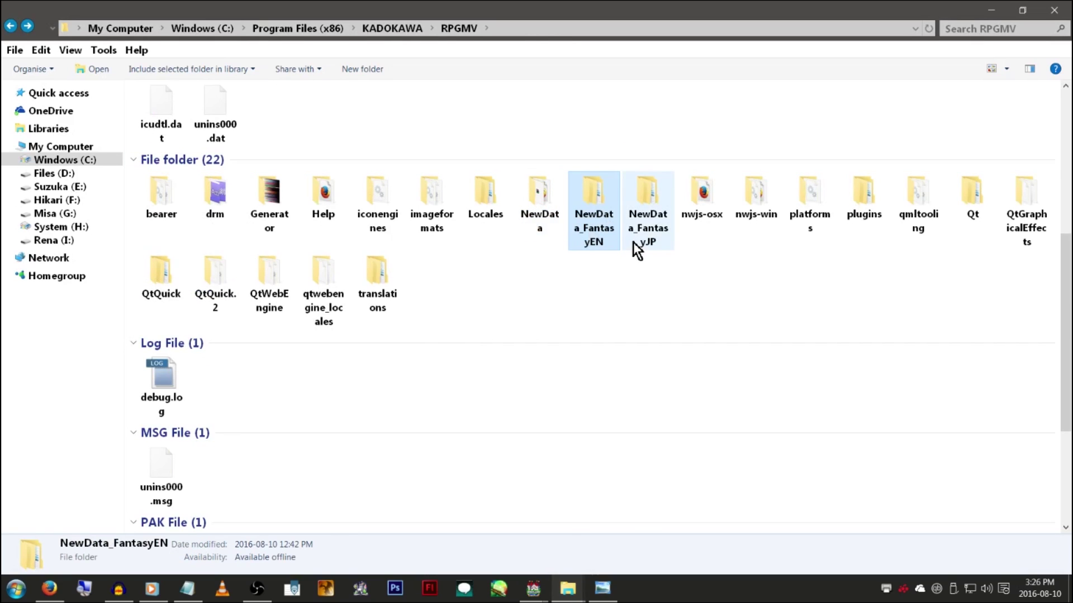
left_click(647, 229)
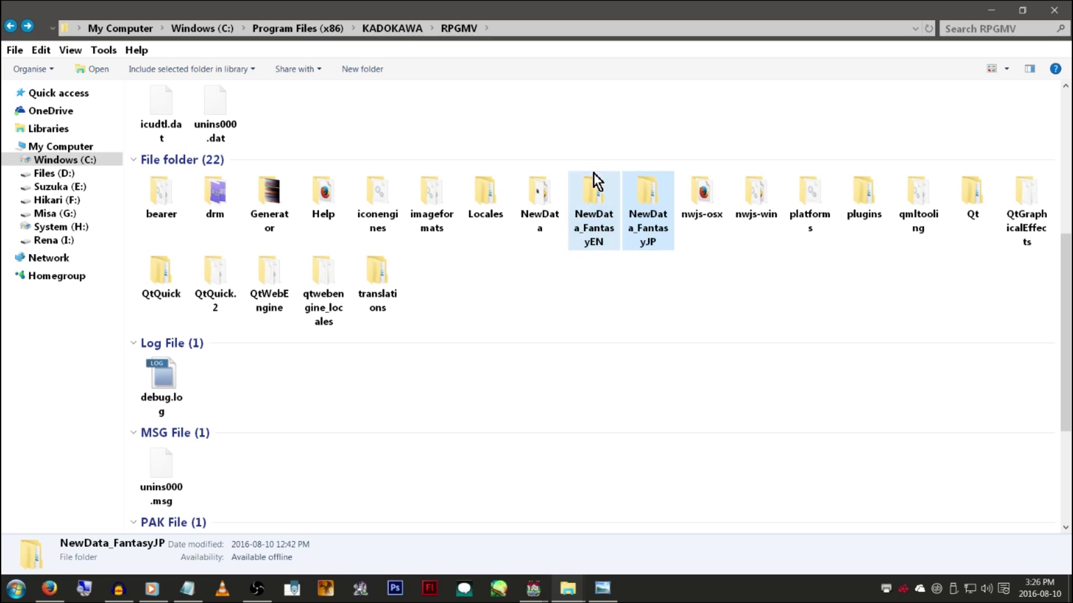
left_click(600, 240)
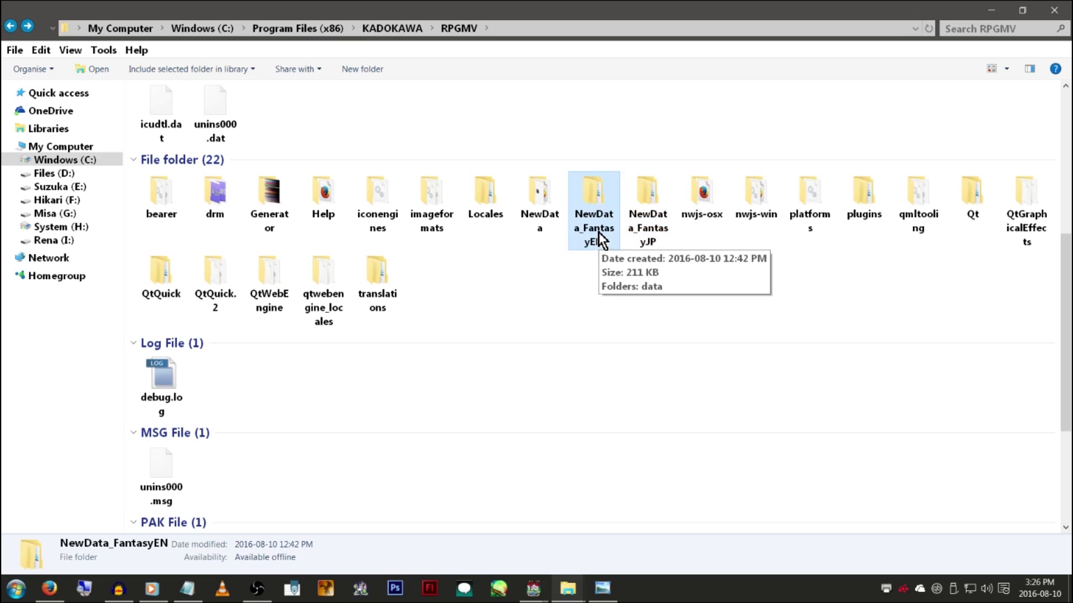
scroll(598, 233, "down", 3)
scroll(598, 230, "down", 1)
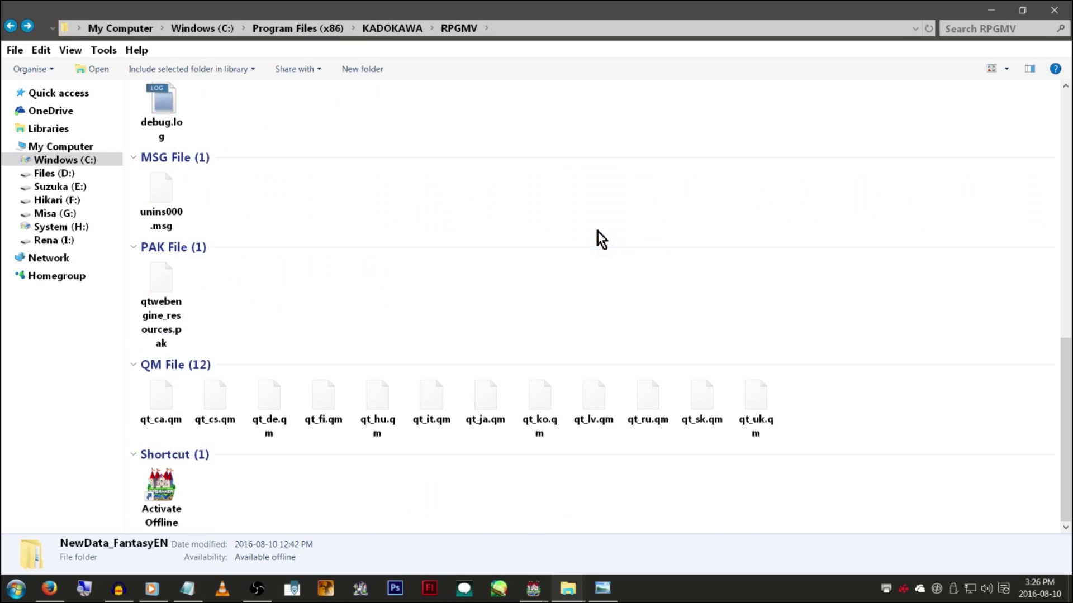
scroll(598, 230, "up", 4)
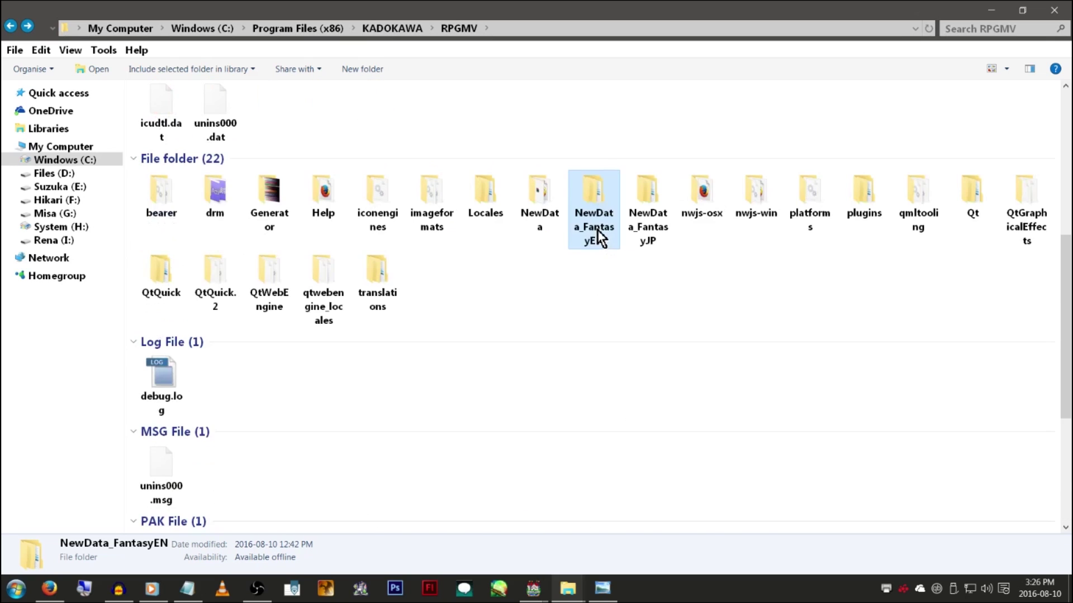
Browse NewData_FantasyEN's data folder JSON files like Troops, States and Skills, then return
double_click(592, 193)
left_click(172, 129)
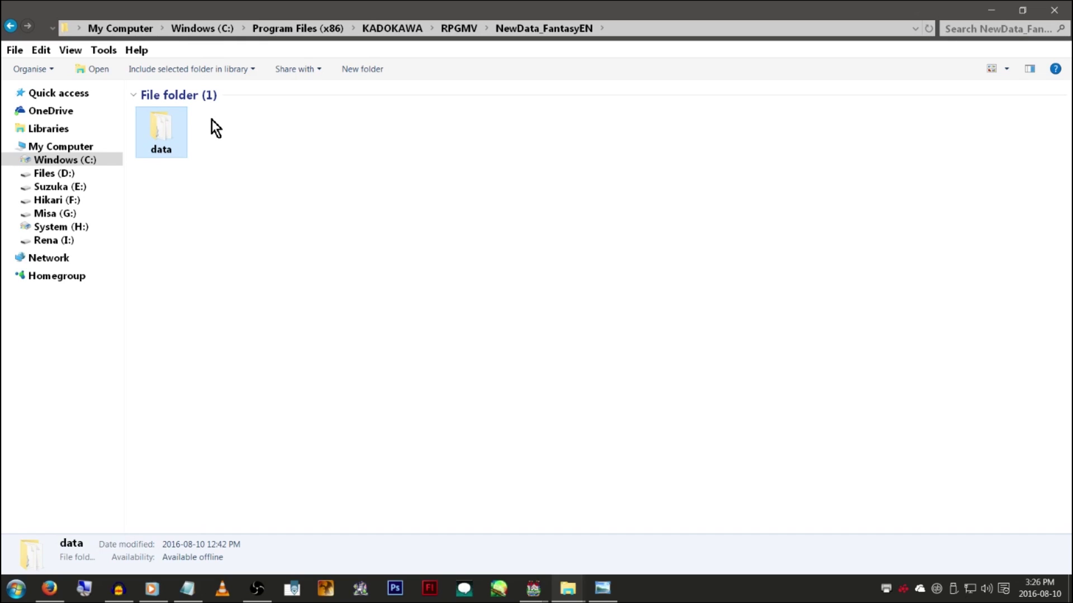
double_click(182, 139)
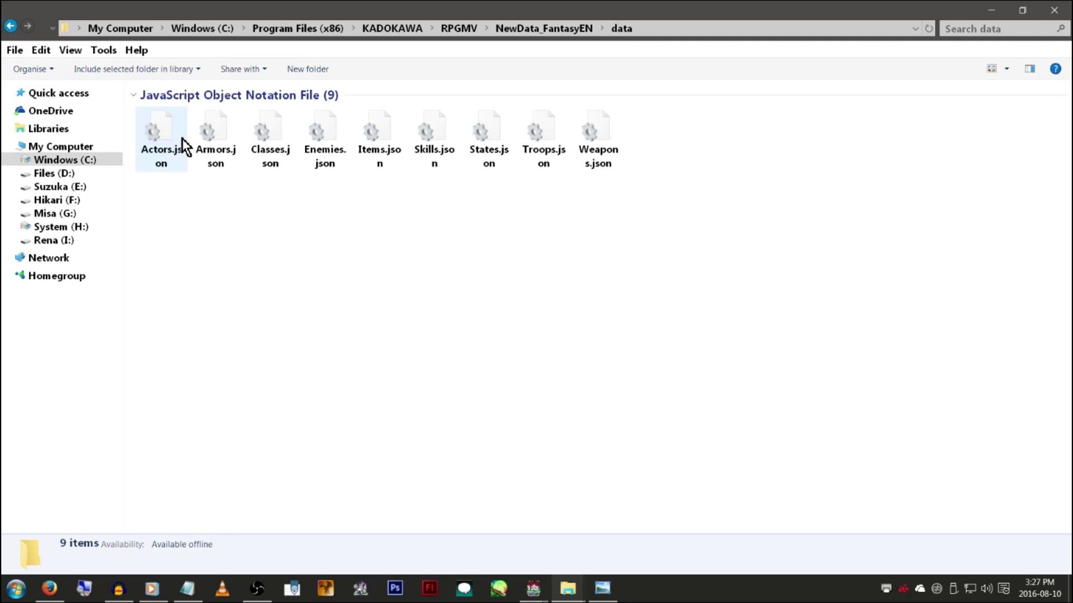
left_click(535, 159)
left_click(494, 163)
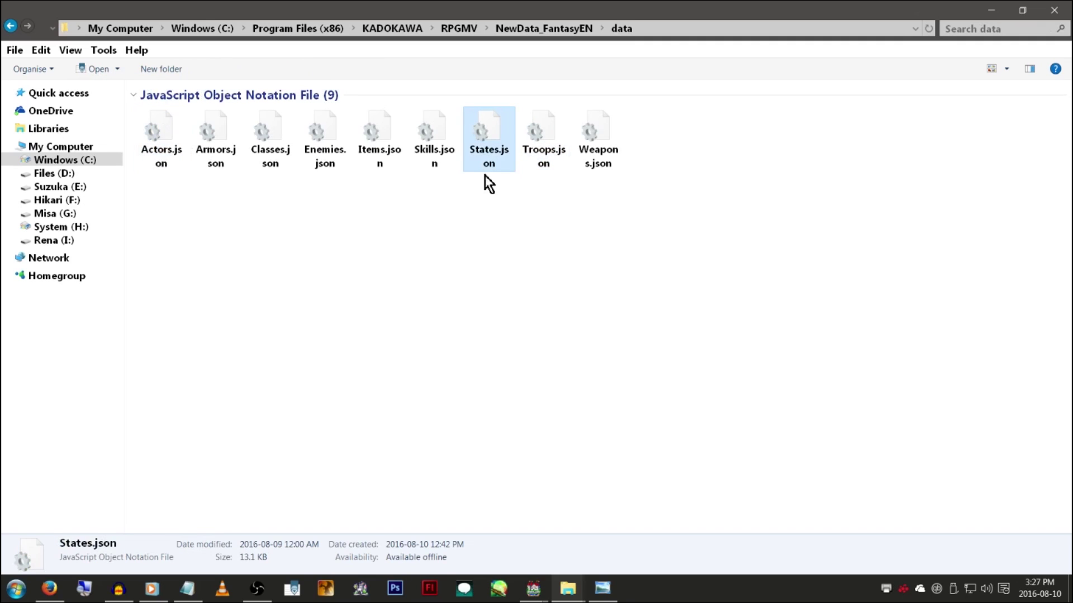
left_click(427, 167)
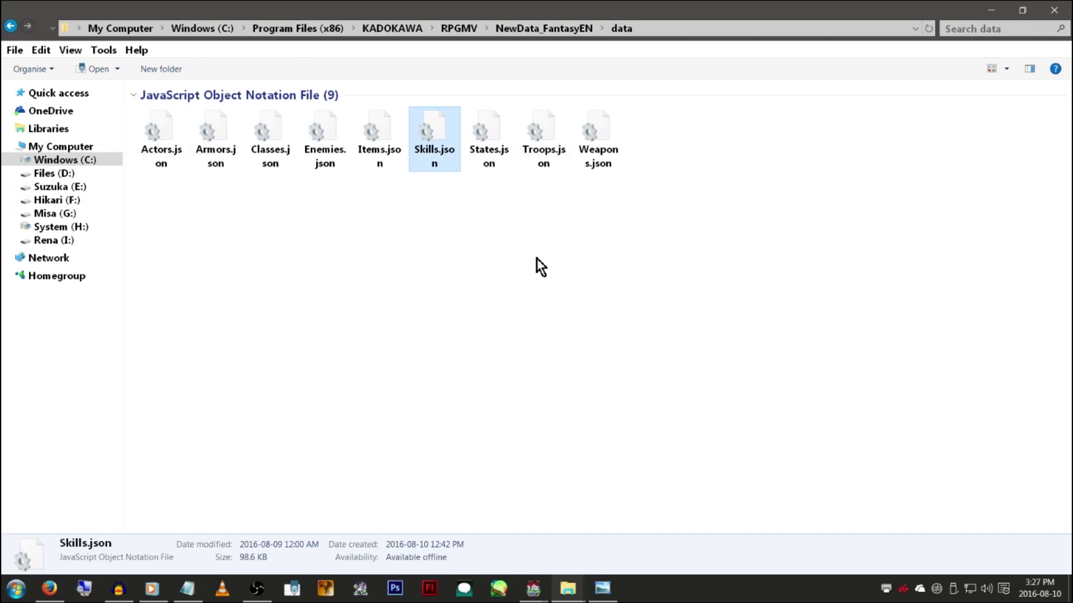
key("BackSpace")
key("BackSpace")
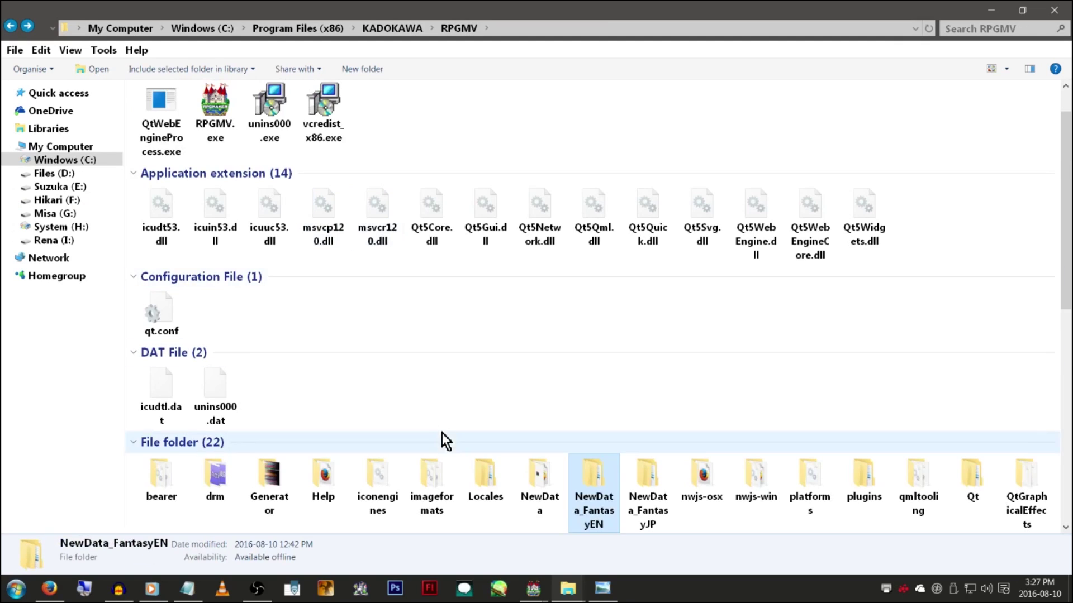
scroll(438, 408, "down", 3)
double_click(591, 314)
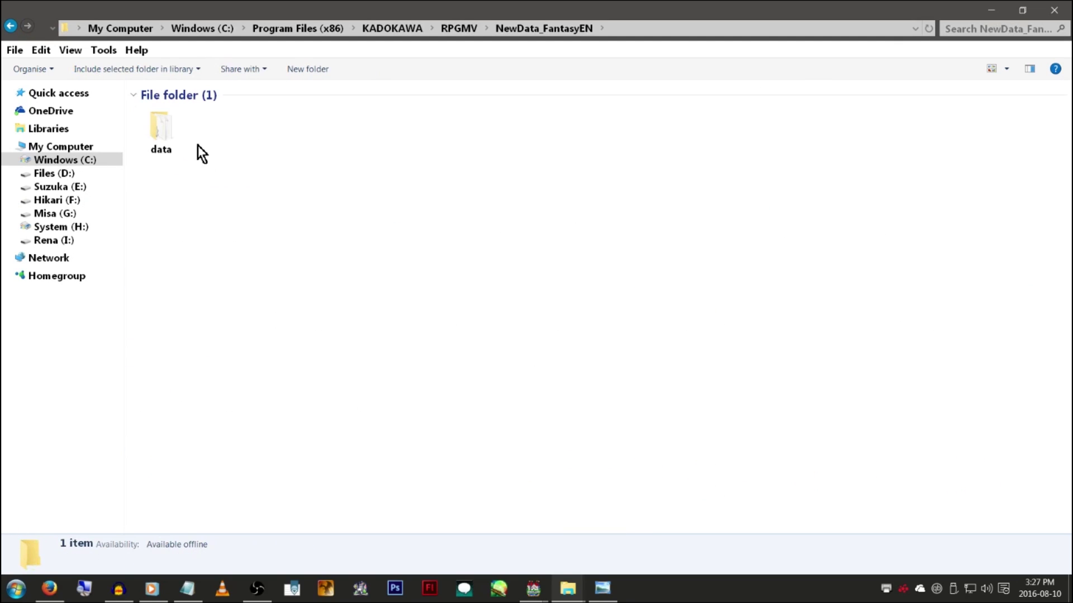
left_click(567, 588)
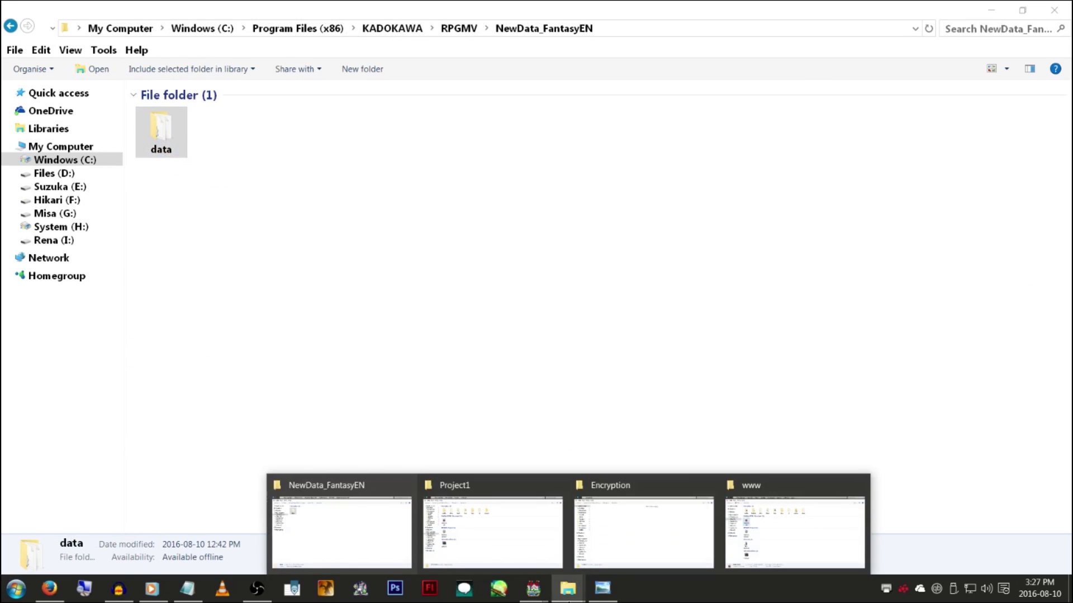
Paste the copied fantasy data into the Project1 folder and replace the existing files
left_click(522, 522)
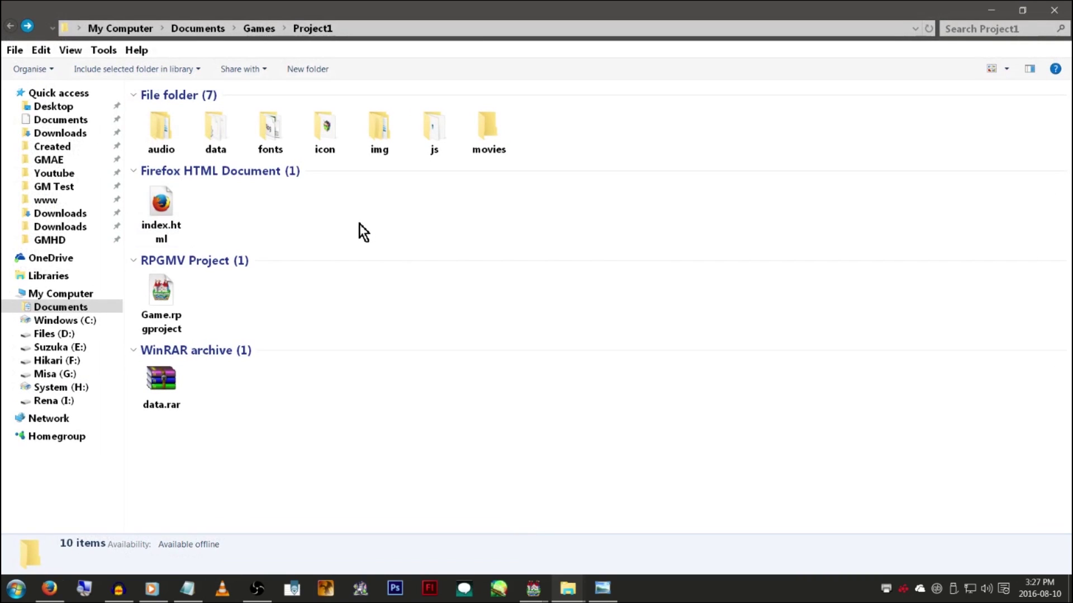
left_click(8, 93)
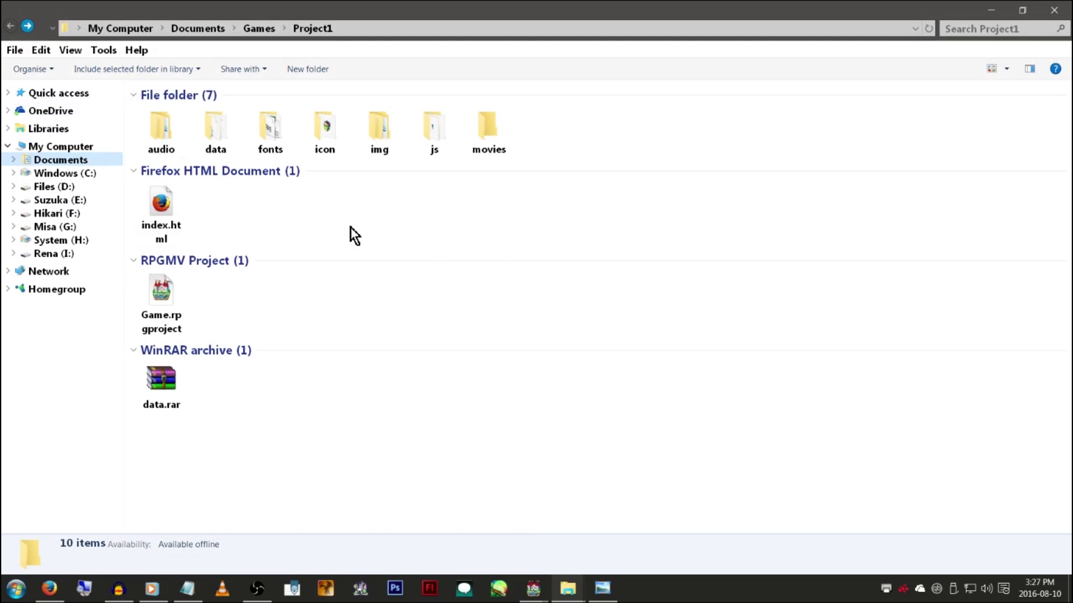
right_click(368, 203)
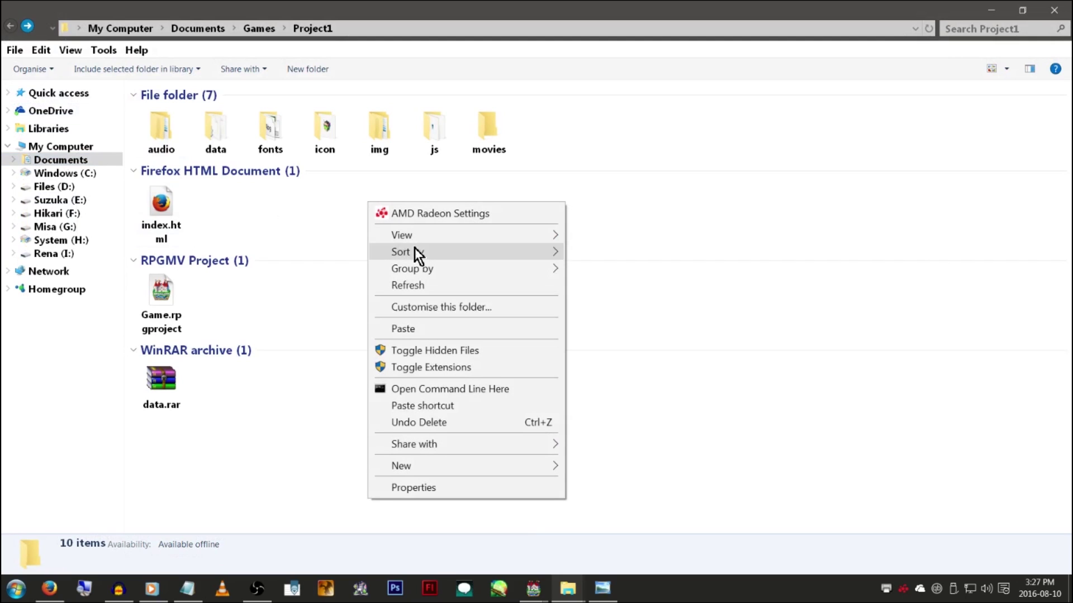
left_click(450, 330)
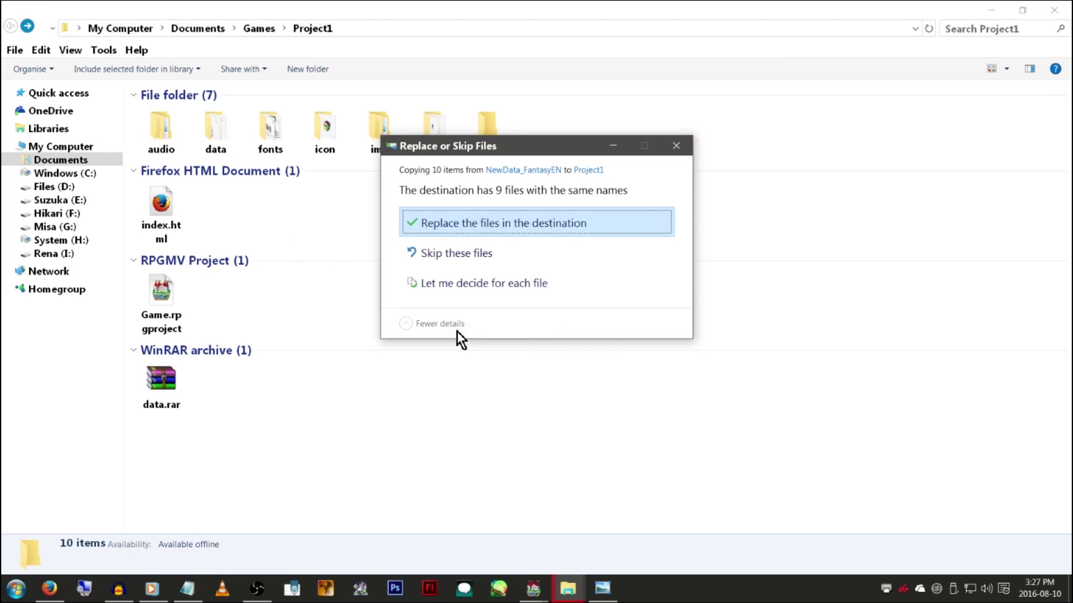
left_click(542, 226)
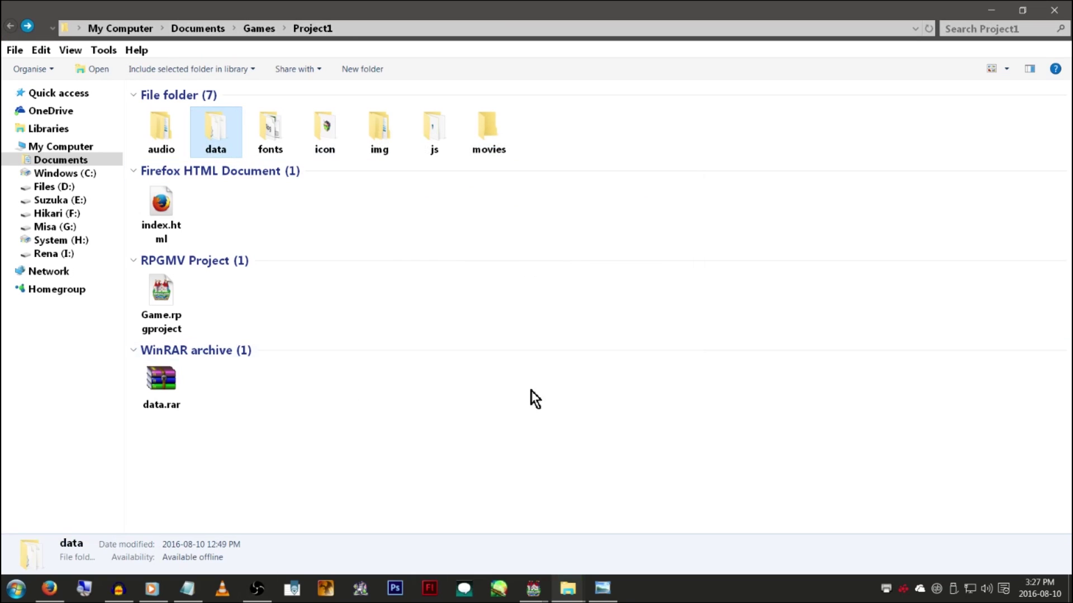
Open Project1's Database and view the Actors and Classes lists
left_click(536, 587)
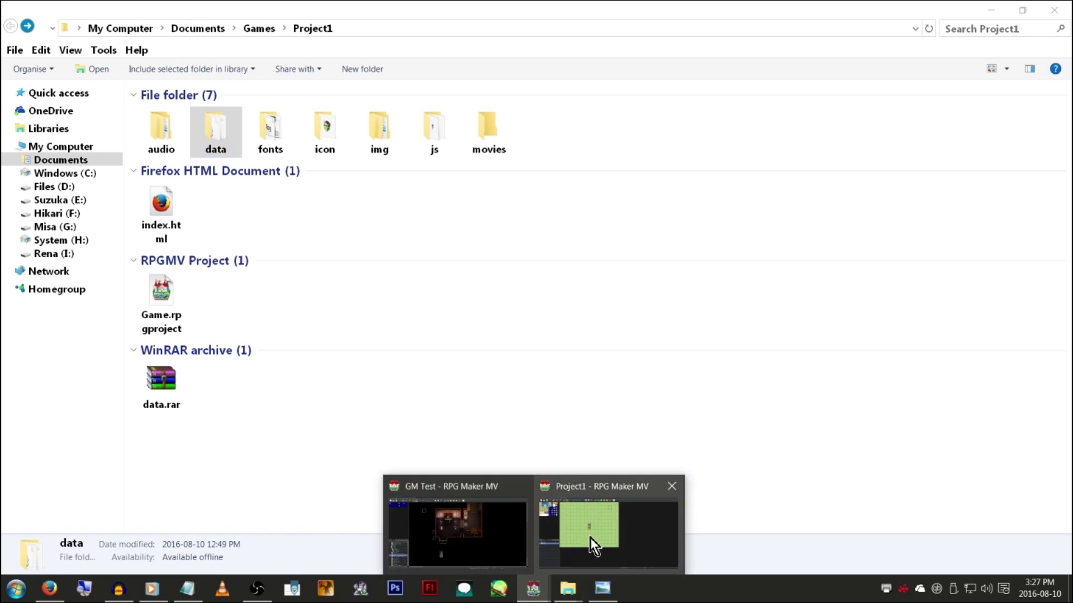
left_click(591, 536)
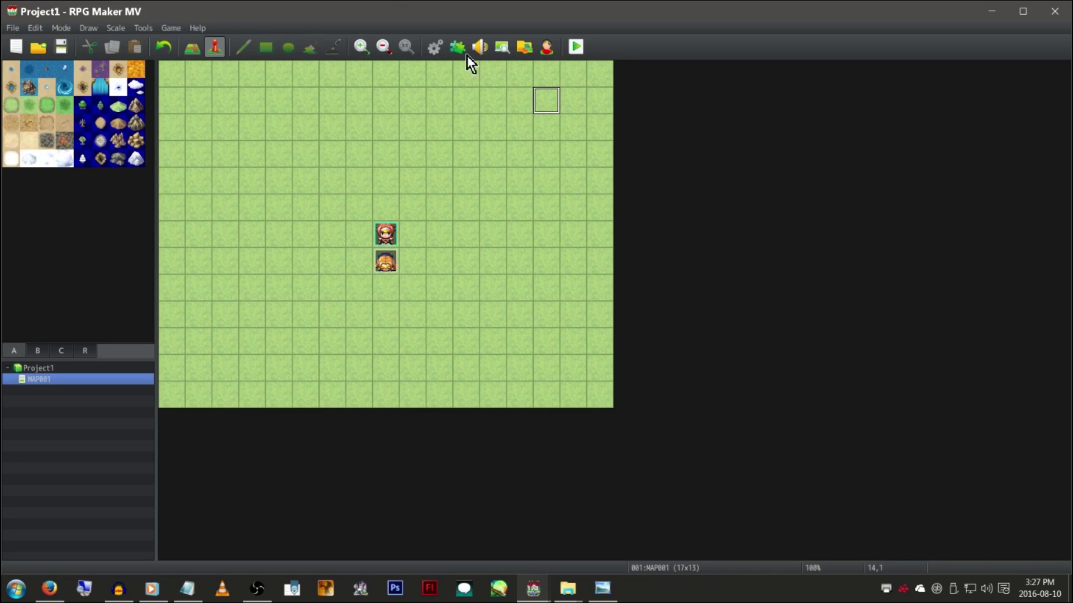
left_click(434, 49)
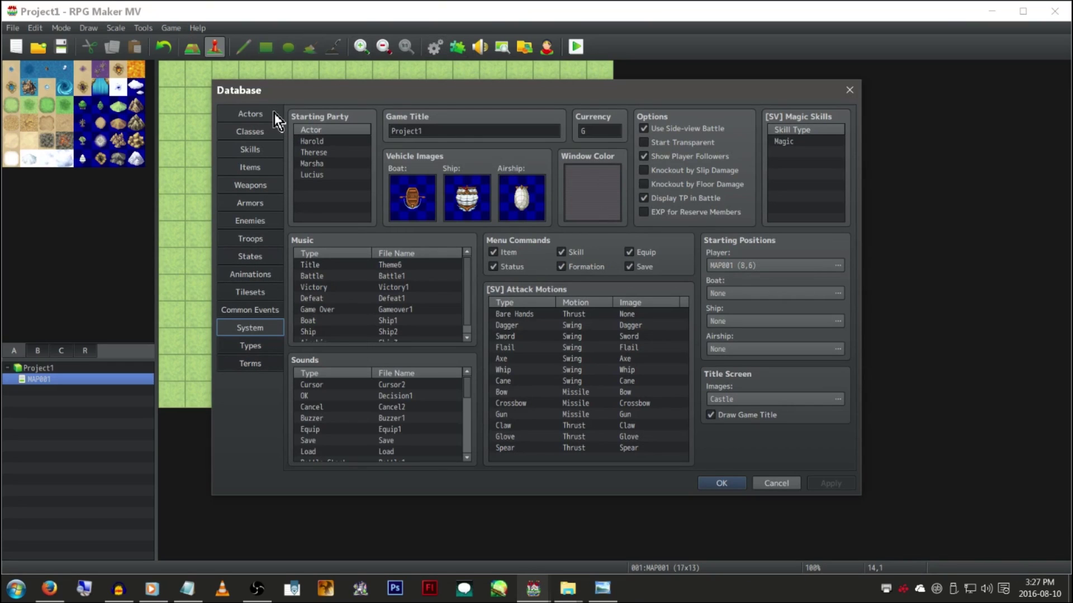
left_click(274, 113)
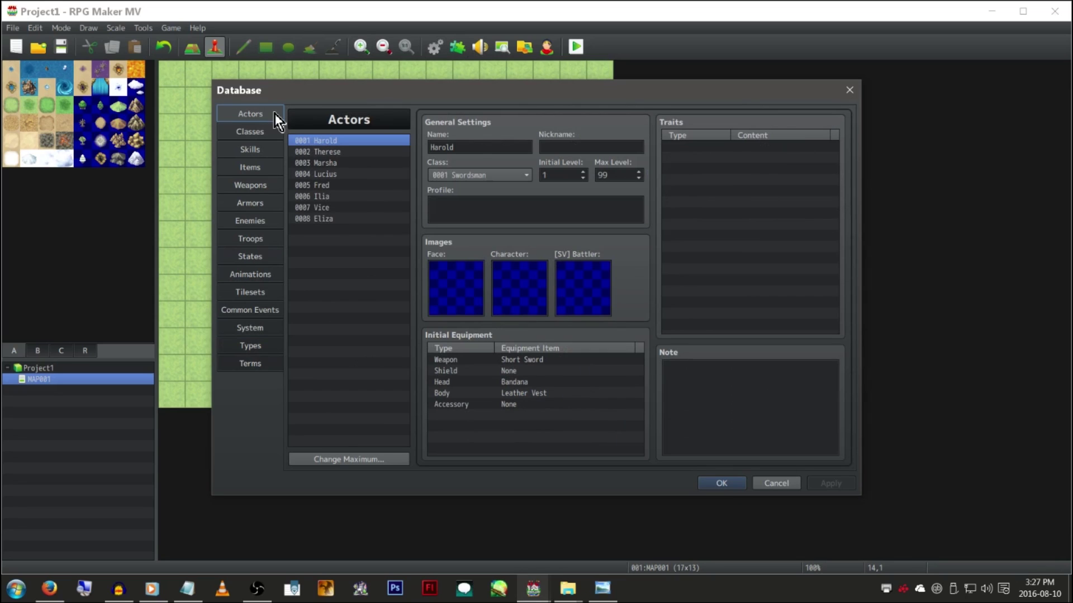
left_click(552, 202)
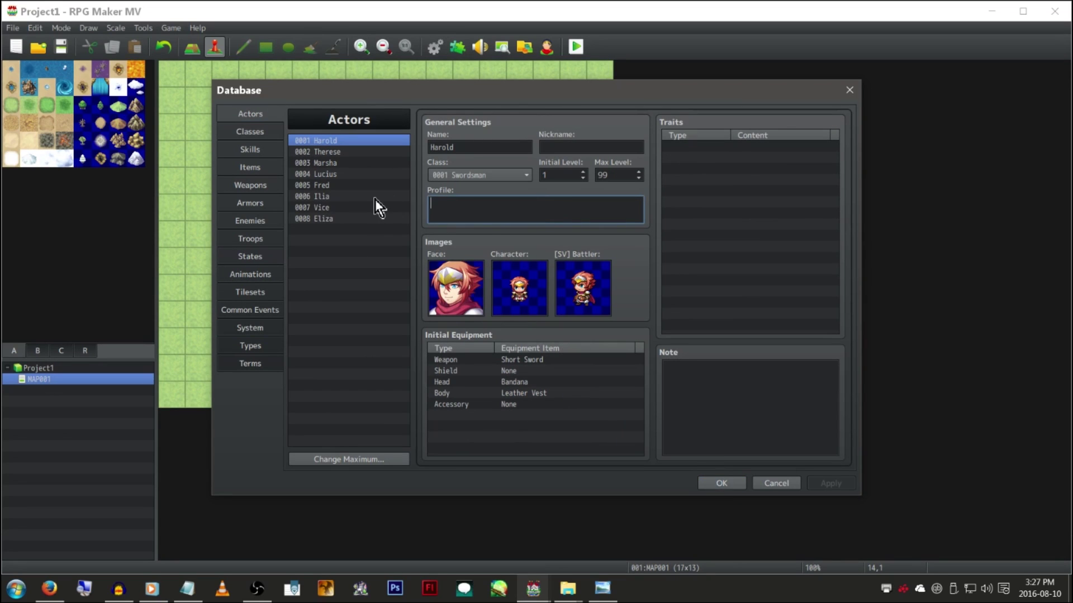
left_click(275, 133)
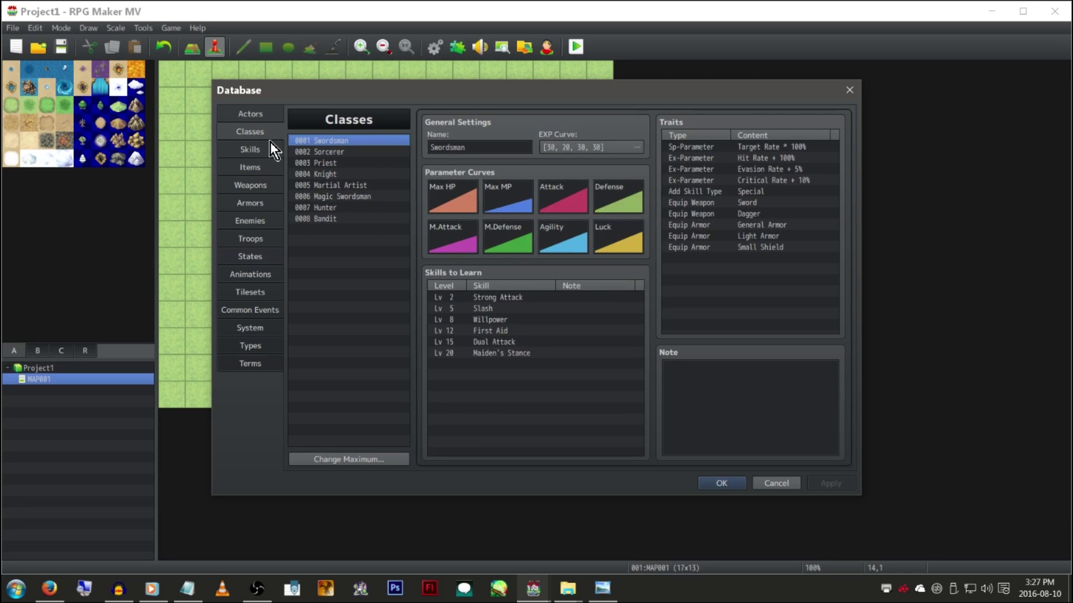
Browse the Skills list: Fire I–III, Flame I–III, Life Drain and Spirit Curse
left_click(270, 144)
scroll(393, 166, "up", 3)
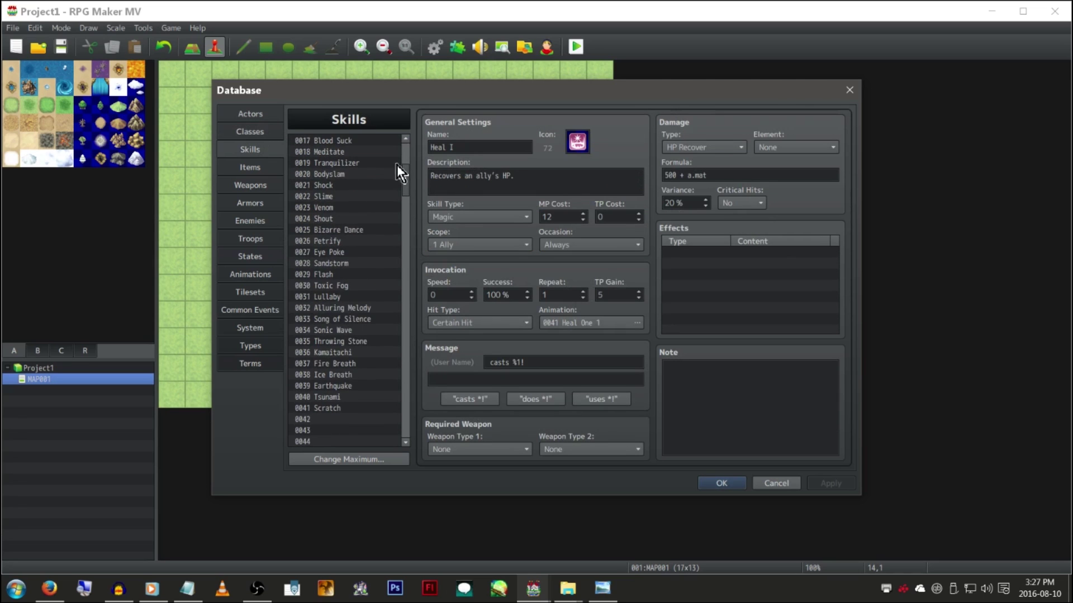
left_click_drag(409, 175, 410, 264)
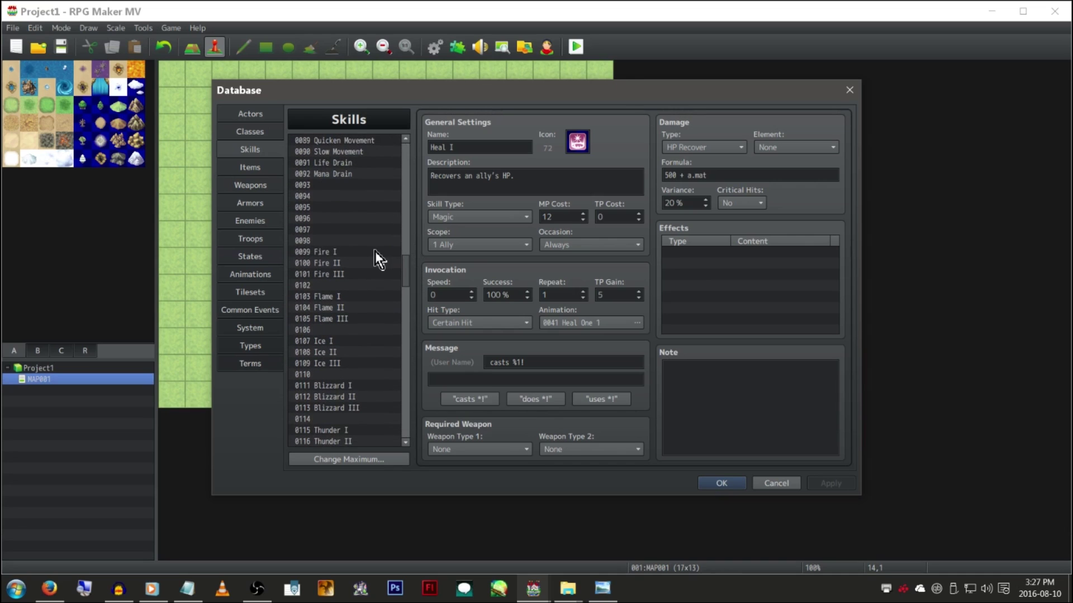
left_click(374, 252)
key("Down")
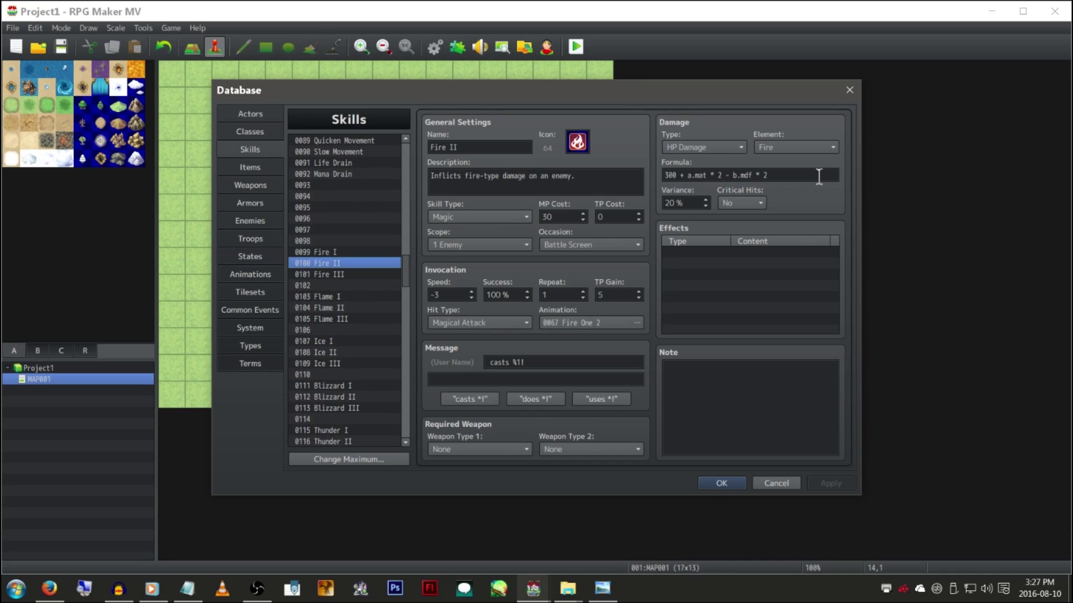
key("Down")
left_click(370, 298)
key("Down")
key("Down")
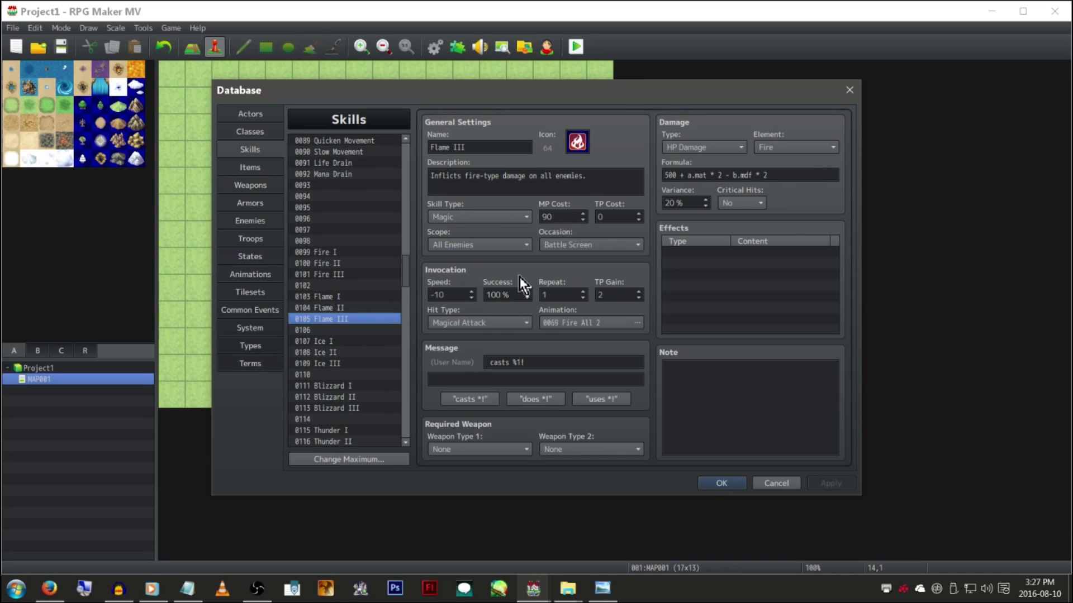
left_click(794, 175)
scroll(330, 235, "up", 3)
left_click(377, 237)
key("Up")
key("Up")
key("Up")
key("Up")
key("Up")
key("Up")
scroll(388, 215, "up", 8)
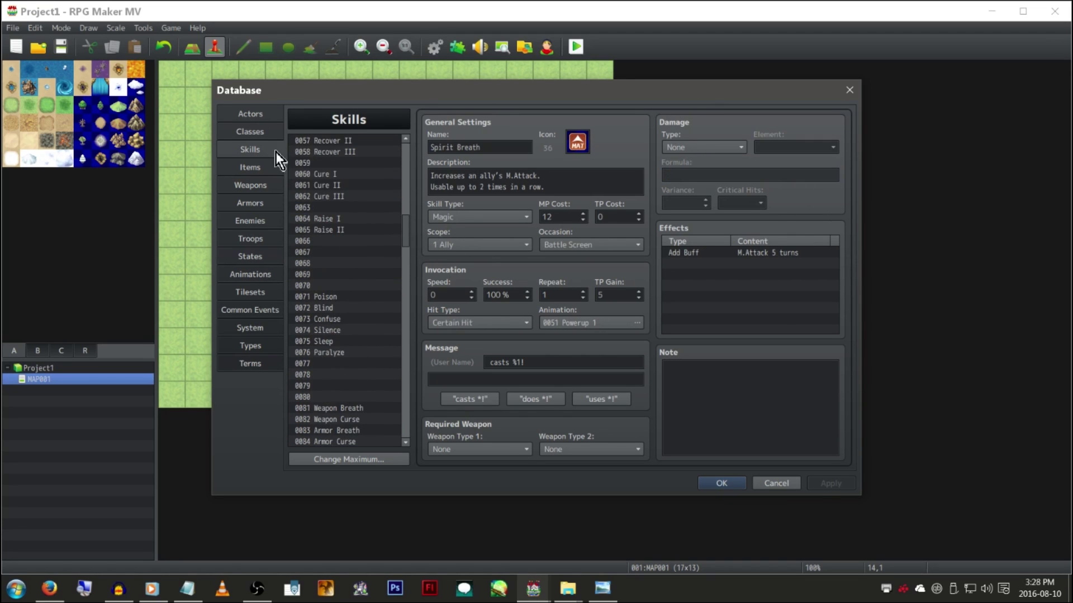
View the Items list and inspect the Super Potion item
left_click(271, 168)
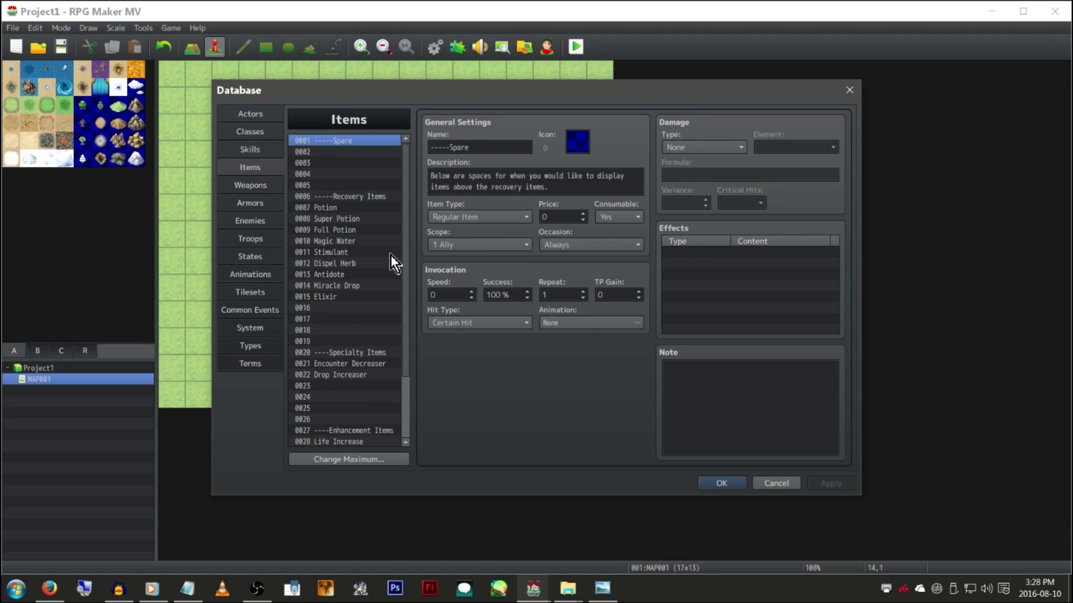
left_click(370, 220)
scroll(357, 215, "down", 2)
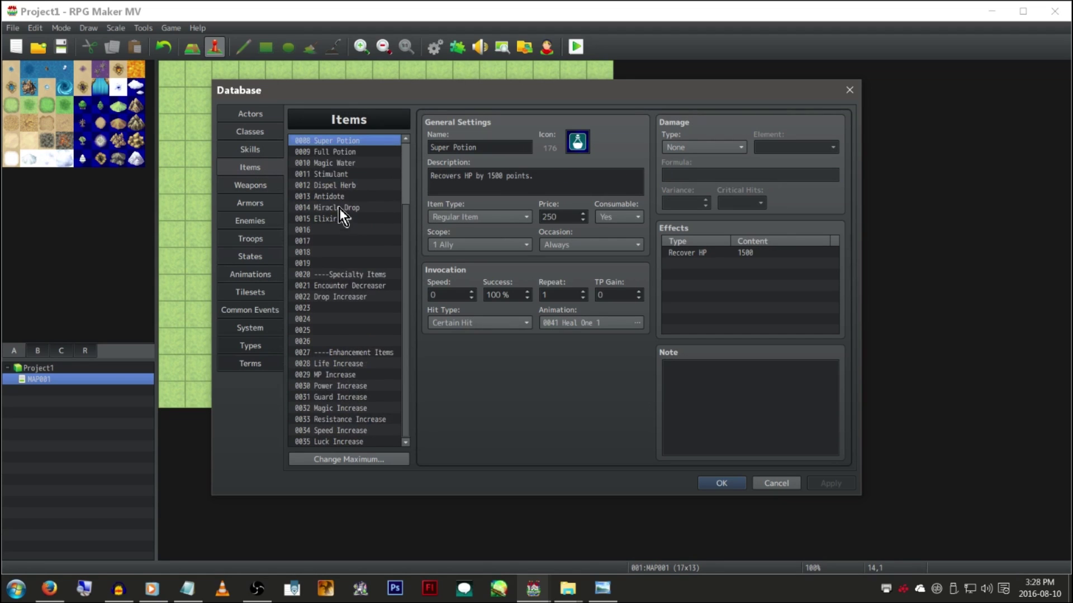
Browse weapons Halberd, Cestus, empty entry 0042, Dragon Bow and Mithril Dagger
left_click(267, 186)
left_click_drag(405, 175, 397, 263)
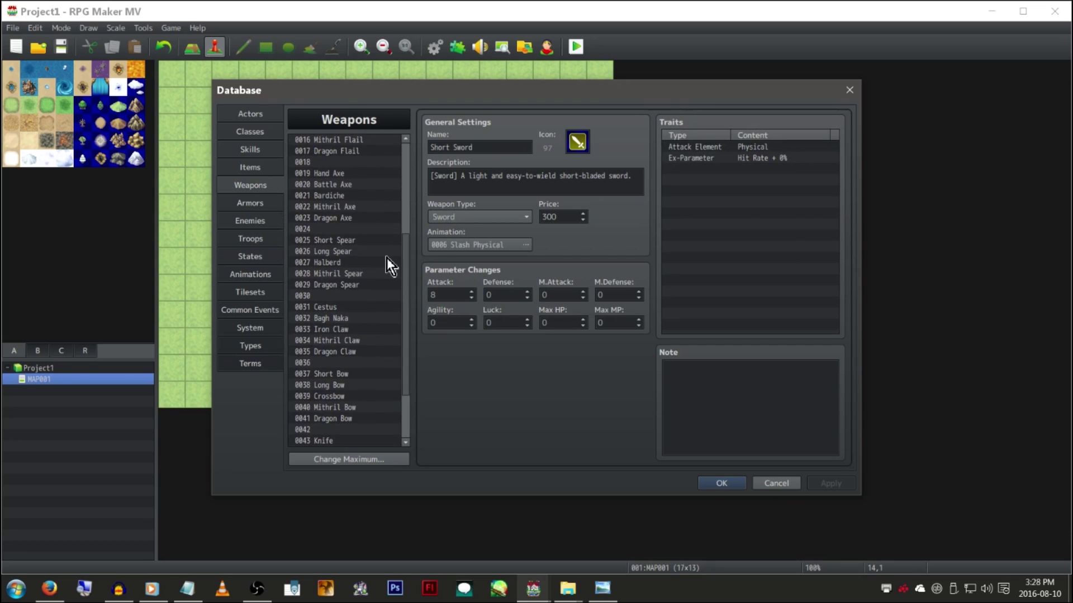
left_click(356, 265)
scroll(356, 266, "down", 2)
scroll(375, 266, "down", 1)
left_click(384, 229)
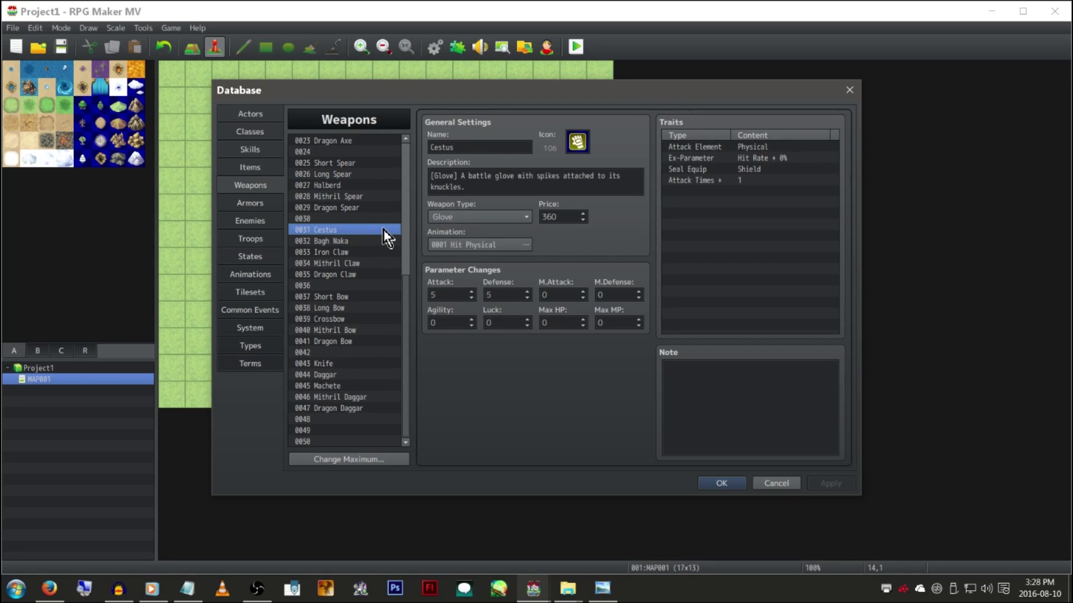
left_click(364, 353)
left_click(370, 341)
left_click(360, 397)
Inspect daggers, Knife, Crossbow and claws ending on Bagh Naka, then view the Armors list
left_click(360, 409)
left_click(361, 397)
left_click(373, 375)
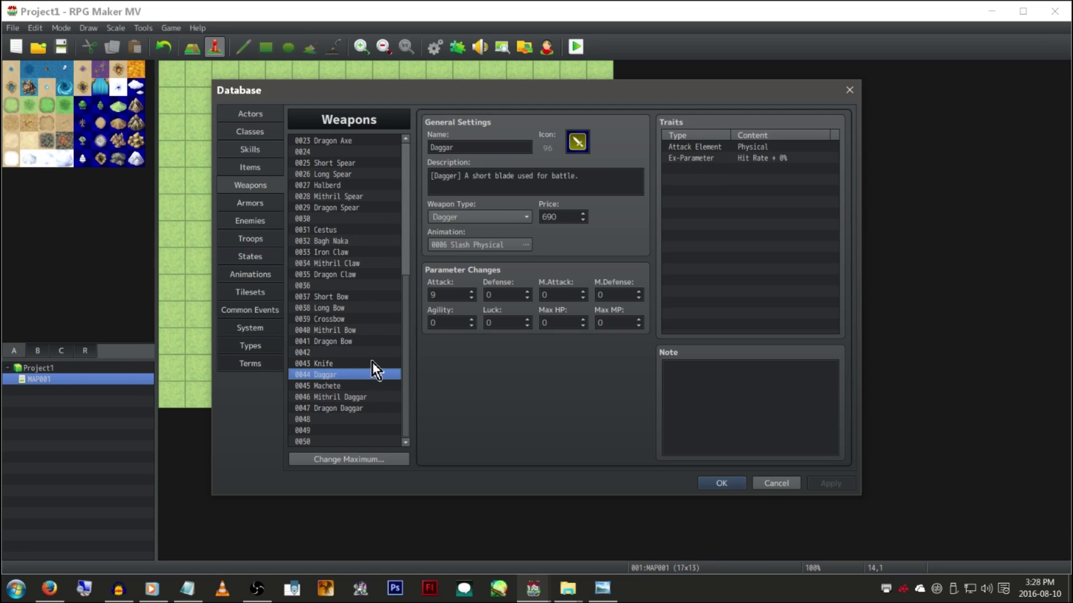
left_click(372, 363)
left_click(368, 318)
left_click(375, 263)
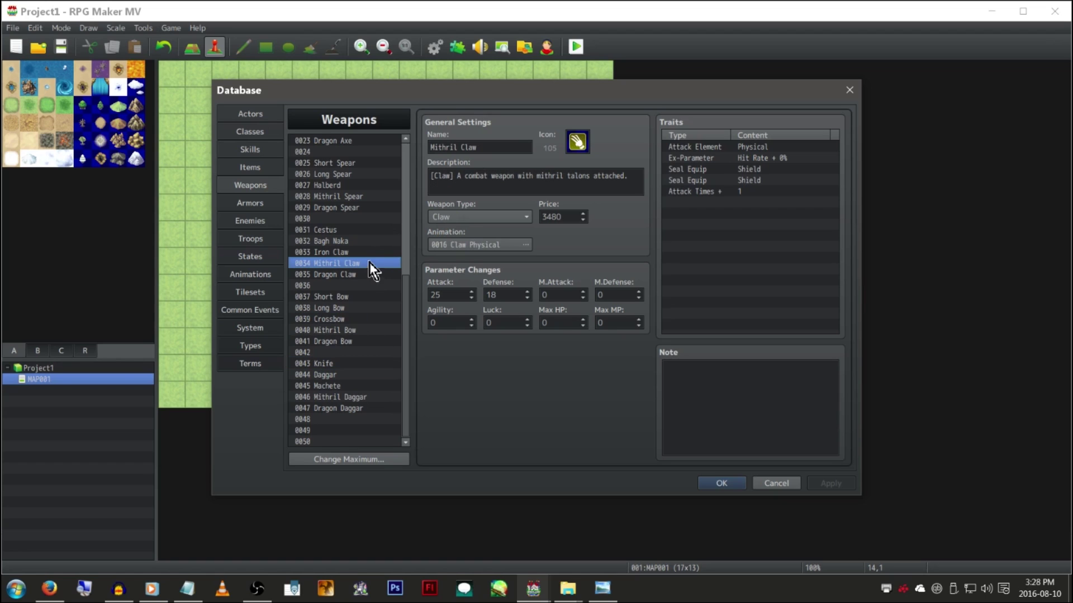
left_click(380, 252)
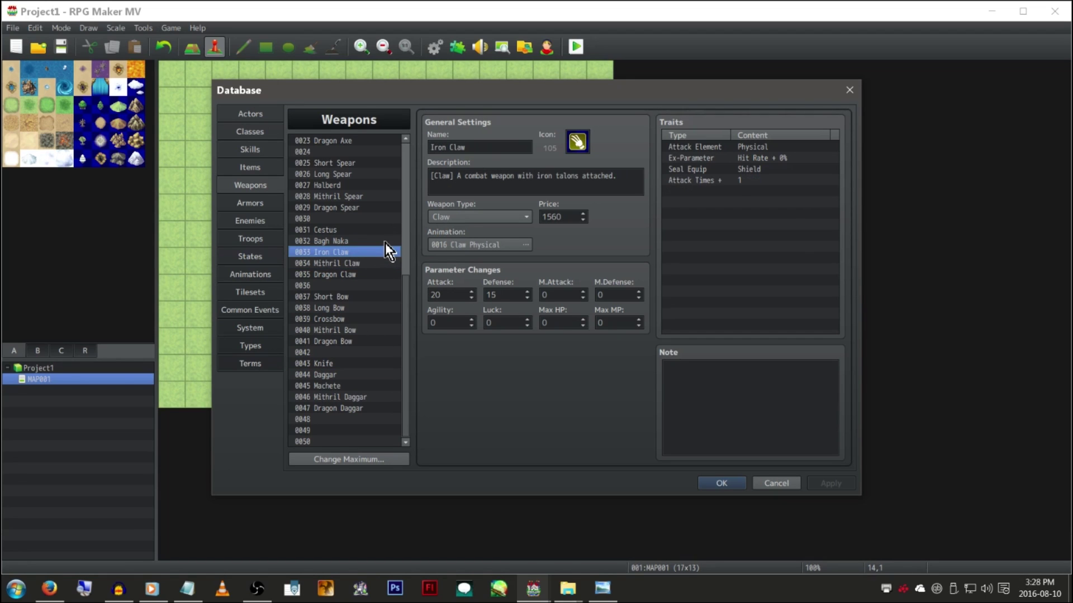
left_click(384, 241)
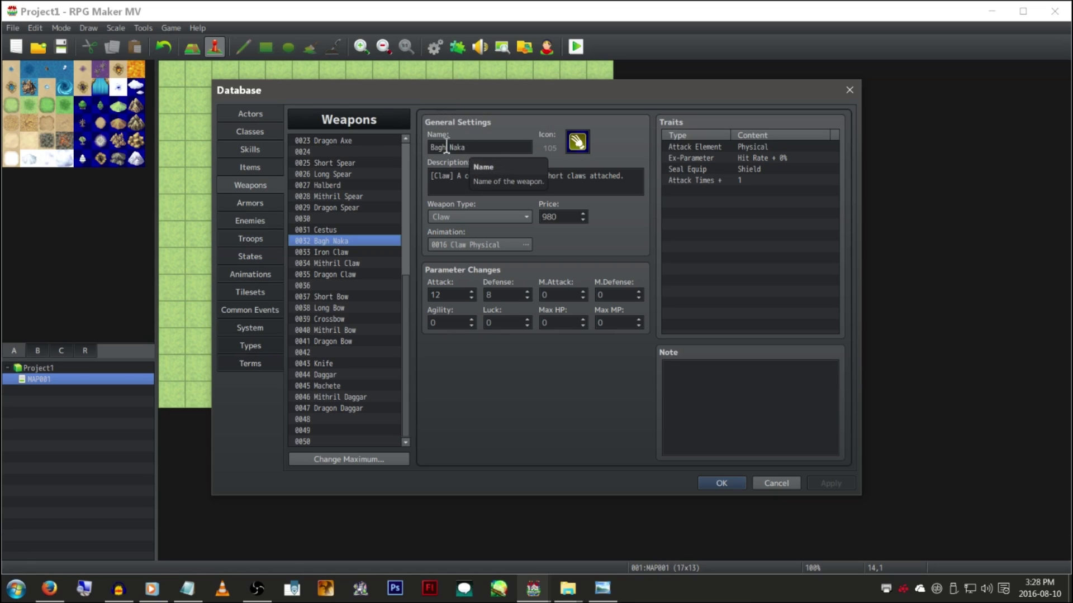
left_click(268, 205)
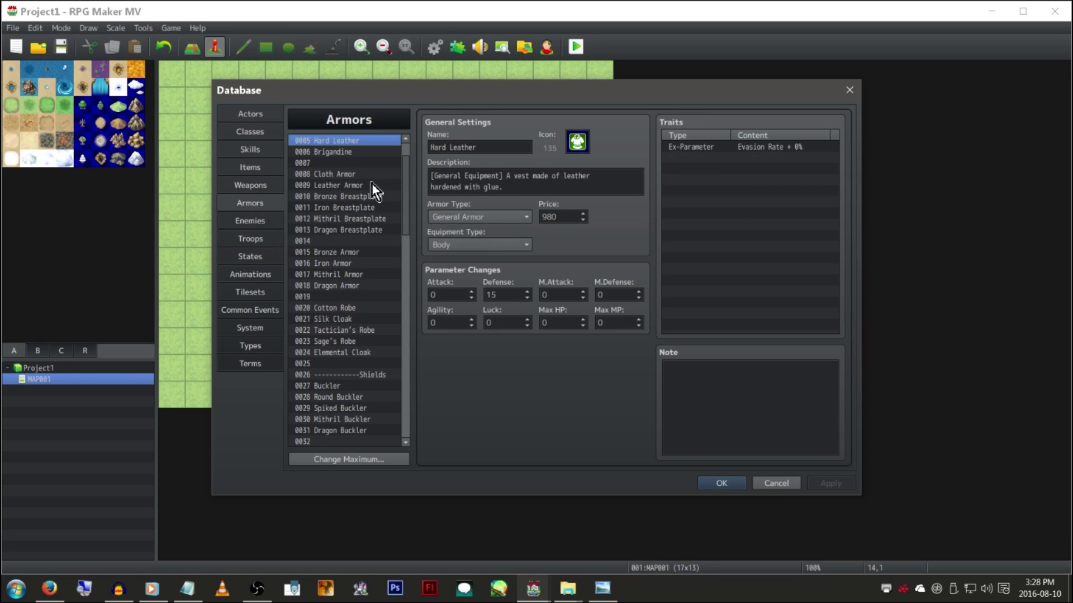
Browse the enemies Mimic, Orc, Bandit, Snake, Slime, Hornet, Demon Plant and Killer Rat
scroll(385, 182, "down", 12)
scroll(385, 183, "down", 5)
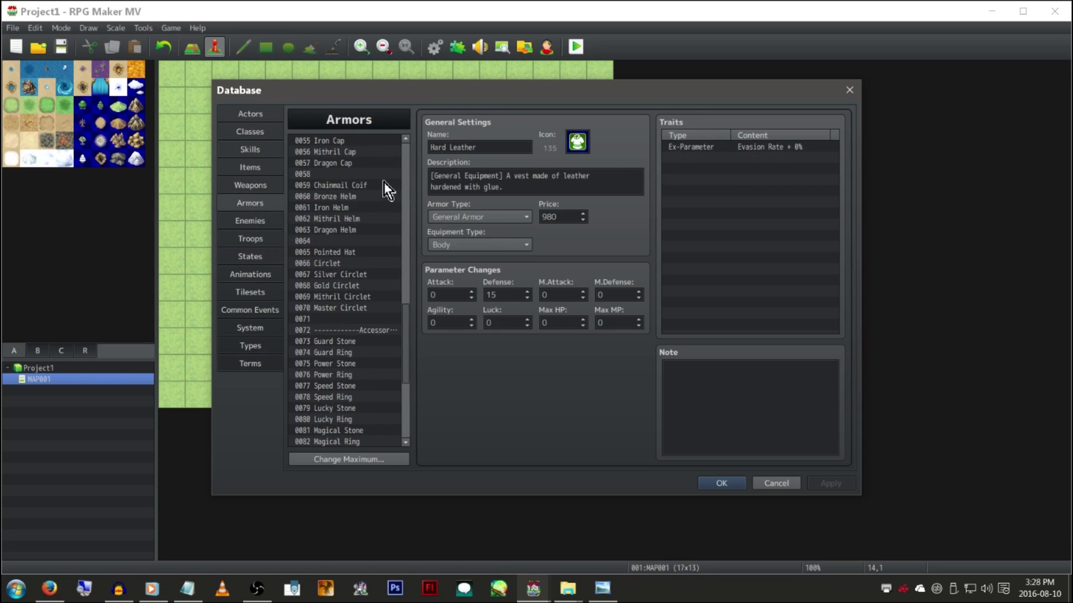
left_click(275, 218)
left_click(372, 253)
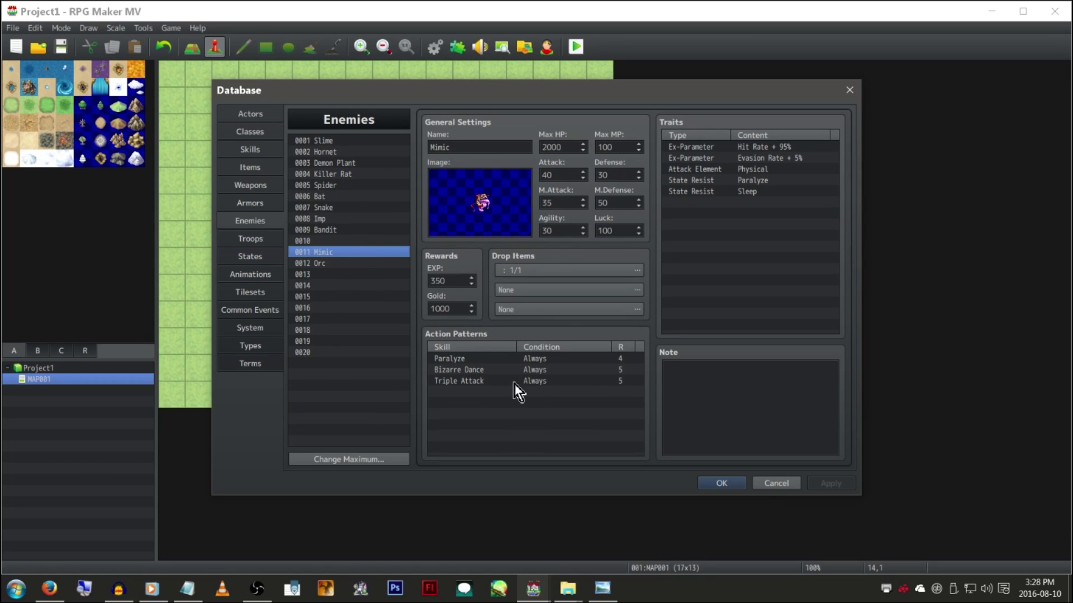
left_click(374, 263)
left_click(374, 230)
left_click(376, 208)
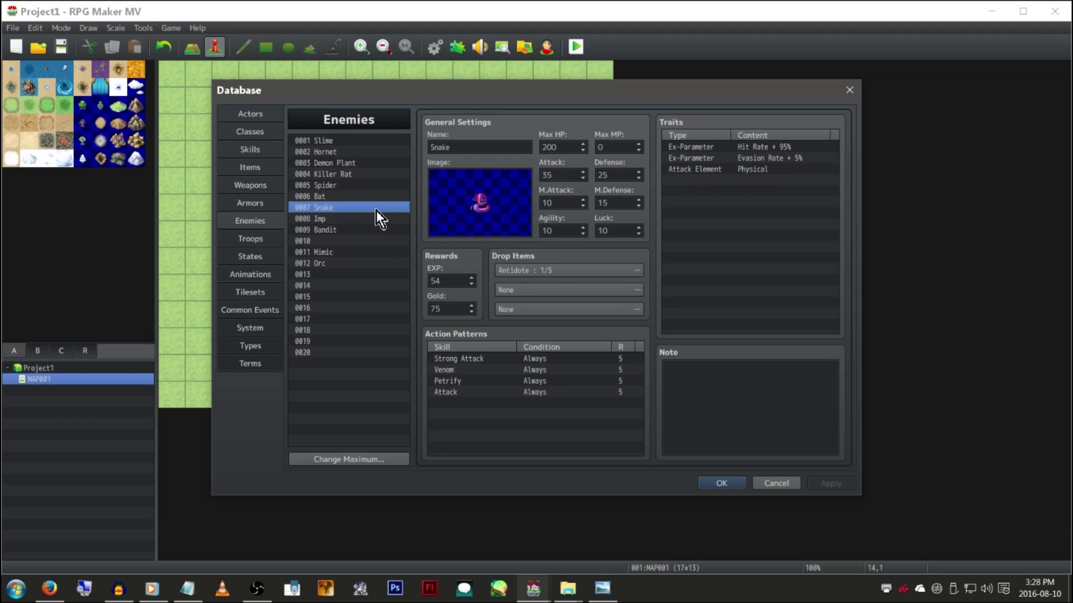
left_click(365, 263)
left_click(367, 143)
left_click(367, 152)
left_click(367, 163)
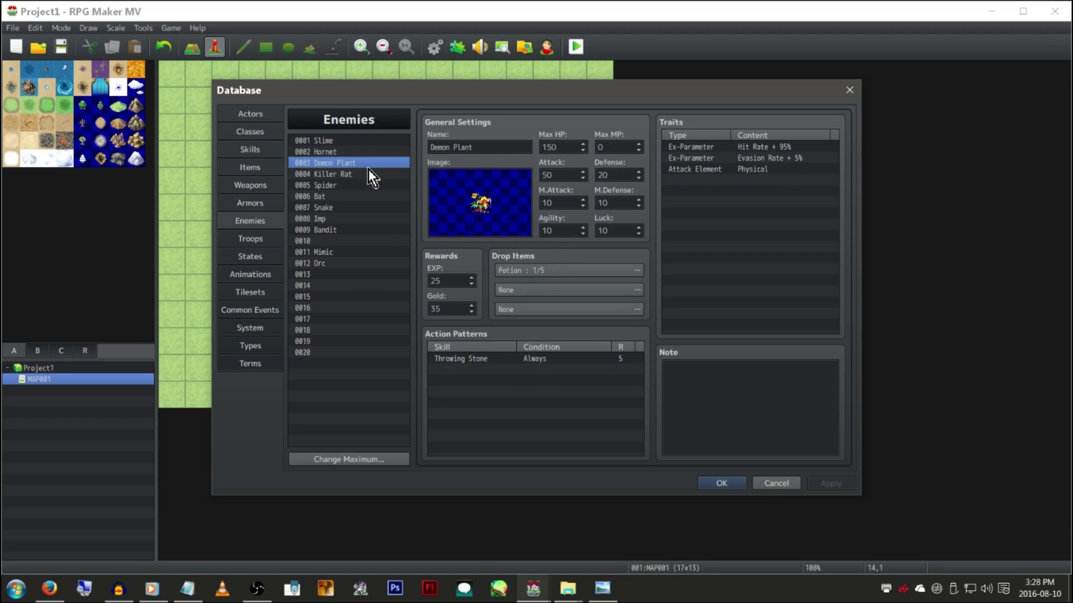
left_click(367, 173)
left_click(363, 207)
left_click(362, 229)
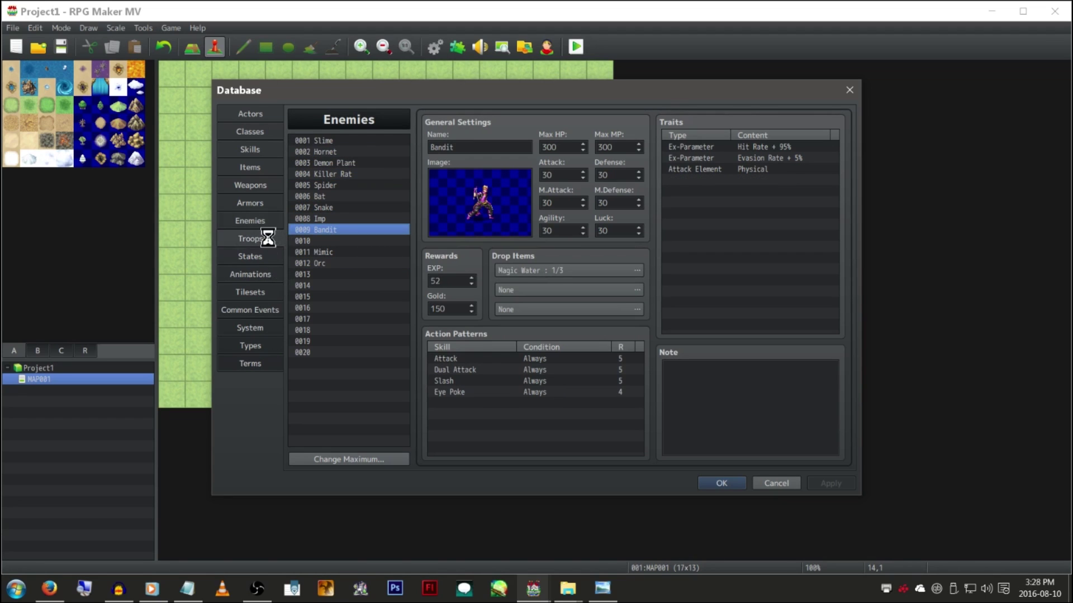
Look over the Spider*3, Imp*3 and Mimic troops
left_click(267, 239)
left_click(373, 221)
left_click(366, 252)
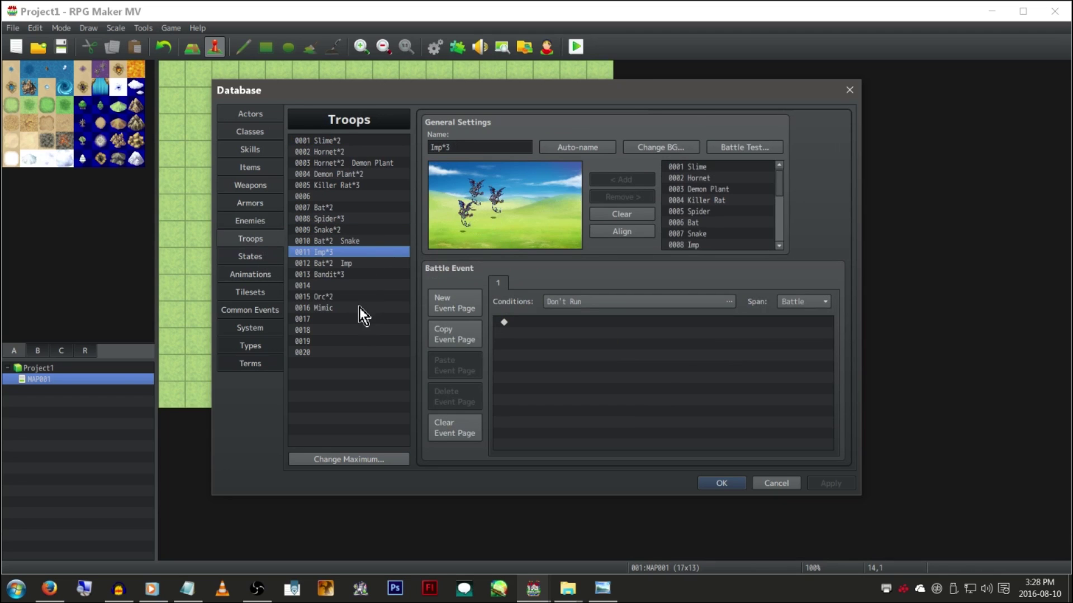
left_click(360, 307)
Inspect the Encounter Half, Counter Attack and Double Money/Items states, including the 100-step removal value
left_click(262, 257)
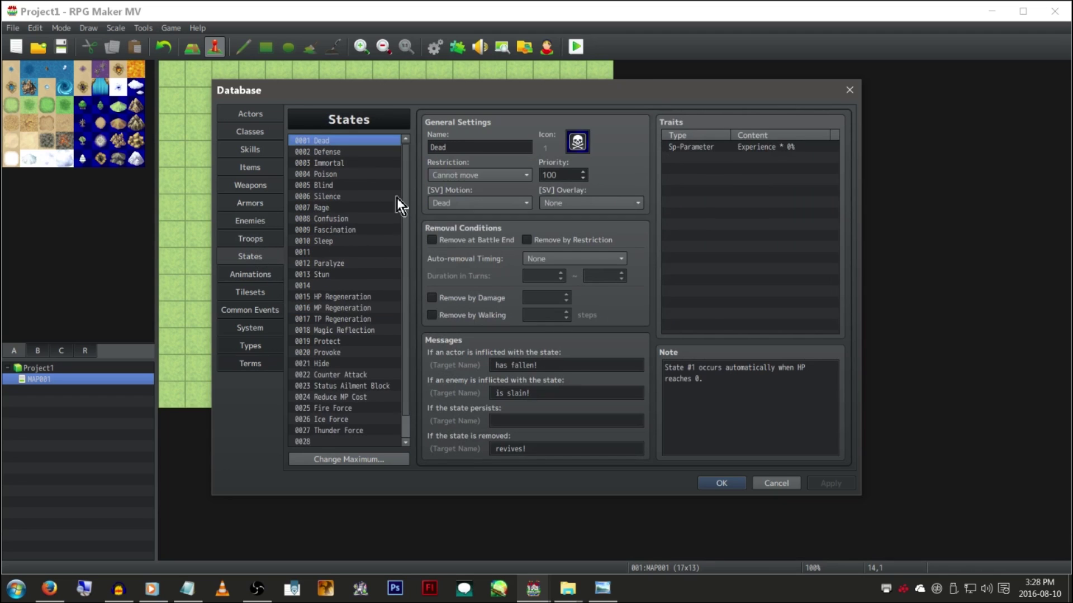
scroll(405, 186, "down", 1)
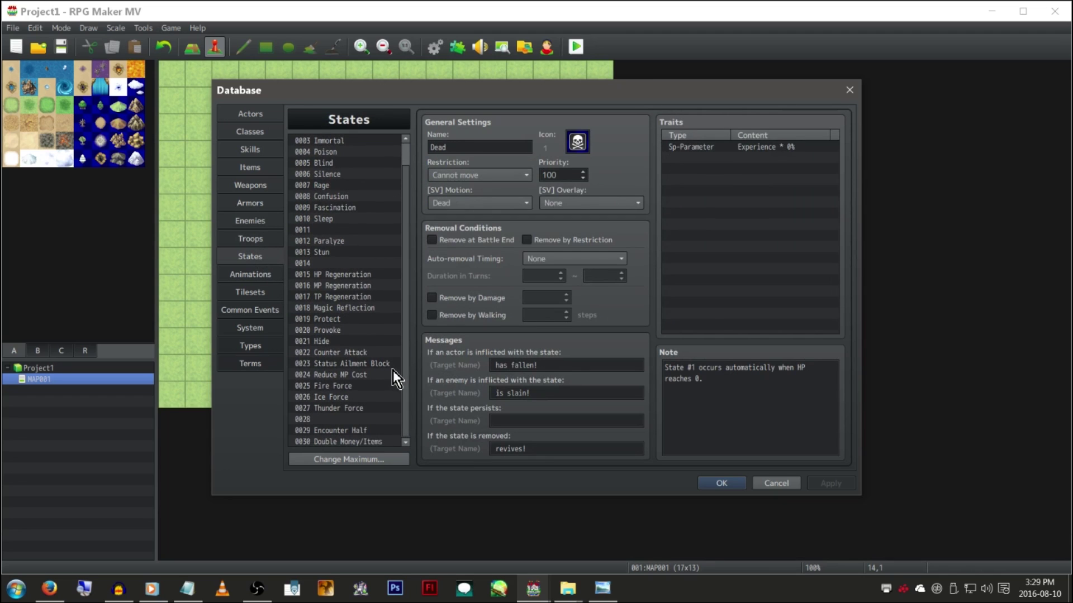
left_click(383, 429)
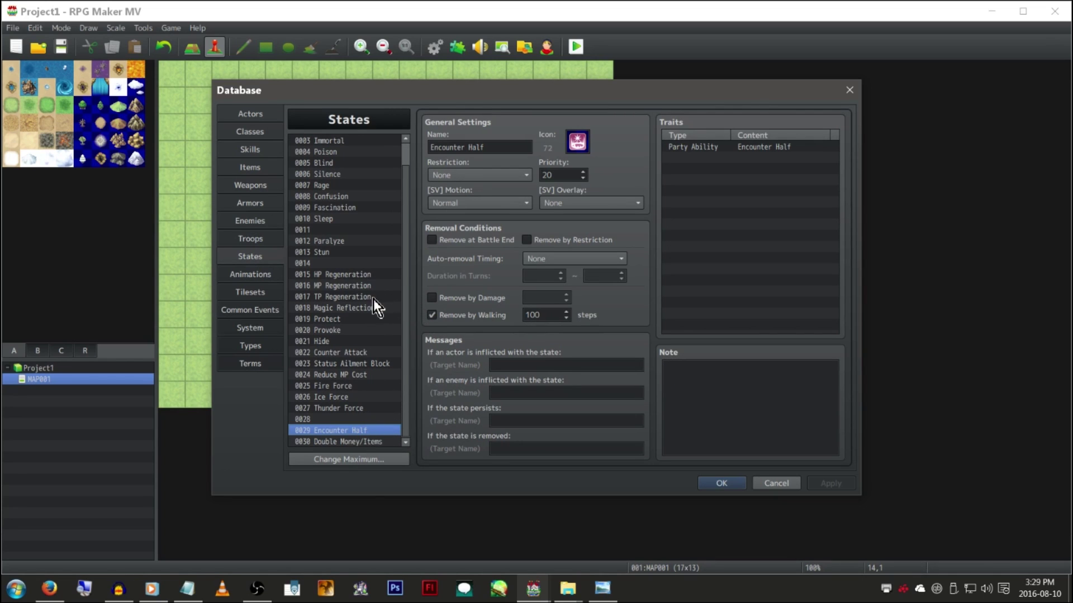
left_click(371, 353)
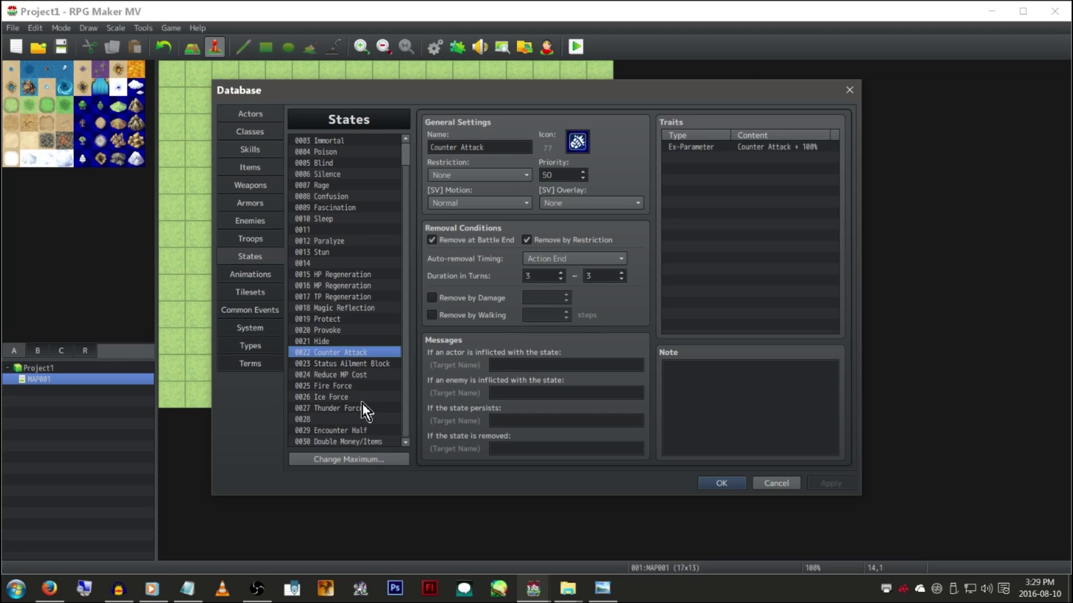
left_click(367, 442)
scroll(368, 427, "up", 1)
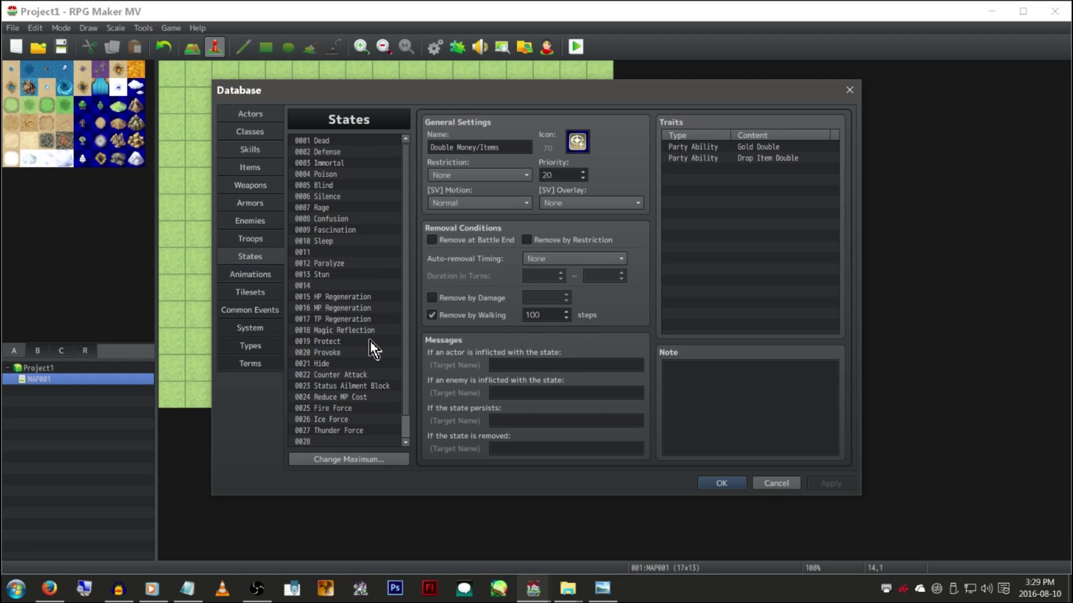
scroll(369, 321, "down", 1)
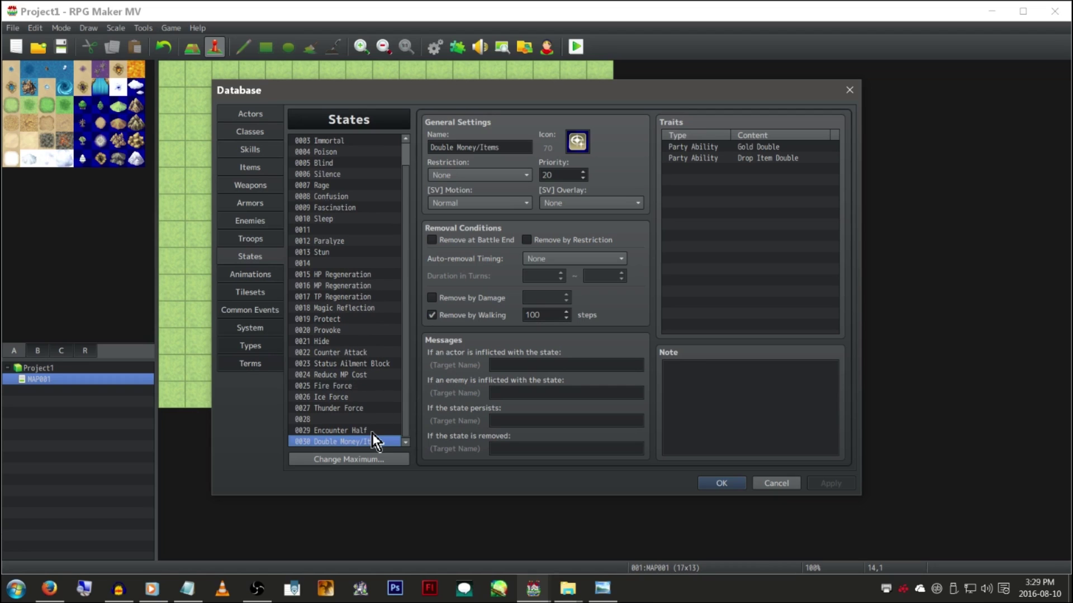
double_click(544, 318)
left_click(354, 431)
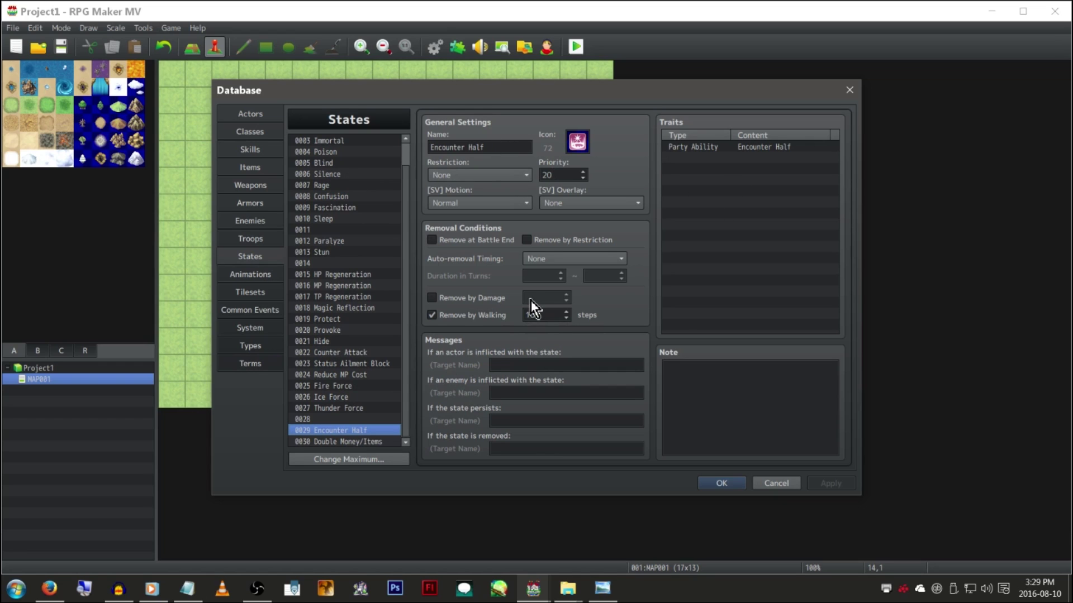
scroll(351, 414, "up", 1)
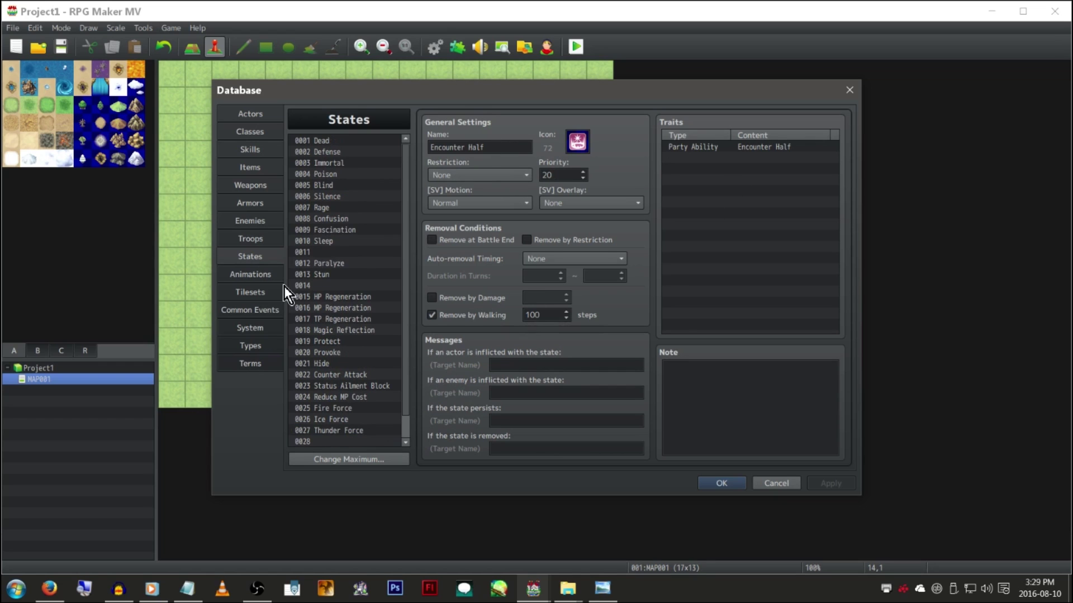
Scroll through the animations list
left_click(270, 274)
scroll(407, 196, "down", 3)
left_click_drag(408, 196, 399, 422)
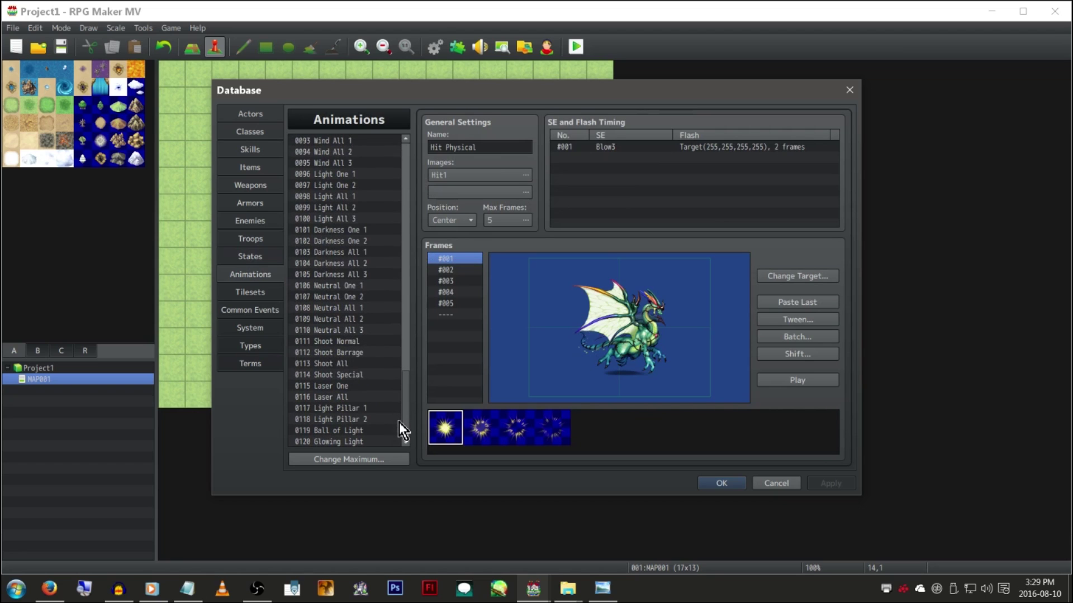
Page through Tilesets, Common Events, System, Types and Terms, then close the database with OK
left_click(263, 294)
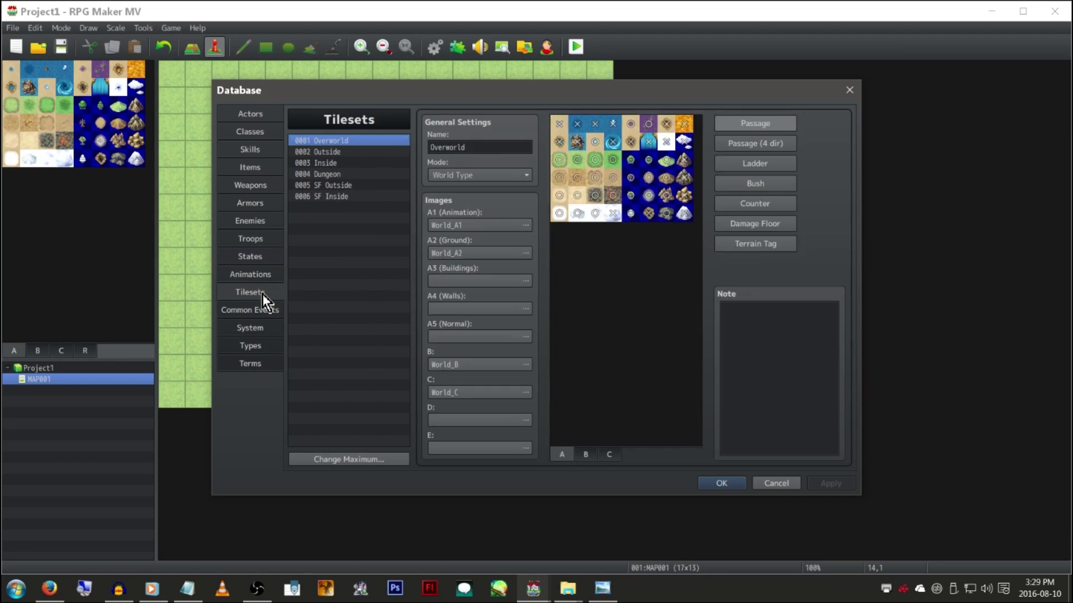
left_click(256, 310)
left_click(260, 328)
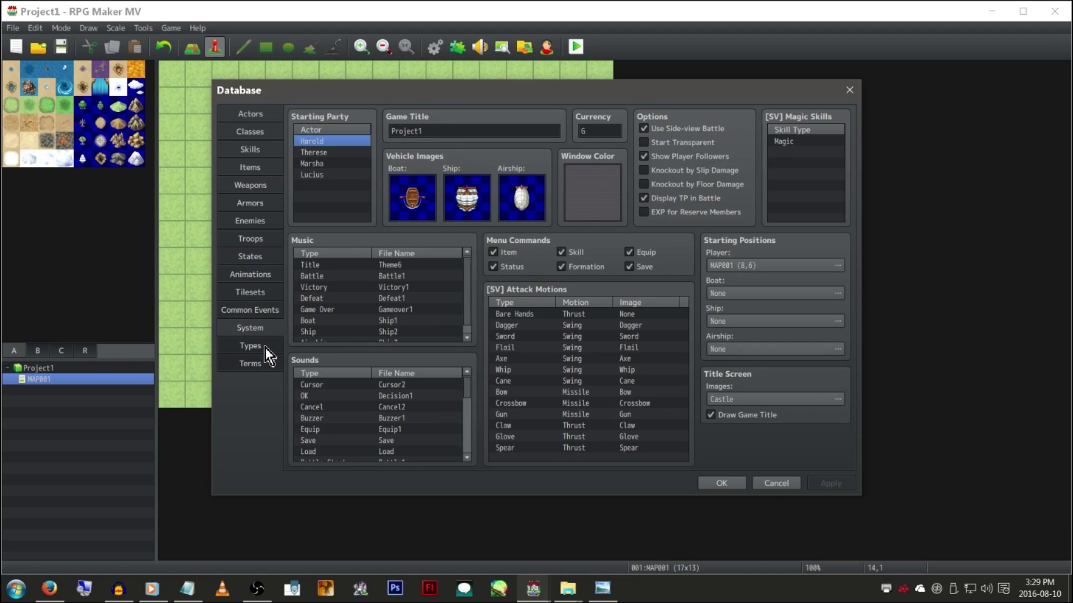
left_click(266, 348)
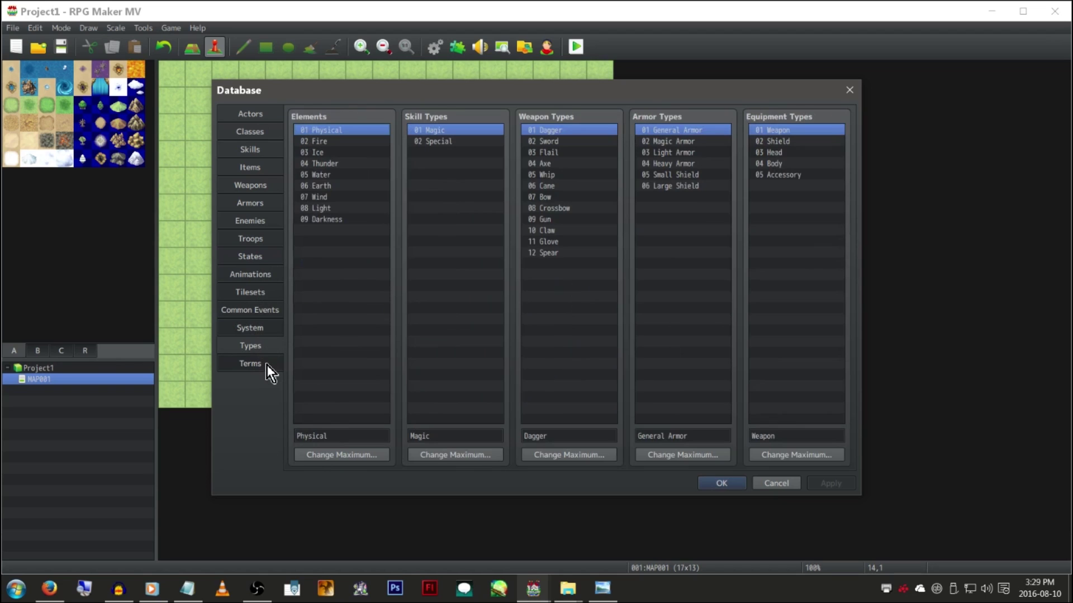
left_click(271, 363)
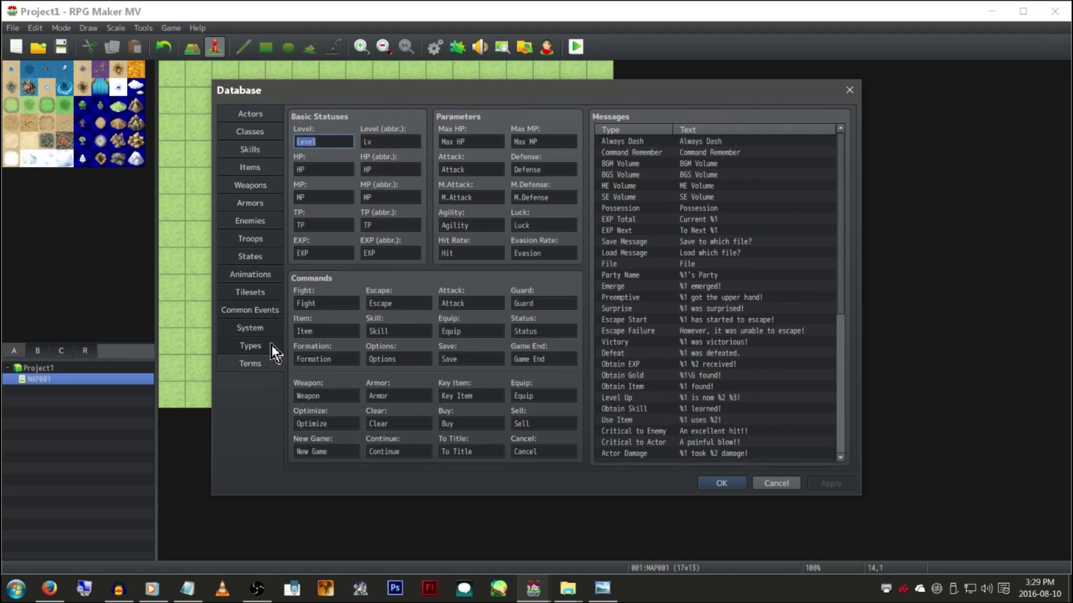
left_click(725, 484)
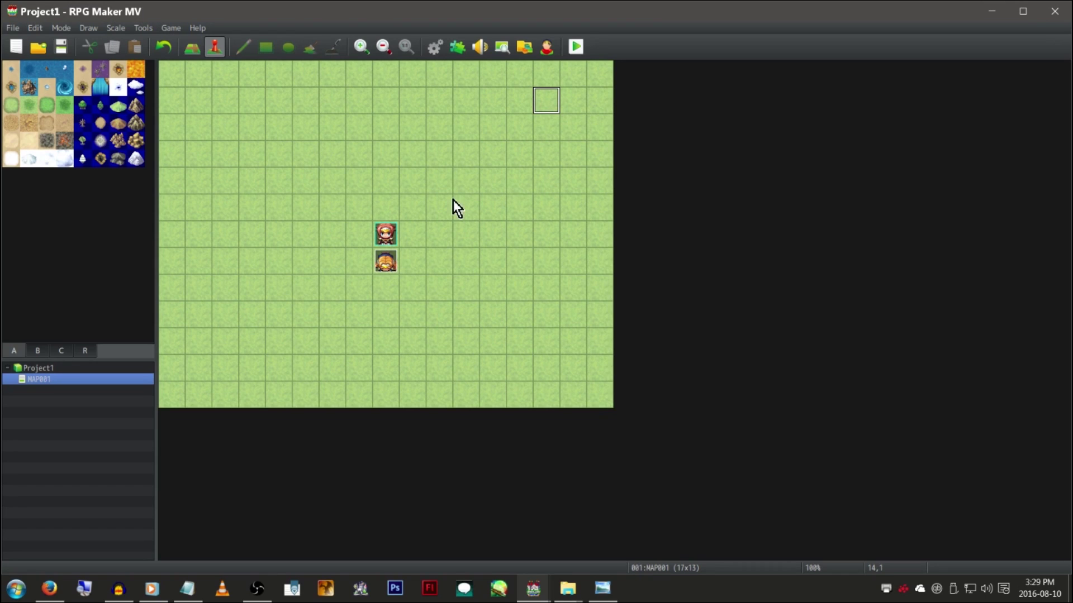
Maximize the editor and bring the GM Test project window to the front
double_click(592, 9)
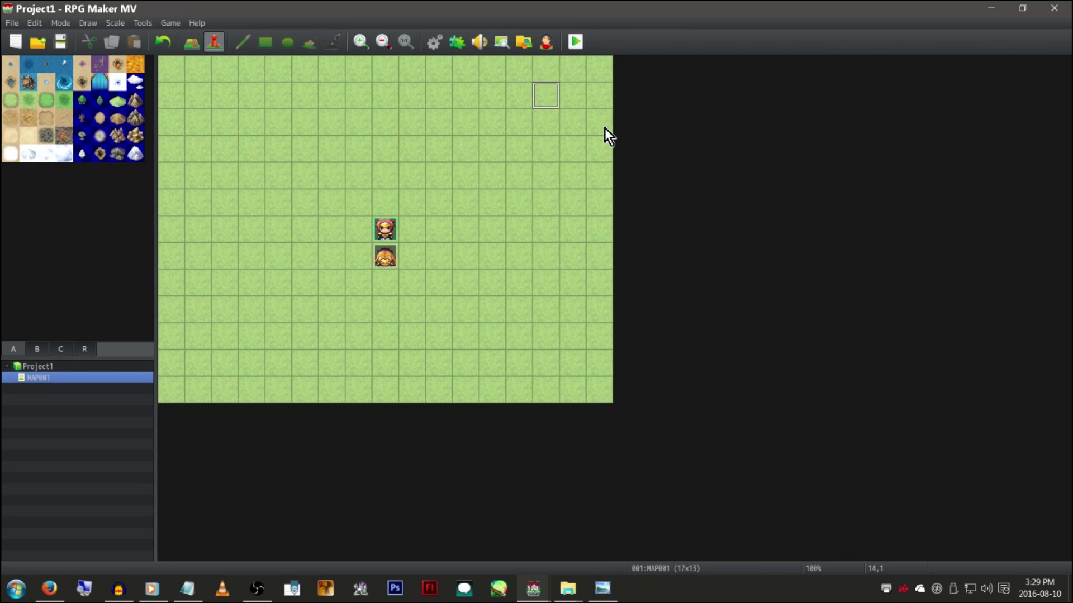
left_click(533, 594)
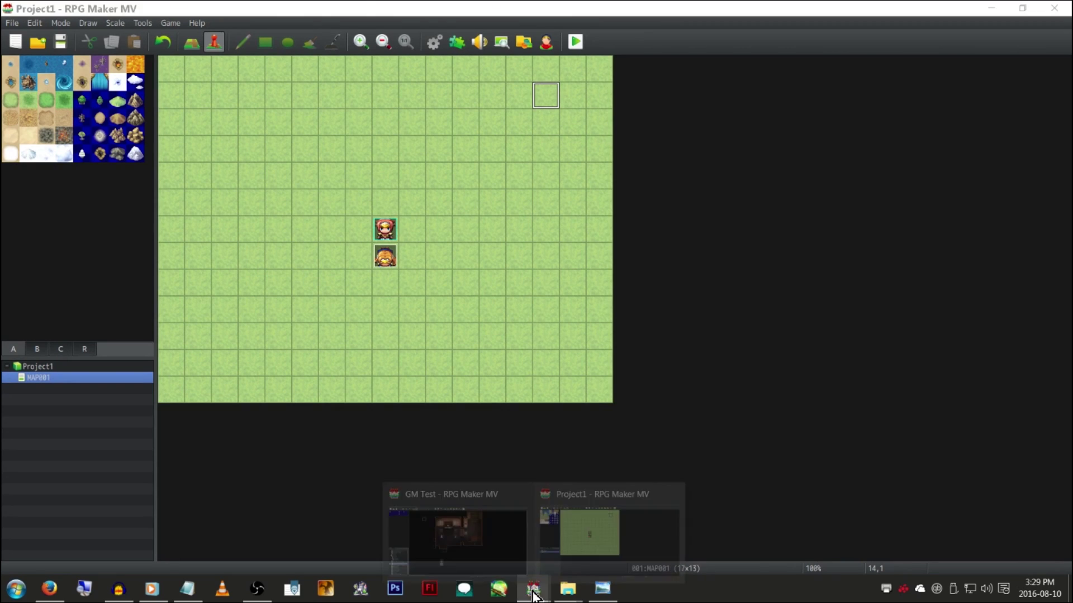
left_click(445, 517)
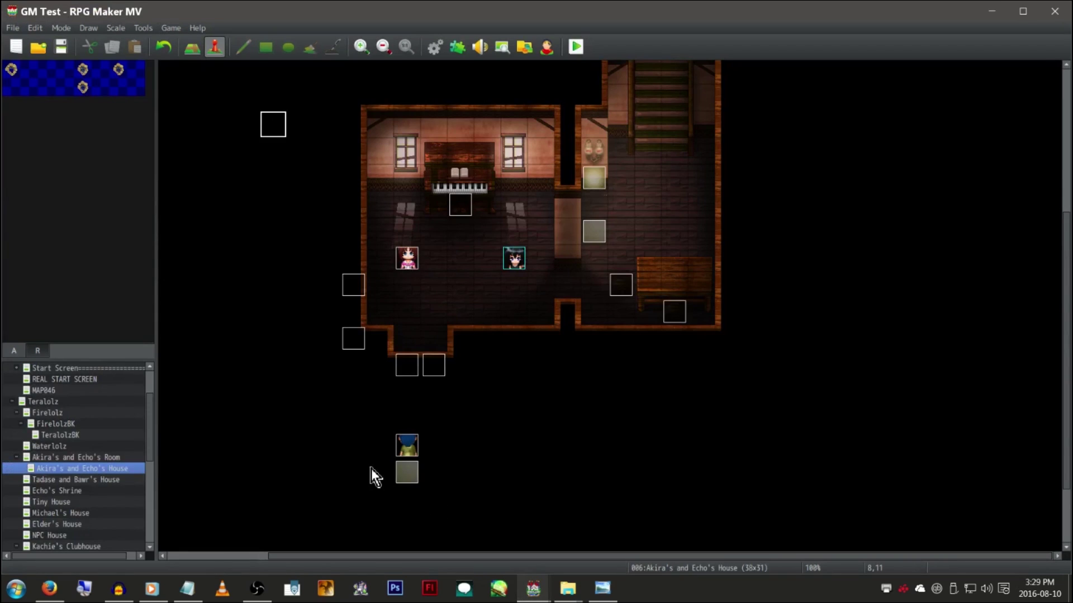
Browse the Teralolz, Arber Mountain Top, Arber Village and Waterlolz maps, ending on Akira's and Echo's Room
scroll(103, 418, "up", 2)
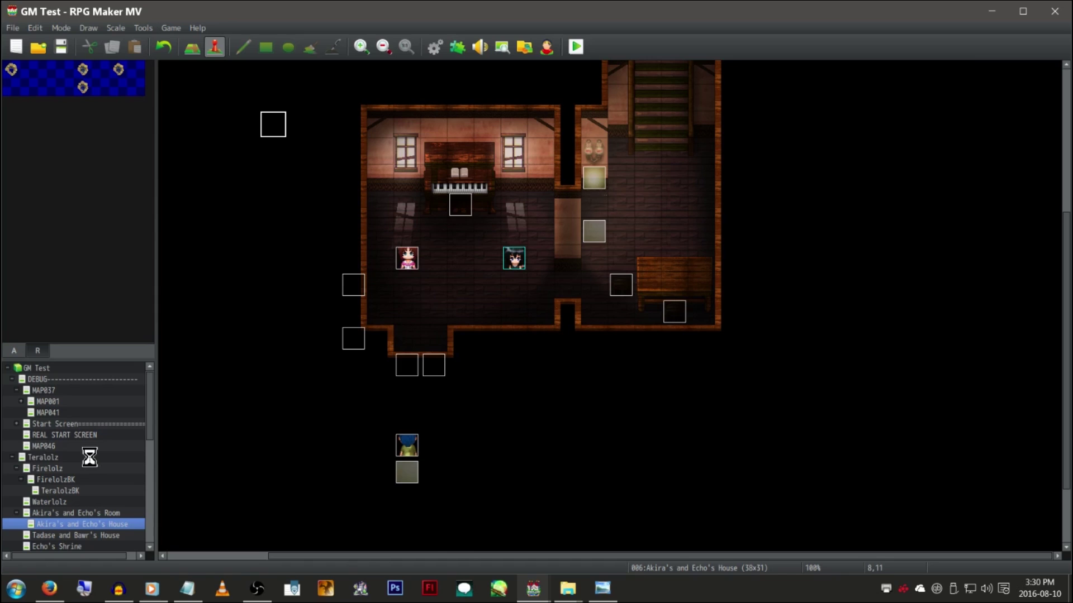
right_click(88, 457)
key("Escape")
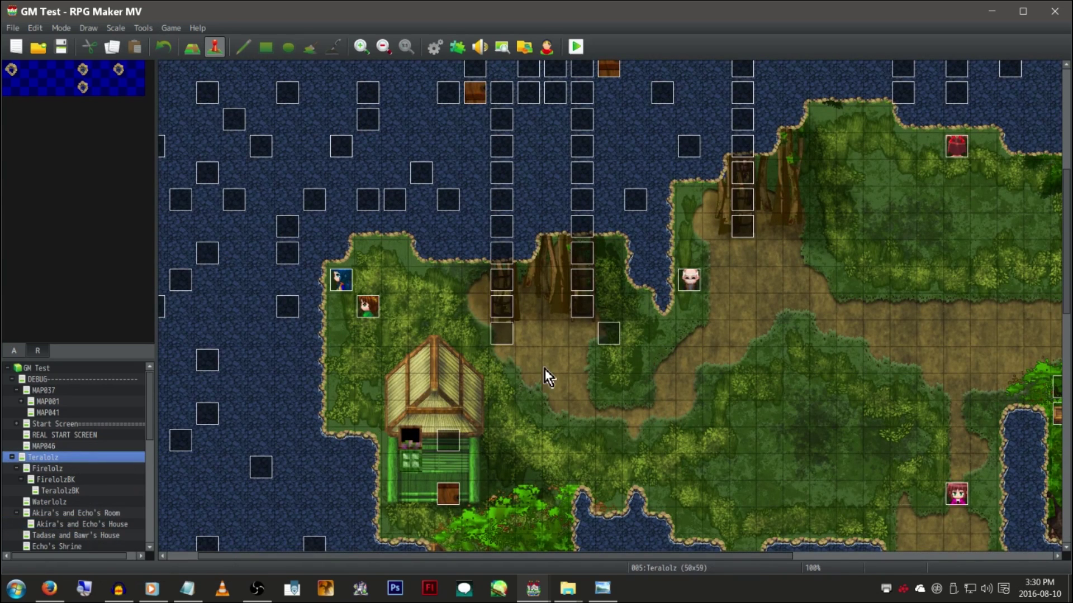
scroll(545, 369, "up", 5)
scroll(85, 466, "down", 10)
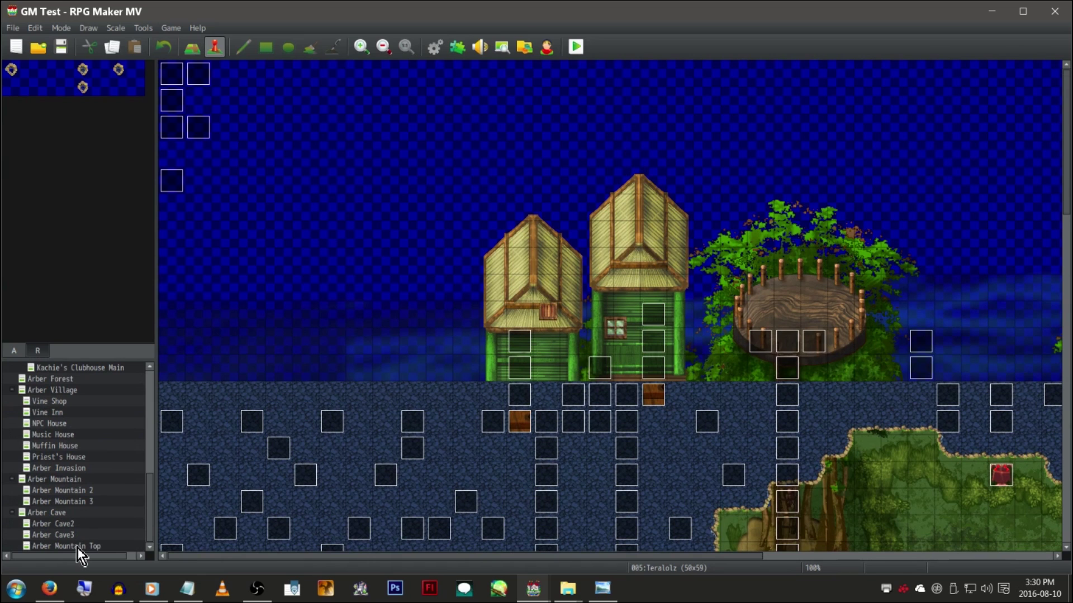
right_click(77, 546)
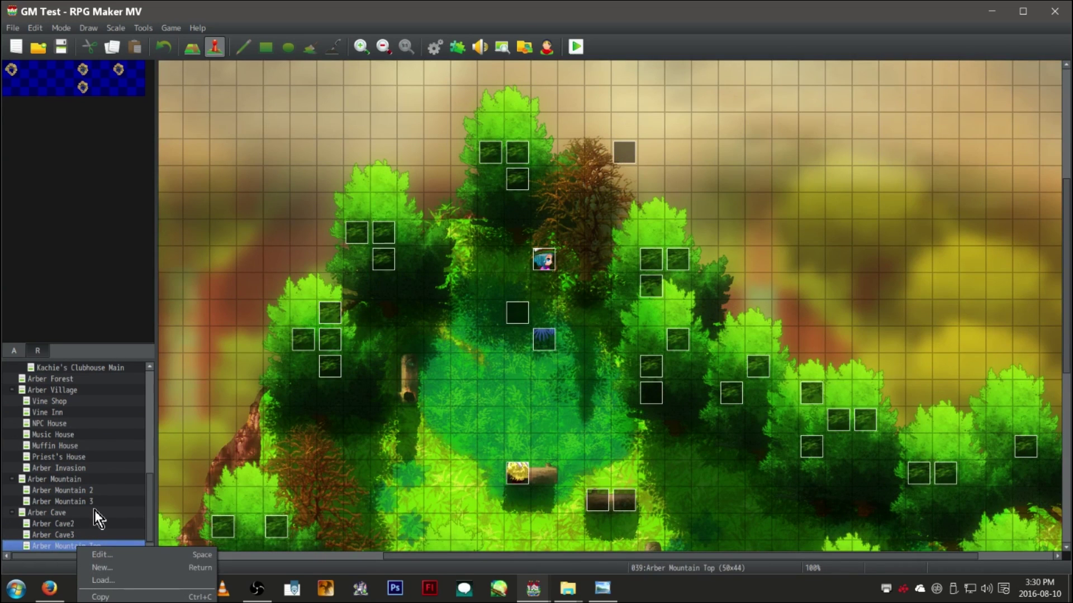
scroll(94, 511, "up", 1)
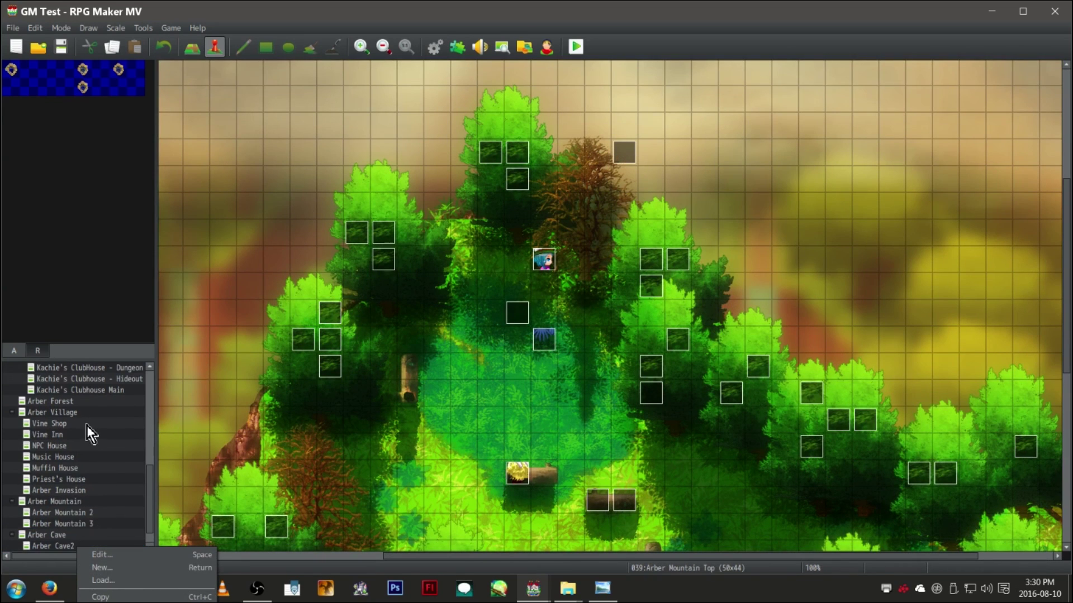
left_click(88, 413)
right_click(89, 413)
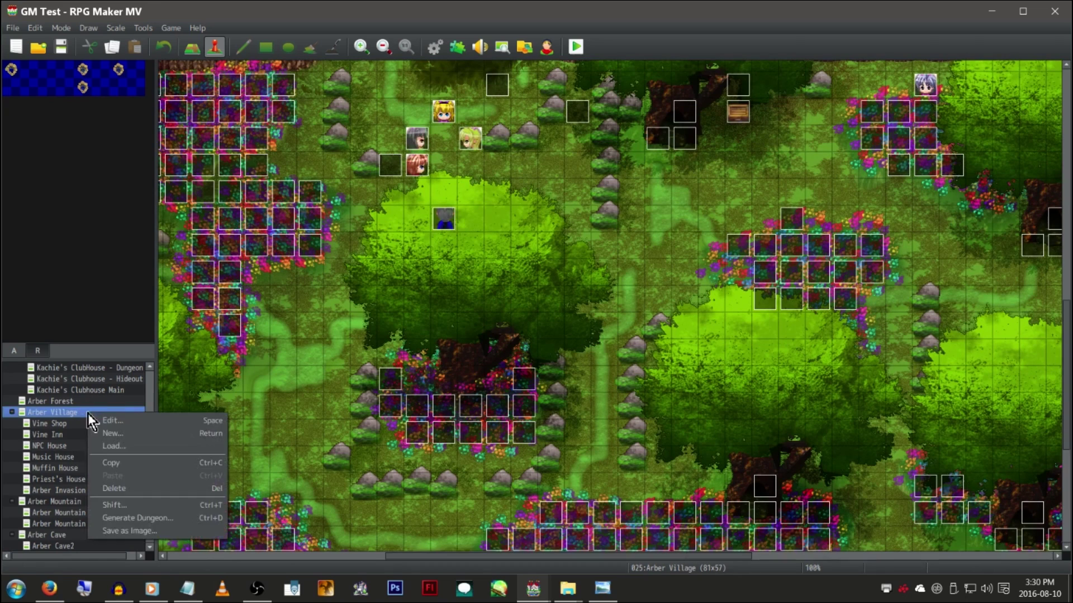
scroll(84, 413, "up", 4)
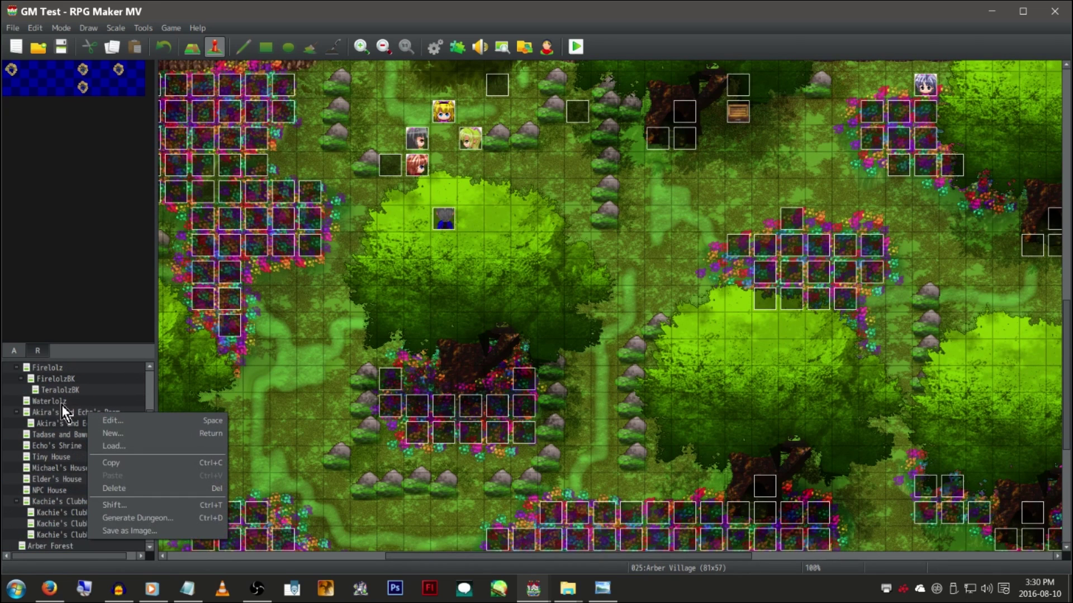
left_click(62, 403)
left_click(62, 401)
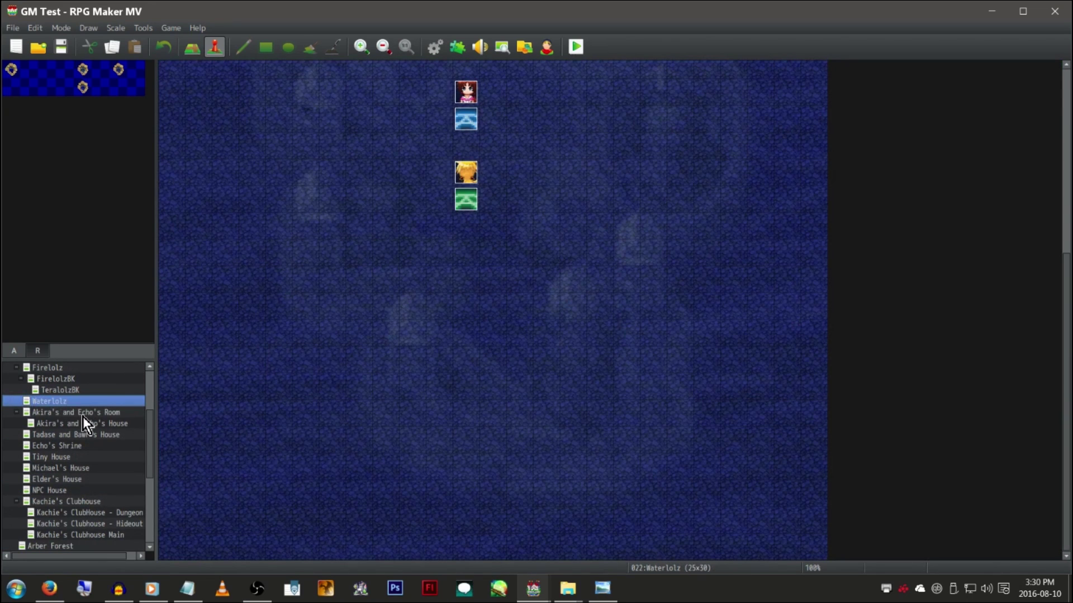
left_click(82, 414)
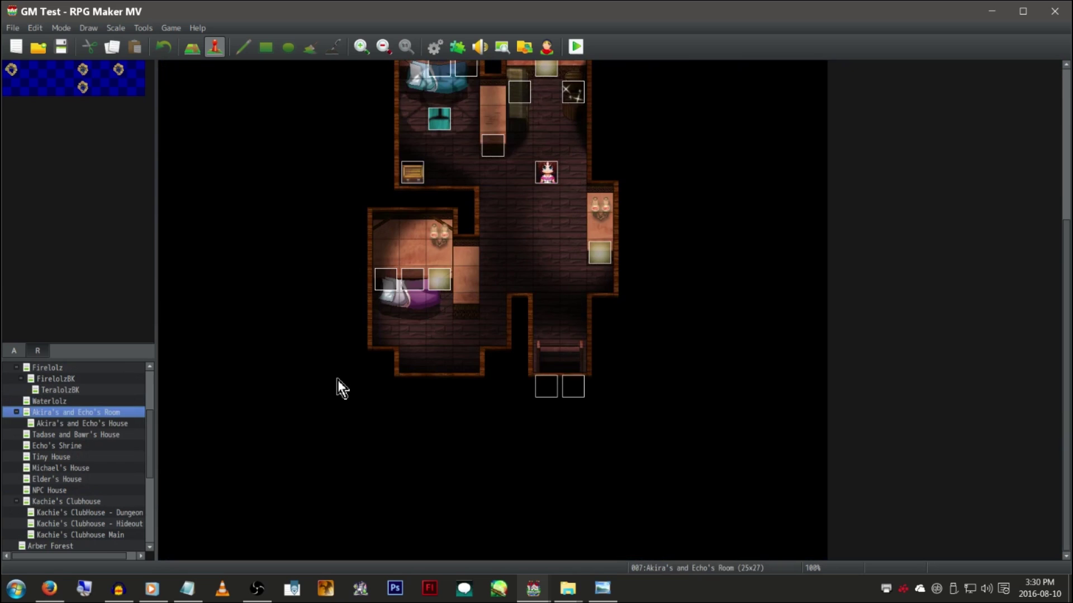
scroll(310, 373, "up", 3)
scroll(102, 437, "up", 3)
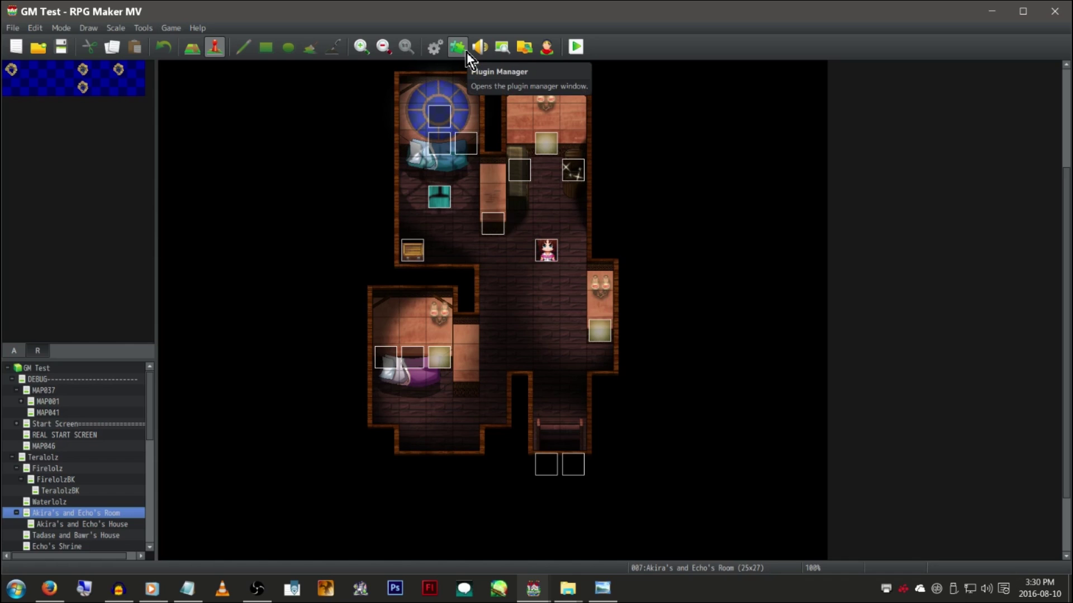
left_click(467, 52)
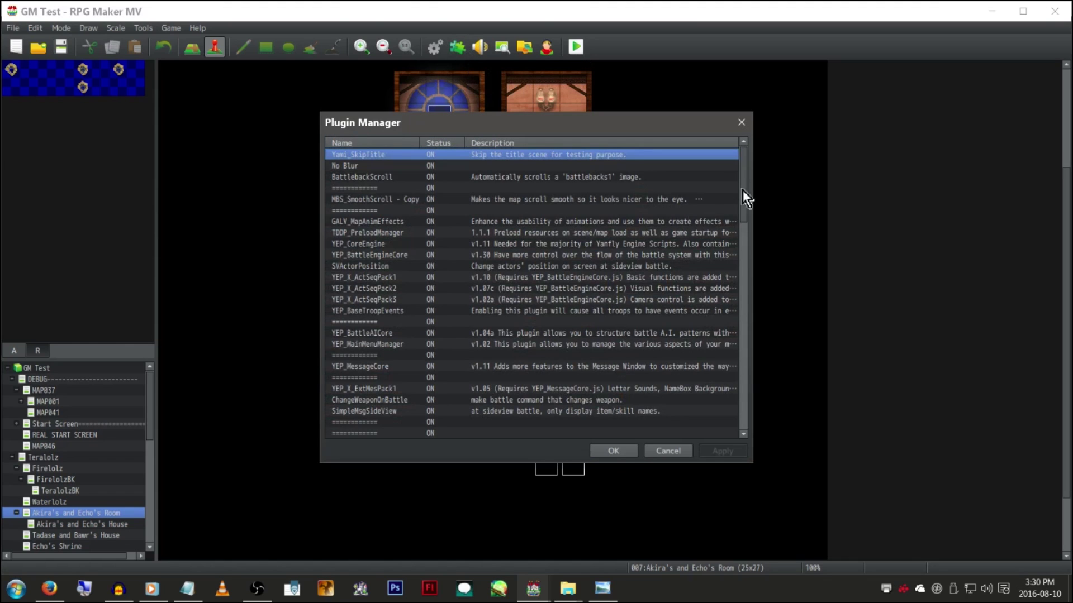
left_click_drag(747, 182, 743, 419)
scroll(441, 330, "up", 4)
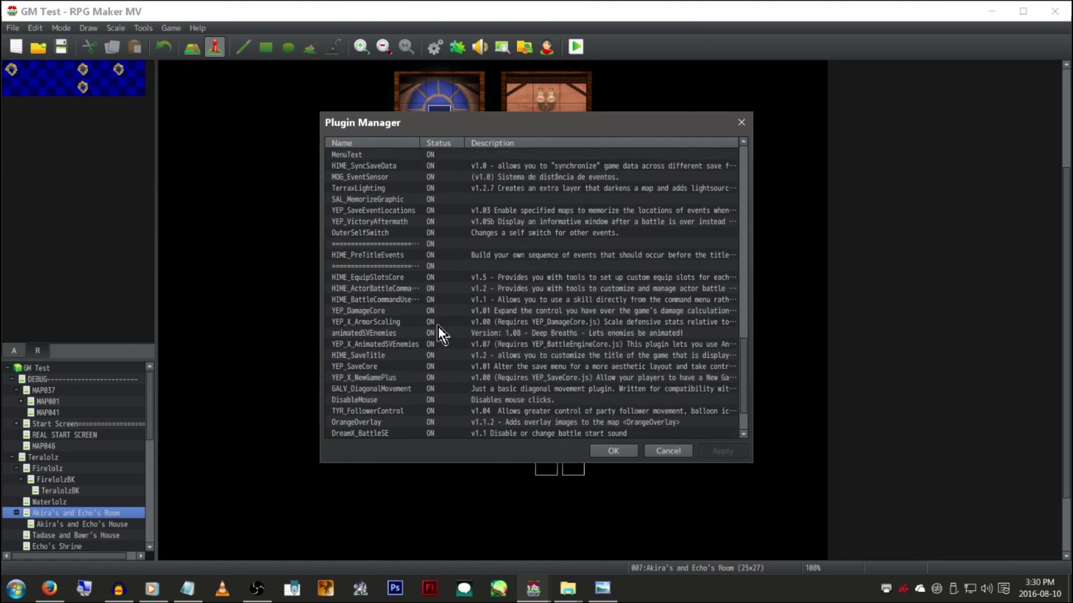
scroll(454, 316, "up", 4)
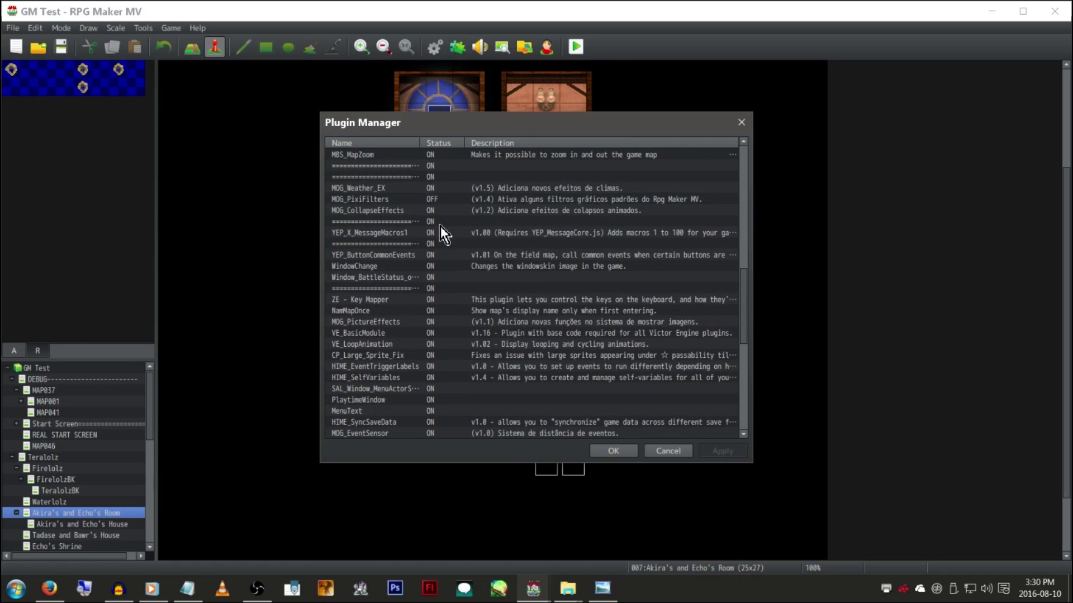
left_click(442, 204)
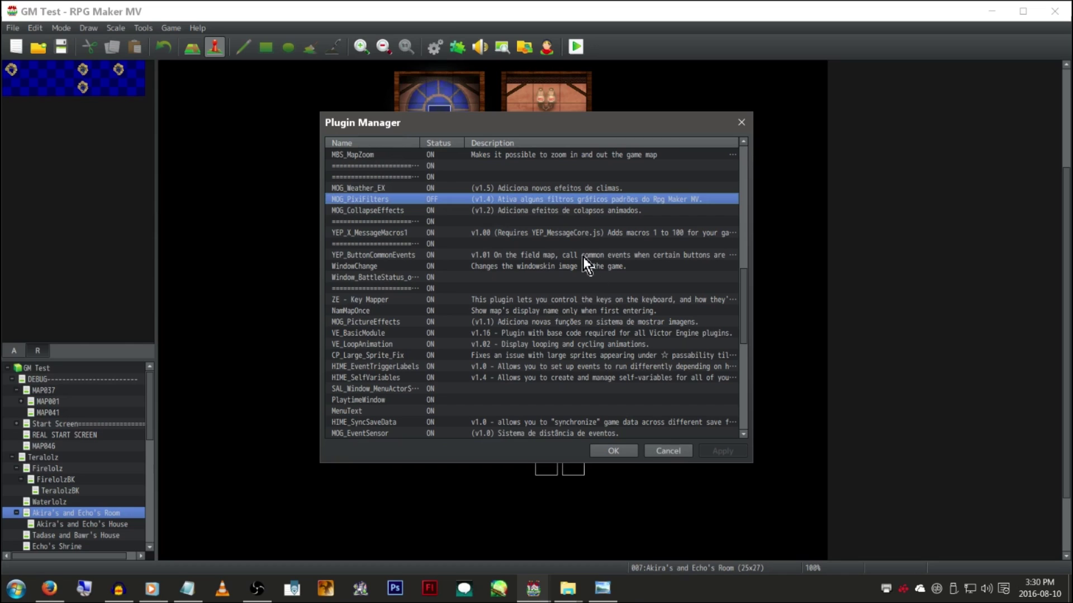
scroll(542, 202, "up", 1)
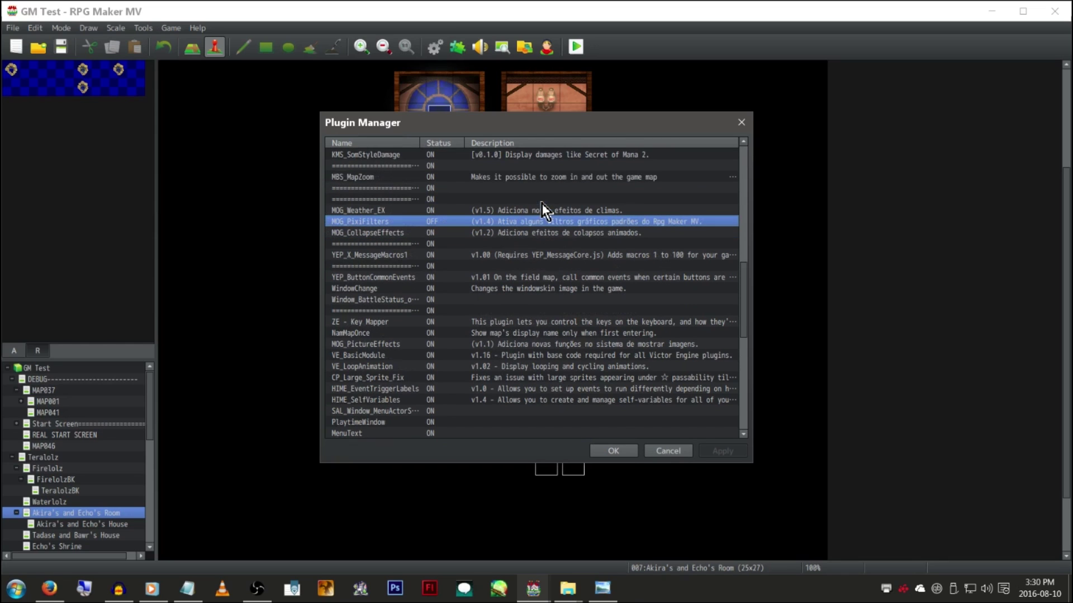
right_click(502, 225)
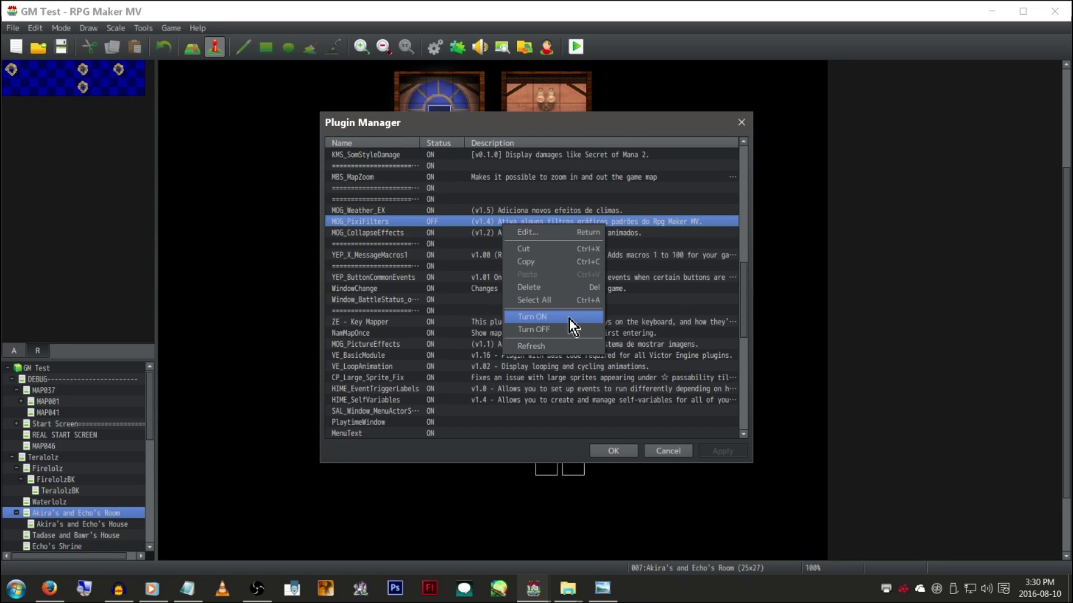
left_click(513, 230)
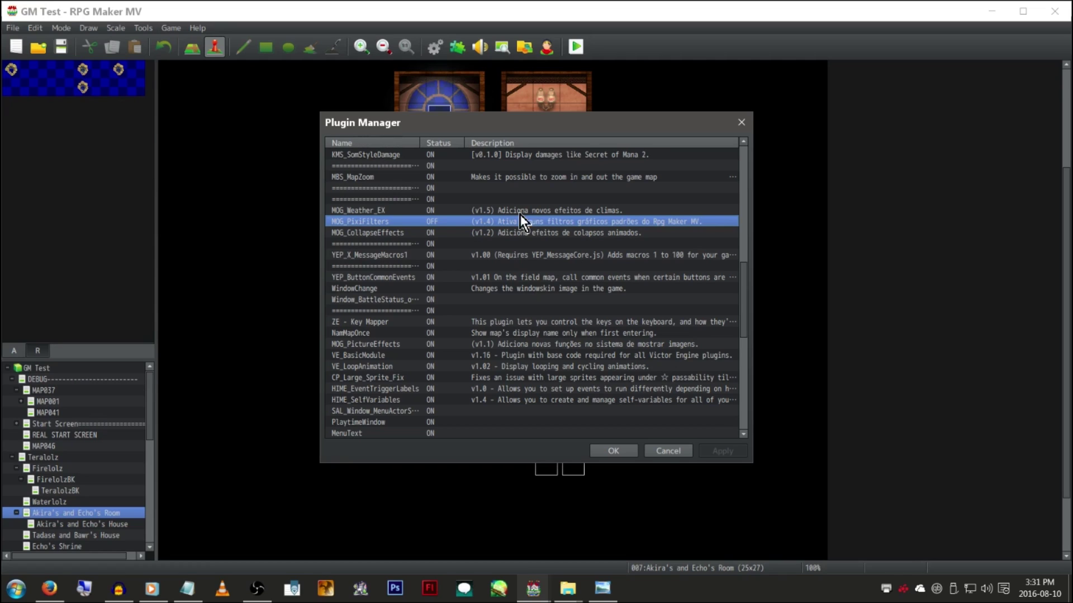
double_click(546, 221)
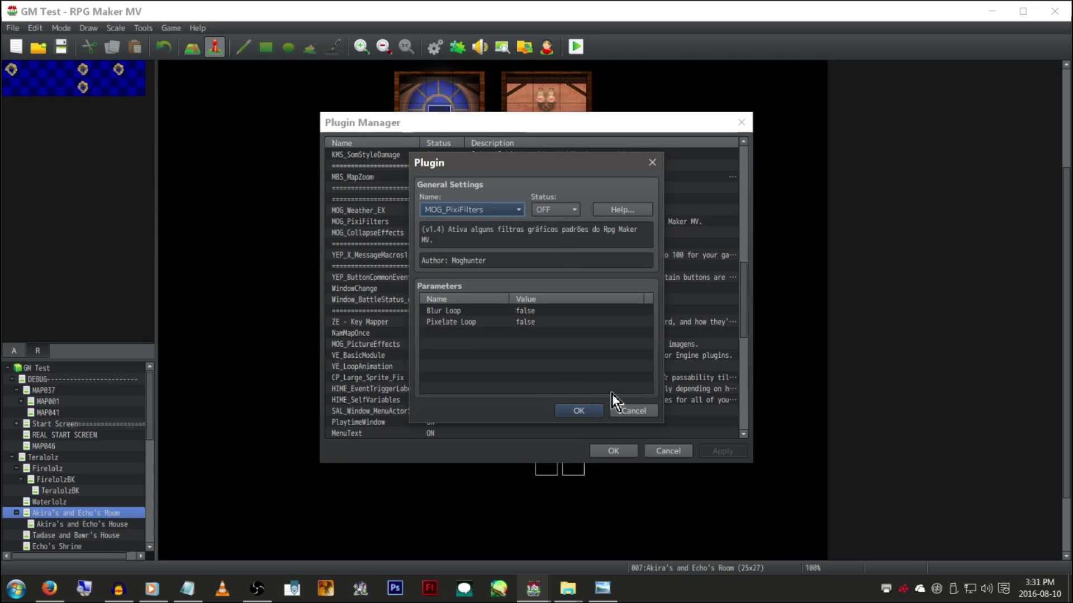
left_click(576, 410)
left_click(667, 452)
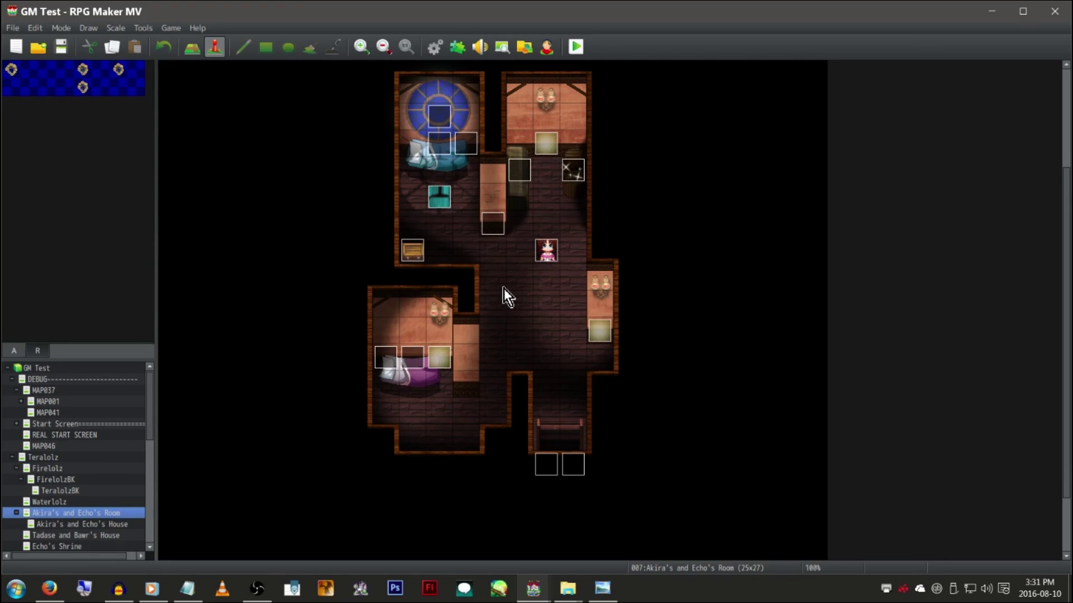
scroll(375, 212, "up", 3)
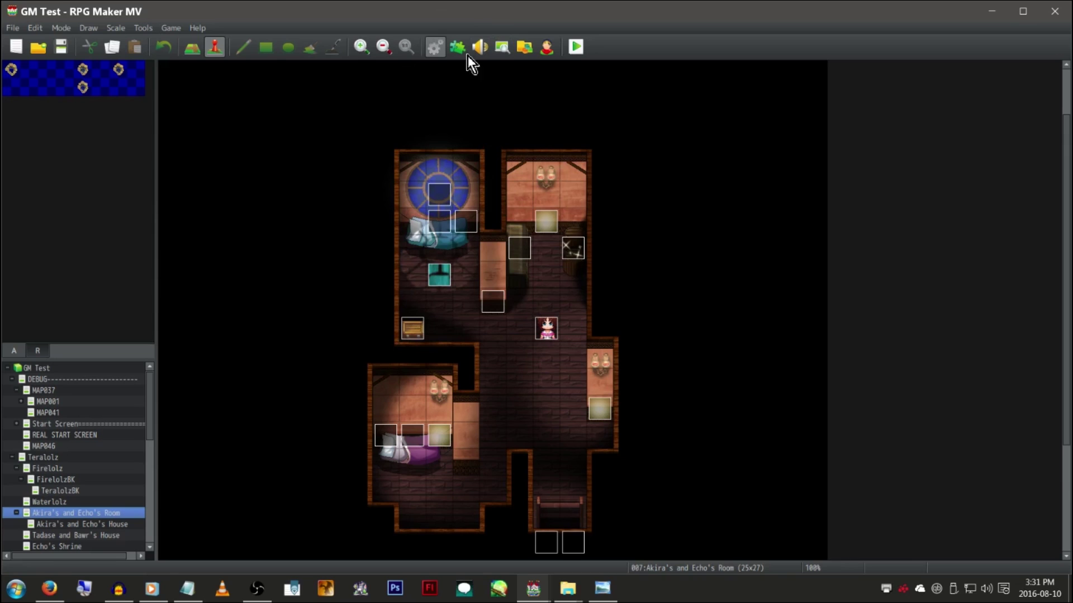
scroll(427, 95, "down", 4)
left_click(461, 55)
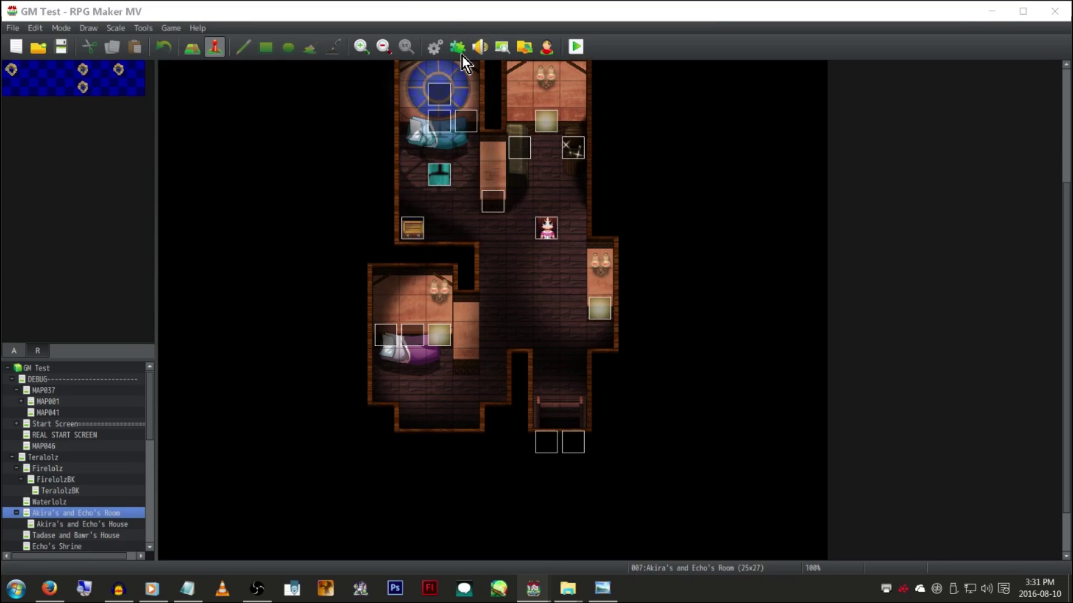
scroll(519, 277, "down", 15)
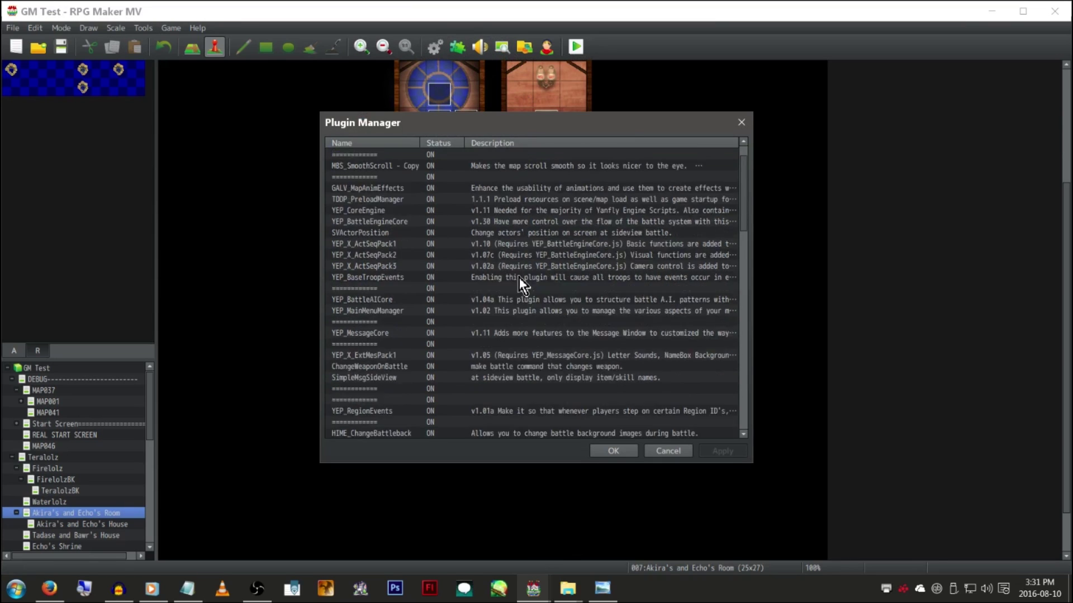
scroll(497, 274, "up", 1)
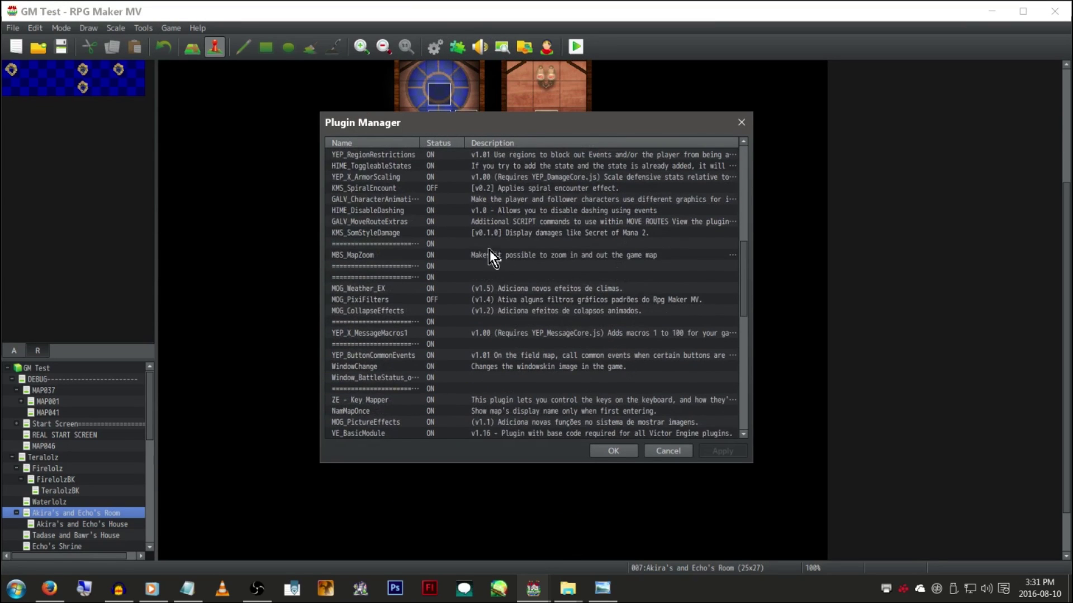
left_click(483, 190)
left_click(490, 304)
scroll(509, 335, "down", 8)
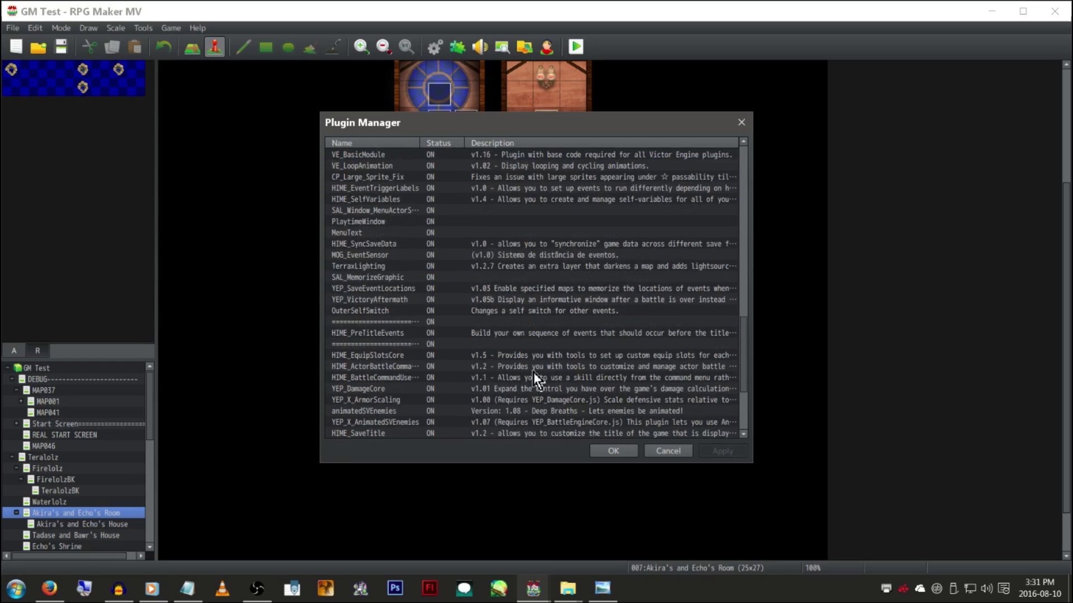
left_click(666, 453)
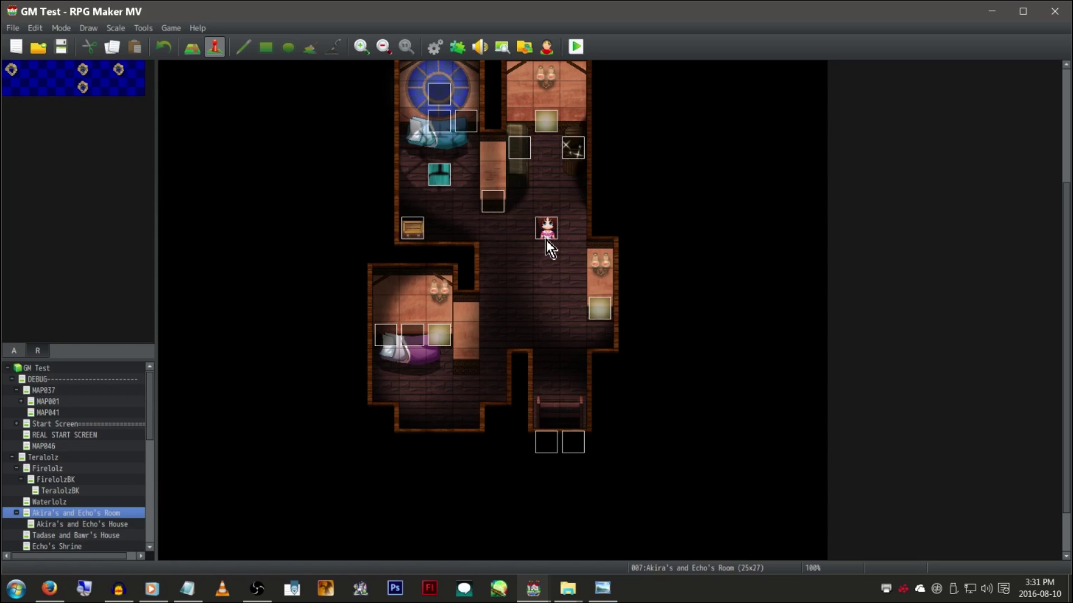
scroll(545, 239, "down", 1)
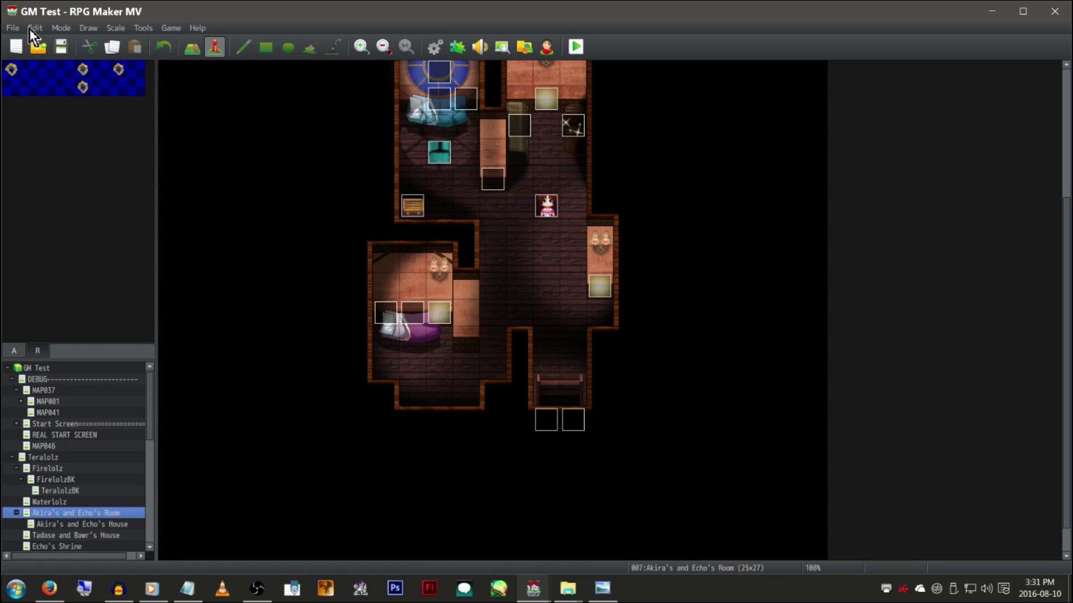
Open GM Test's Deployment settings and enable encryption for image and audio files
left_click(12, 27)
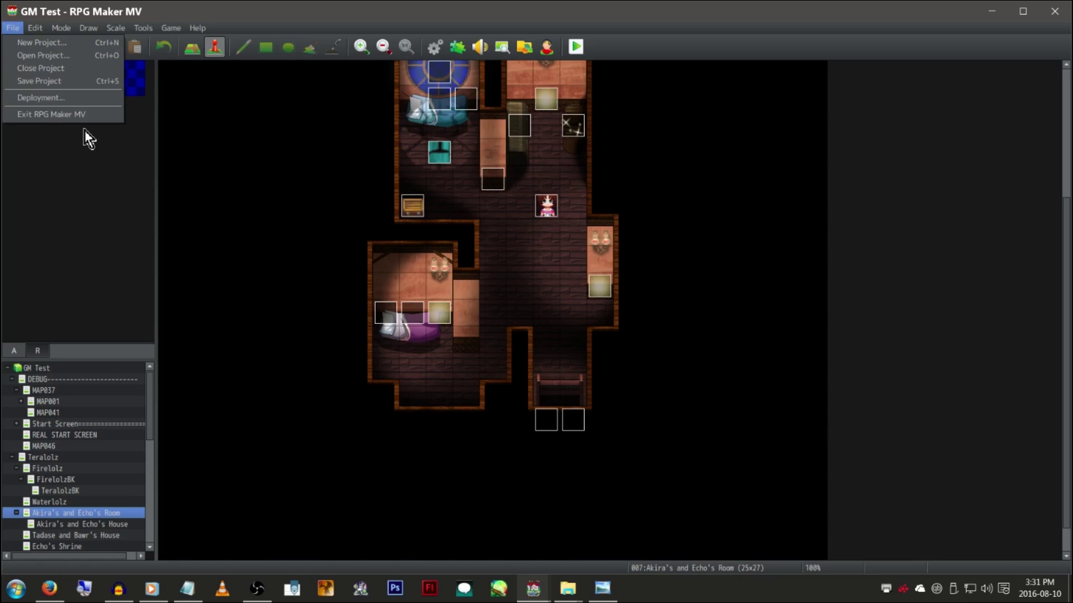
left_click(86, 97)
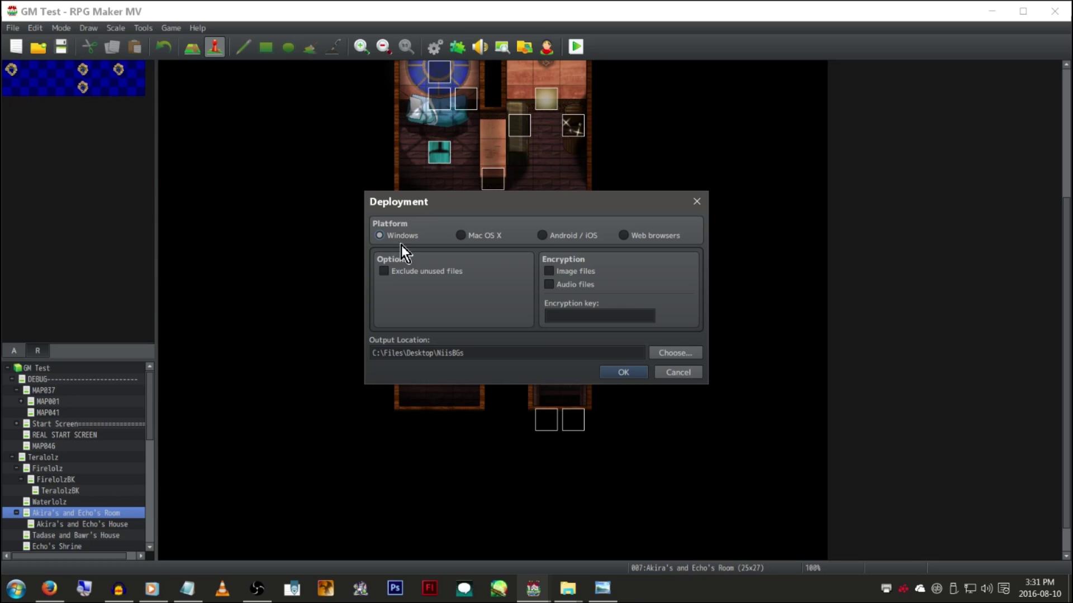
left_click(585, 276)
left_click(585, 286)
left_click(612, 312)
Set the output location to the Desktop\Encryption folder
left_click(672, 352)
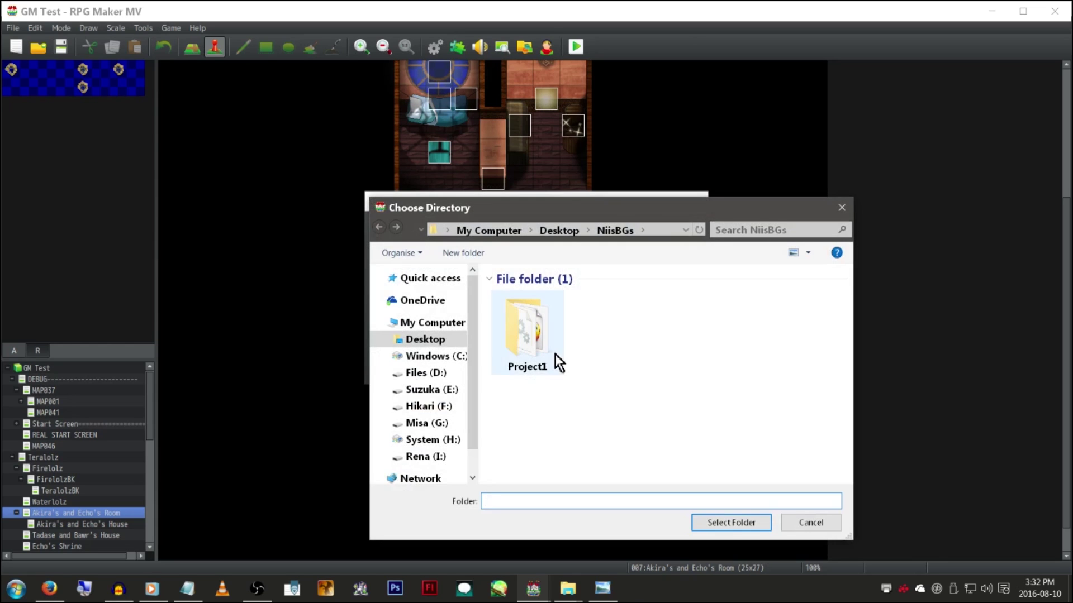
left_click(572, 233)
left_click(538, 304)
double_click(537, 304)
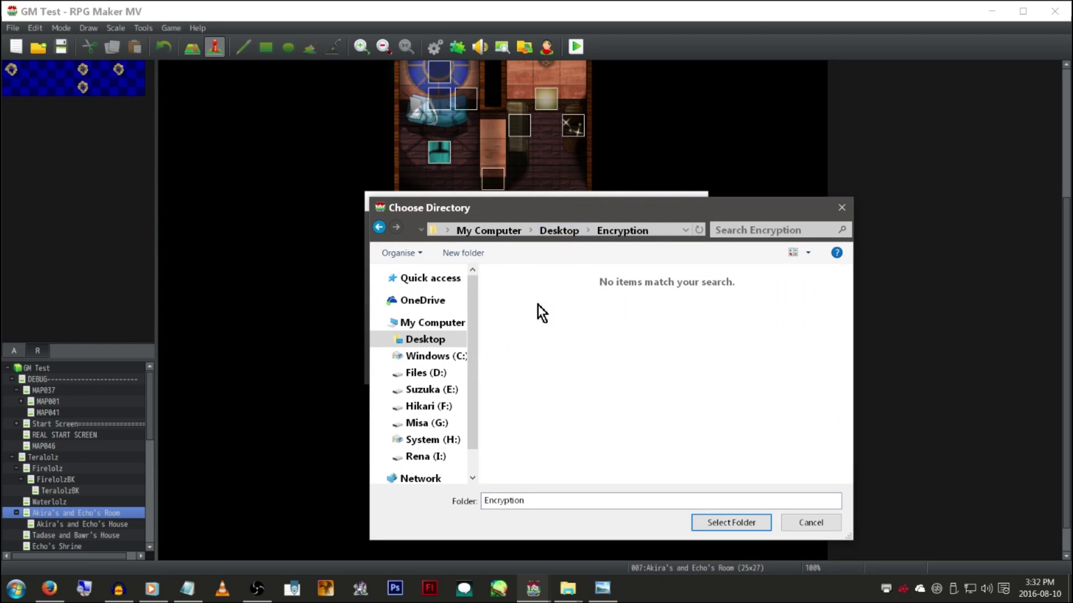
left_click(698, 501)
left_click(722, 527)
Enter an encryption key and confirm the deployment settings
left_click(607, 316)
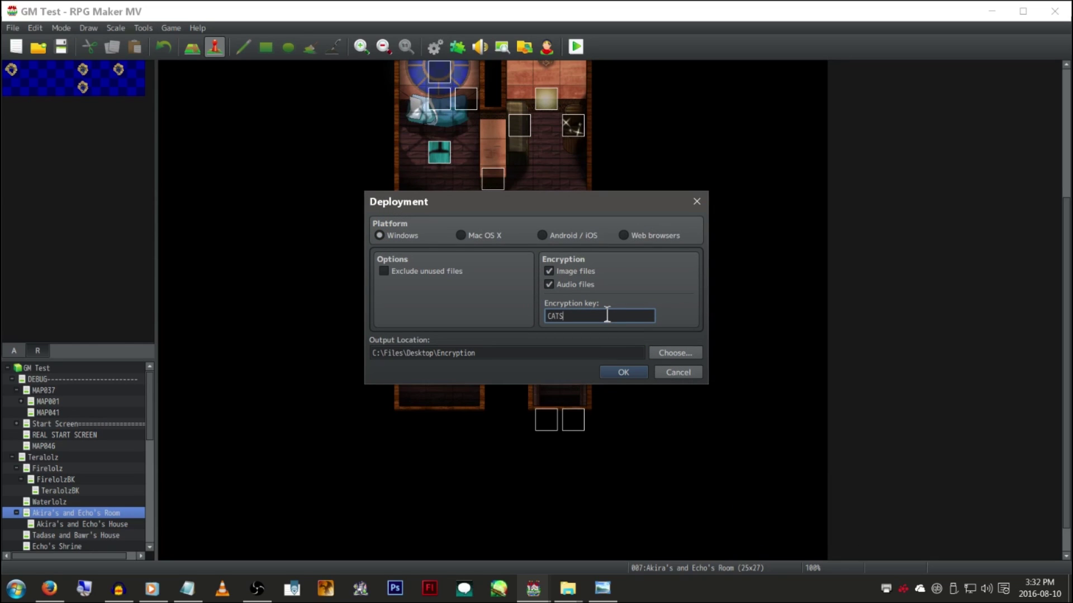
left_click(620, 374)
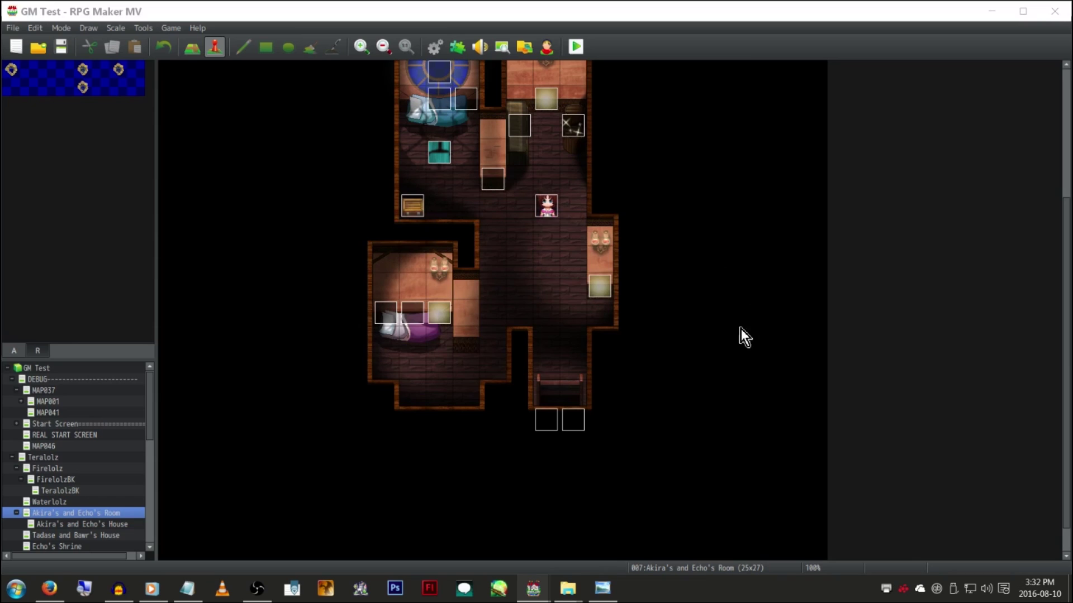
left_click(612, 317)
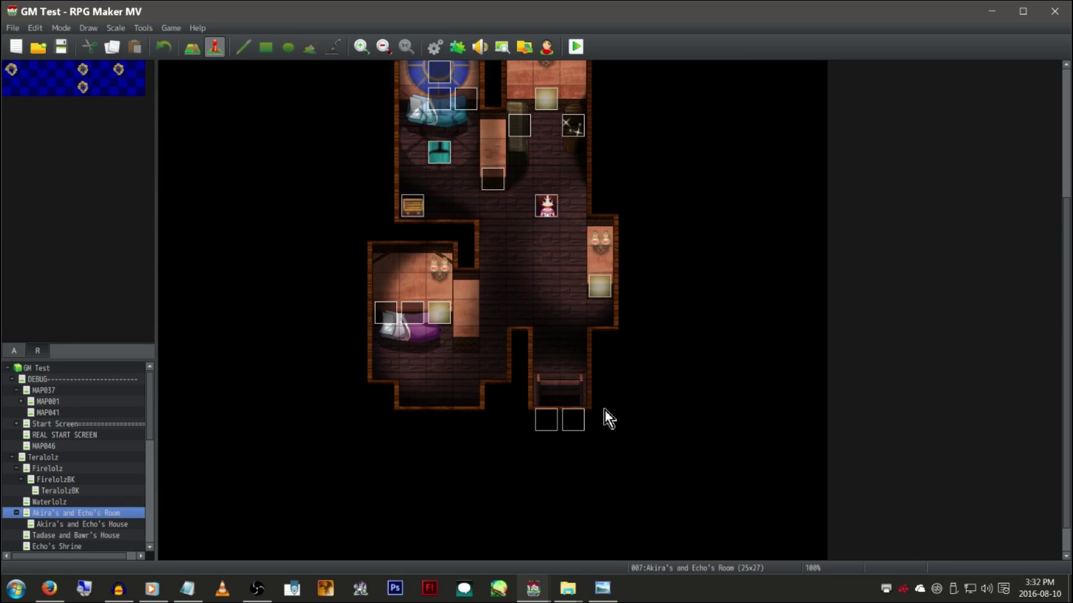
Switch to Project1, save it, and open Deployment with image encryption ticked
mouse_move(533, 587)
left_click(592, 536)
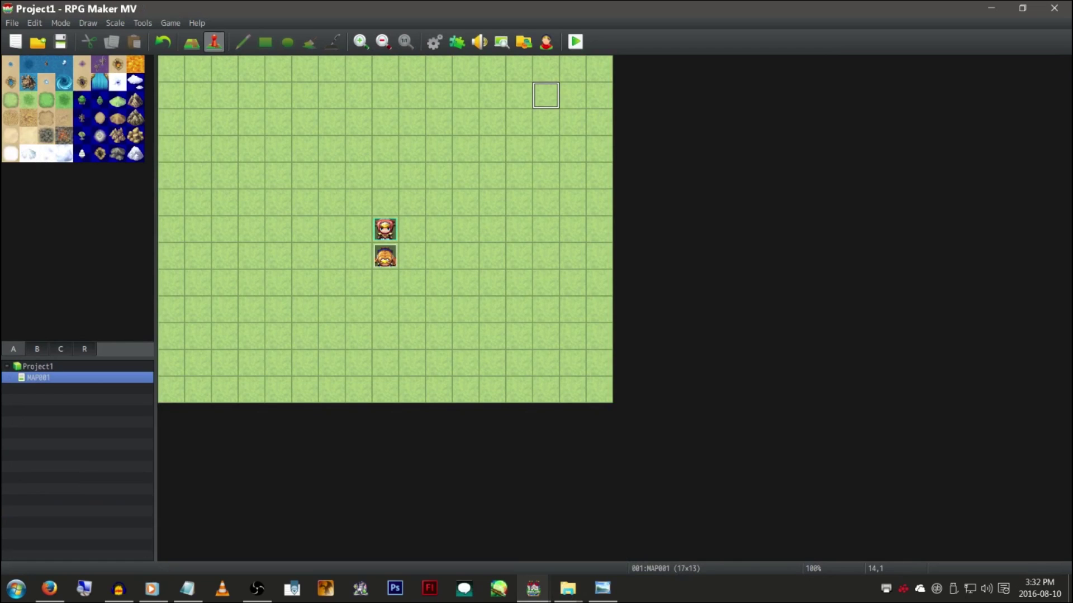
left_click(26, 22)
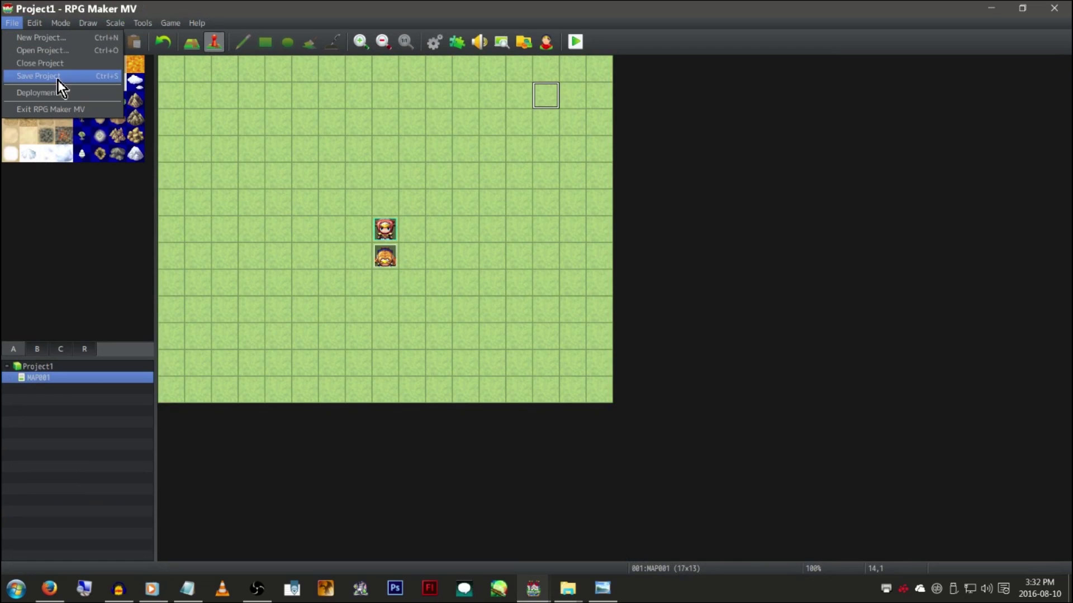
left_click(69, 93)
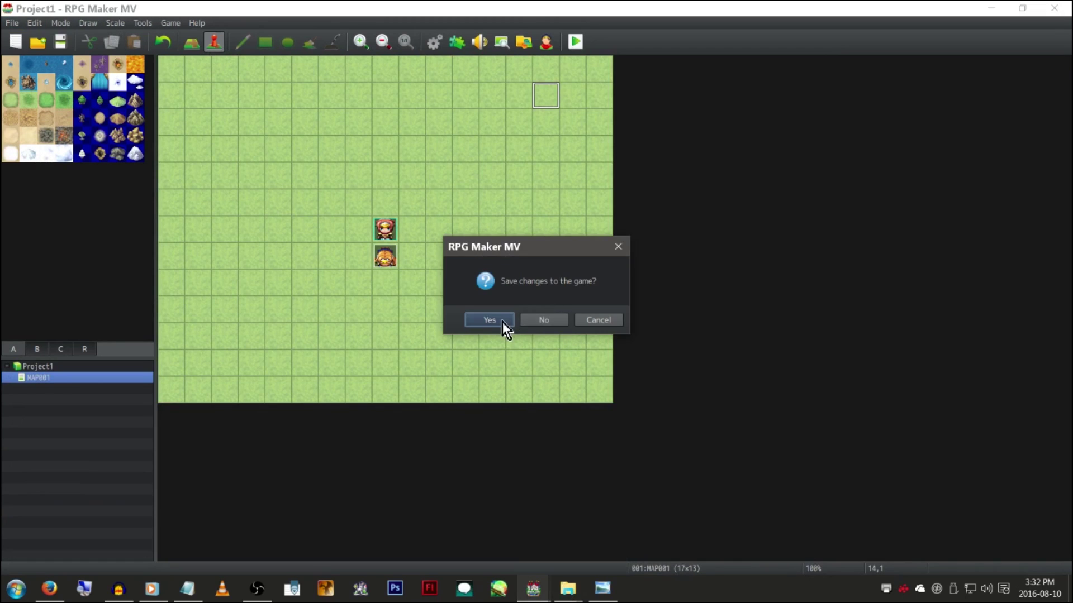
left_click(501, 321)
left_click(575, 271)
left_click(580, 315)
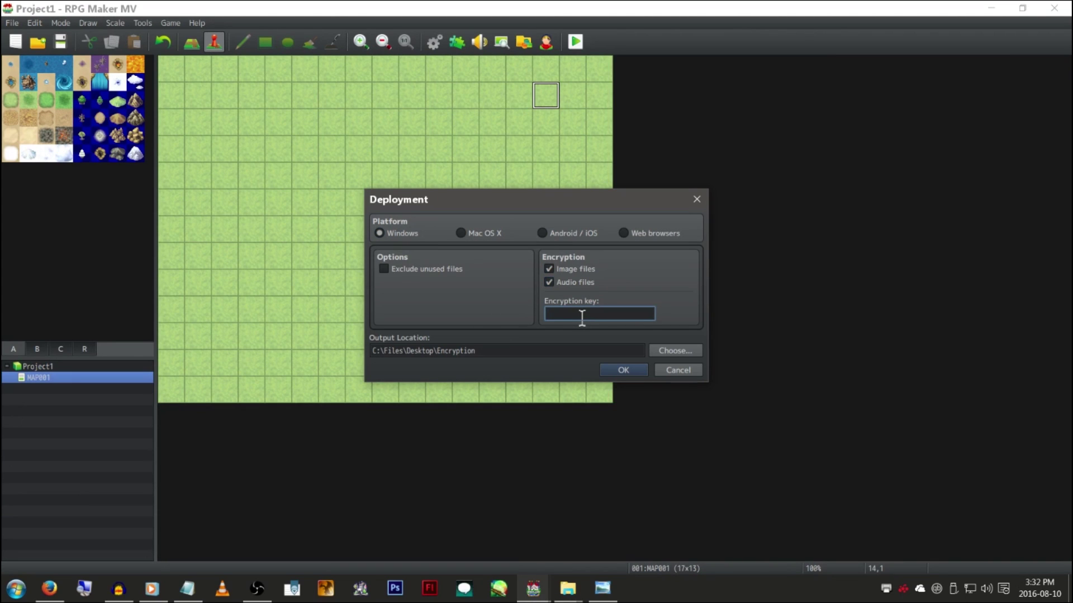
left_click(566, 593)
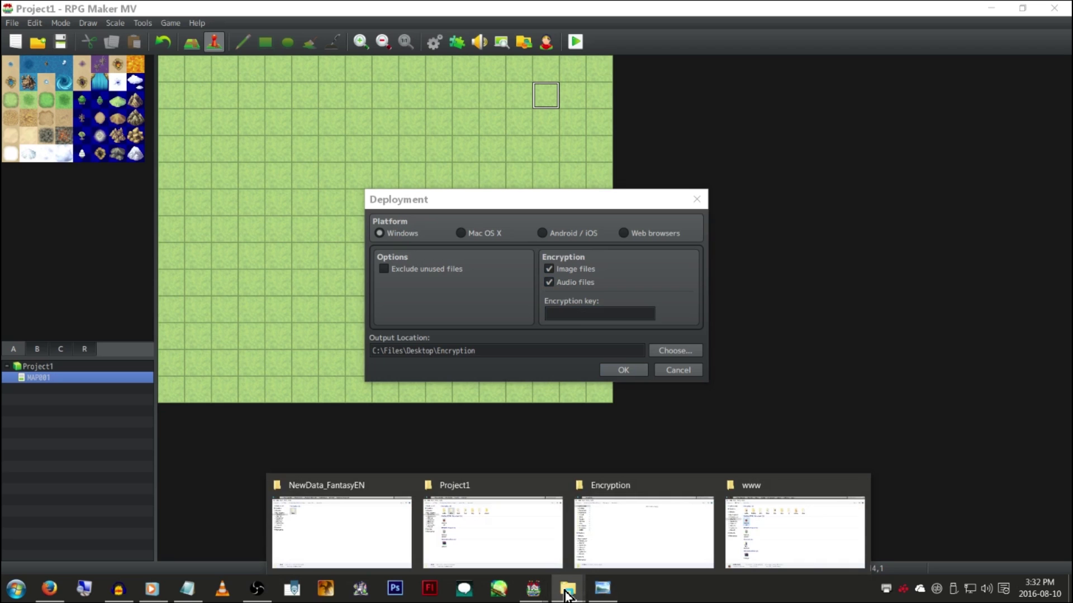
Go to the GM Test folder, select Game.rpgproject inside www, then return to GM Test
left_click(748, 532)
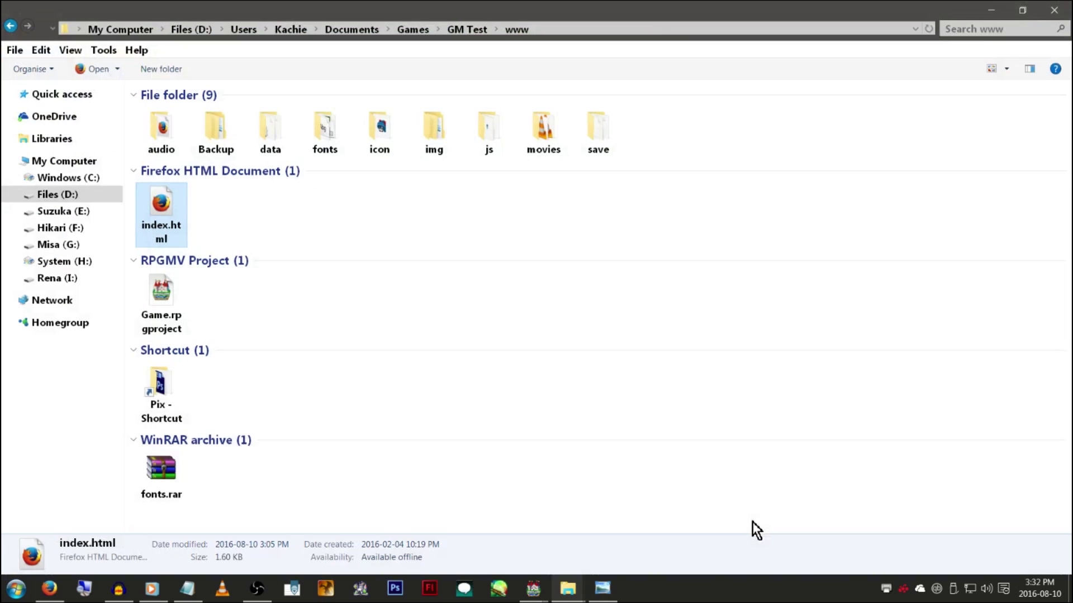
left_click(467, 29)
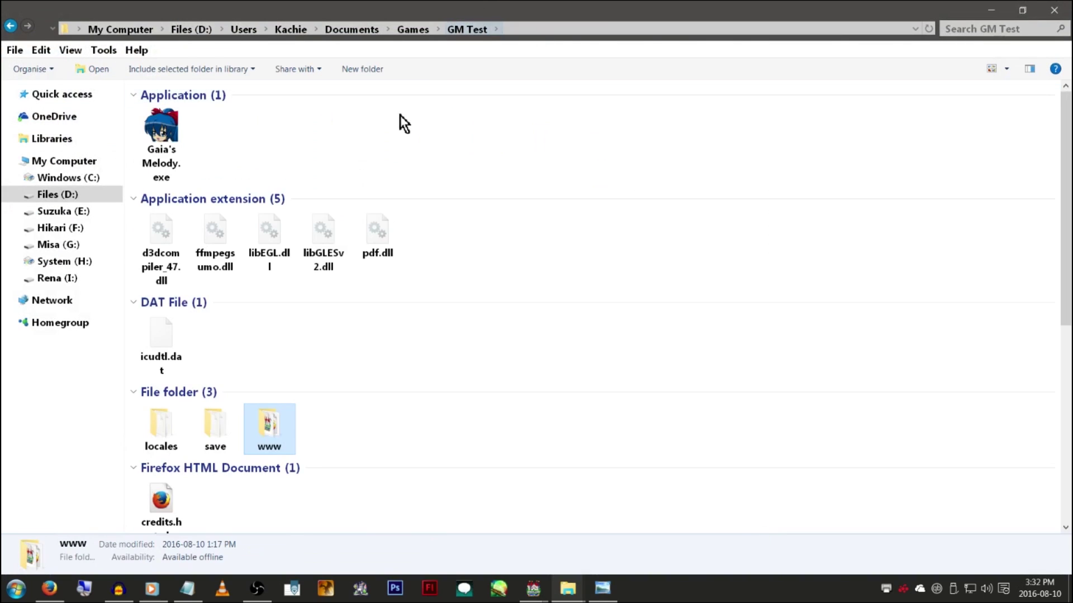
double_click(274, 438)
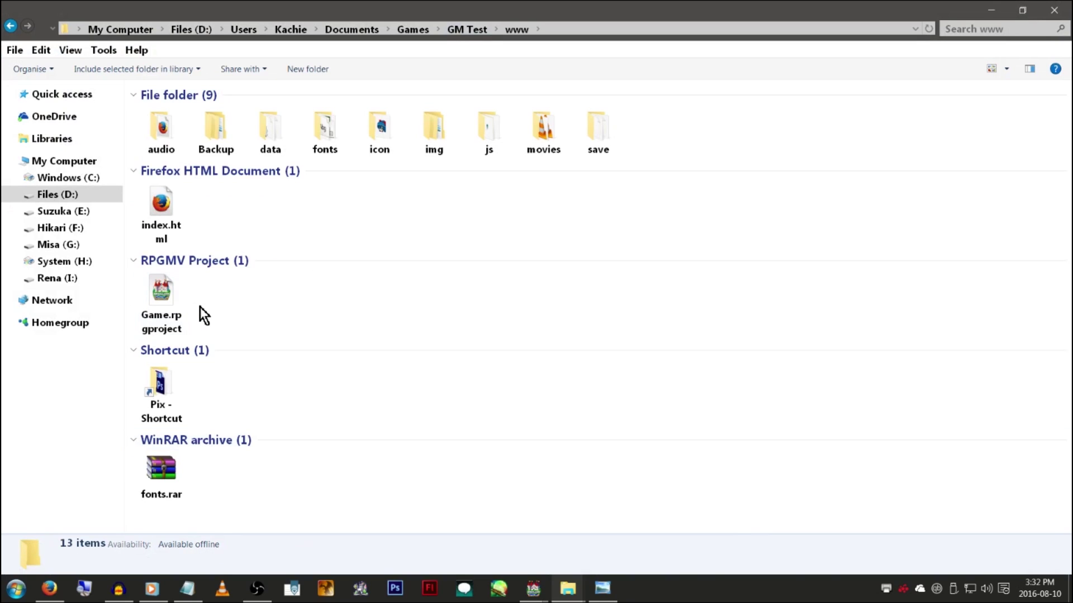
left_click(169, 295)
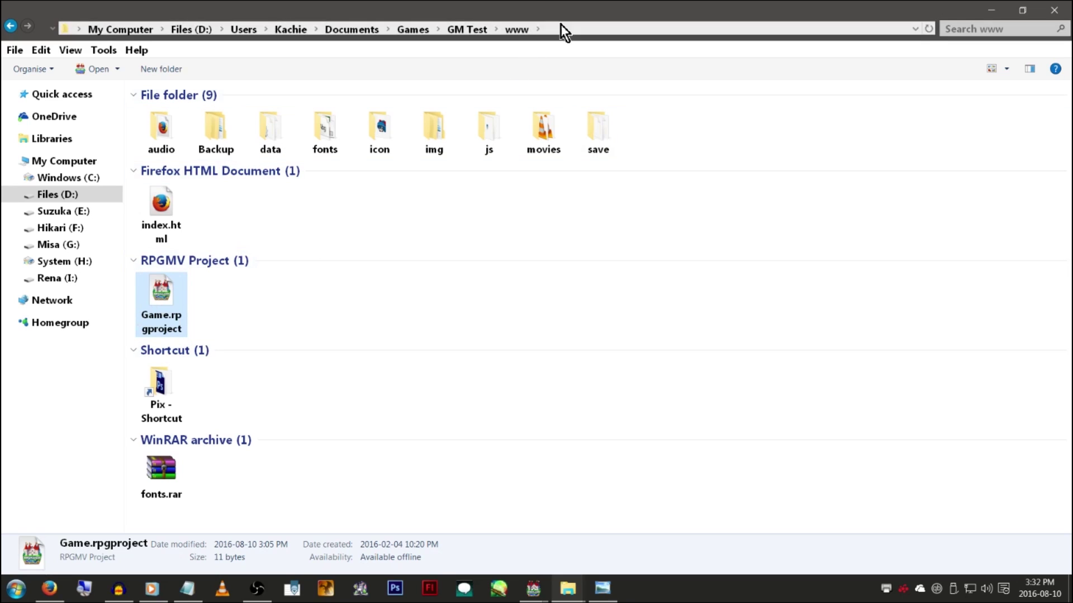
left_click(484, 28)
scroll(484, 237, "down", 5)
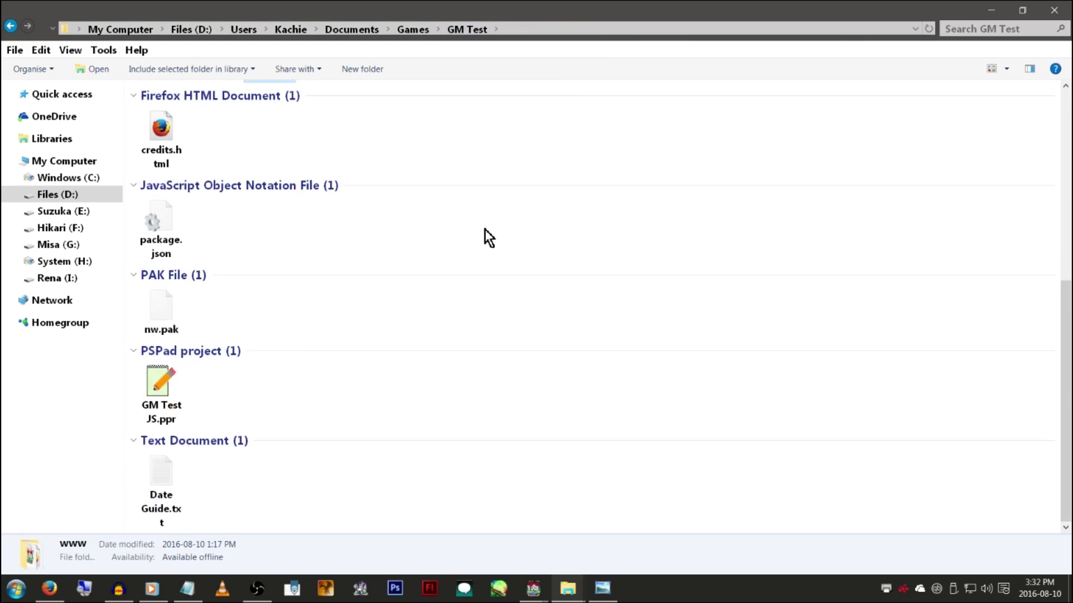
scroll(472, 240, "up", 5)
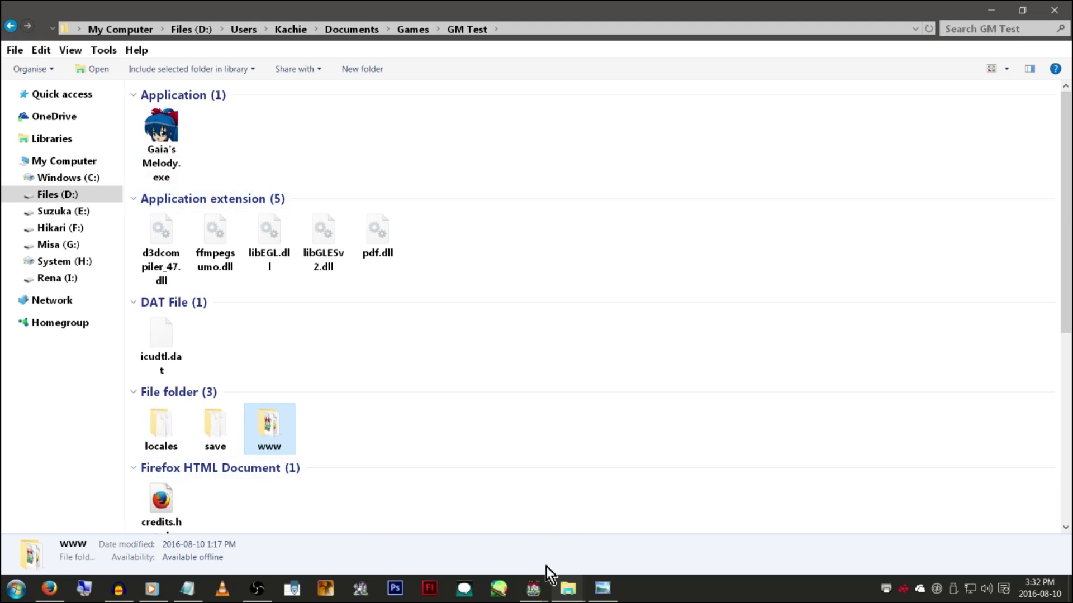
In Project1's Deployment dialog, enter the encryption key, build the package and acknowledge success
mouse_move(533, 588)
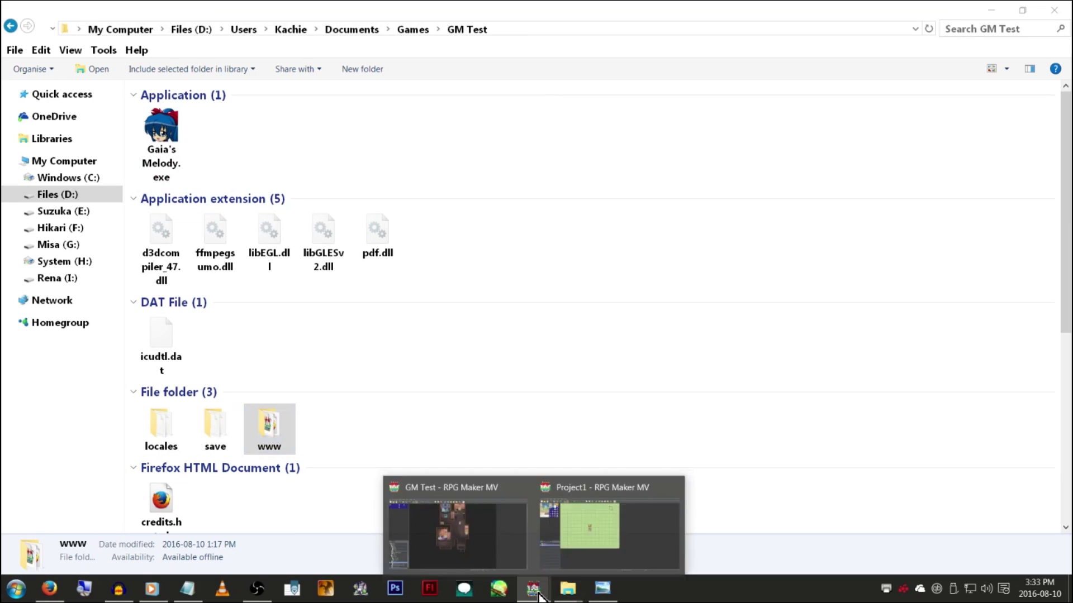
left_click(591, 540)
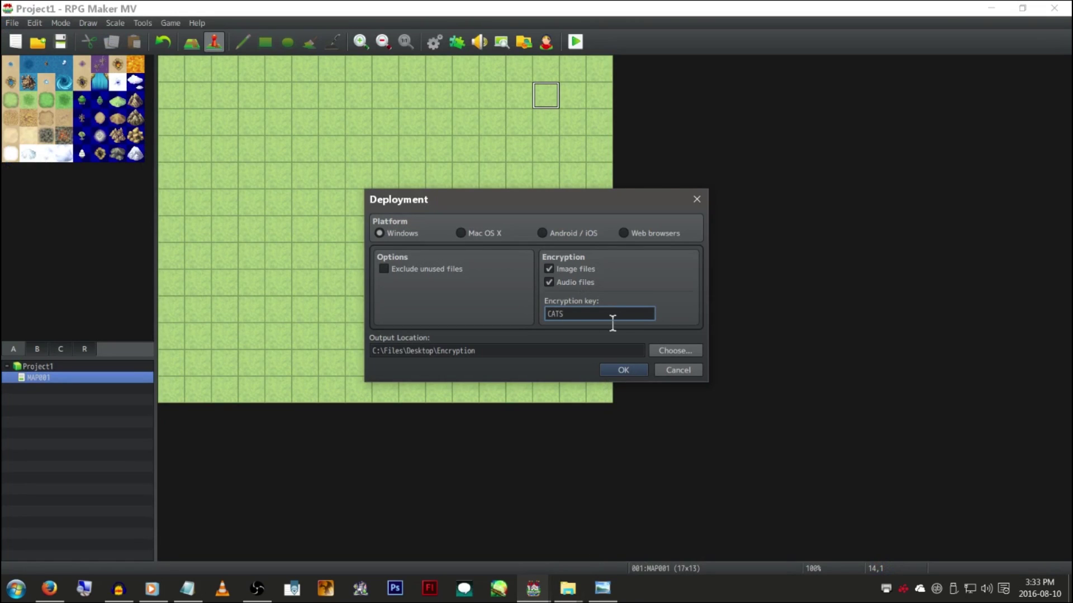
left_click(622, 370)
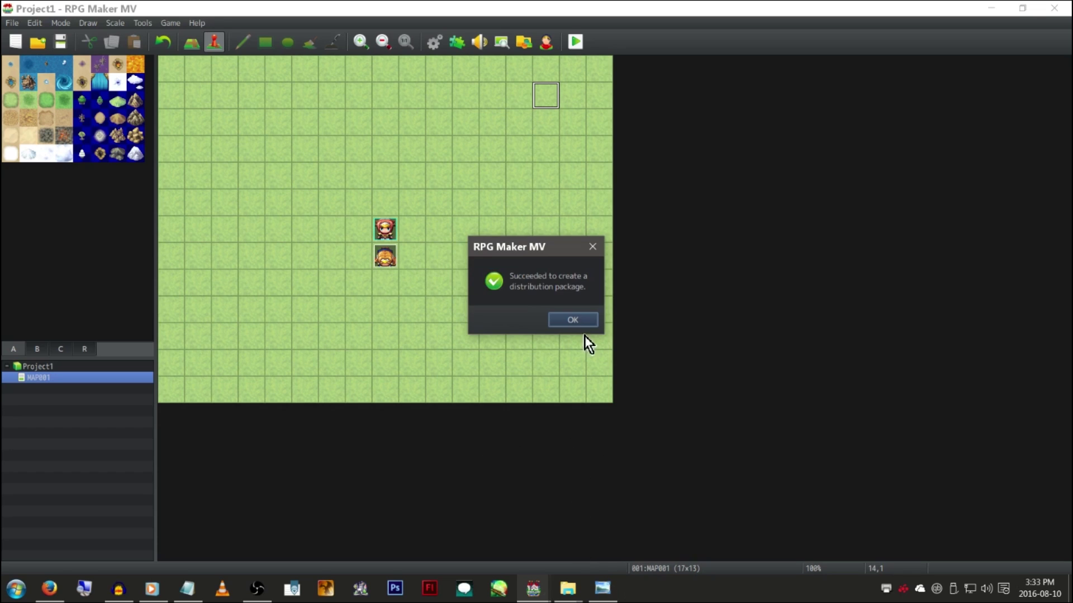
left_click(576, 319)
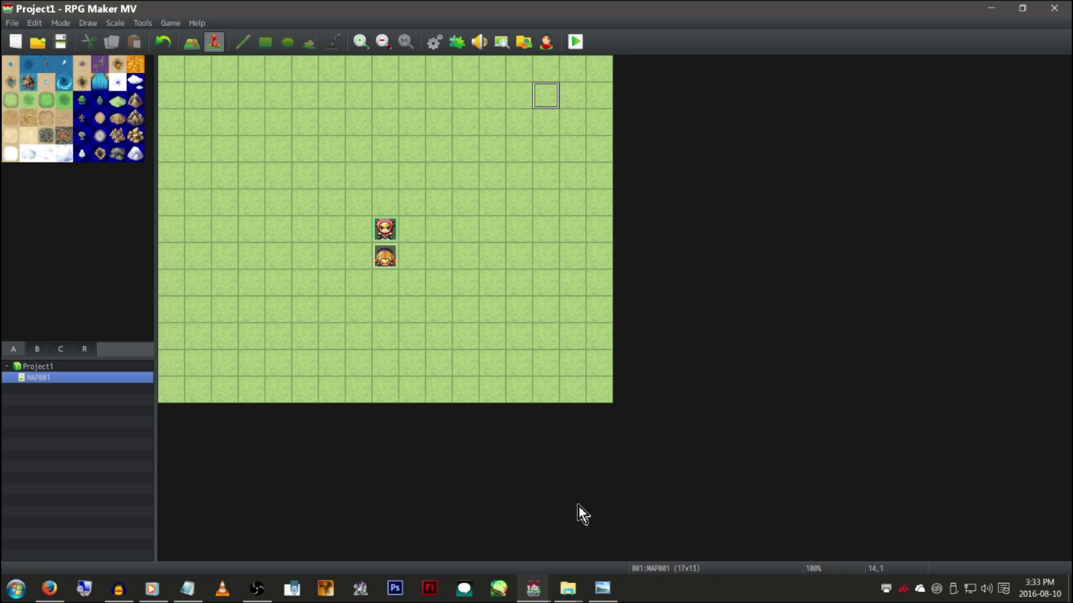
Delete the www folder from the Encryption output folder
mouse_move(567, 589)
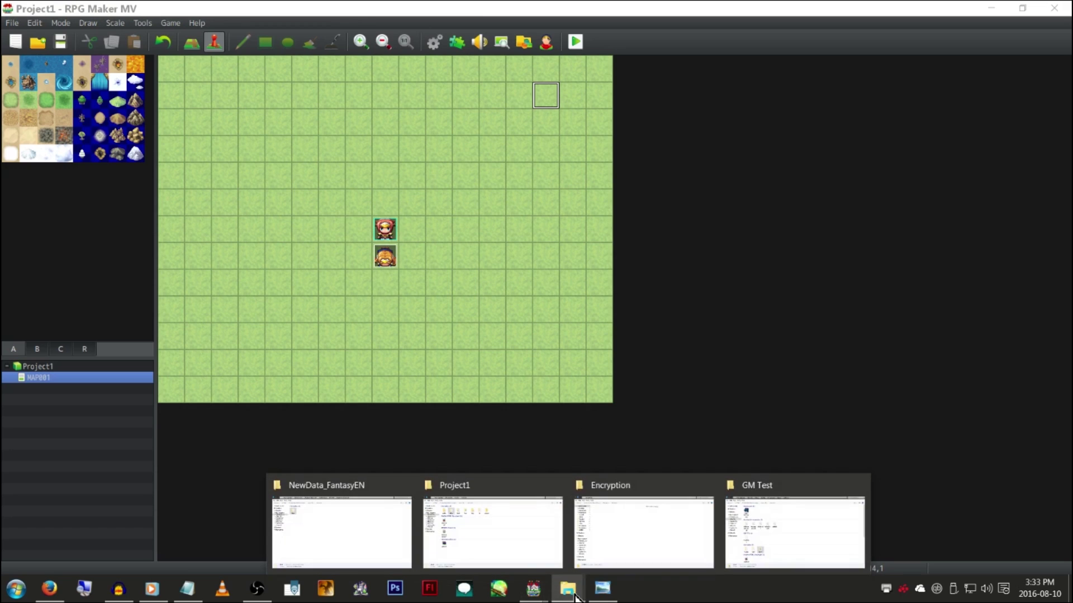
left_click(643, 562)
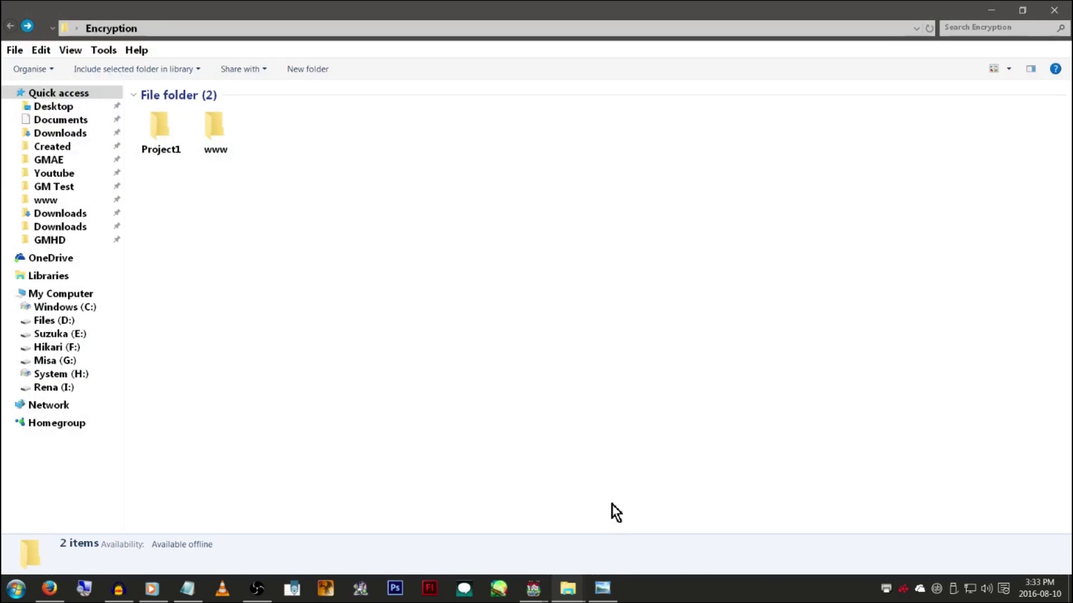
left_click(160, 129)
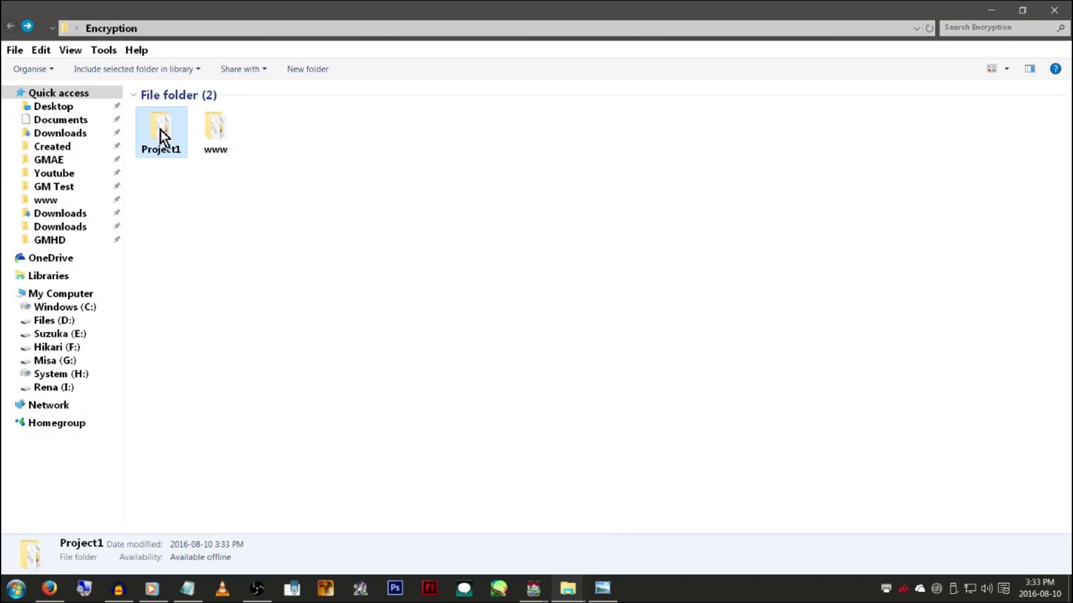
right_click(224, 132)
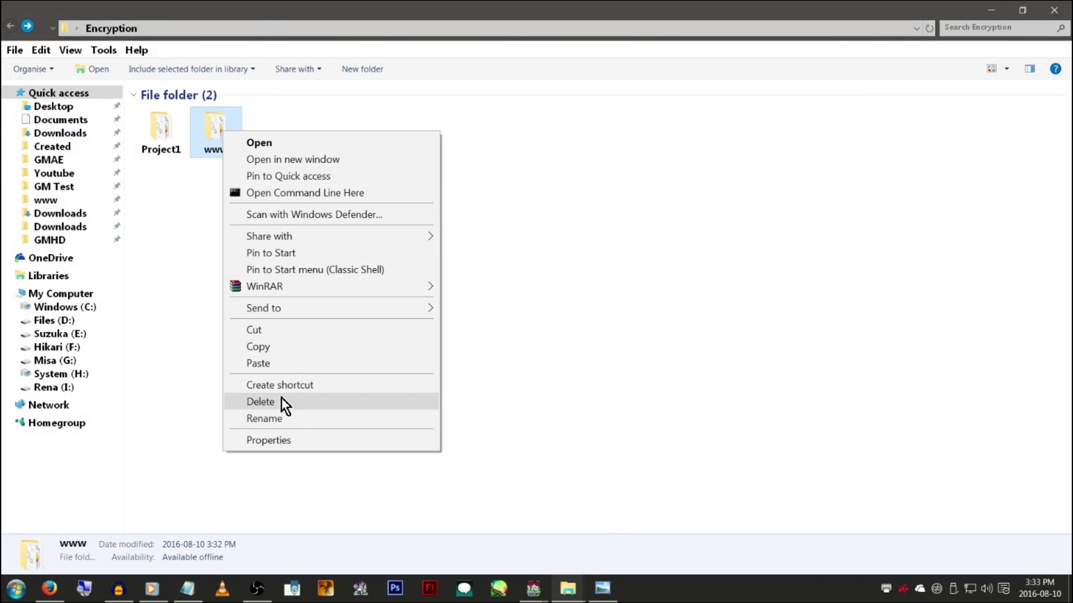
left_click(281, 403)
left_click(593, 344)
Open the deployed Project1's www\img\sv_actors folder of encrypted .rpgmvp files
double_click(158, 147)
left_click(8, 93)
left_click(8, 93)
left_click(8, 93)
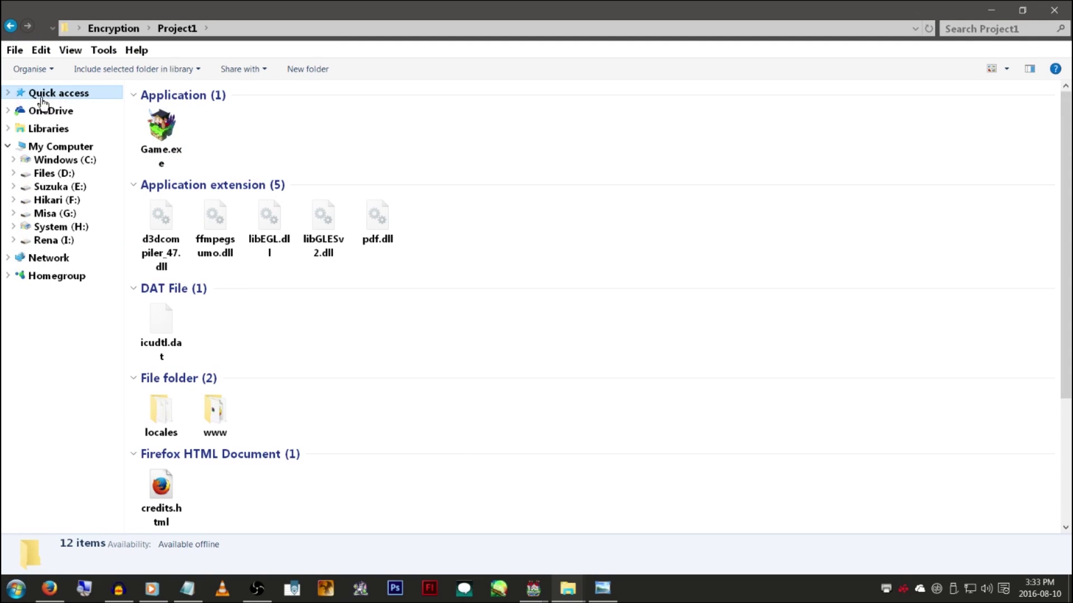
scroll(302, 137, "down", 3)
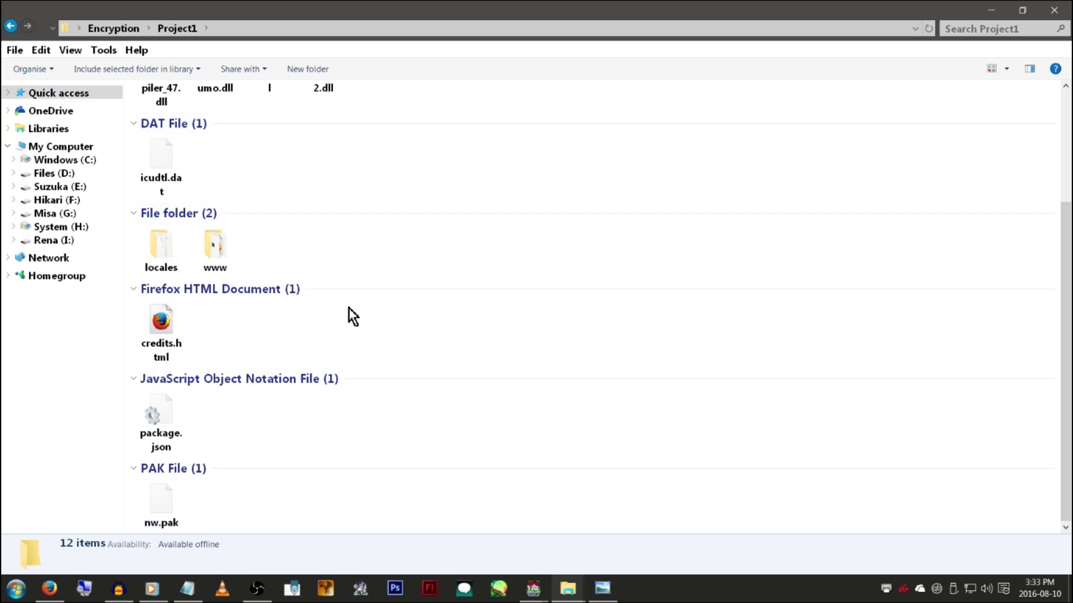
double_click(210, 246)
double_click(386, 136)
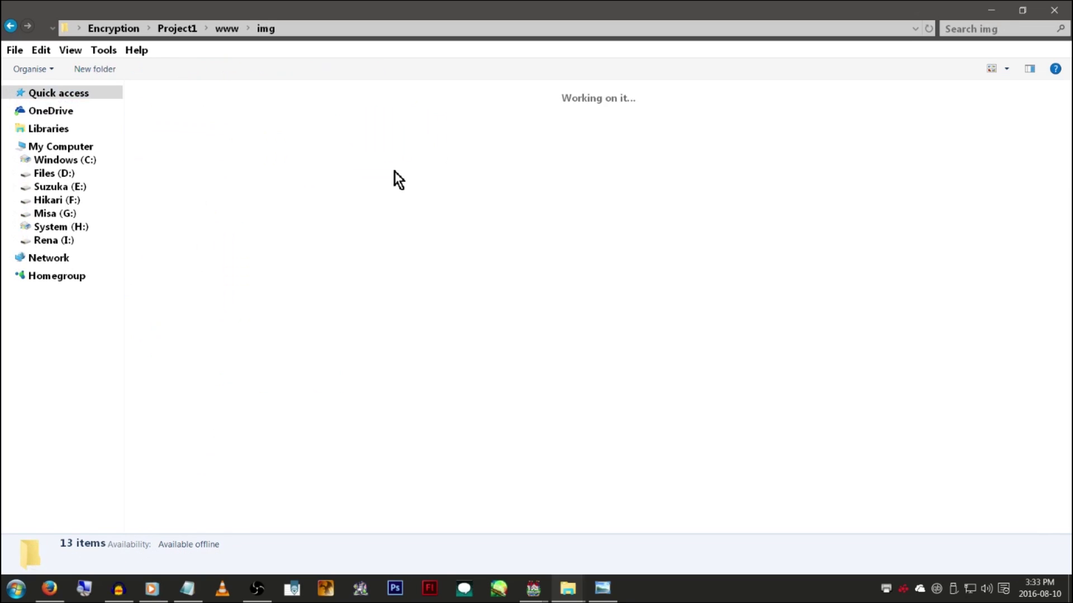
double_click(541, 137)
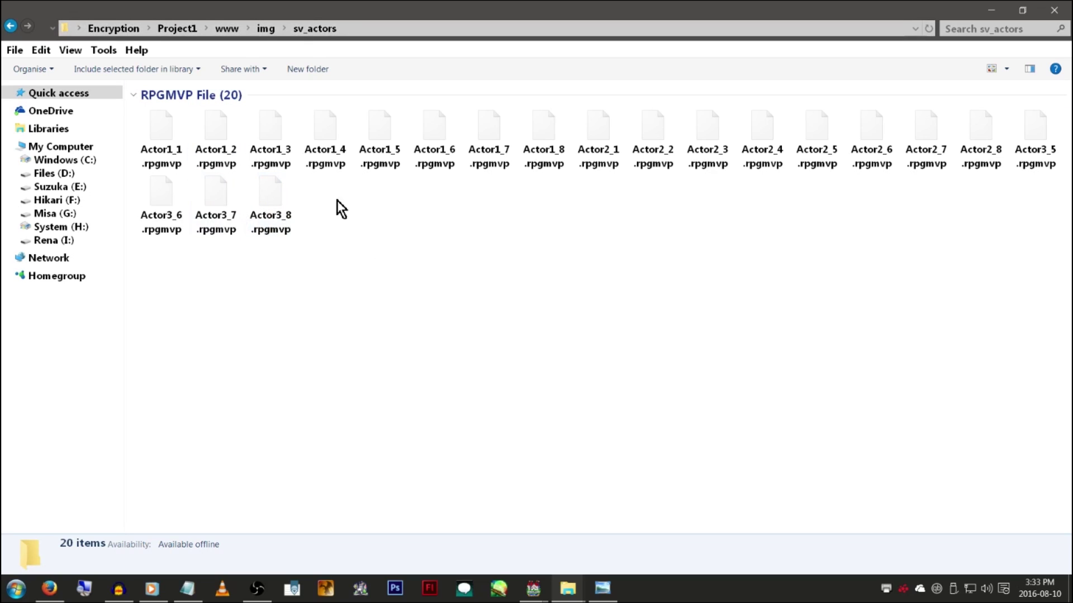
Rename Actor1_5.rpgmvp to Actor1_5.r, undo it back to .rpgmvp, and return to img
left_click(382, 159)
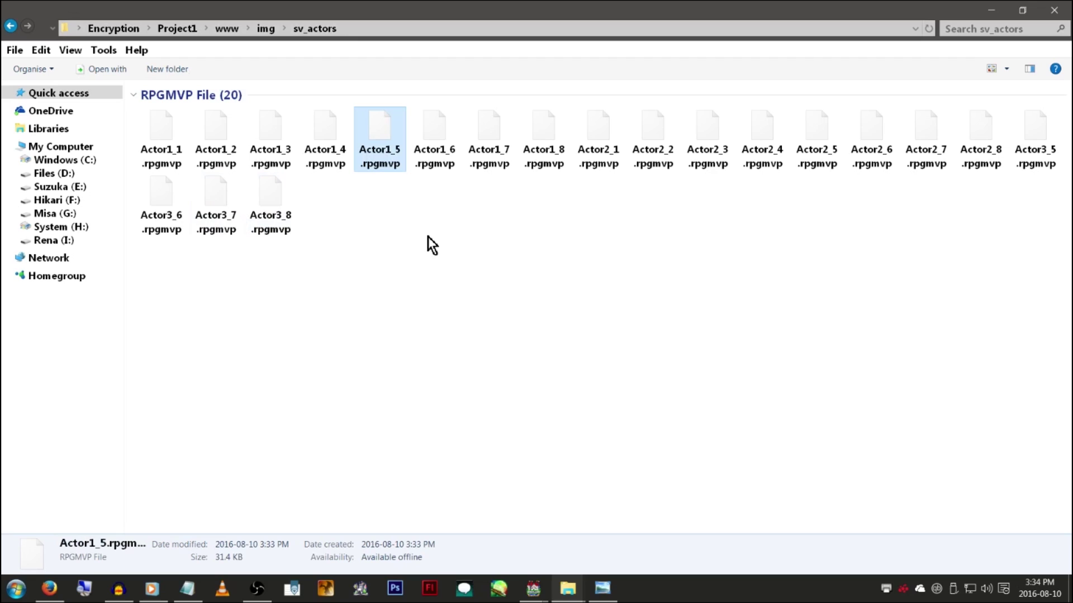
right_click(380, 144)
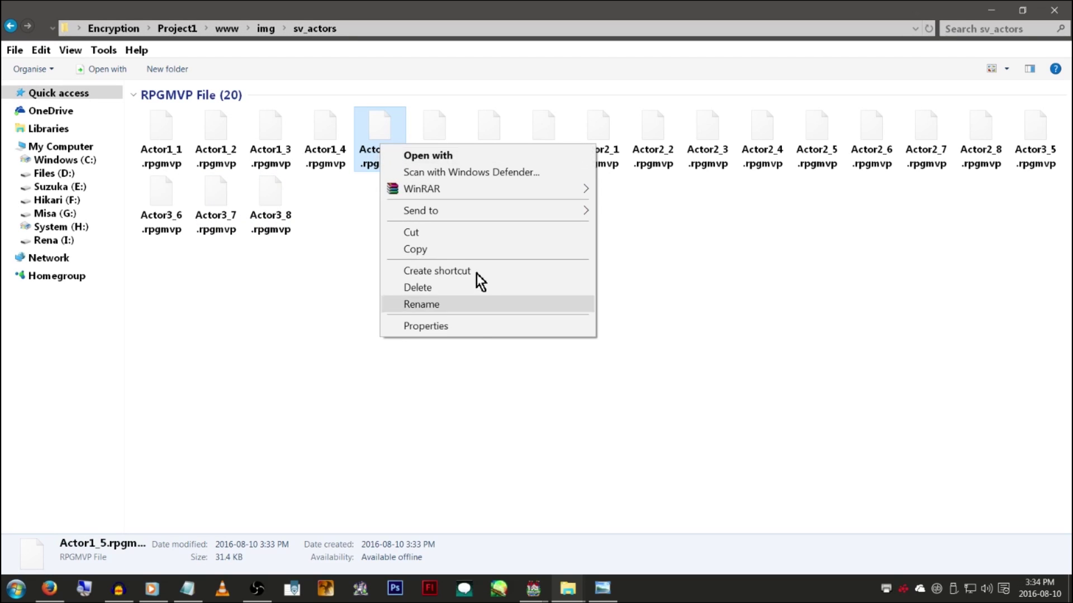
left_click(477, 306)
key("End")
key("BackSpace")
key("BackSpace")
key("BackSpace")
key("BackSpace")
key("BackSpace")
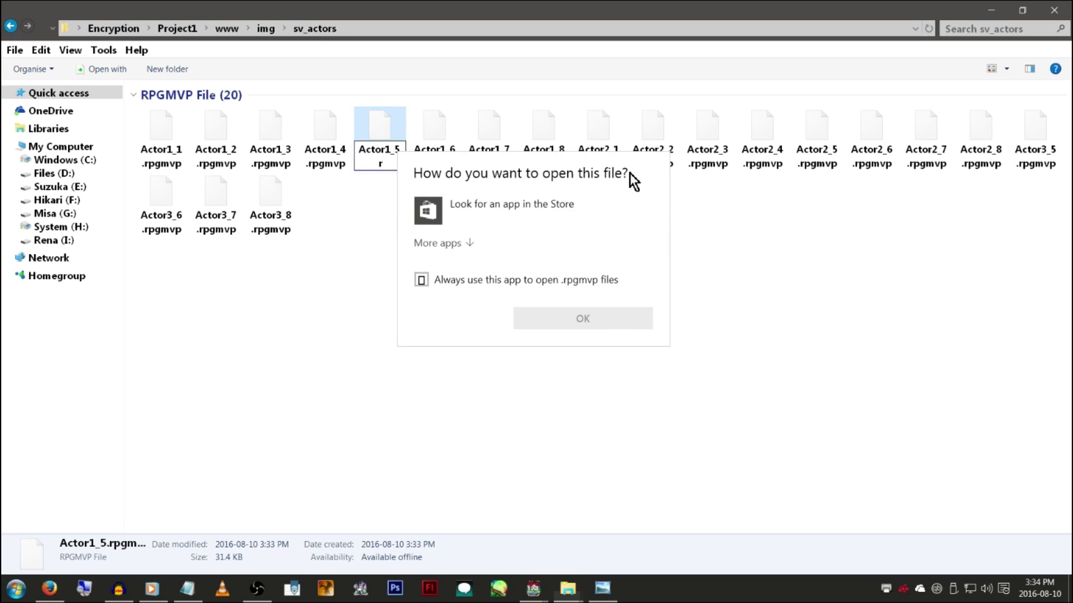
key("Return")
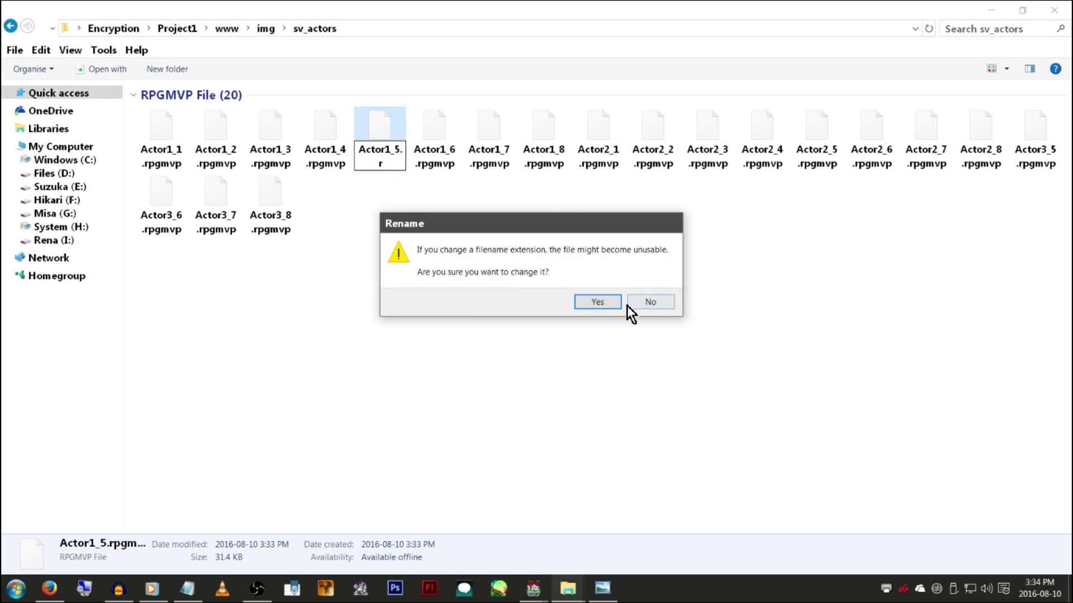
left_click(595, 303)
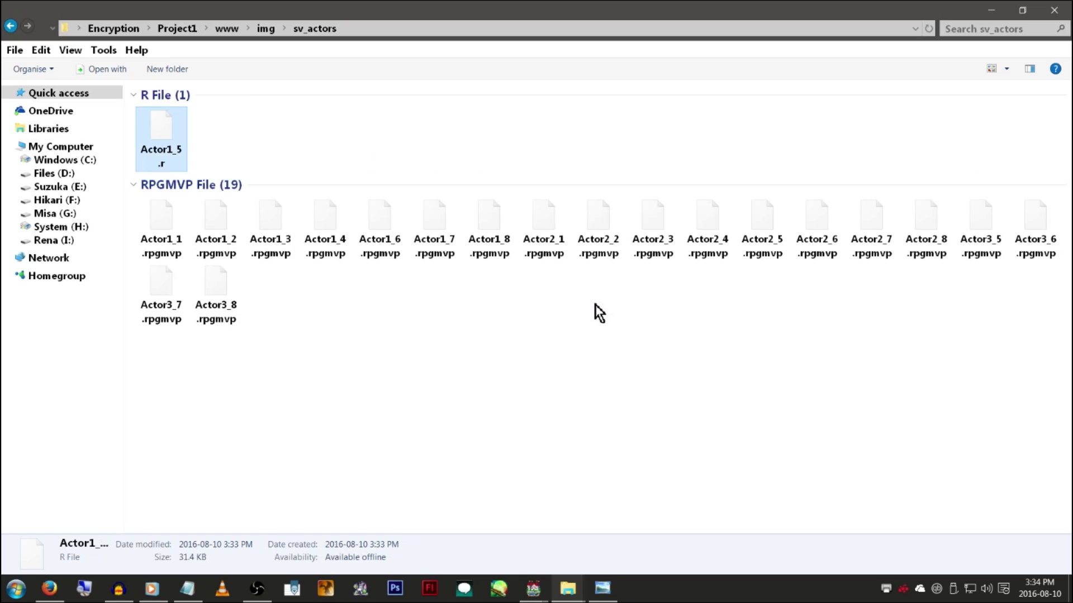
key("ctrl+z")
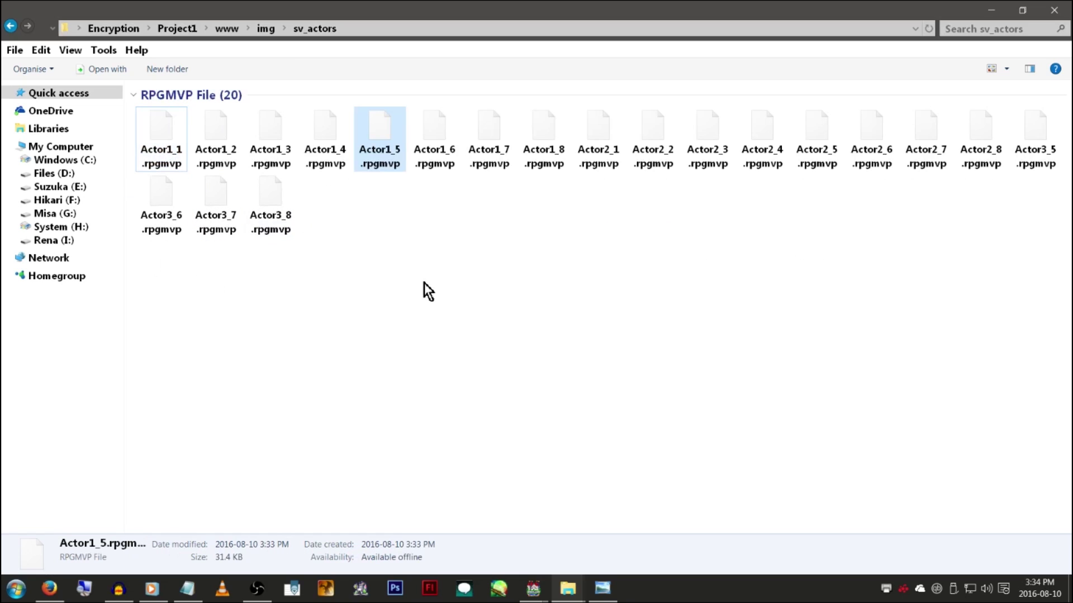
left_click(468, 318)
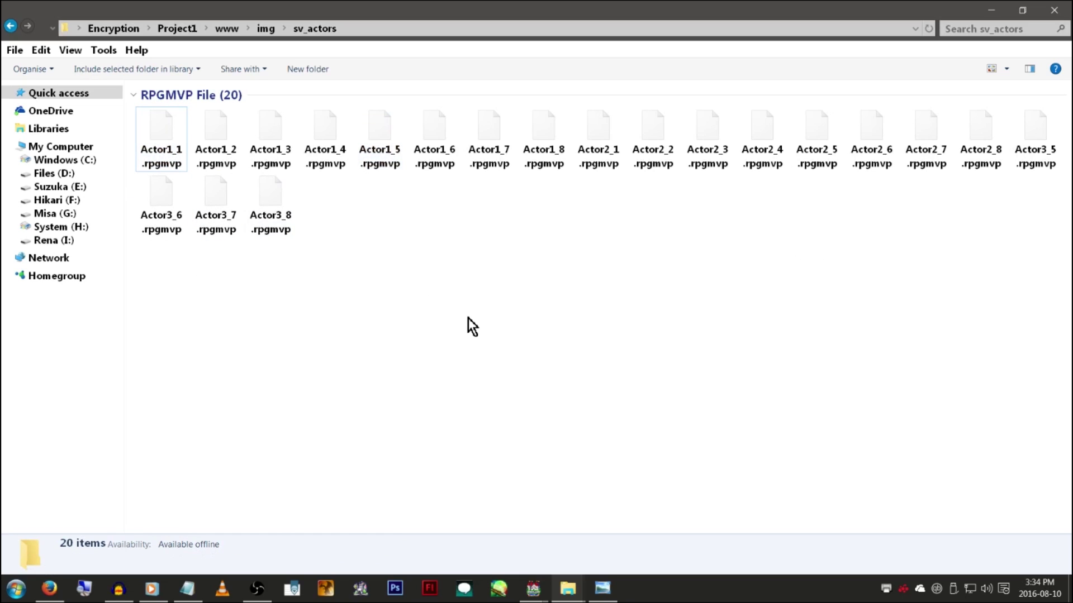
key("alt+Left")
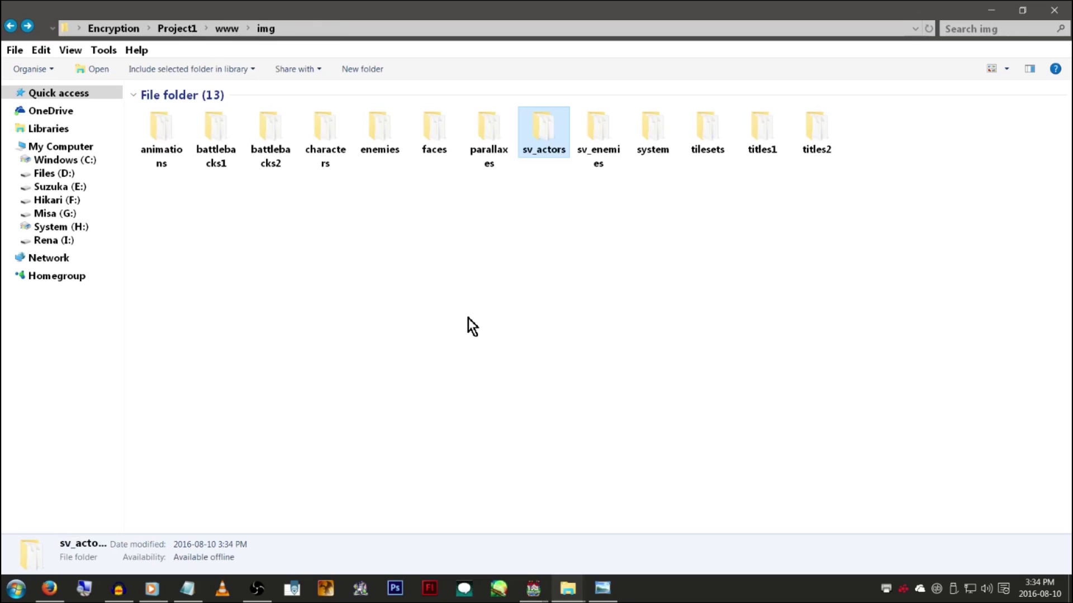
Go to the www\js folder and select rpg_core.js
key("alt+Left")
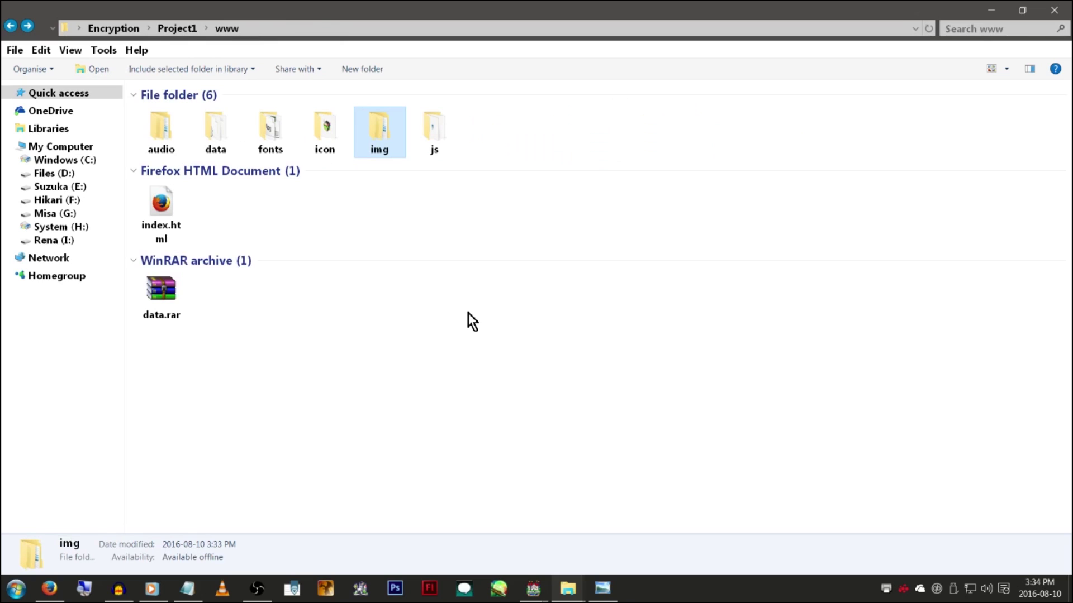
key("Right")
key("Return")
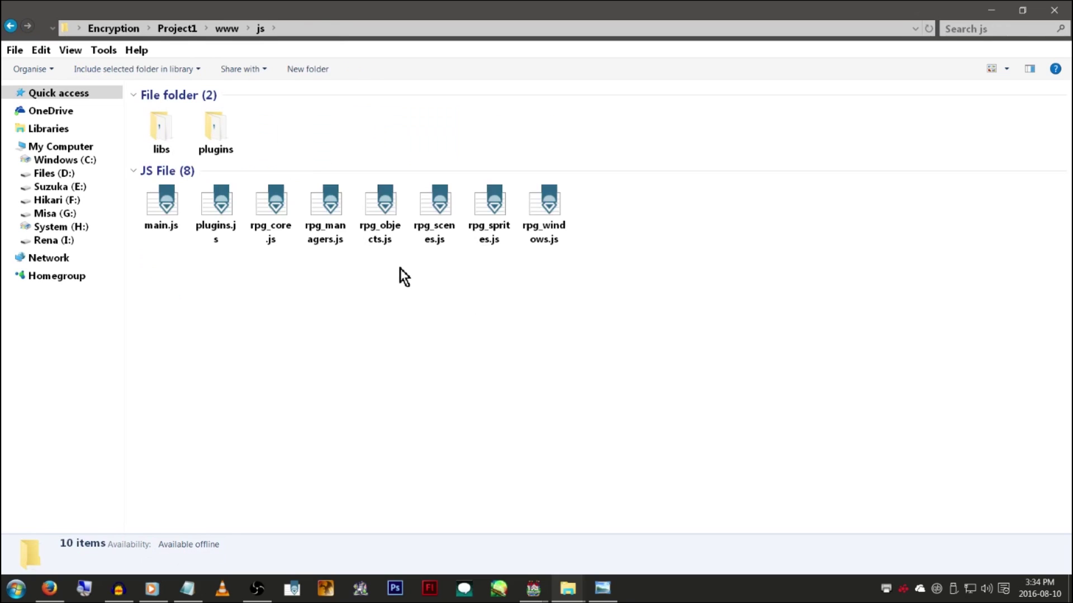
left_click(279, 213)
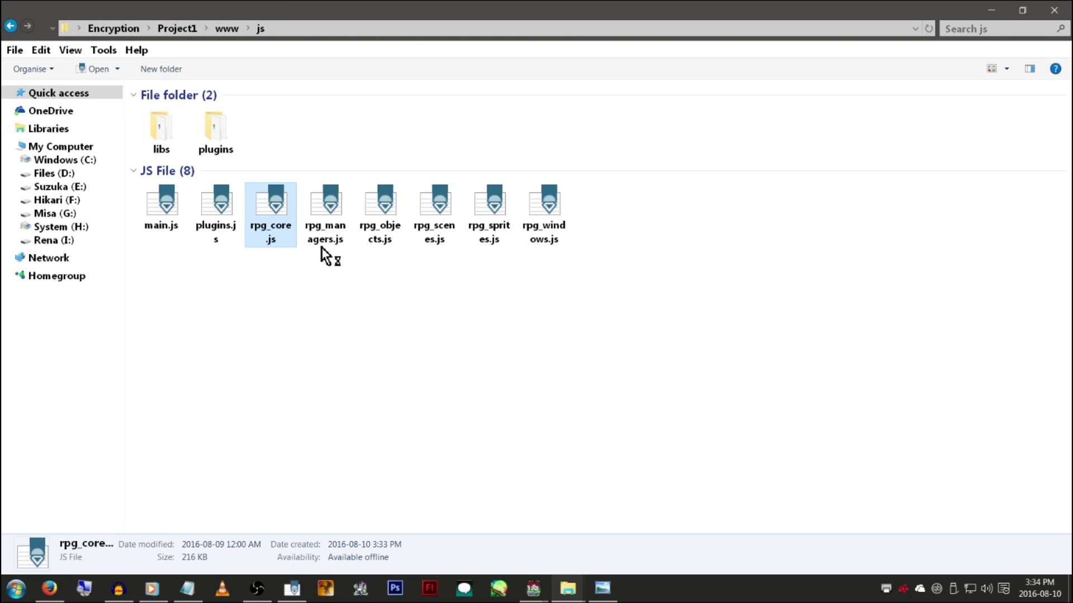
key("BackSpace")
Open the data folder, close the code editor, and select CommonEvents.json
left_click(218, 142)
double_click(218, 143)
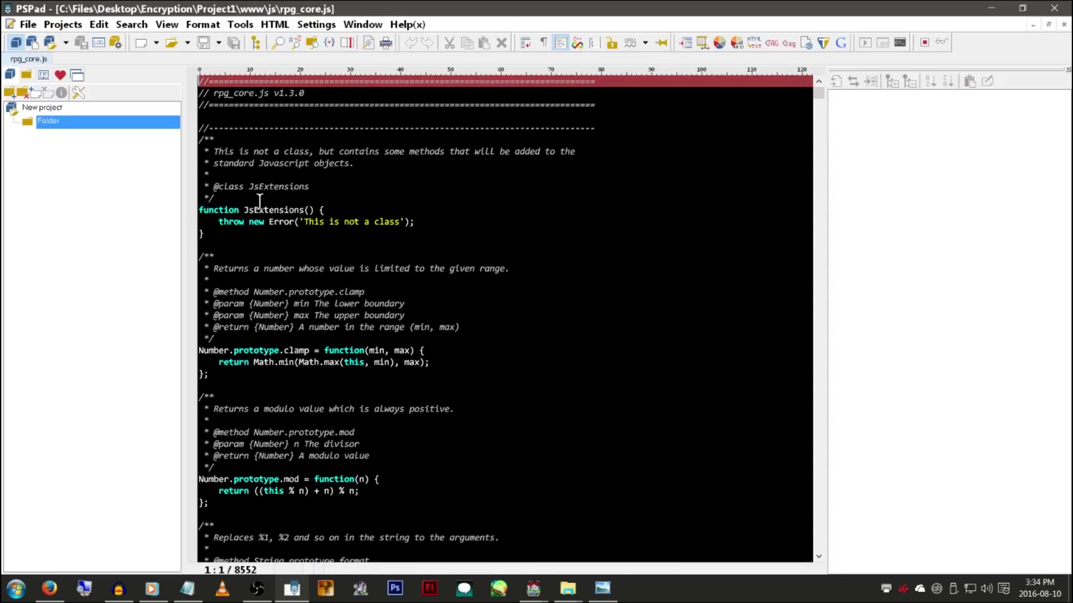
scroll(387, 208, "down", 5)
left_click(1054, 8)
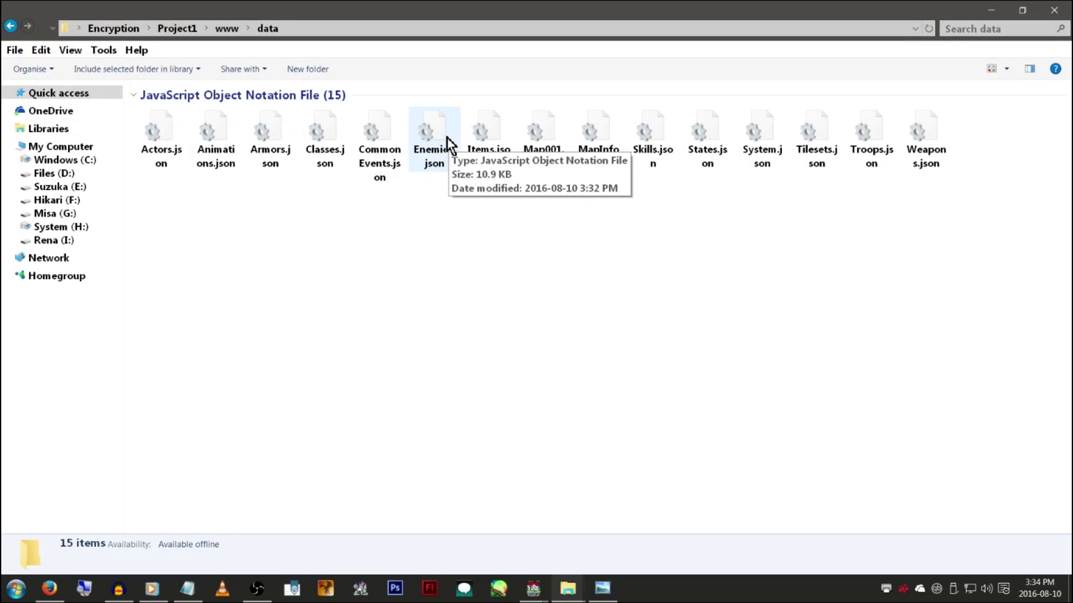
left_click(402, 177)
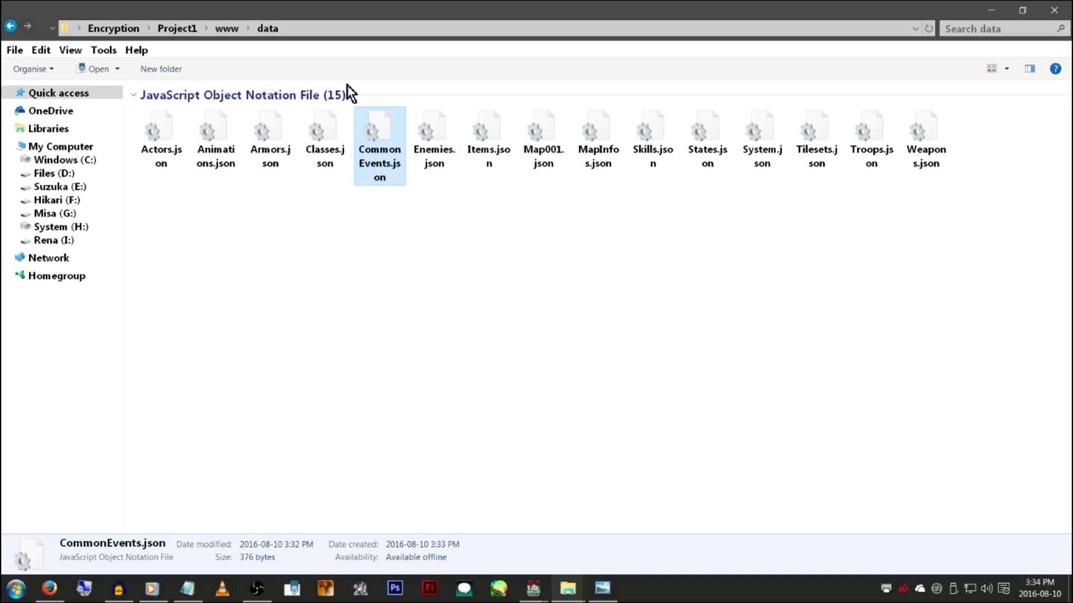
Open the audio\bgm folder, then return to the www folder
left_click(232, 28)
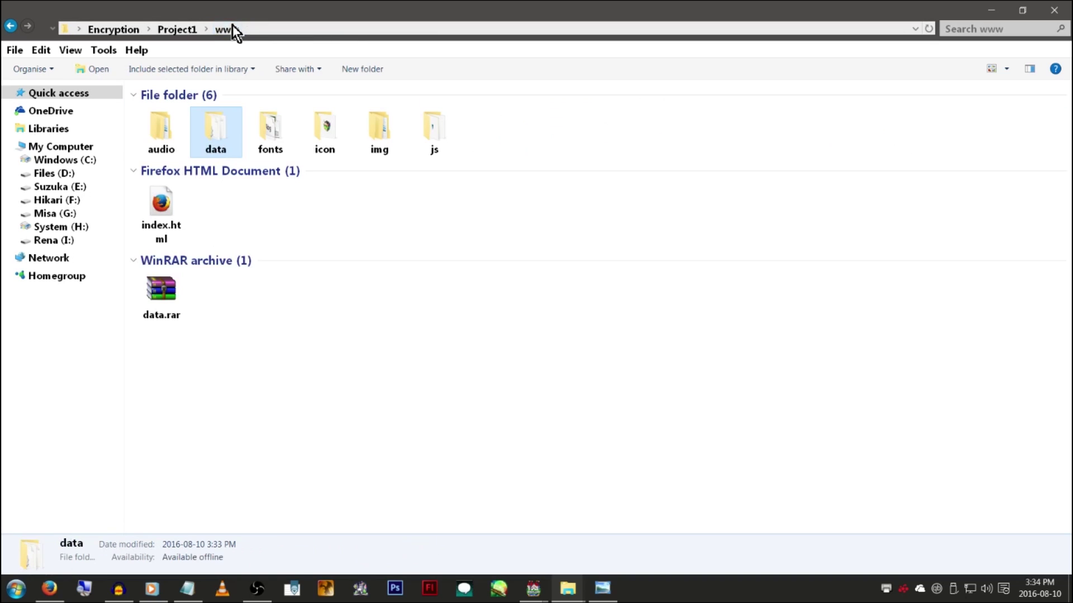
left_click(165, 144)
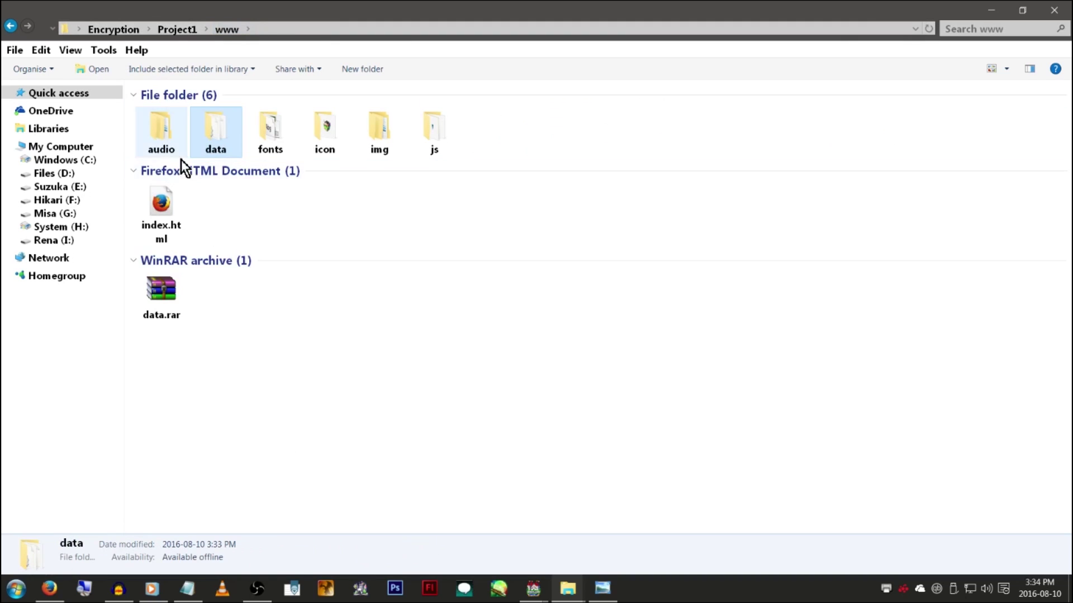
double_click(164, 144)
double_click(165, 145)
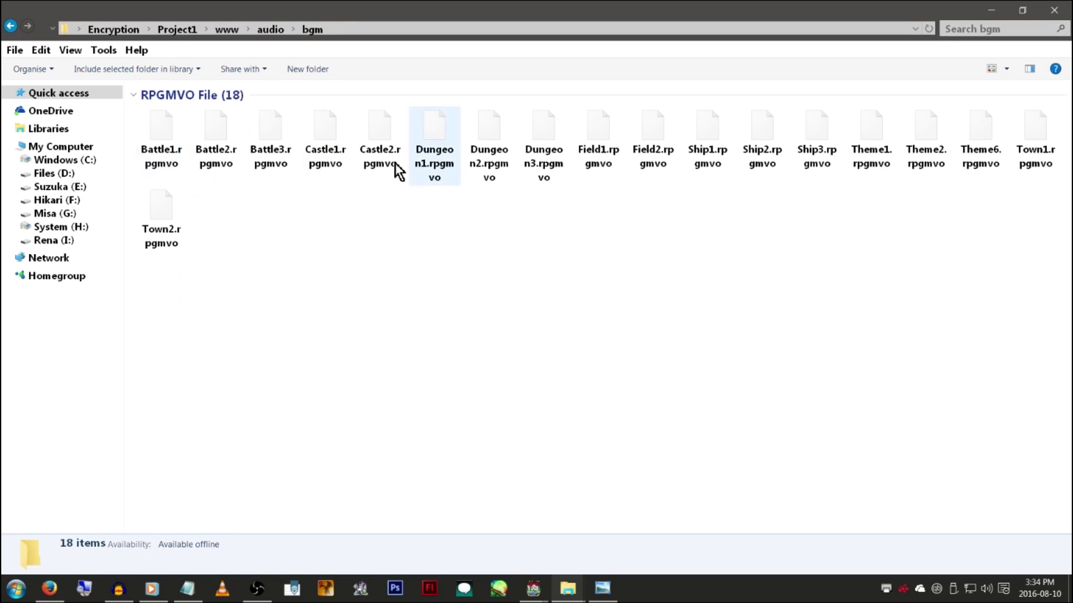
key("BackSpace")
key("BackSpace")
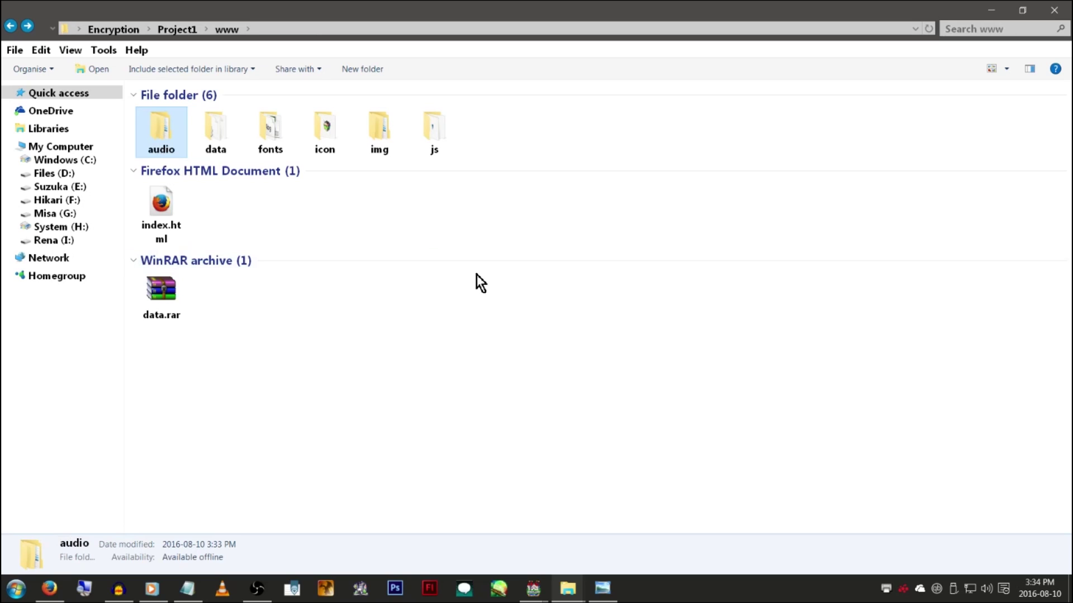
left_click(533, 588)
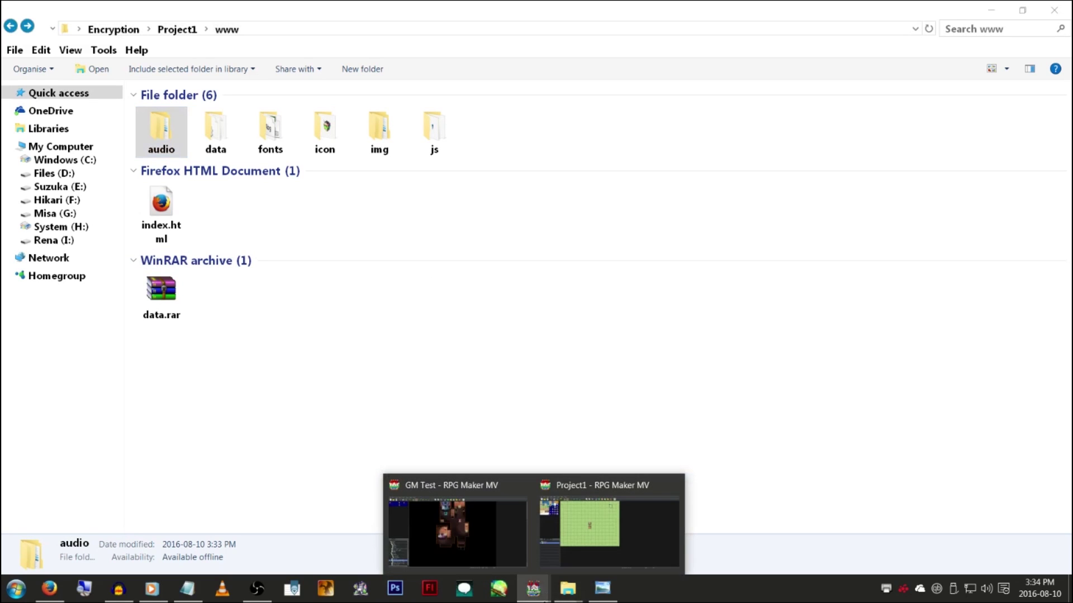
On Project1's map, start a trial event with the Item condition ticked and browse its item list
left_click(612, 540)
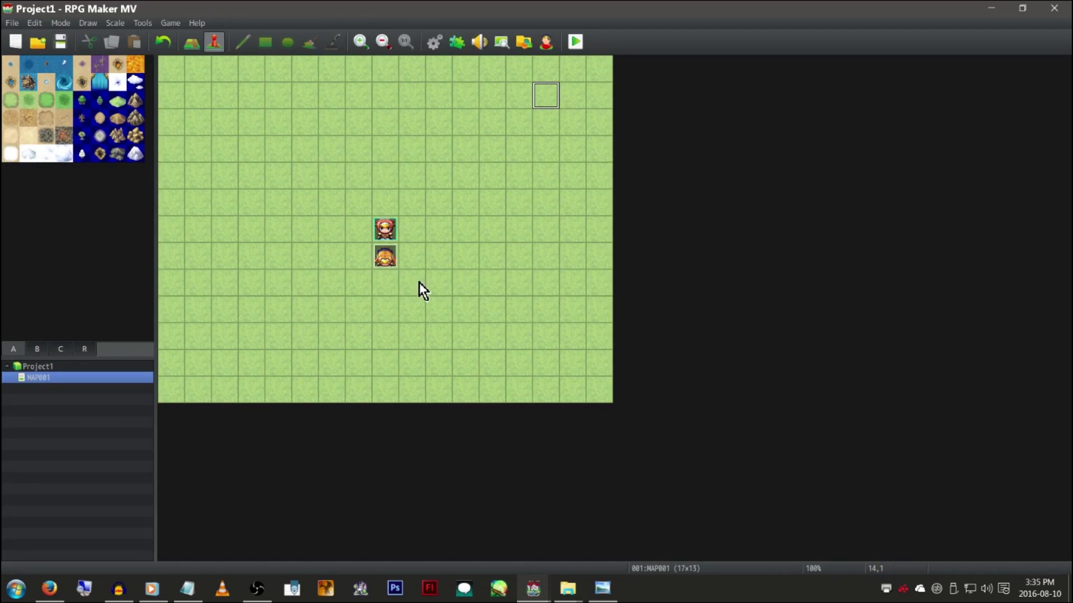
double_click(385, 188)
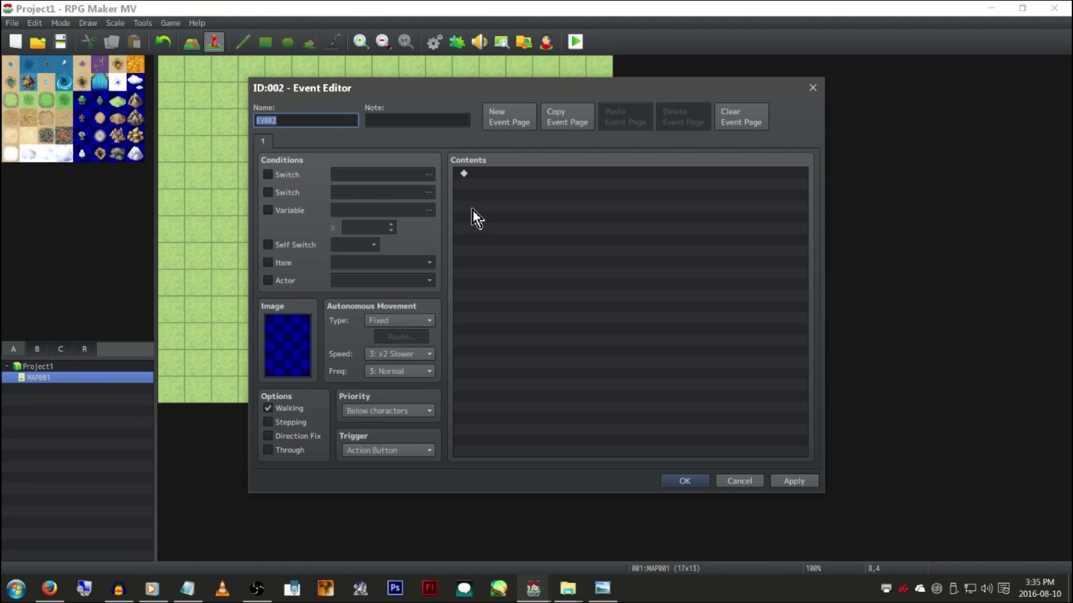
left_click(286, 263)
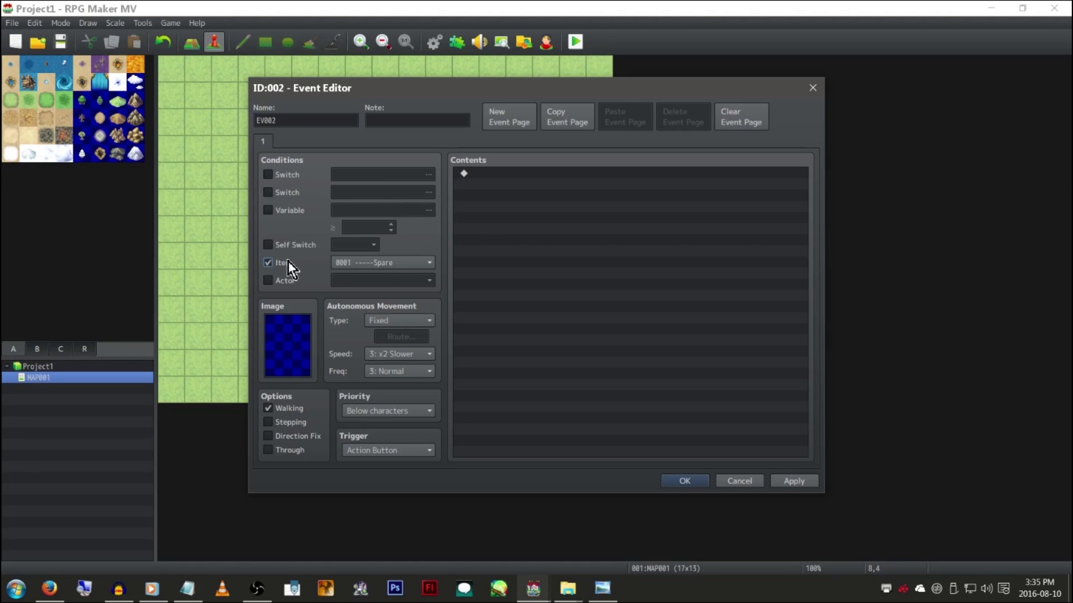
left_click(386, 264)
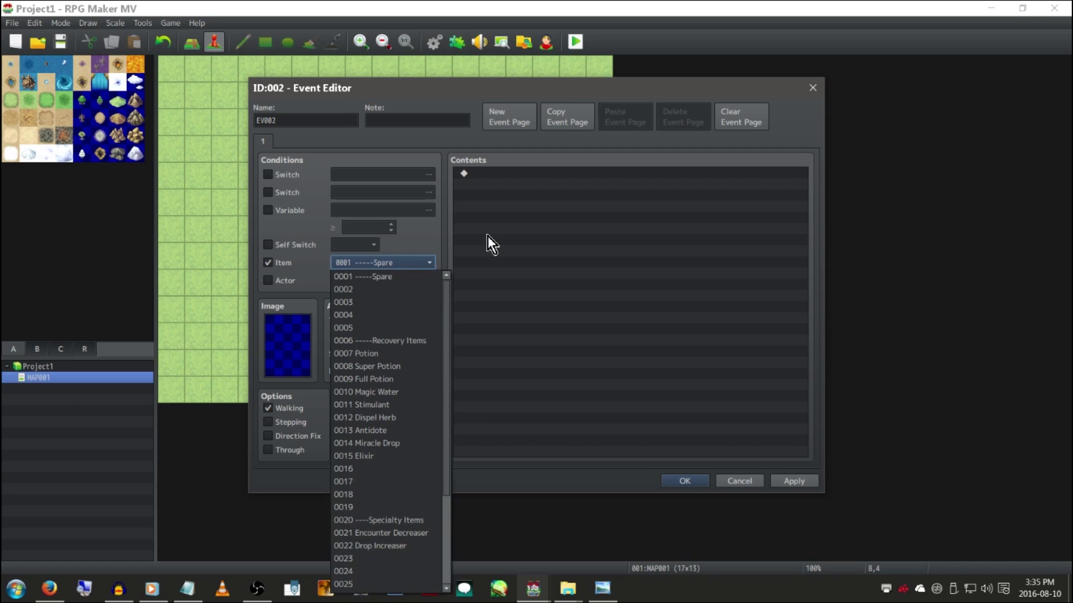
scroll(414, 337, "down", 3)
Try the trial event's command list, then cancel and discard the event
left_click(538, 199)
right_click(537, 199)
left_click(507, 219)
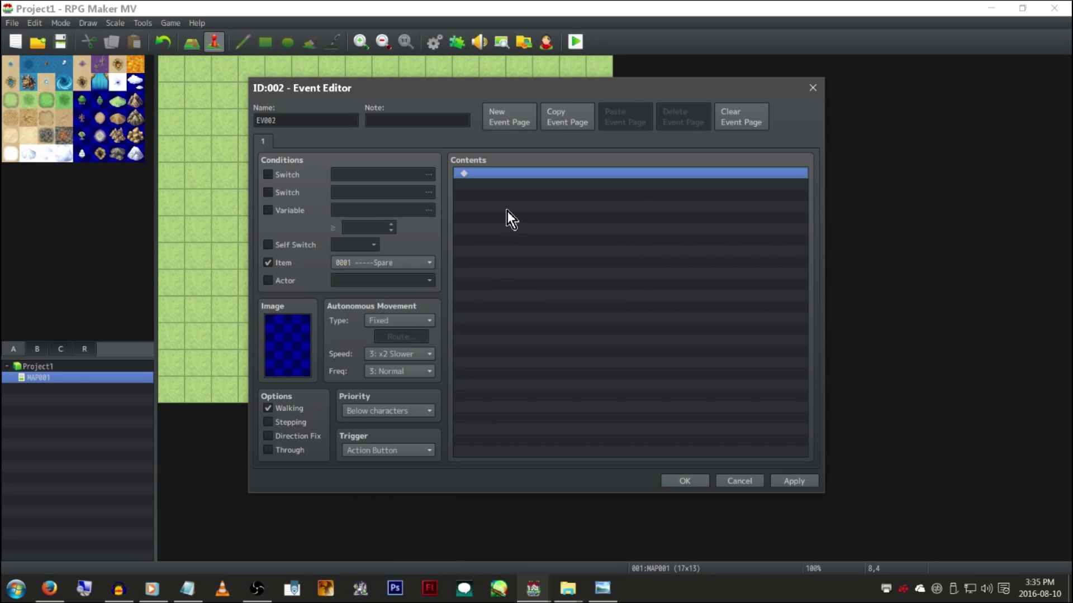
double_click(569, 193)
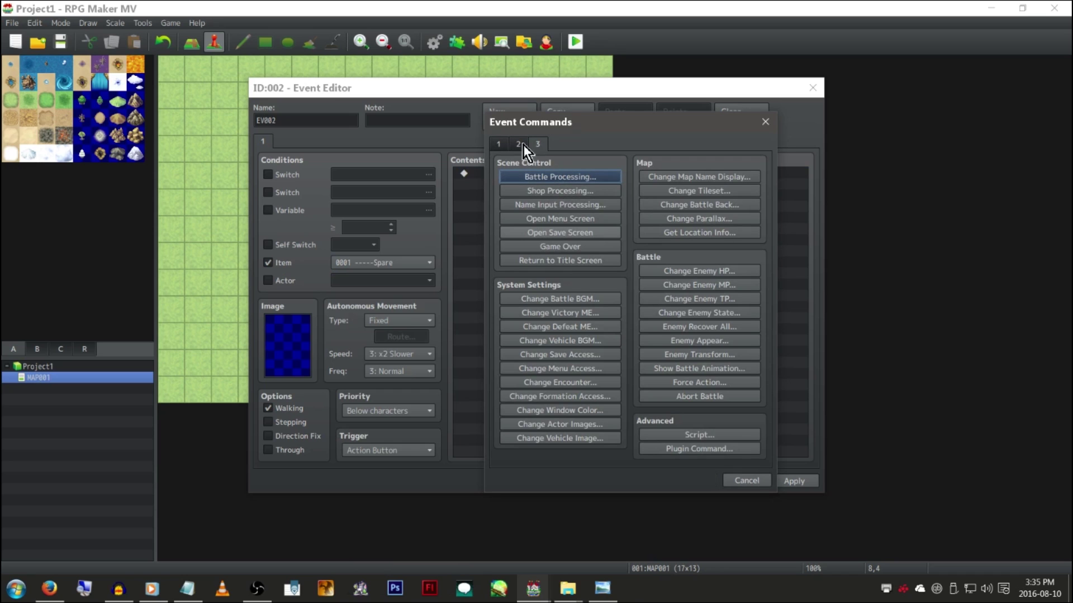
left_click(745, 481)
left_click(745, 482)
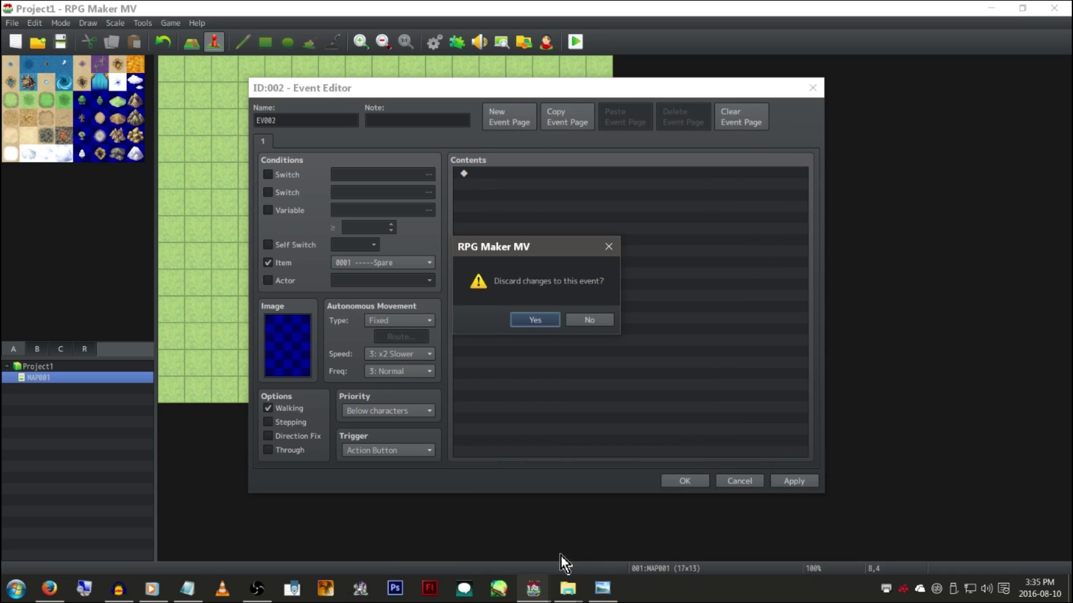
left_click(534, 320)
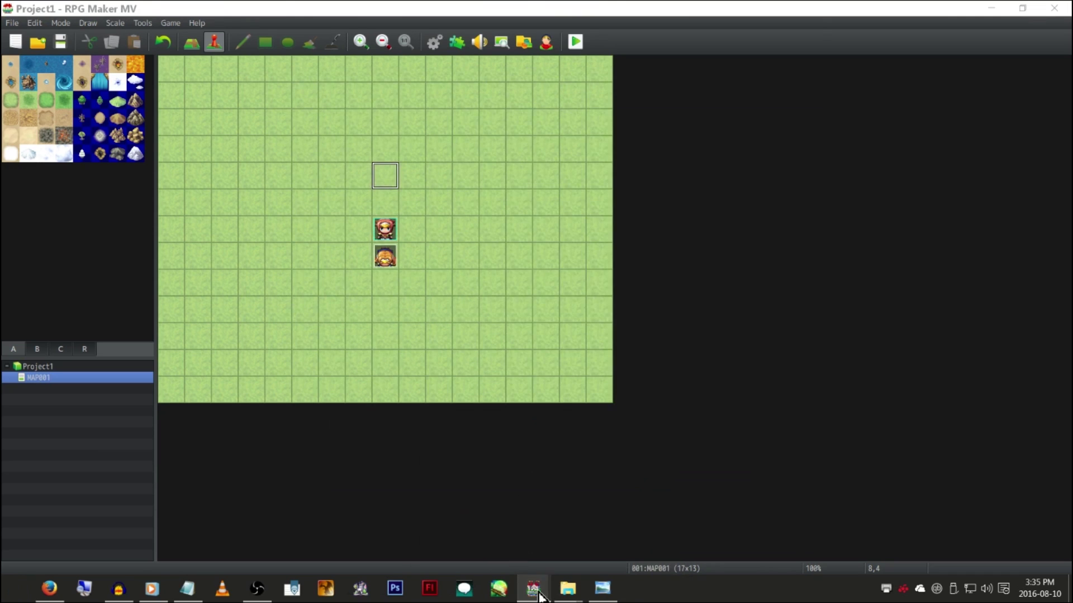
In GM Test's room map, create event EV018 with a Common Event call and view the common events picker
mouse_move(533, 588)
left_click(458, 500)
double_click(354, 182)
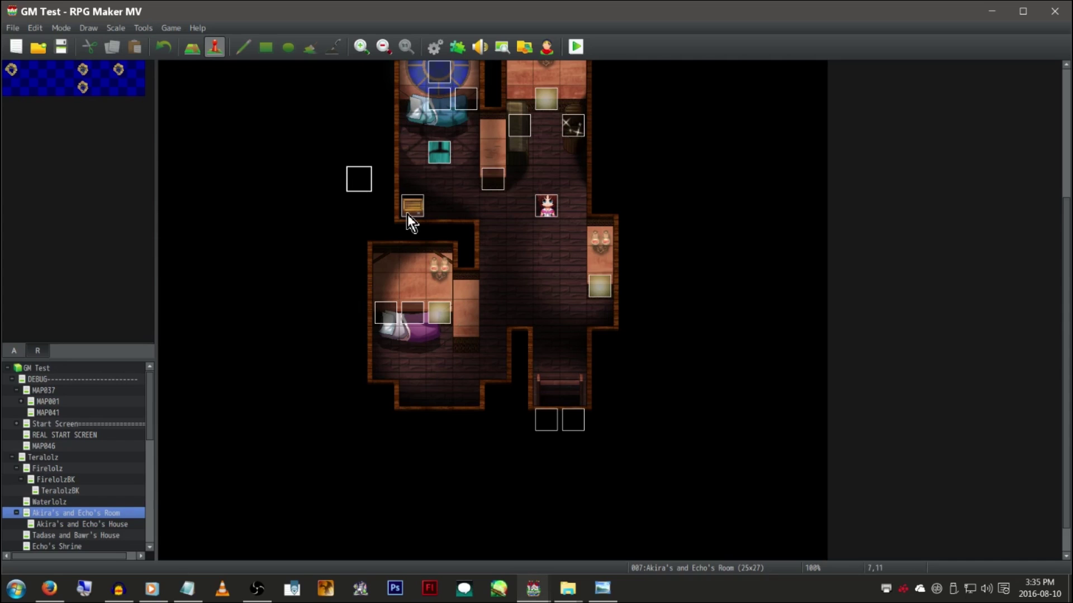
double_click(475, 226)
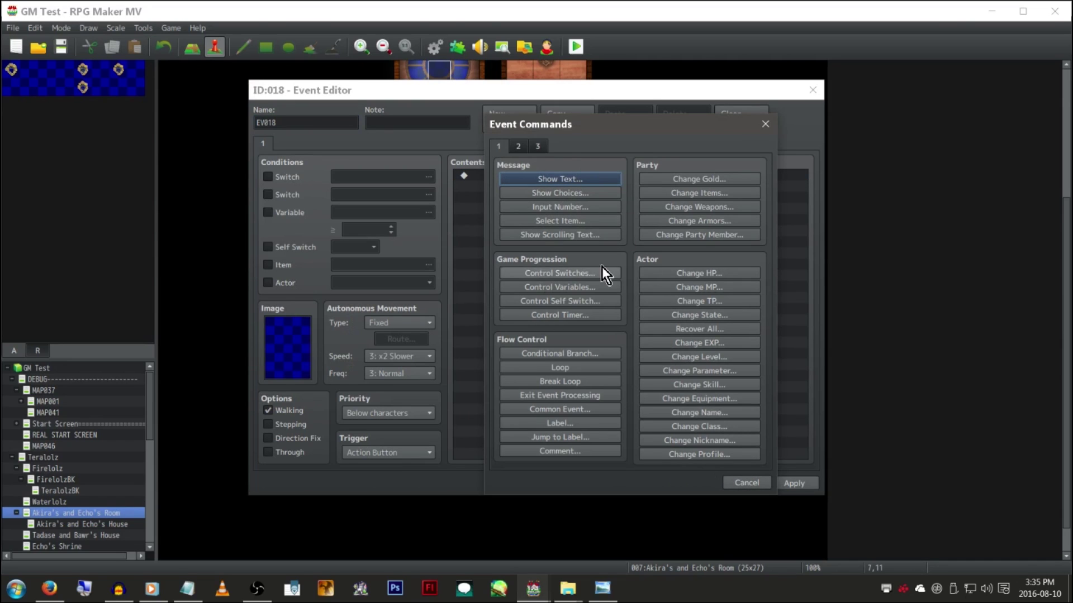
left_click(594, 411)
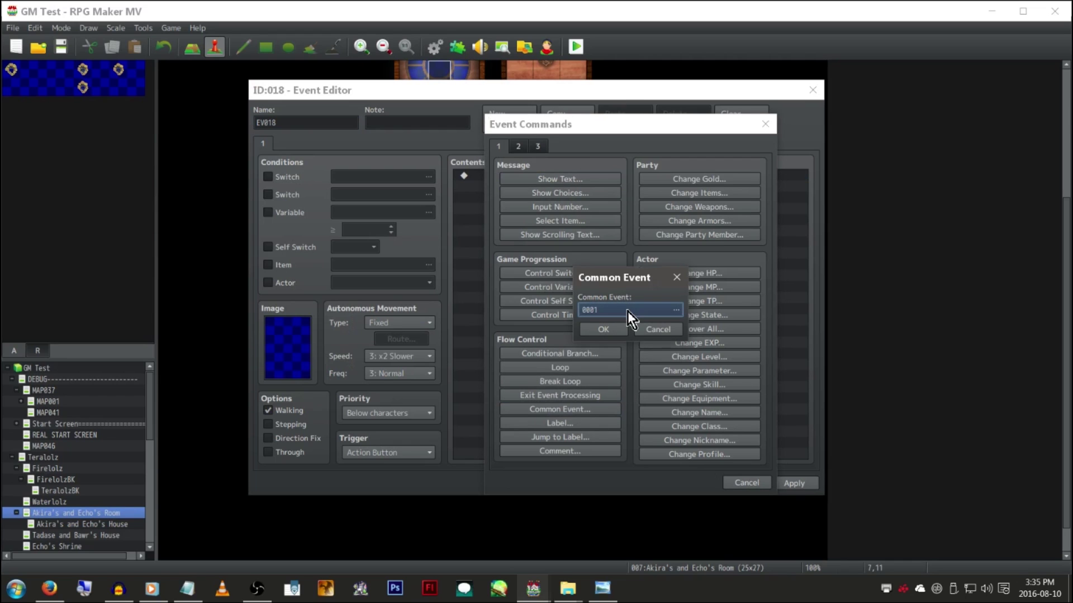
left_click(628, 311)
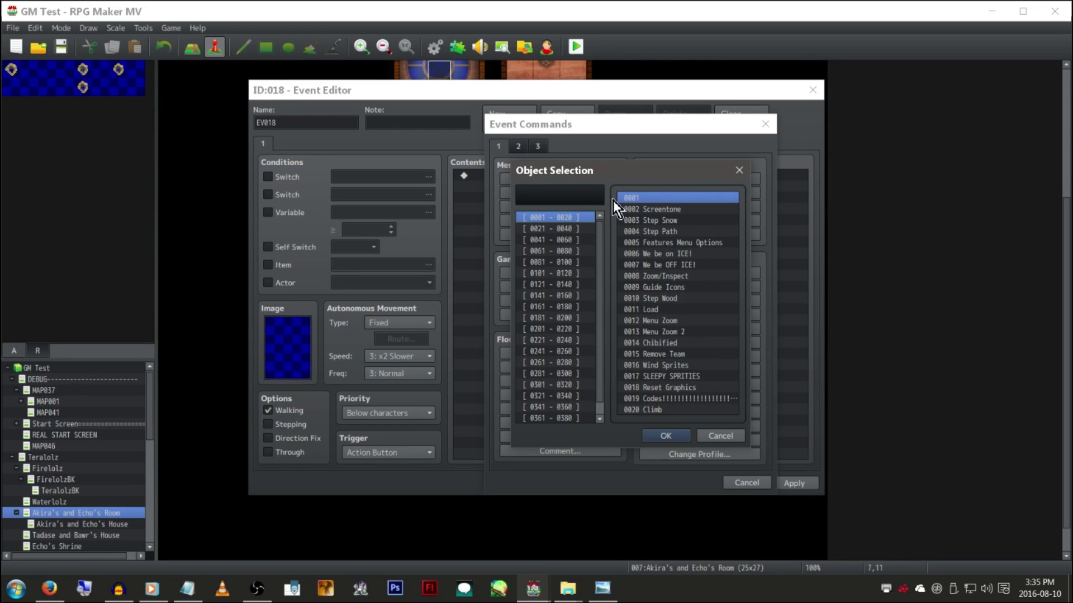
left_click_drag(625, 171, 817, 132)
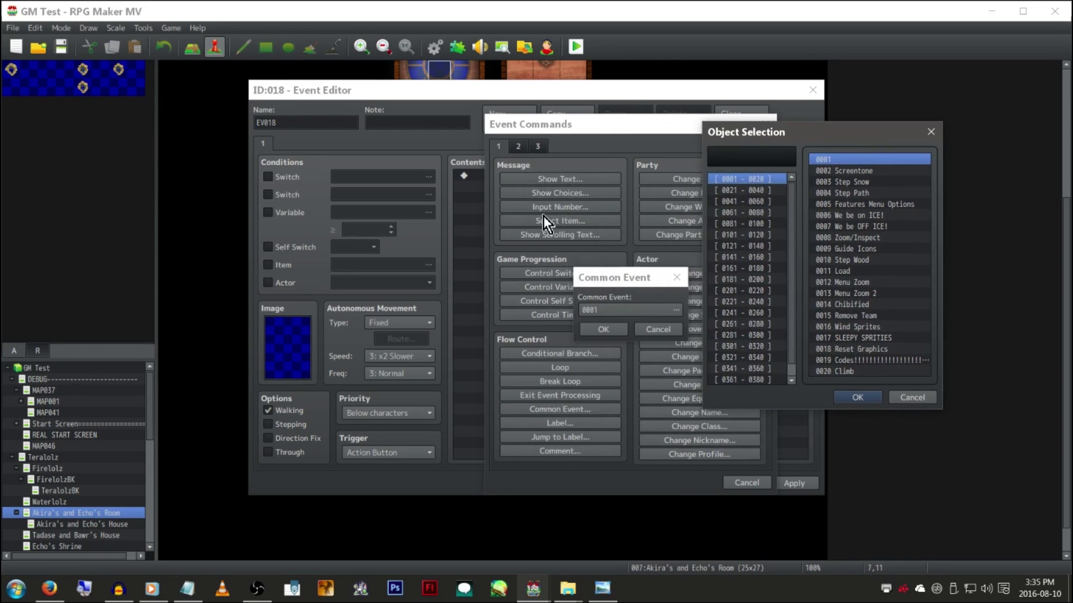
key("Escape")
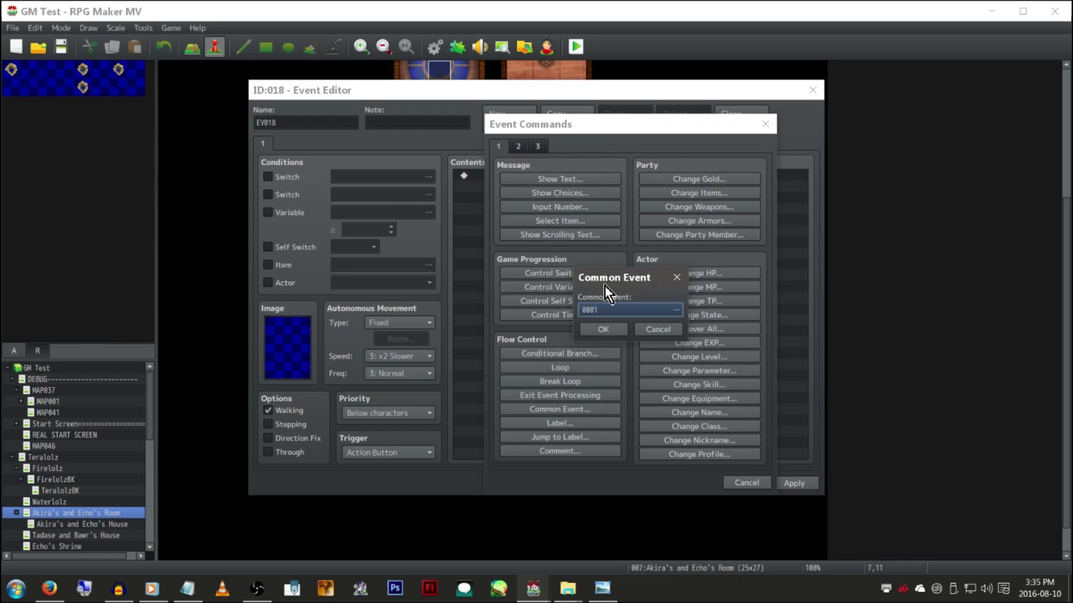
Close the event editor and set the Object Selector option to Dropdown
key("Escape")
key("Escape")
key("Escape")
left_click(171, 28)
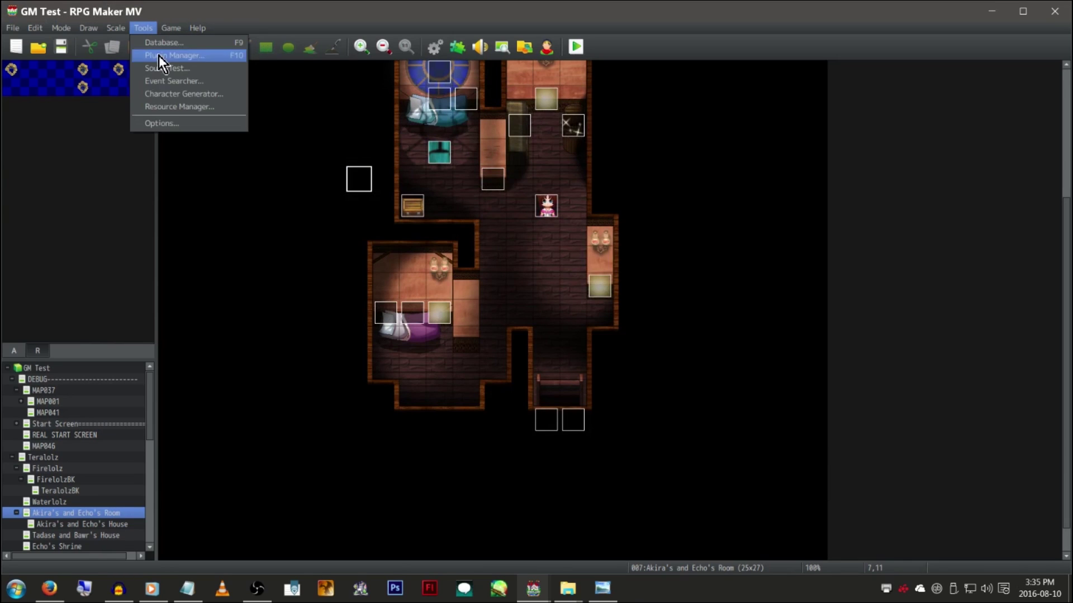
left_click(173, 123)
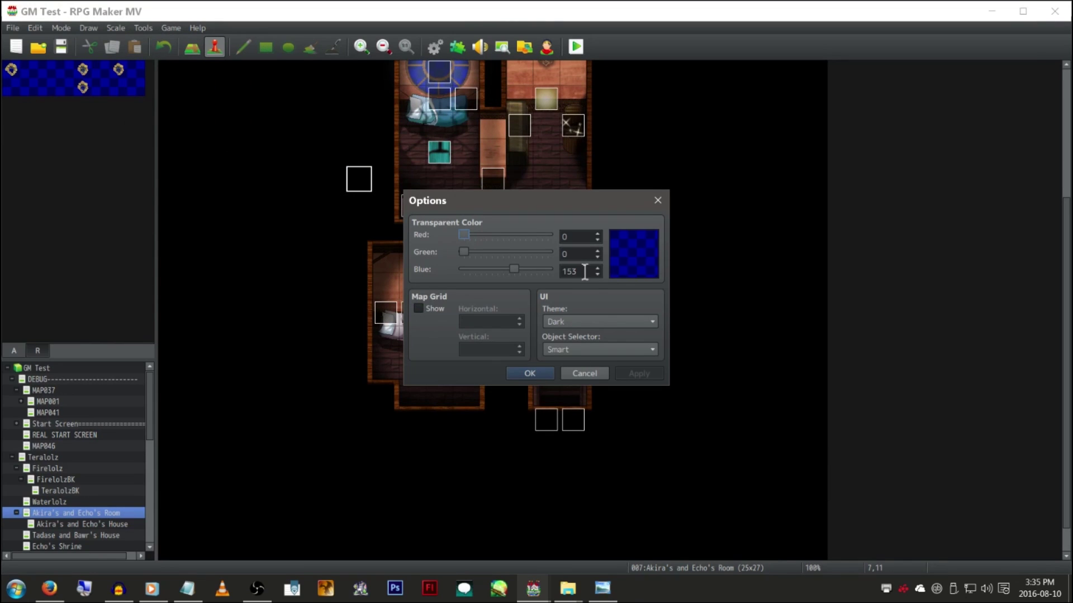
left_click(618, 353)
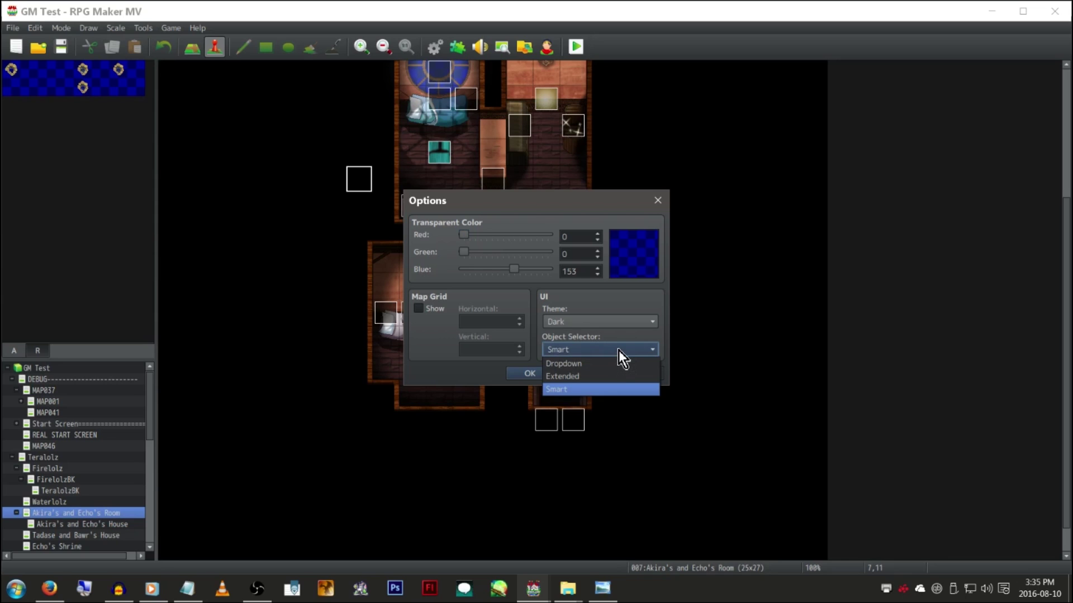
left_click(606, 366)
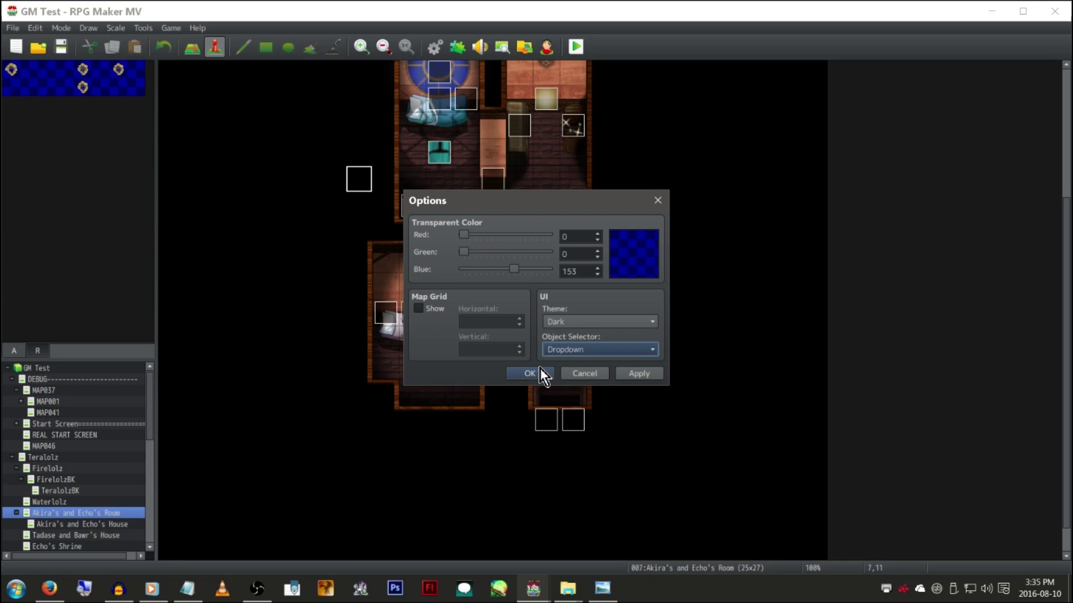
left_click(537, 371)
Try a test event's Item condition with the dropdown item list, then discard the event
double_click(514, 287)
left_click(288, 267)
left_click(387, 267)
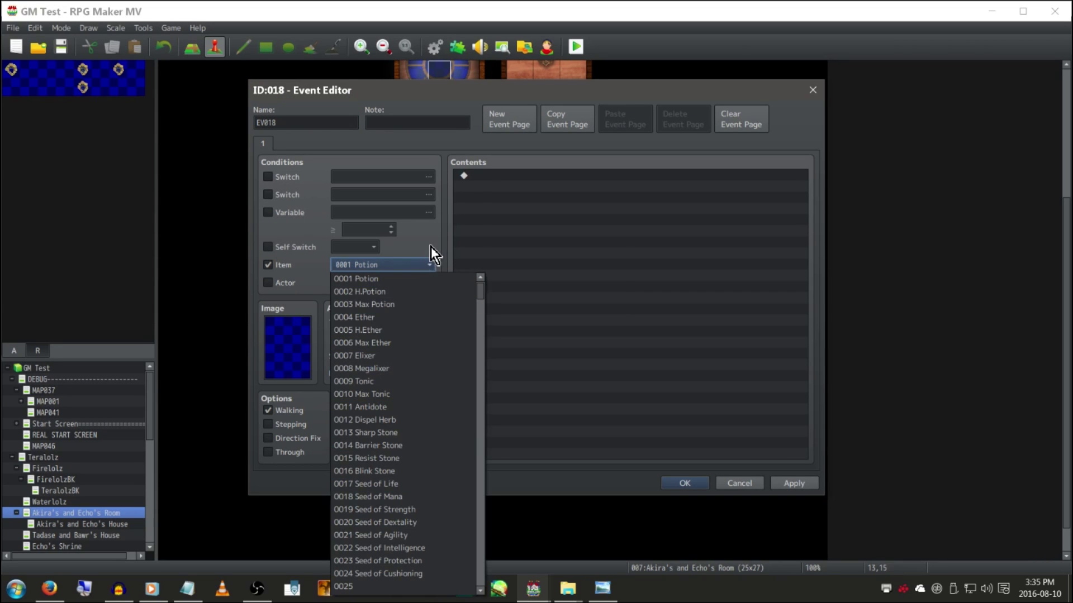
key("Escape")
key("Escape")
left_click(545, 320)
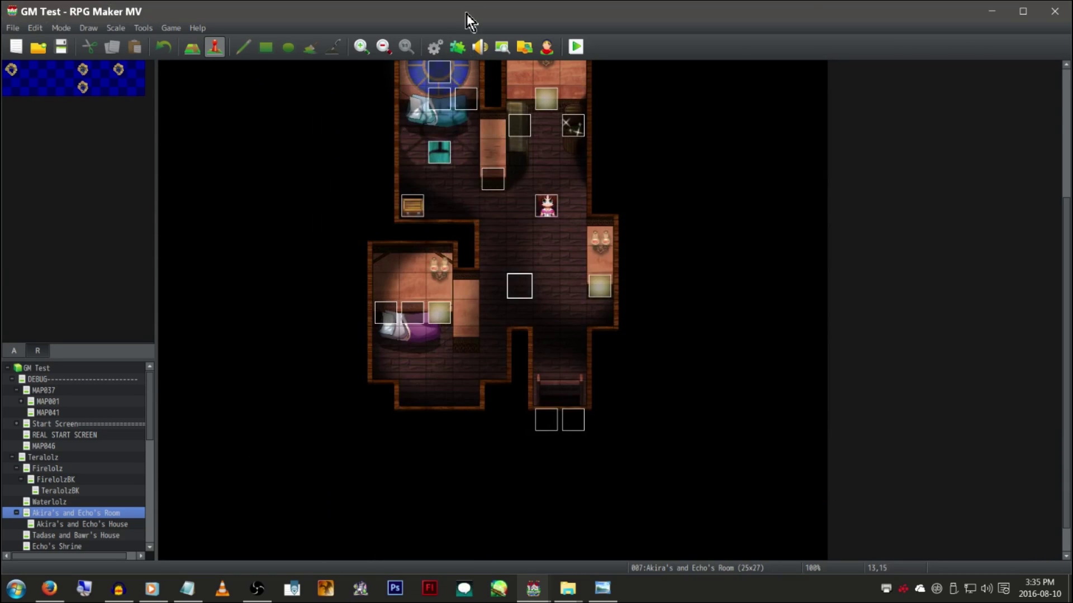
Glance at the Database, then switch the Object Selector option to a different style
left_click(435, 47)
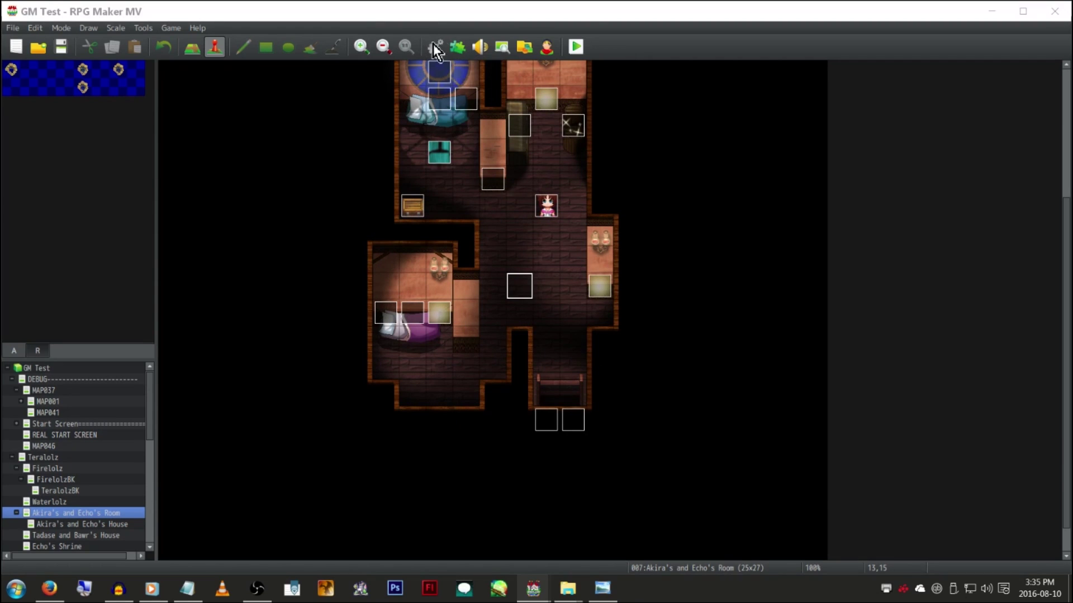
key("Escape")
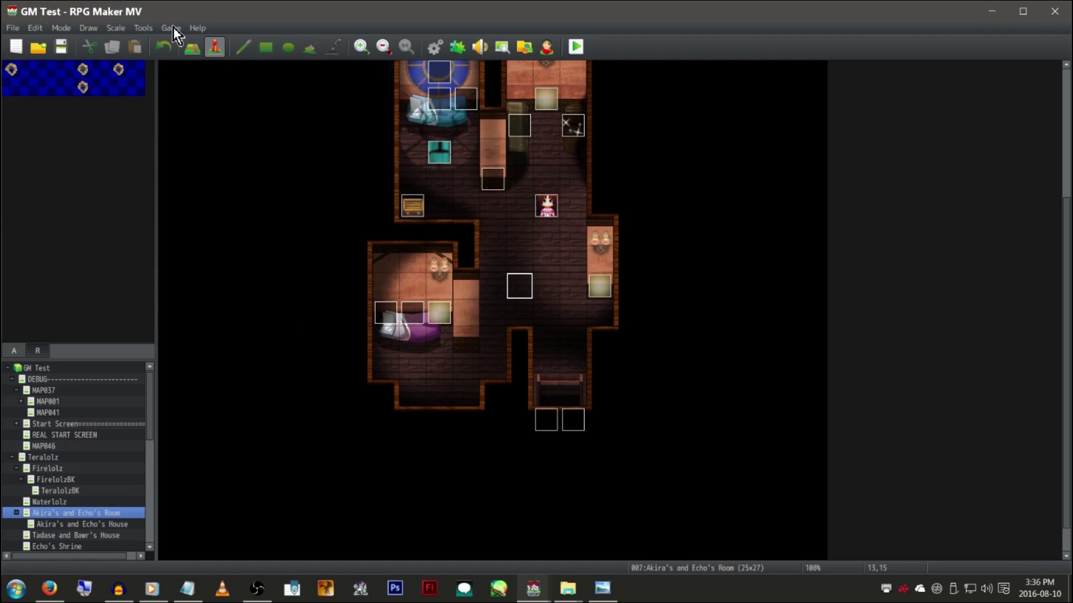
left_click(173, 27)
key("Escape")
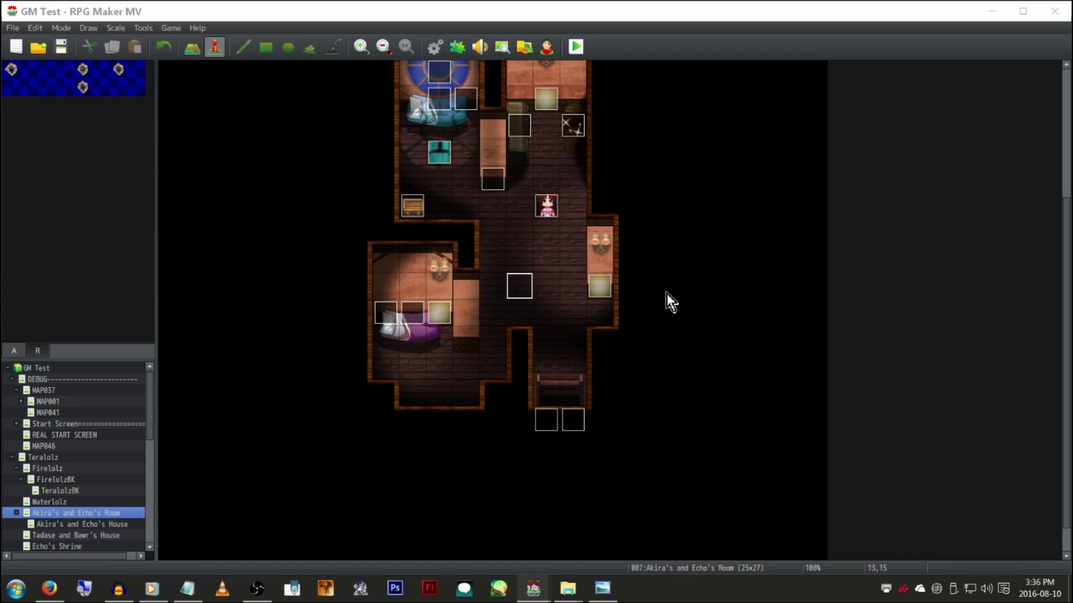
left_click(633, 350)
left_click(633, 360)
left_click(535, 375)
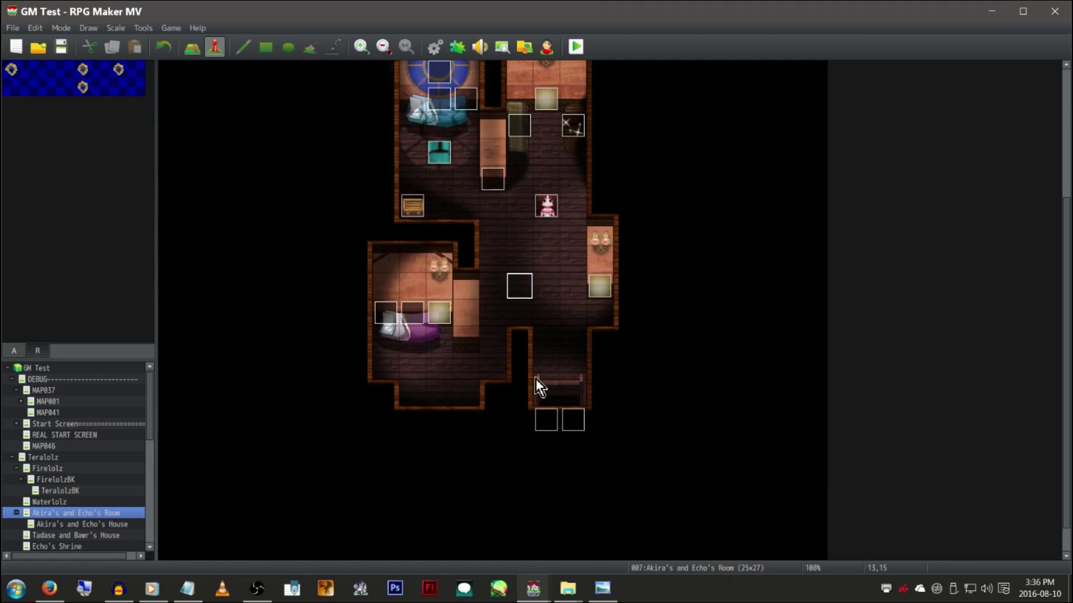
Create a test event with an Item condition and browse the picker's item ranges 0001 to 0300
double_click(625, 302)
left_click(270, 265)
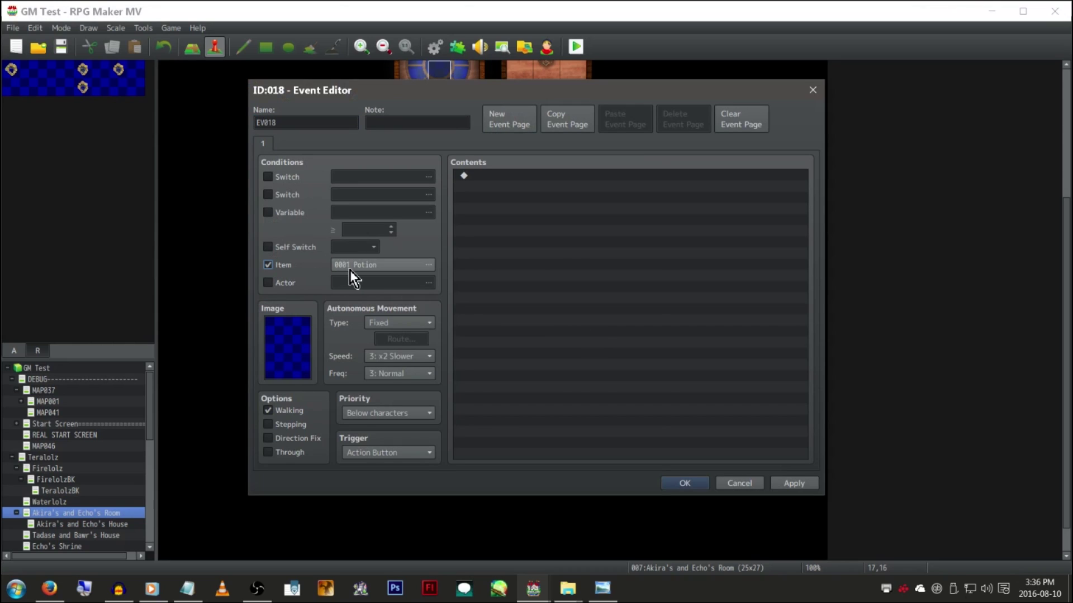
left_click(354, 271)
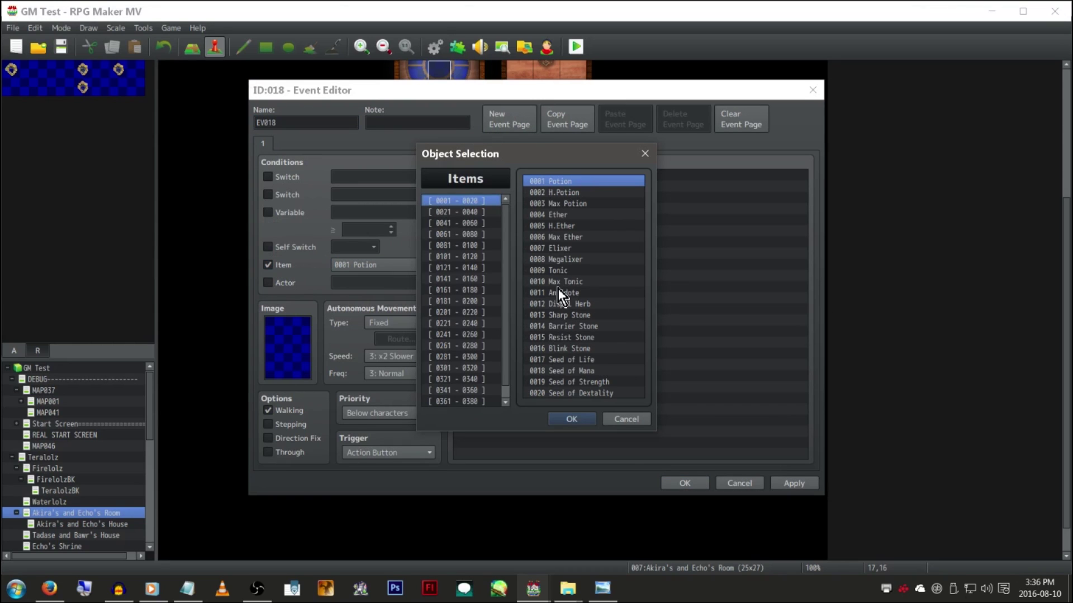
left_click(480, 216)
left_click(482, 224)
left_click_drag(484, 230, 478, 356)
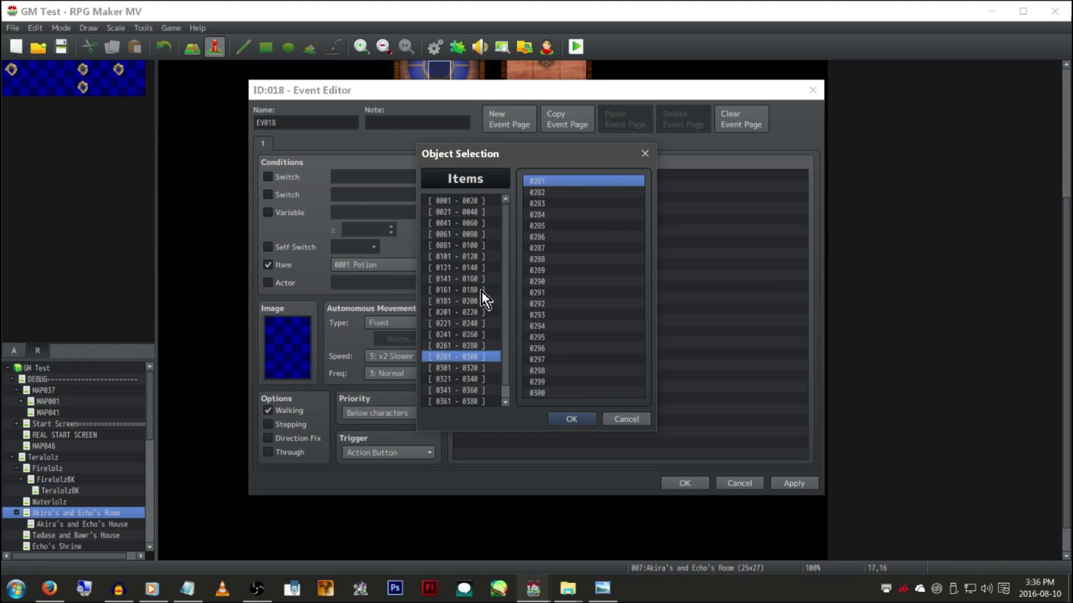
left_click(484, 200)
left_click(484, 212)
left_click(487, 223)
key("Up")
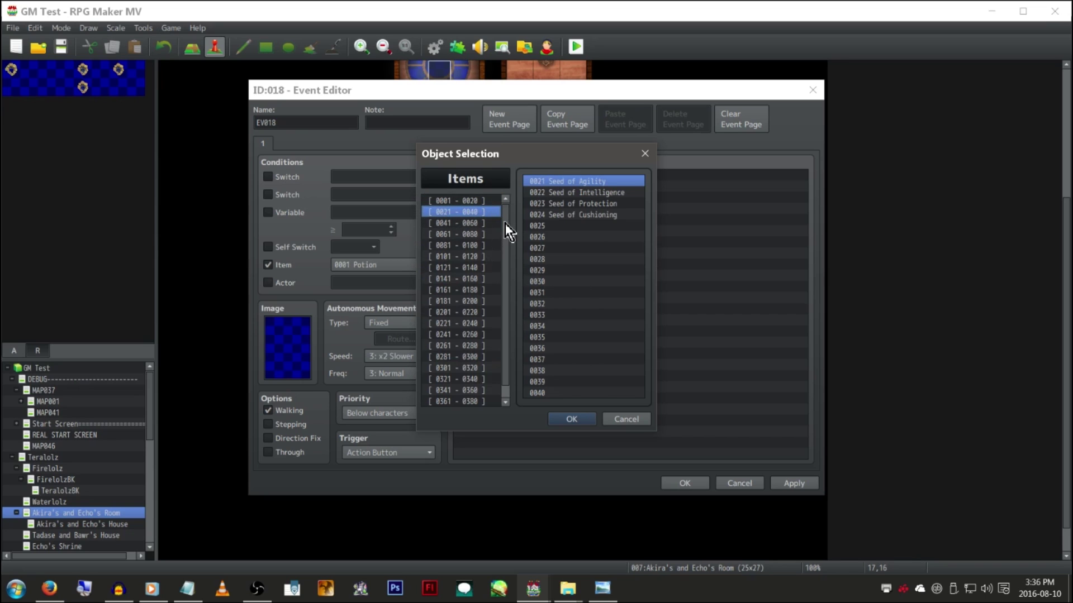
key("Escape")
Swap the Item condition for an Actor condition, browsing actors 0001 to 0022
left_click(284, 264)
left_click(284, 284)
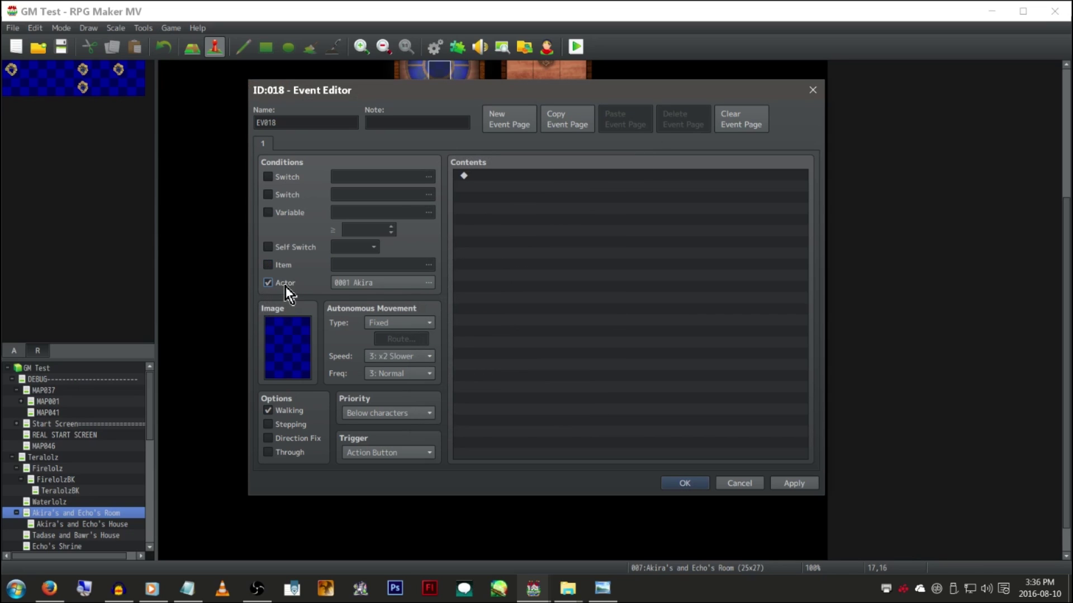
left_click(354, 286)
left_click(493, 212)
left_click(492, 200)
key("Escape")
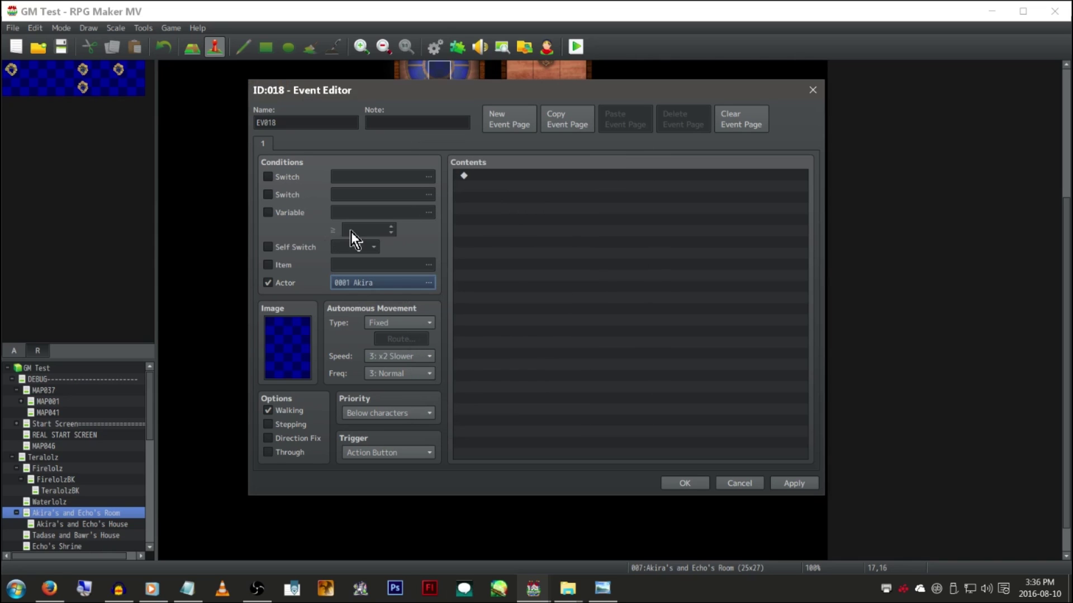
Add a Common Event command, view its ranged picker, then discard the test event
double_click(527, 213)
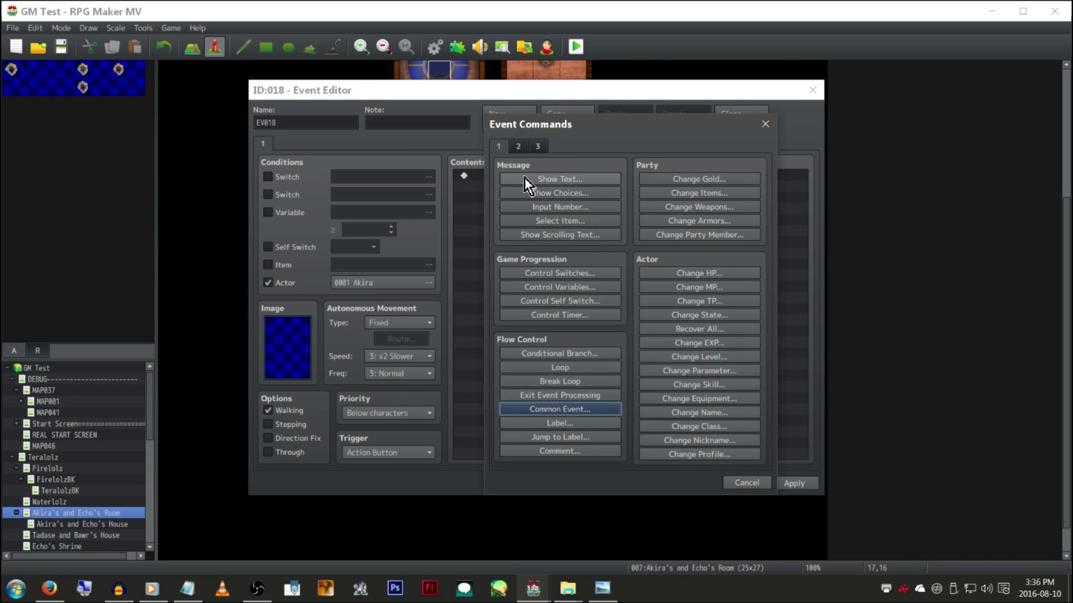
left_click(598, 408)
left_click(647, 312)
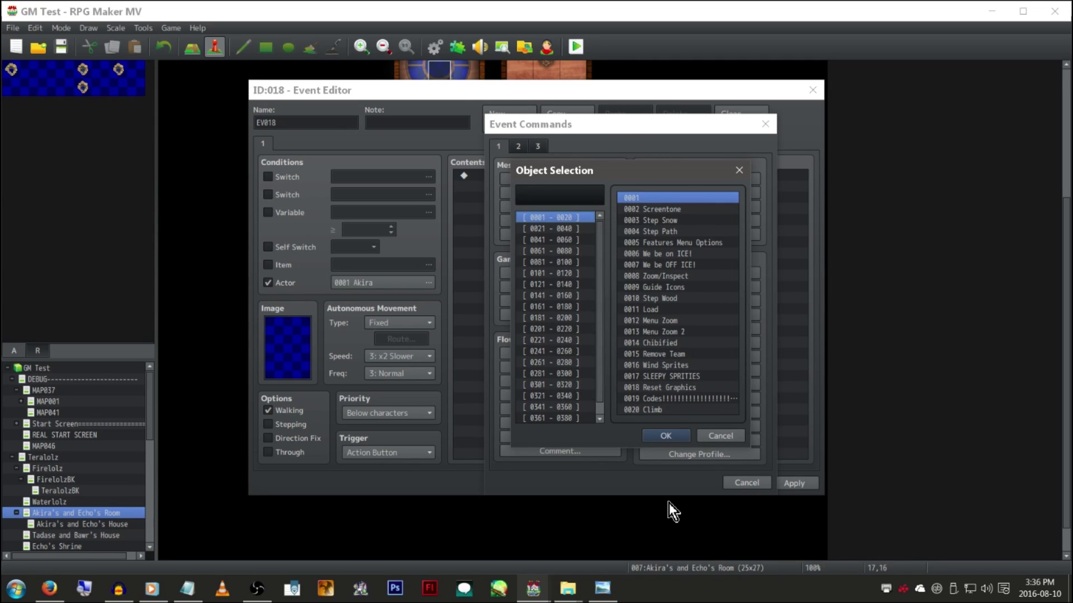
key("Escape")
key("Escape")
key("Escape")
key("Escape")
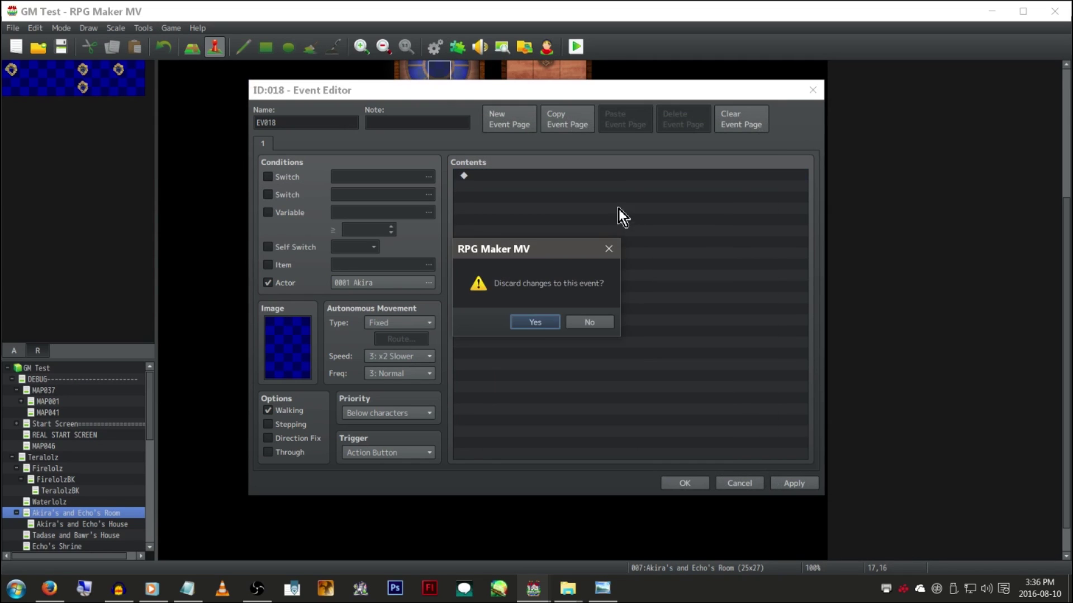
left_click(536, 322)
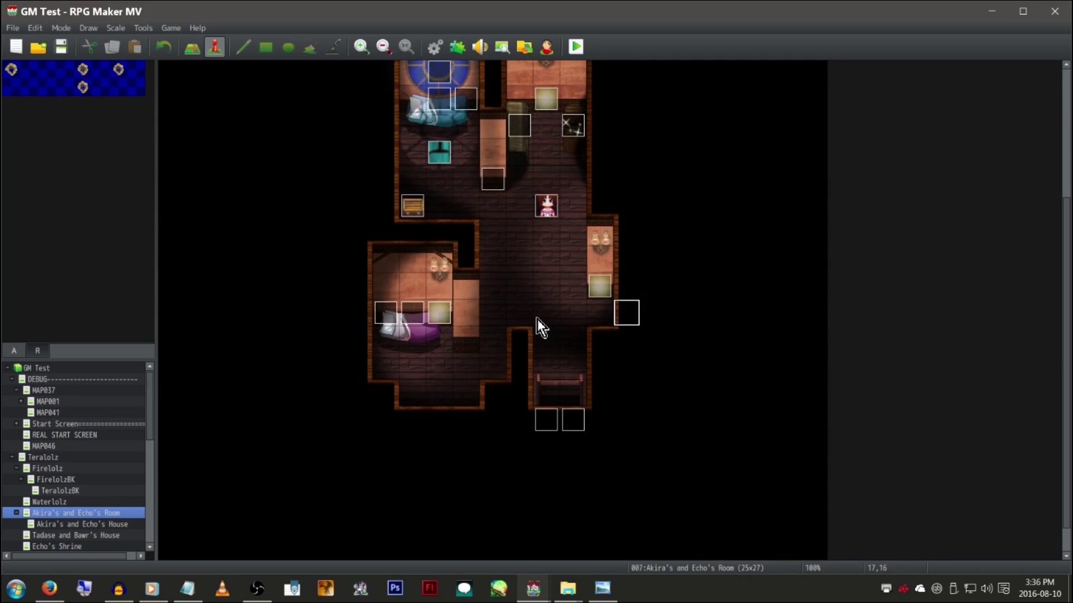
left_click(144, 28)
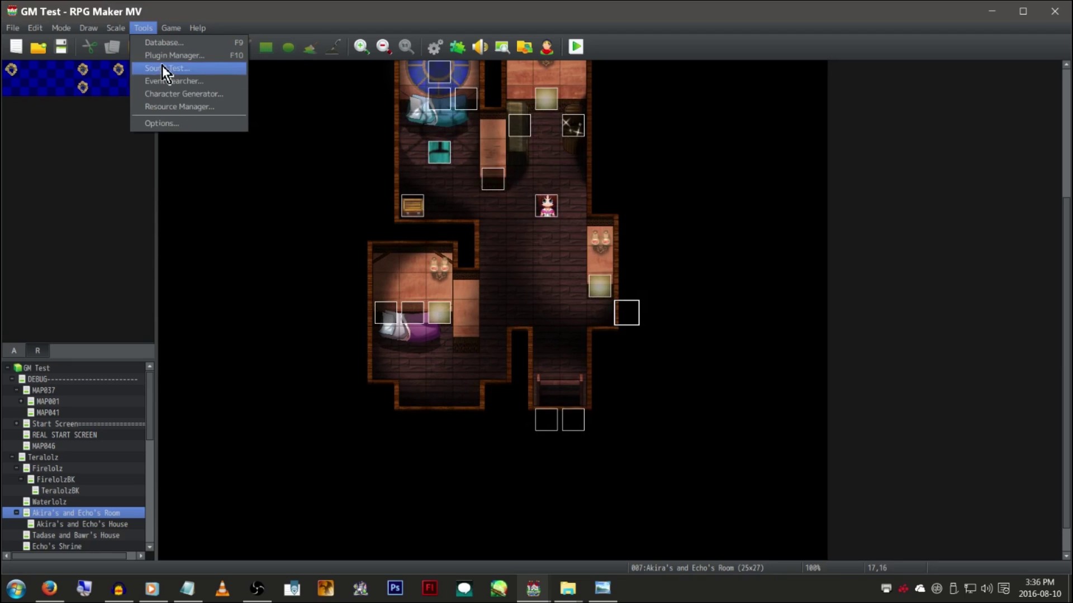
Set the Object Selector option back to Smart
left_click(176, 122)
left_click(600, 351)
left_click(598, 389)
left_click(525, 372)
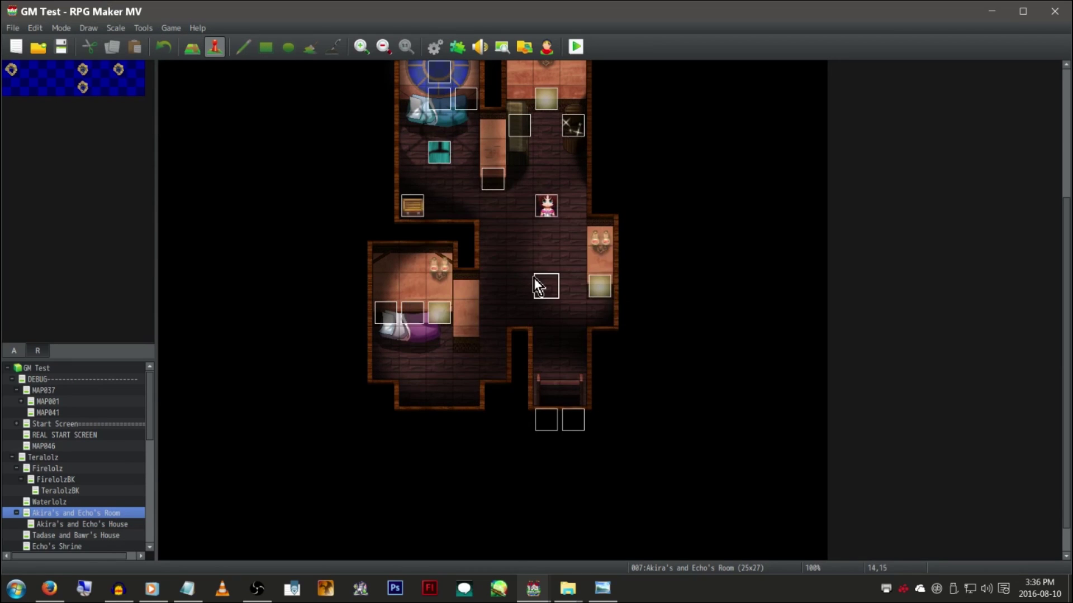
Create a test event requiring item 0023 Seed of Protection, then cancel editing it
double_click(534, 277)
left_click(283, 268)
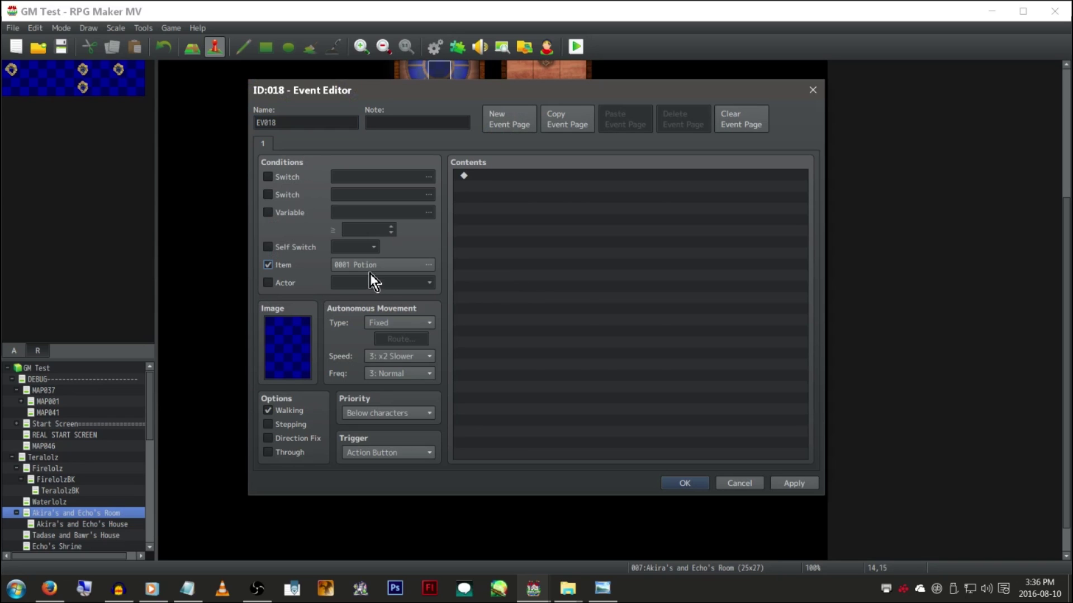
left_click(372, 270)
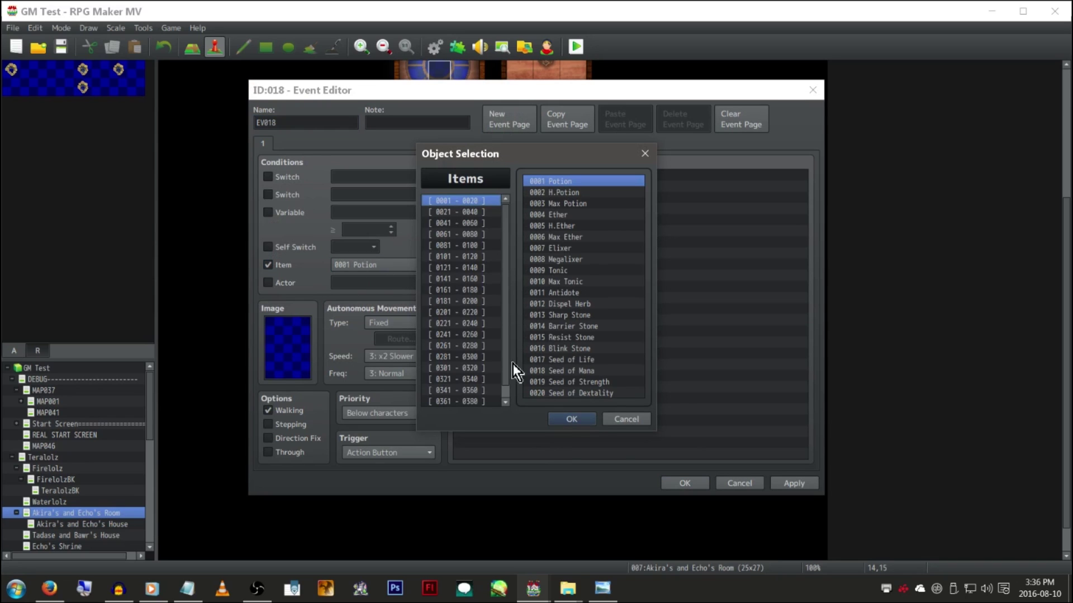
left_click(483, 213)
double_click(576, 205)
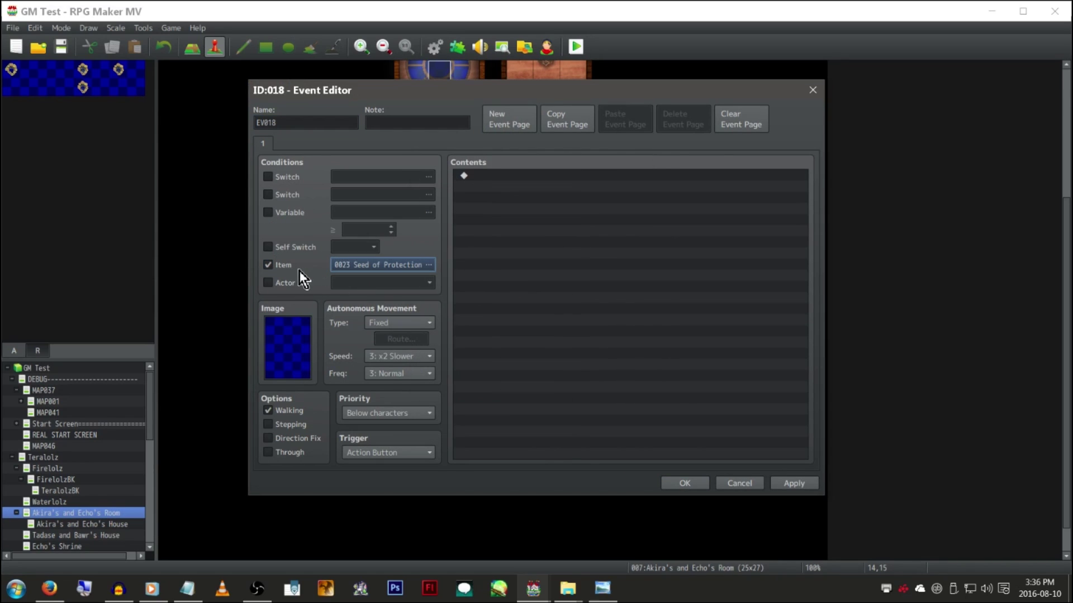
left_click(344, 263)
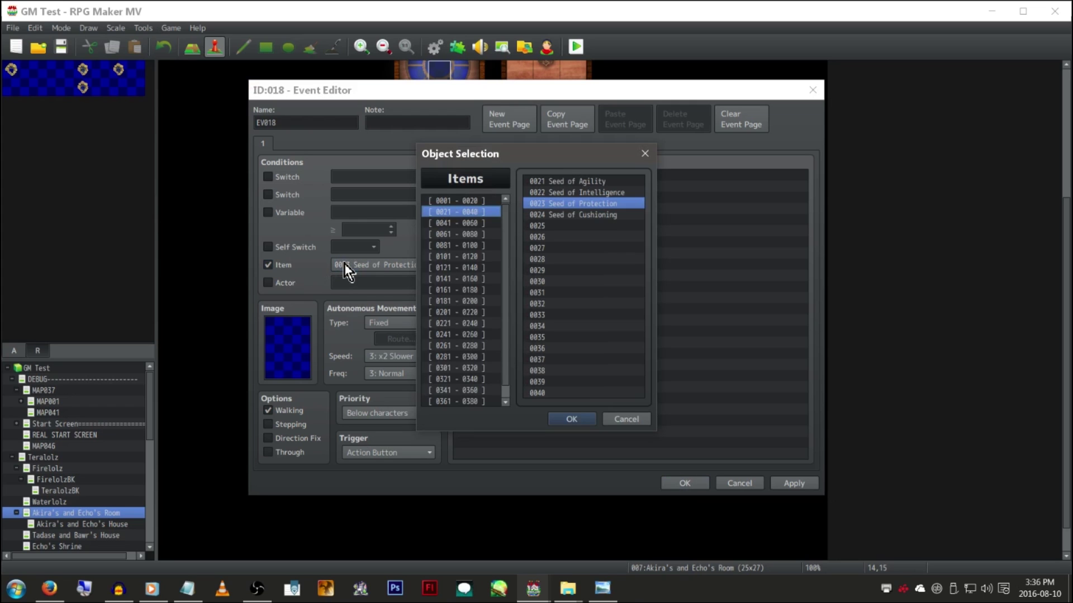
left_click(620, 419)
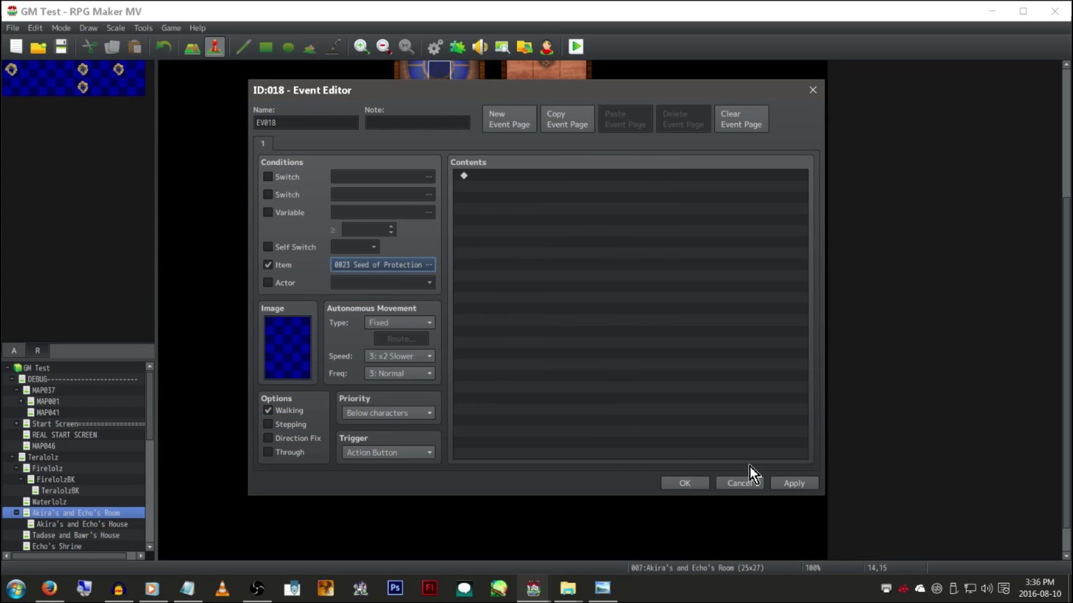
left_click(748, 485)
left_click(534, 323)
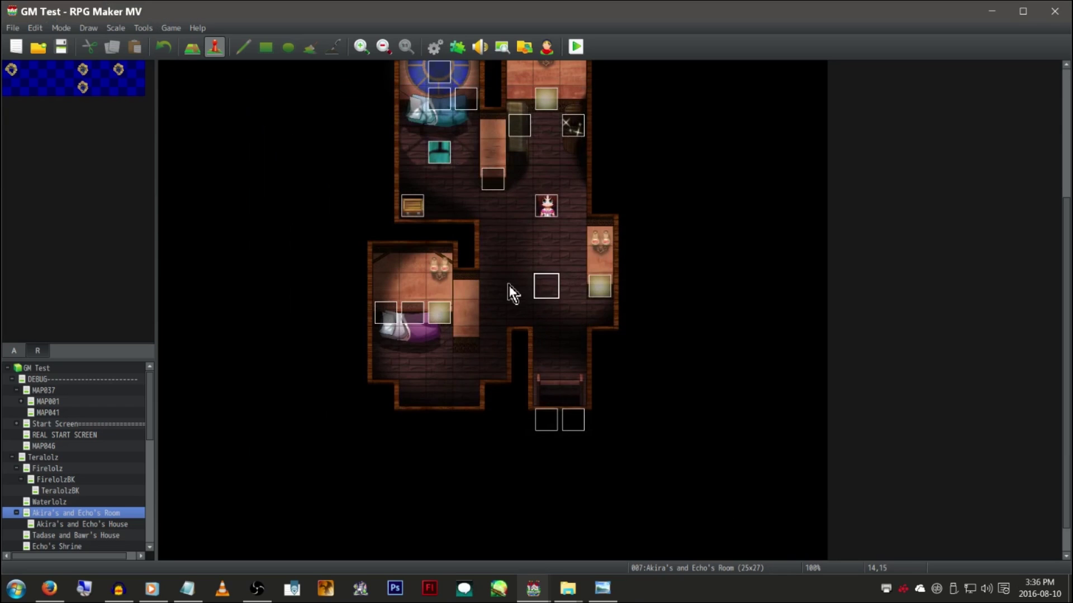
right_click(310, 182)
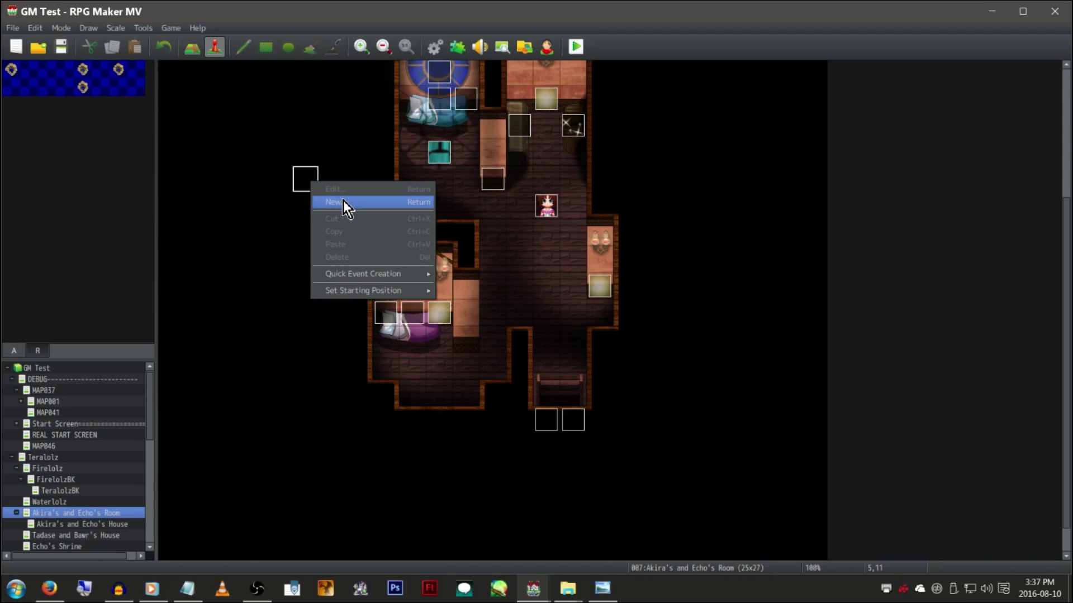
left_click(332, 125)
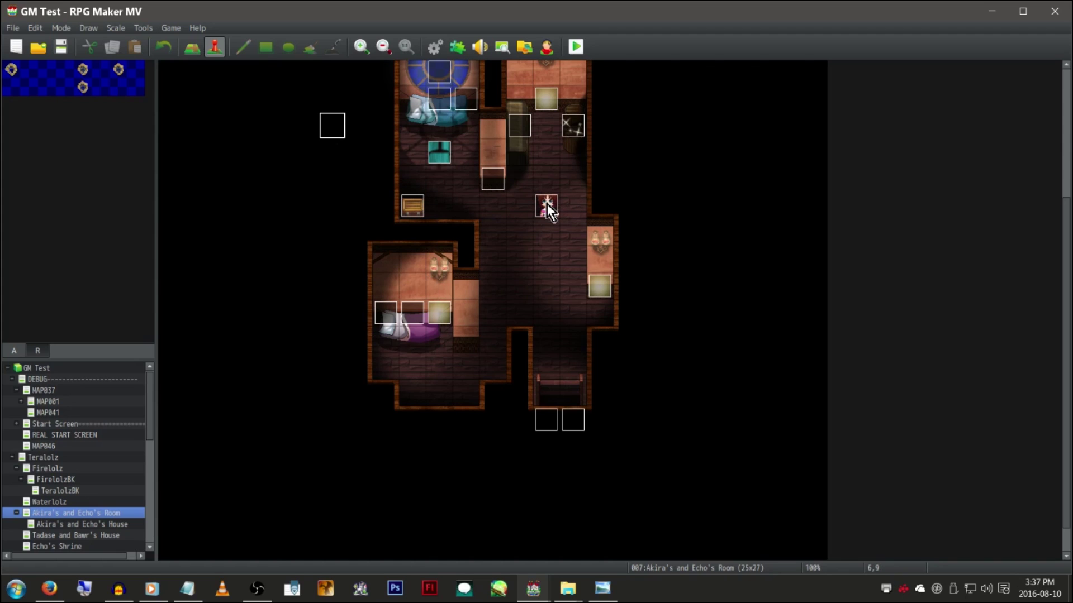
double_click(547, 203)
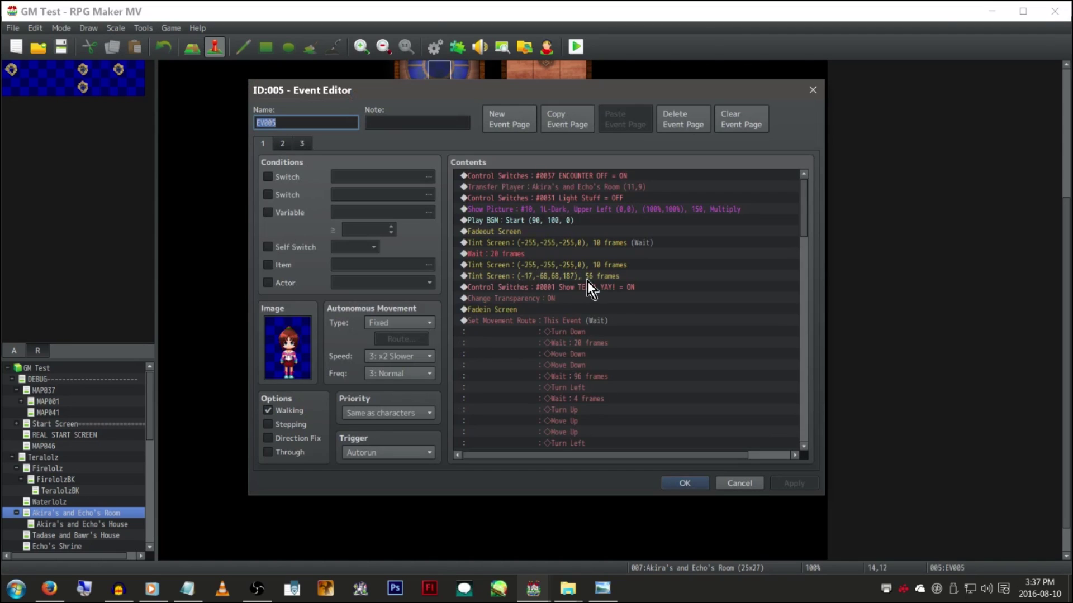
right_click(552, 188)
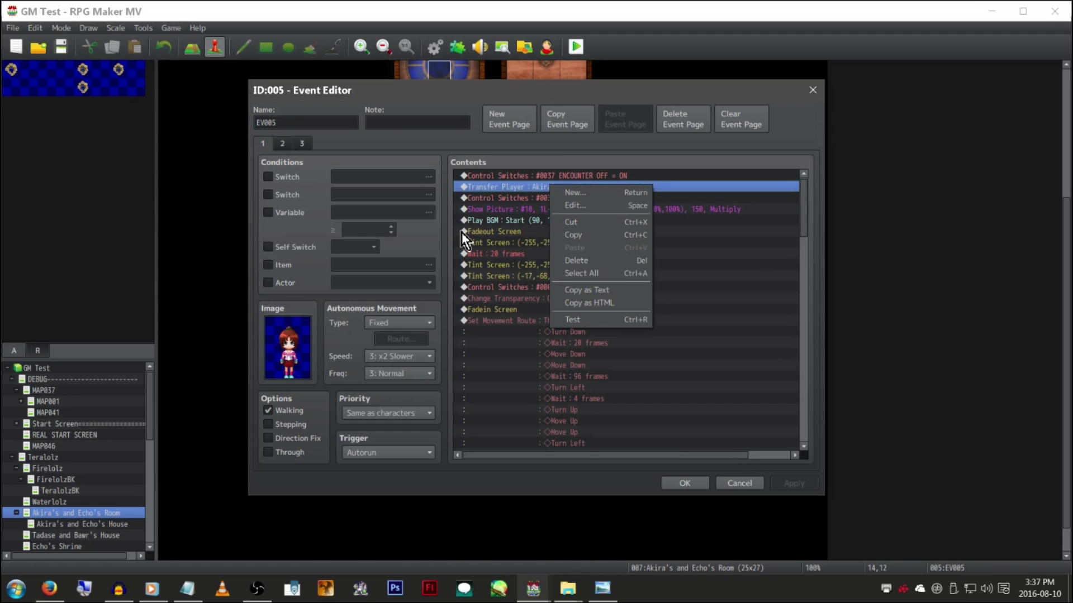
left_click(511, 211)
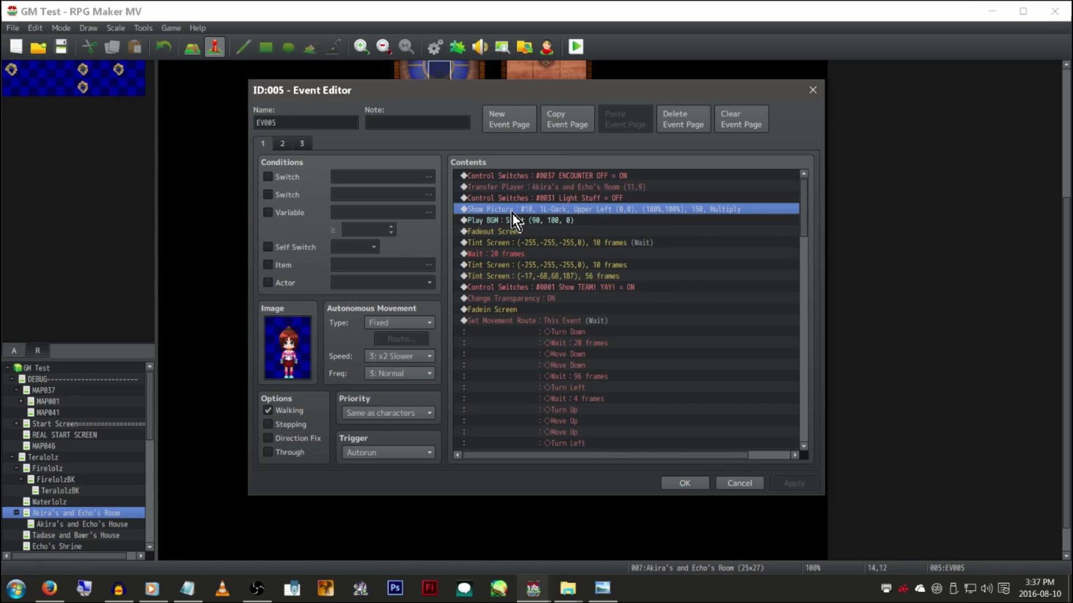
right_click(582, 227)
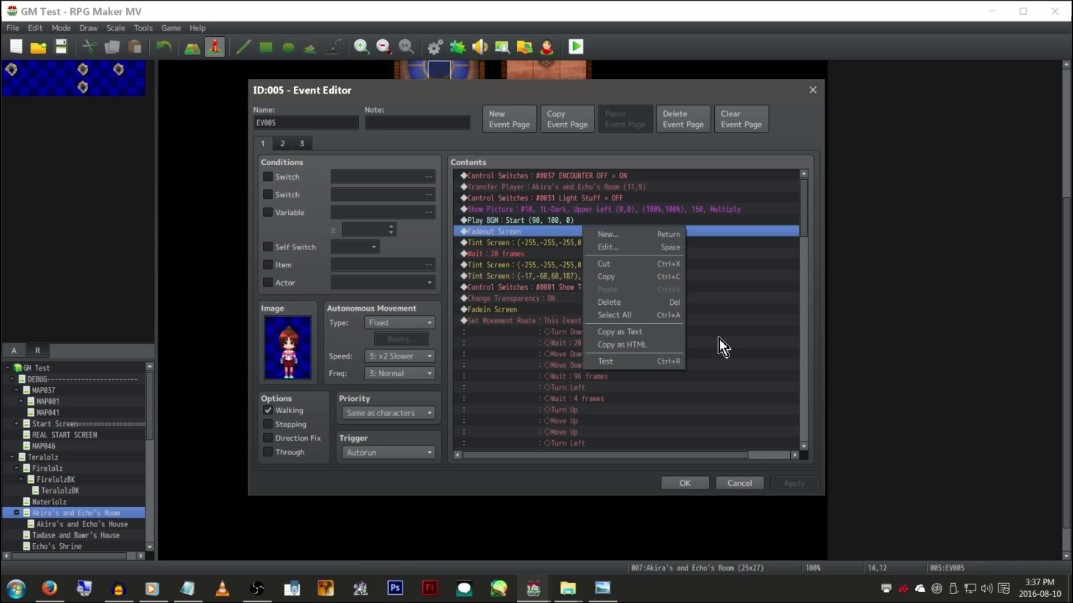
left_click(743, 321)
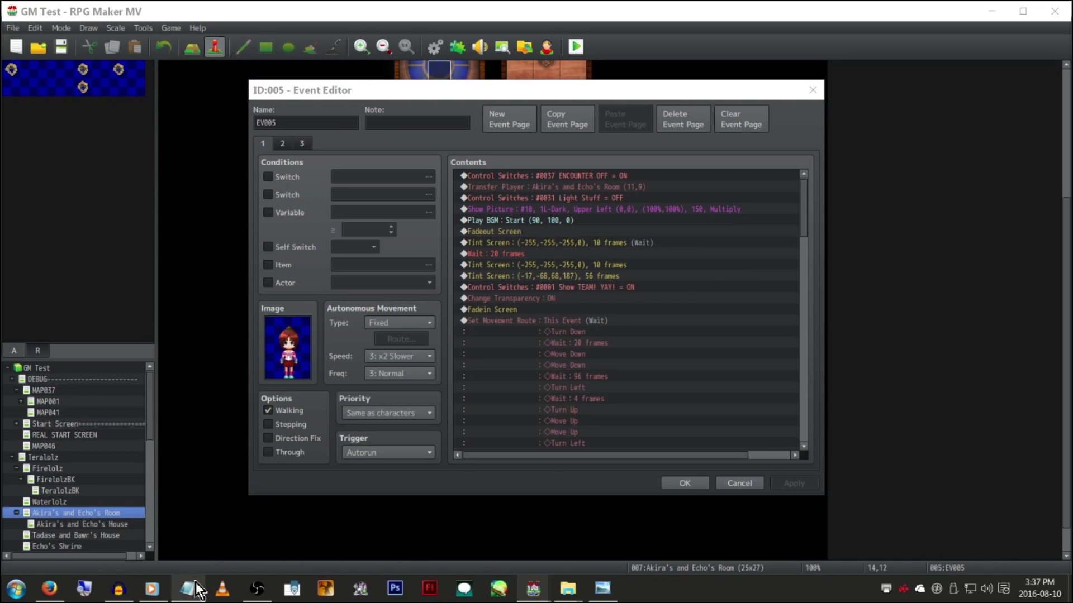
Start a new blank Notepad document and move it aside from the Event Editor
right_click(188, 588)
left_click(226, 513)
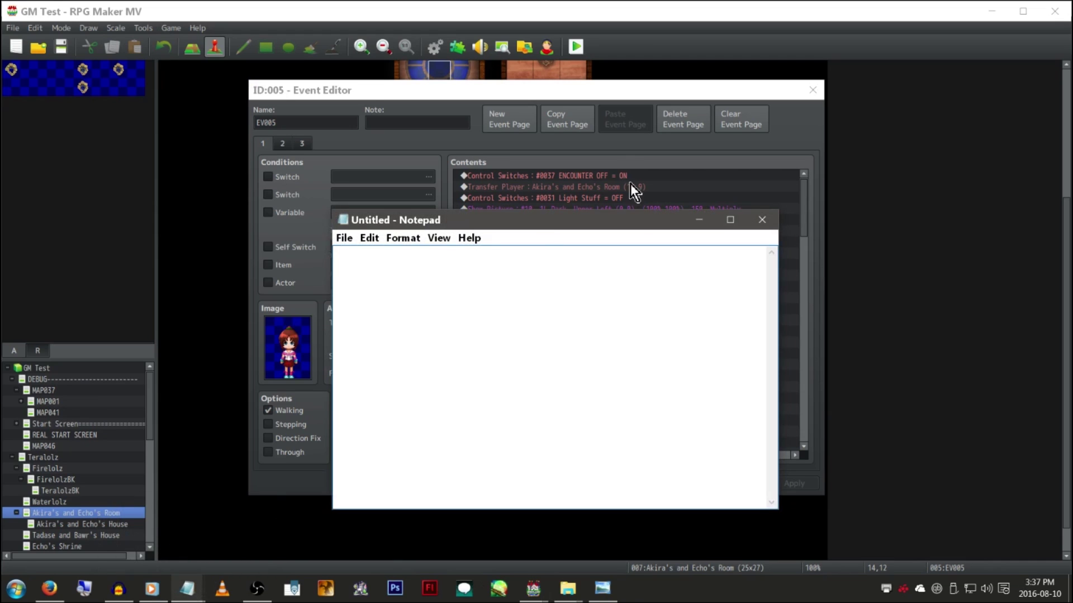
left_click_drag(629, 219, 642, 272)
left_click(635, 257)
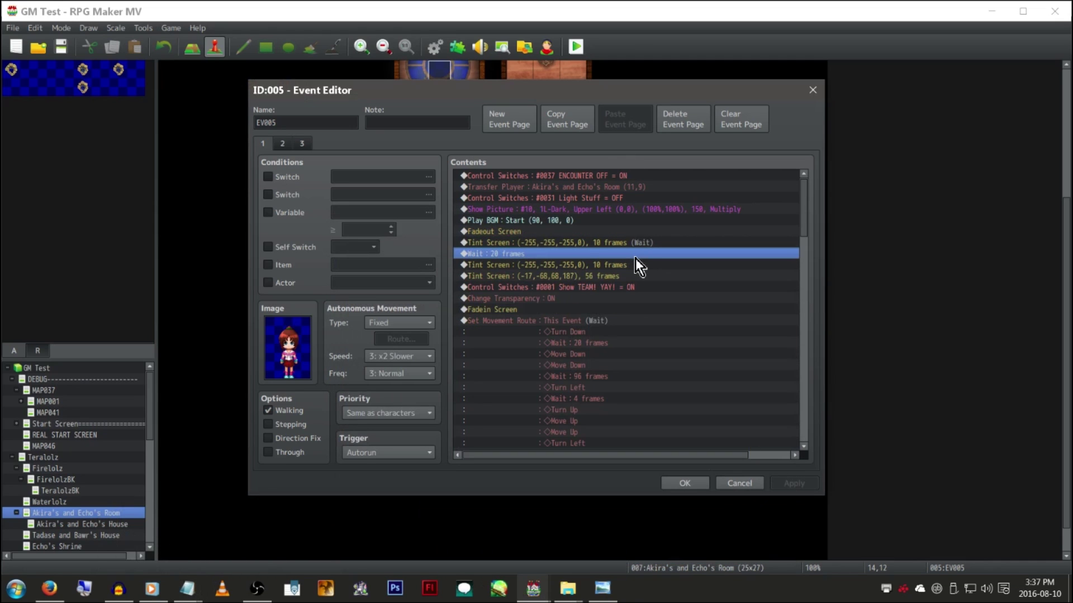
Copy EV005's commands from Control Switches through Fadein Screen as plain text
left_click_drag(621, 177, 615, 307)
right_click(611, 257)
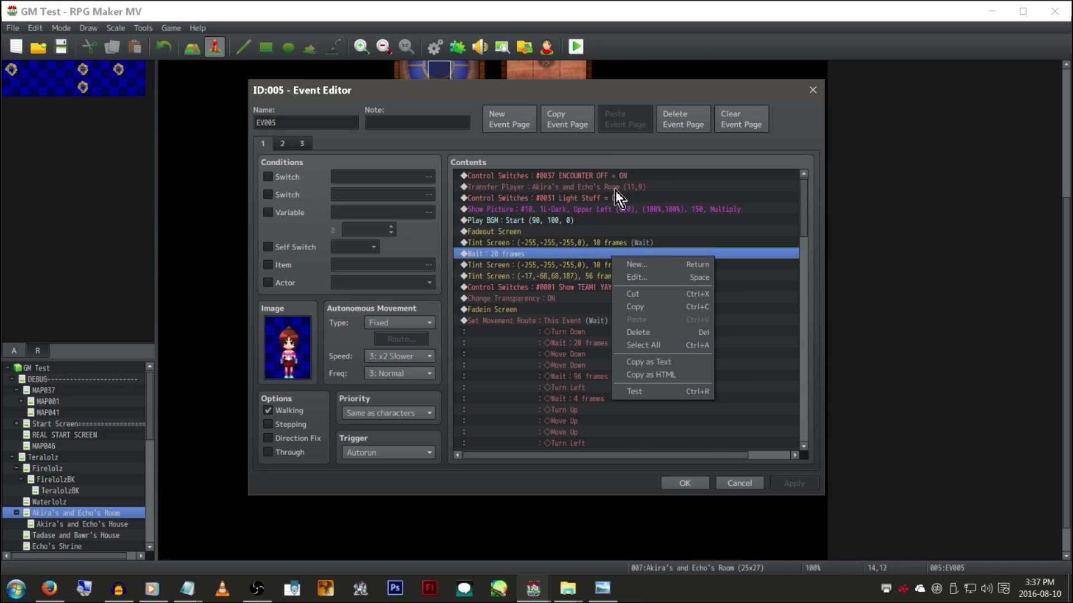
left_click_drag(631, 179, 612, 313)
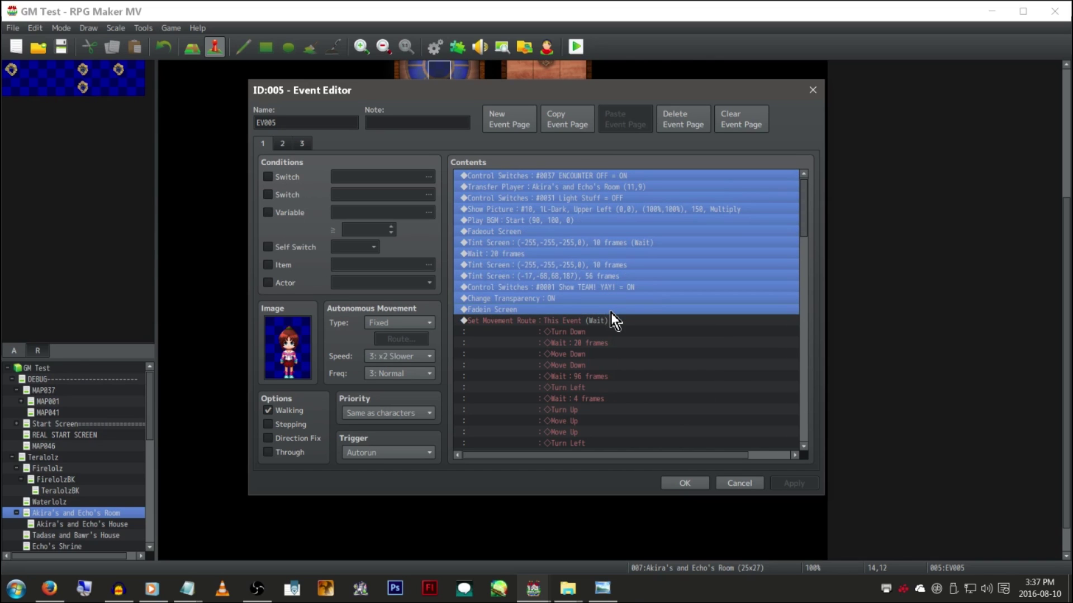
right_click(595, 220)
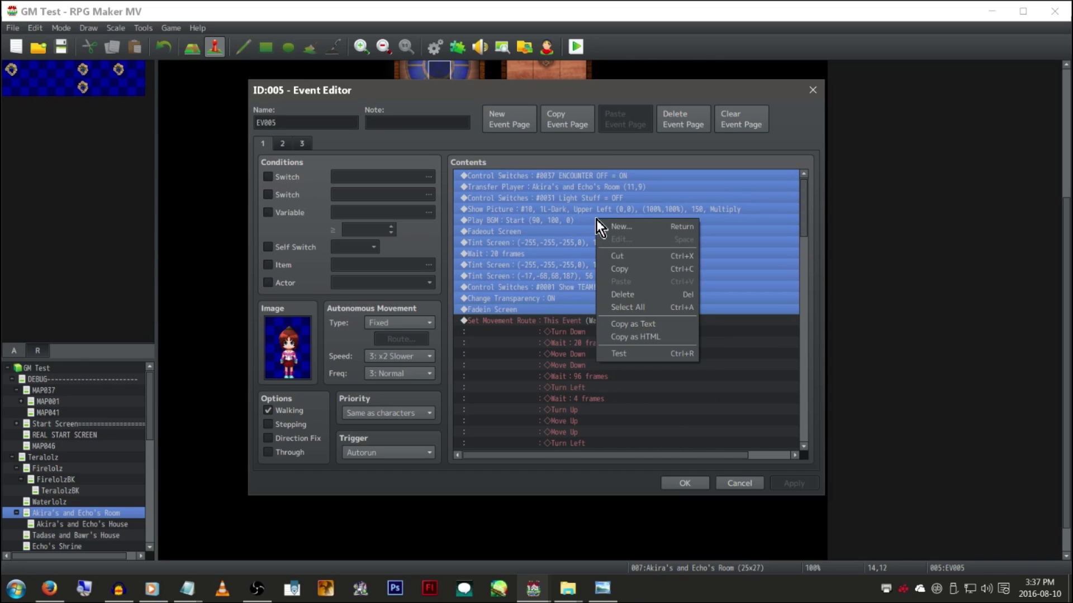
left_click(670, 326)
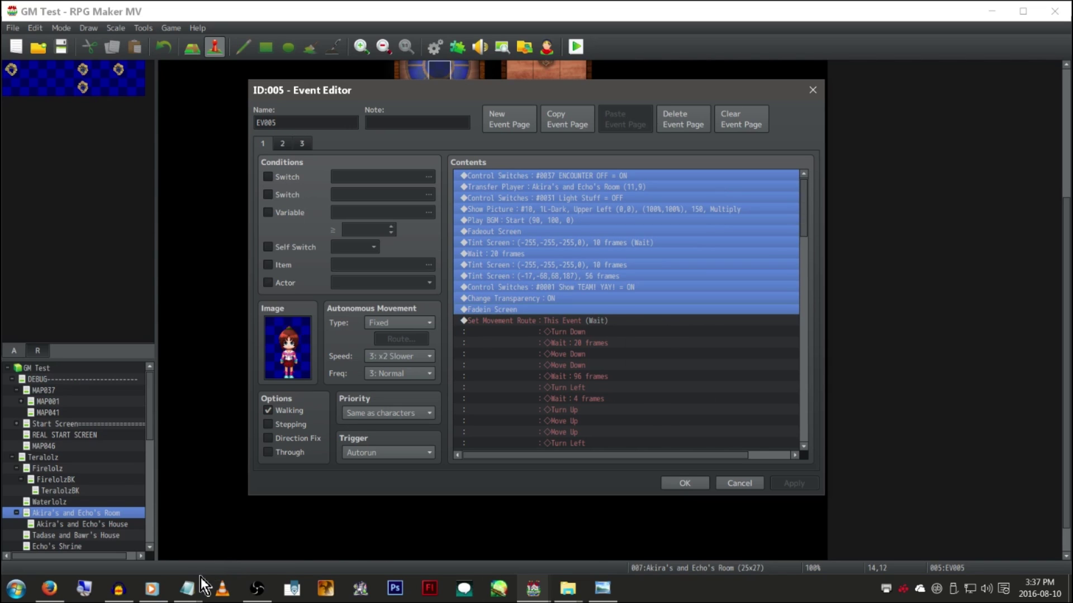
Paste the 13 commands into Notepad, maximize it, and return to the Event Editor
mouse_move(203, 586)
left_click(235, 555)
key("ctrl+v")
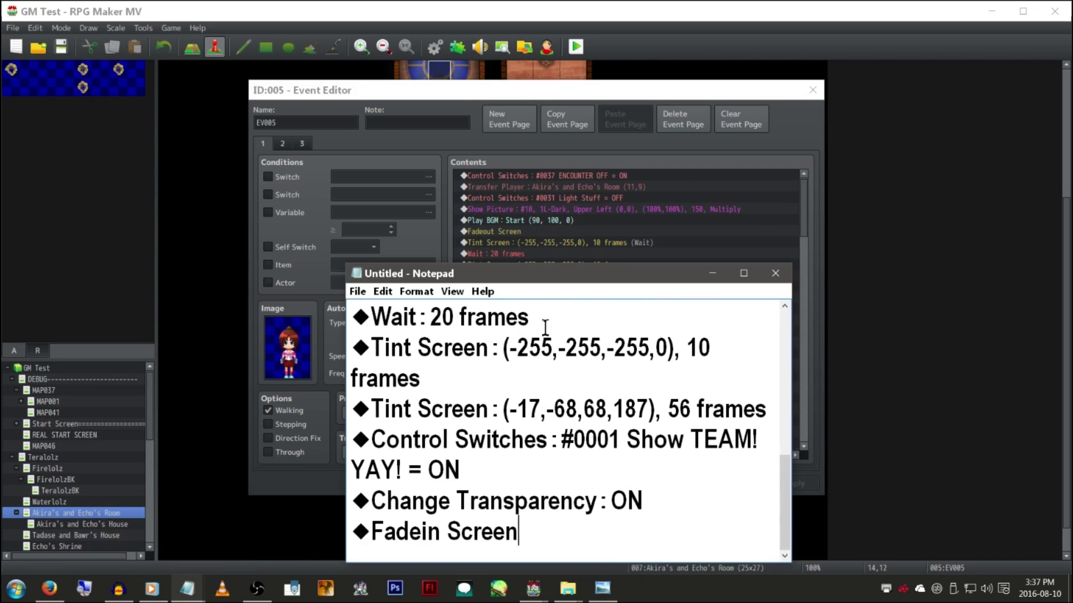
double_click(546, 276)
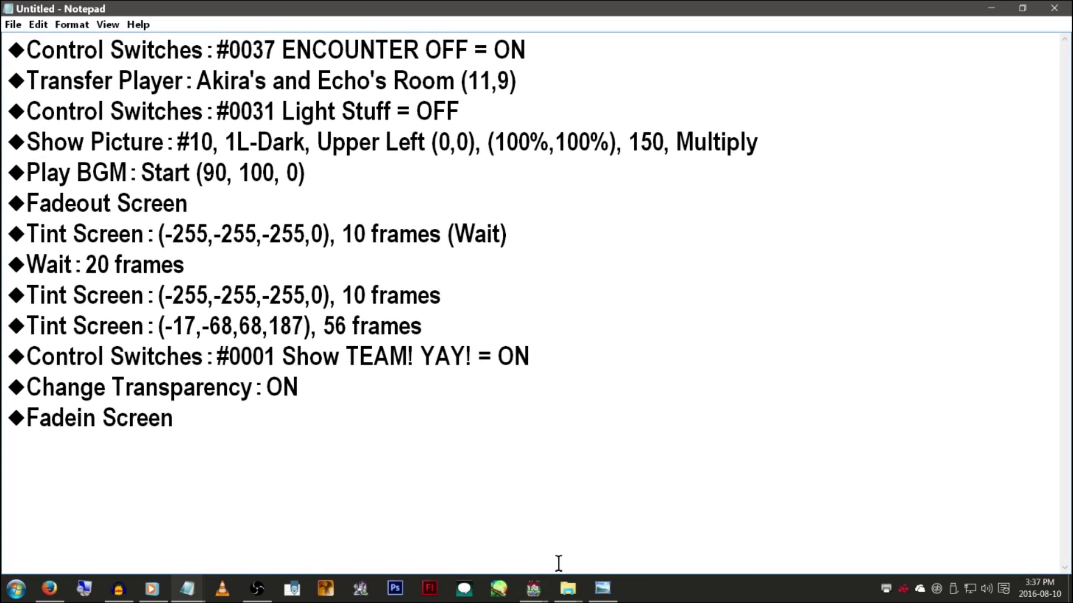
left_click(534, 588)
left_click(451, 520)
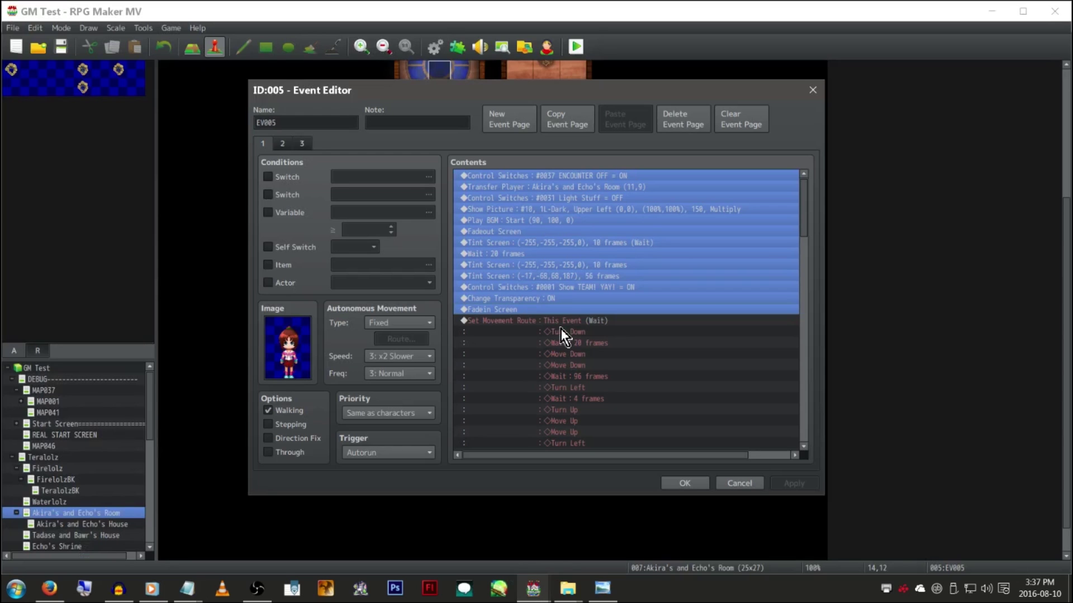
Copy the selected commands as HTML and replace Notepad's text with that markup
right_click(585, 220)
left_click(652, 340)
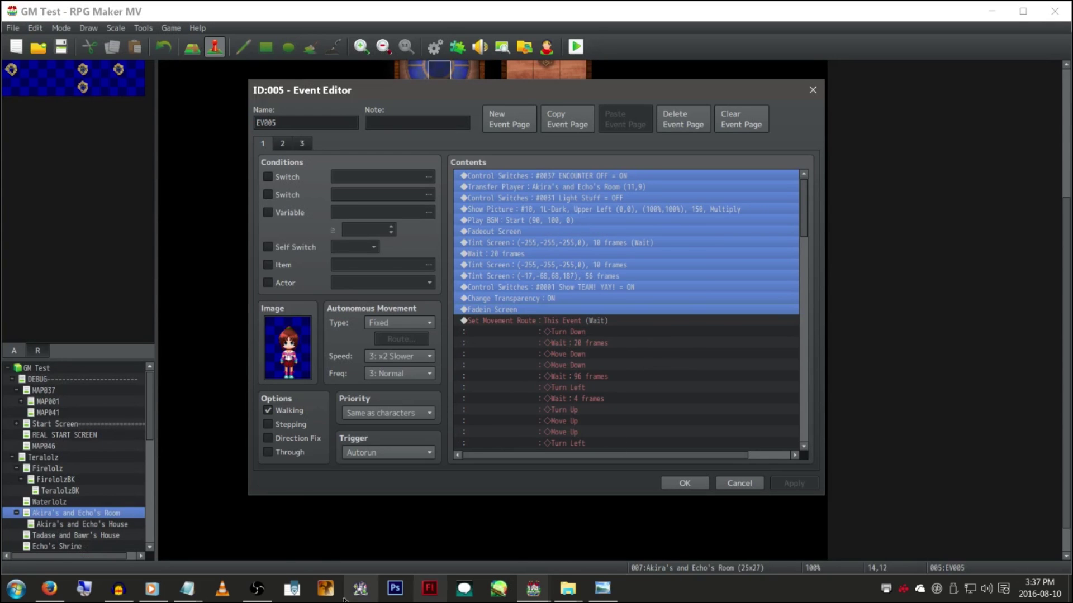
left_click(187, 588)
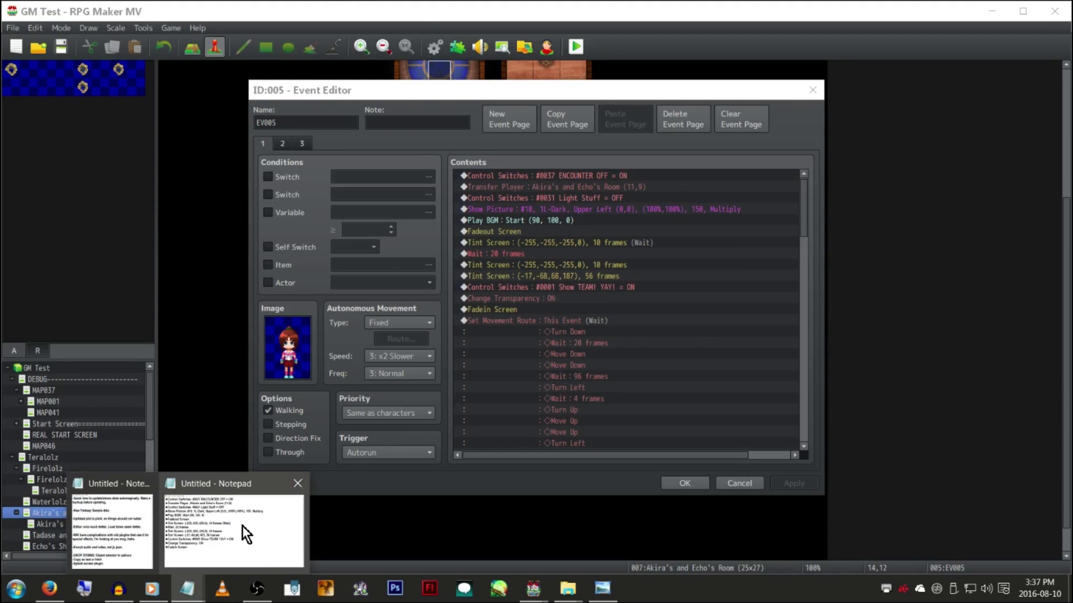
left_click(243, 525)
key("ctrl+a")
key("ctrl+v")
Review the font-colour-tagged HTML lines, then close Notepad without saving
scroll(415, 316, "up", 1)
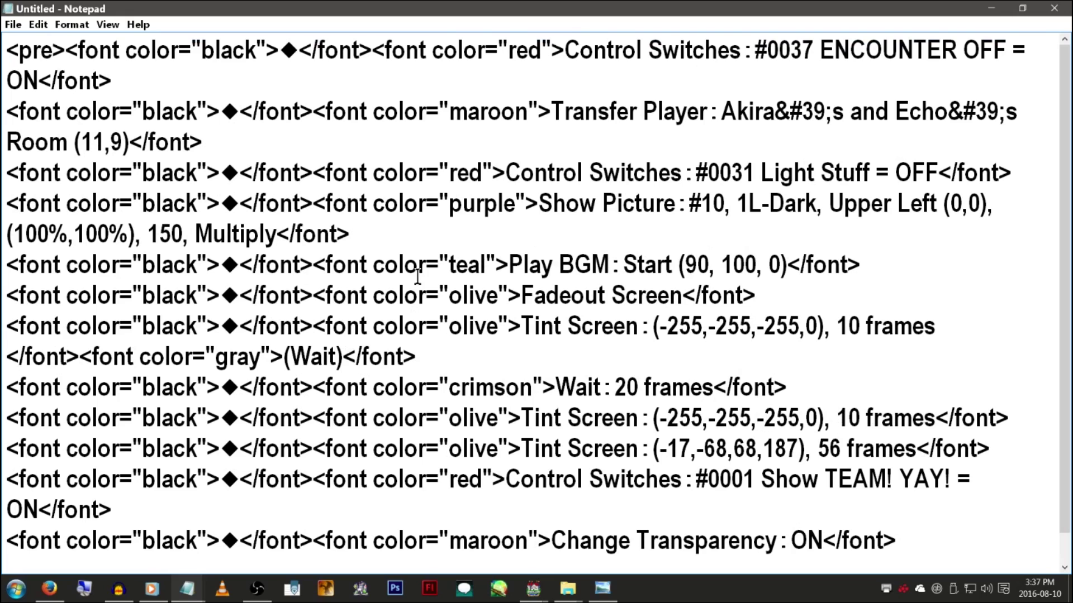
scroll(449, 208, "down", 1)
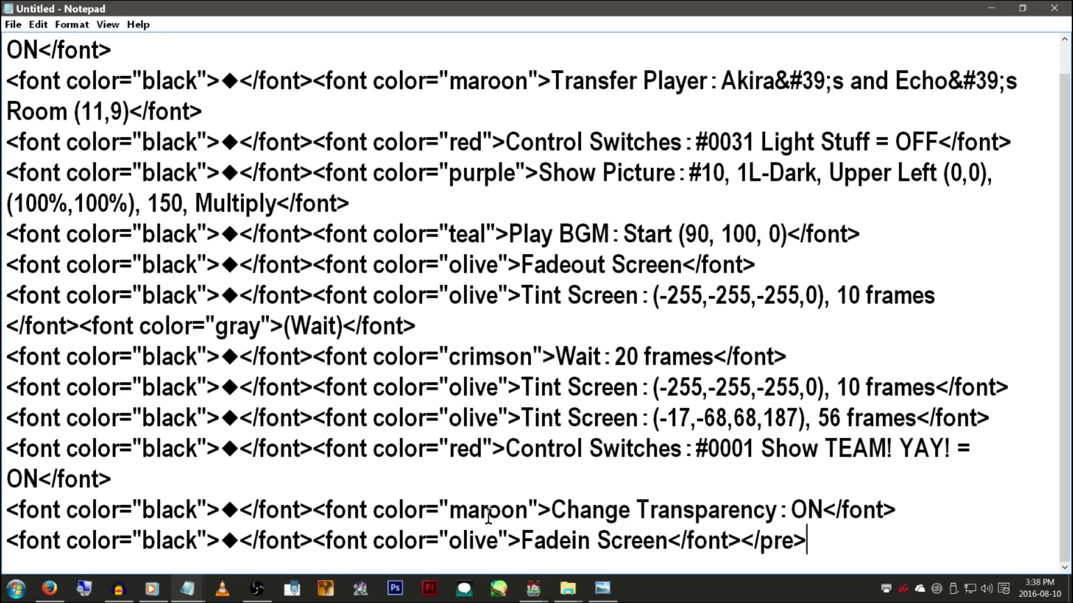
scroll(447, 500, "up", 1)
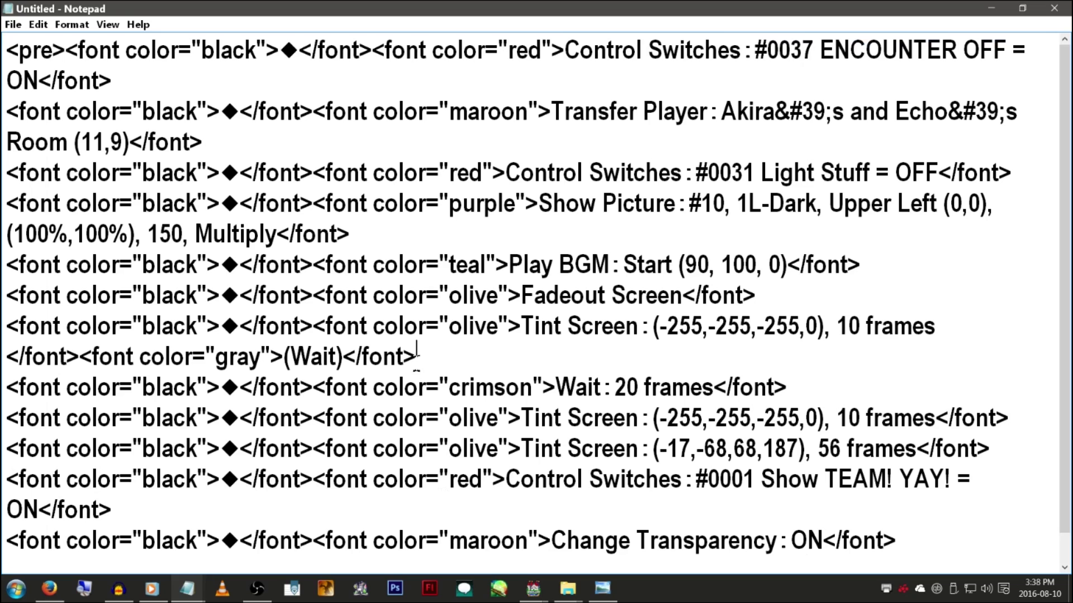
left_click(1058, 10)
left_click(565, 296)
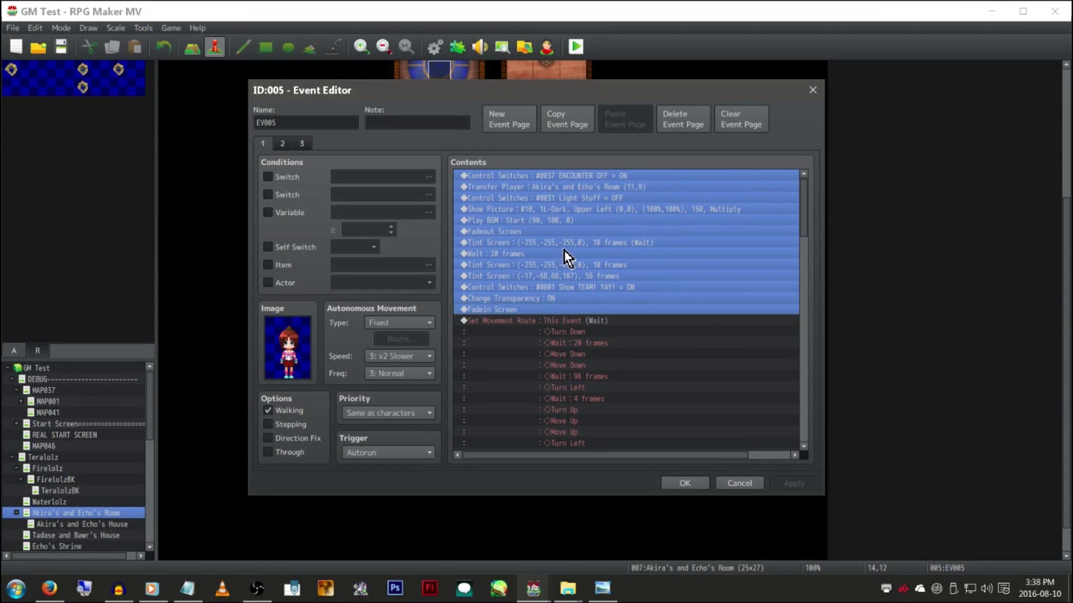
Cancel the Event Editor, deselect EV005, and view then cancel Map Properties for Akira's and Echo's Room
left_click(733, 484)
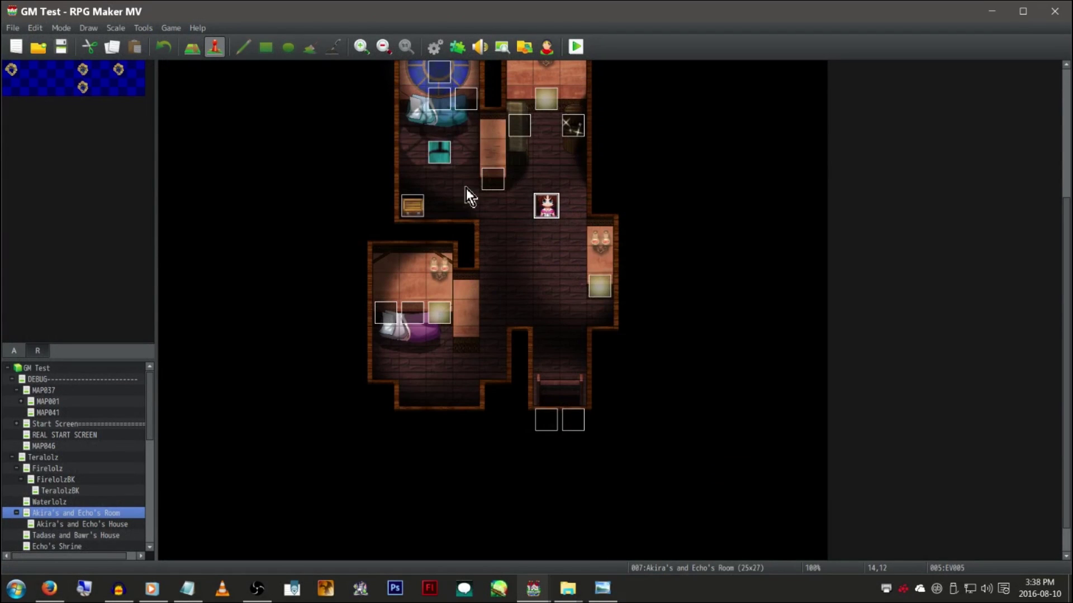
left_click(262, 148)
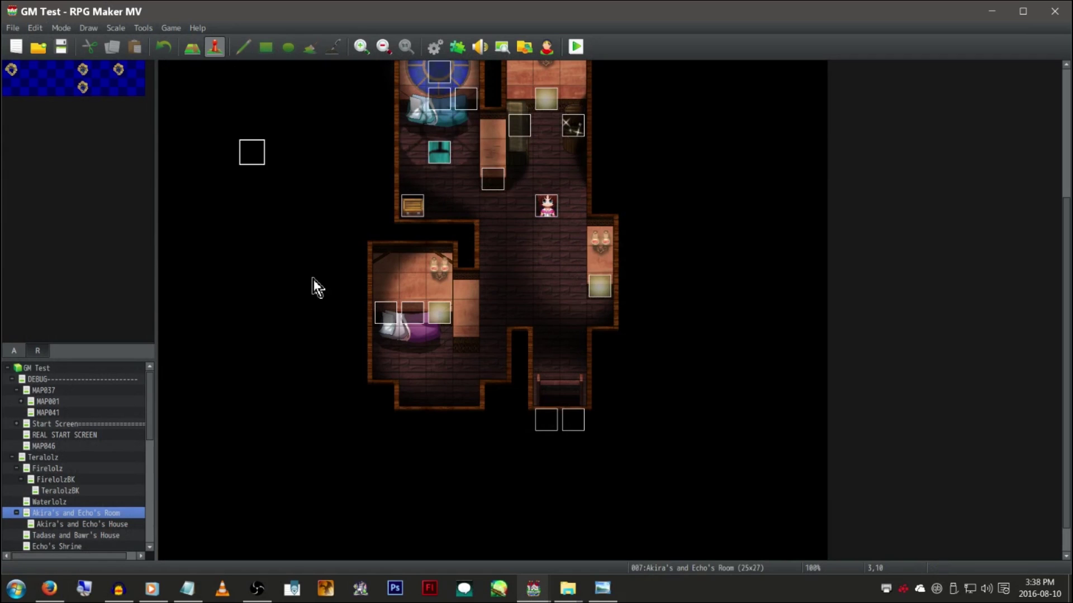
right_click(141, 515)
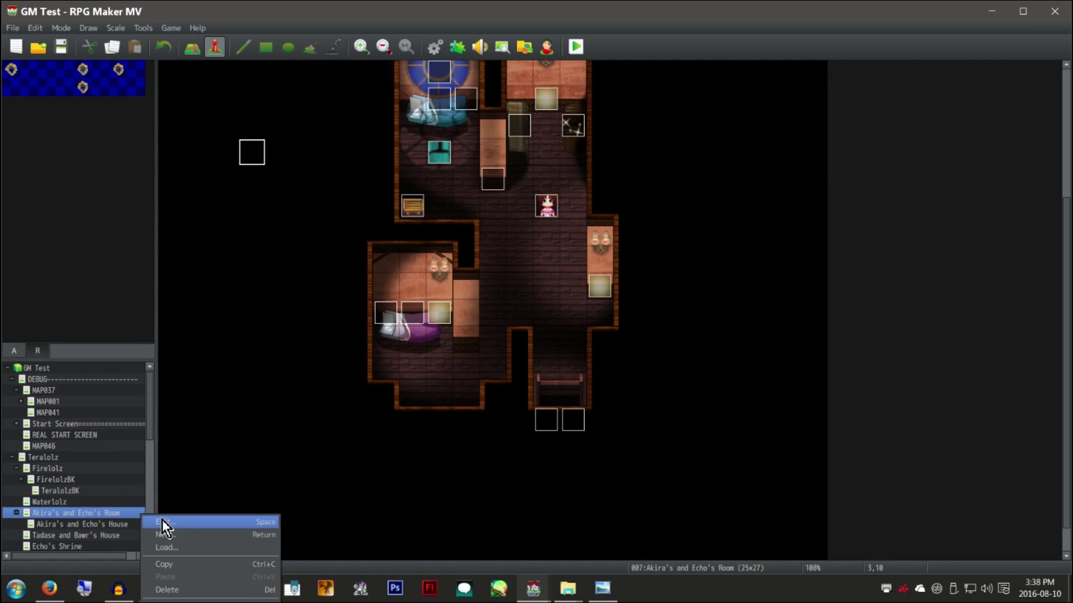
left_click(162, 521)
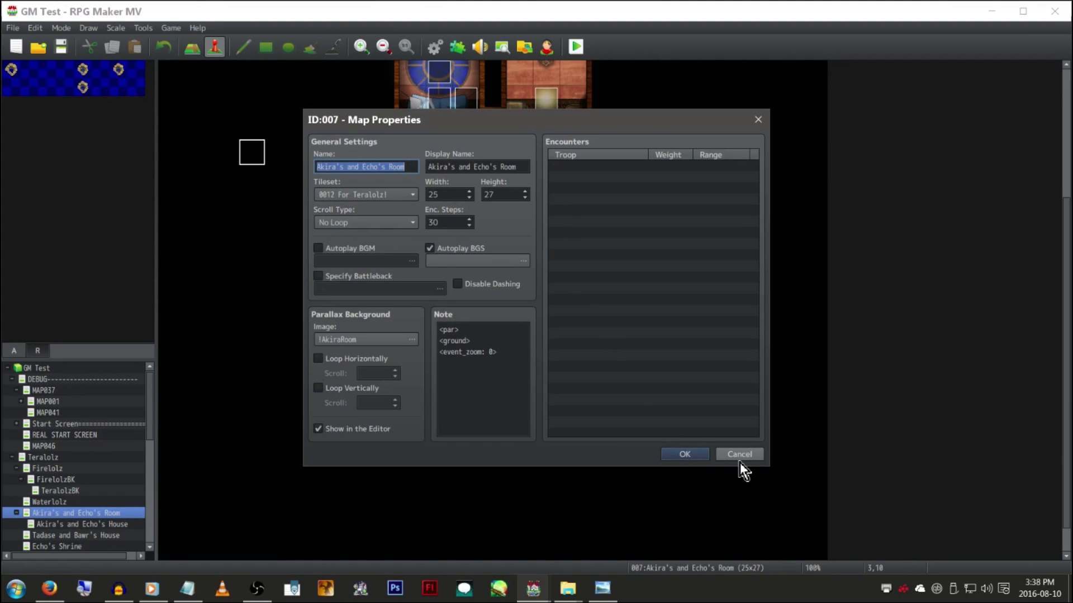
left_click(740, 458)
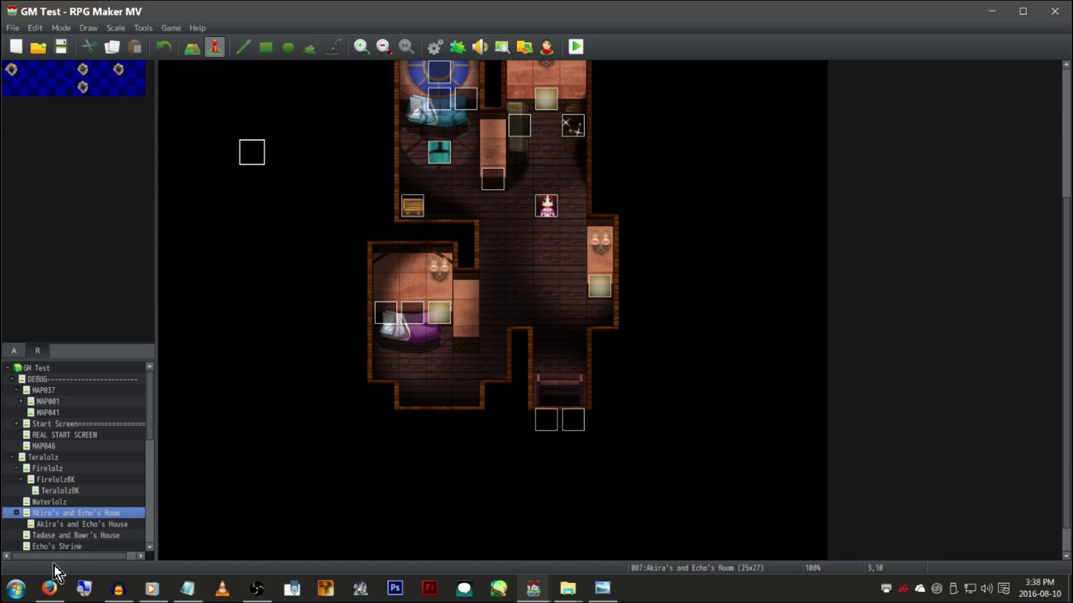
In Firefox, highlight the standalone-version download line, then move to the yanfly.moe release notes
left_click(48, 591)
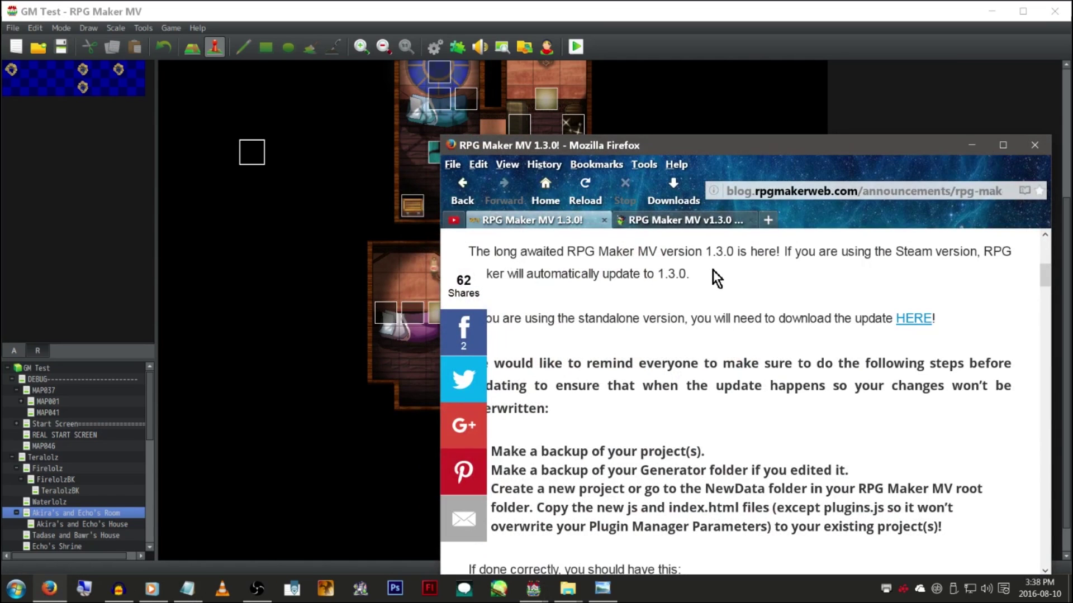
scroll(733, 367, "up", 3)
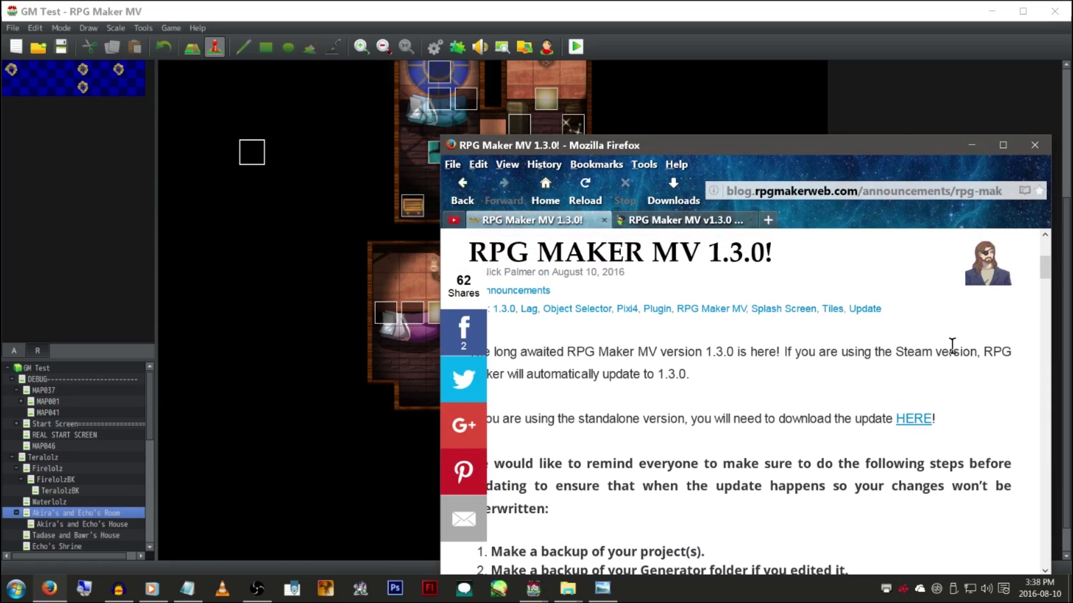
left_click_drag(939, 420, 815, 394)
left_click(759, 393)
left_click(699, 225)
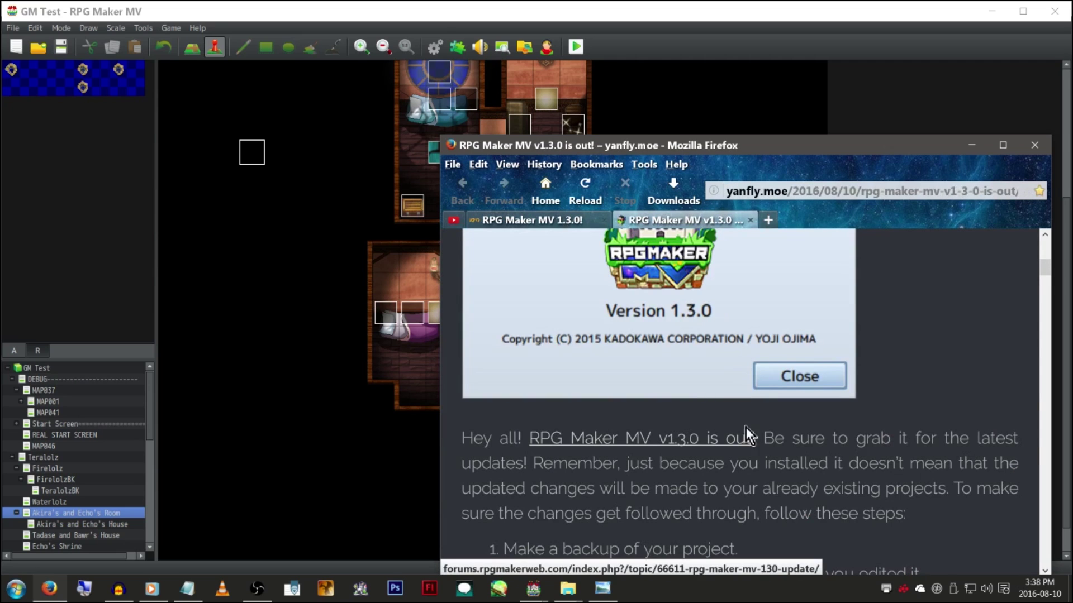
Read the v1.3.0 script changes for rpg_core.js, rpg_managers.js and rpg_objects.js, then return to GM Test
scroll(745, 433, "down", 3)
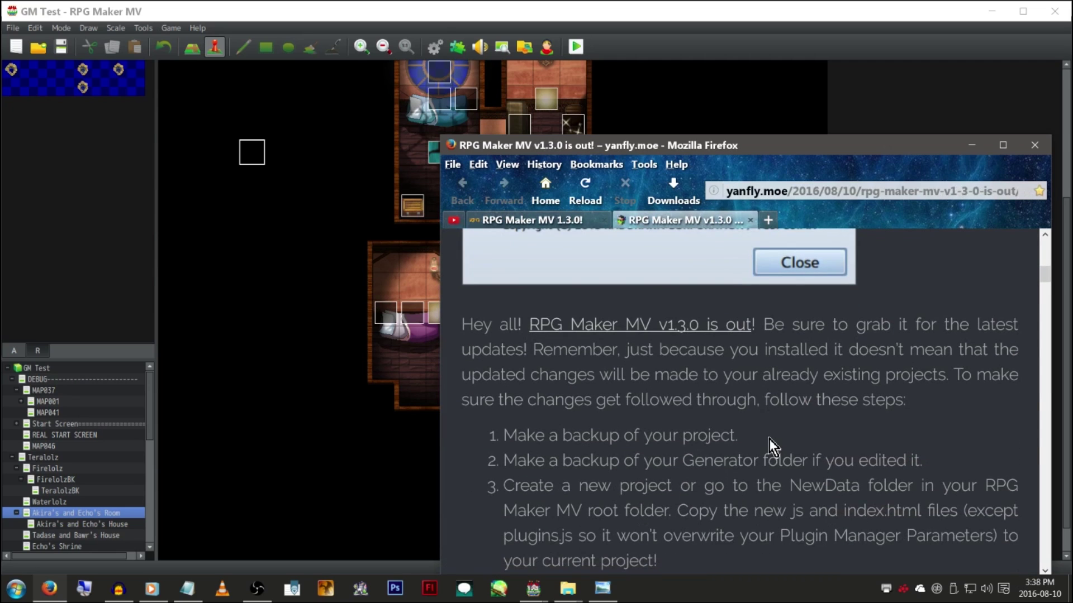
scroll(769, 442, "down", 4)
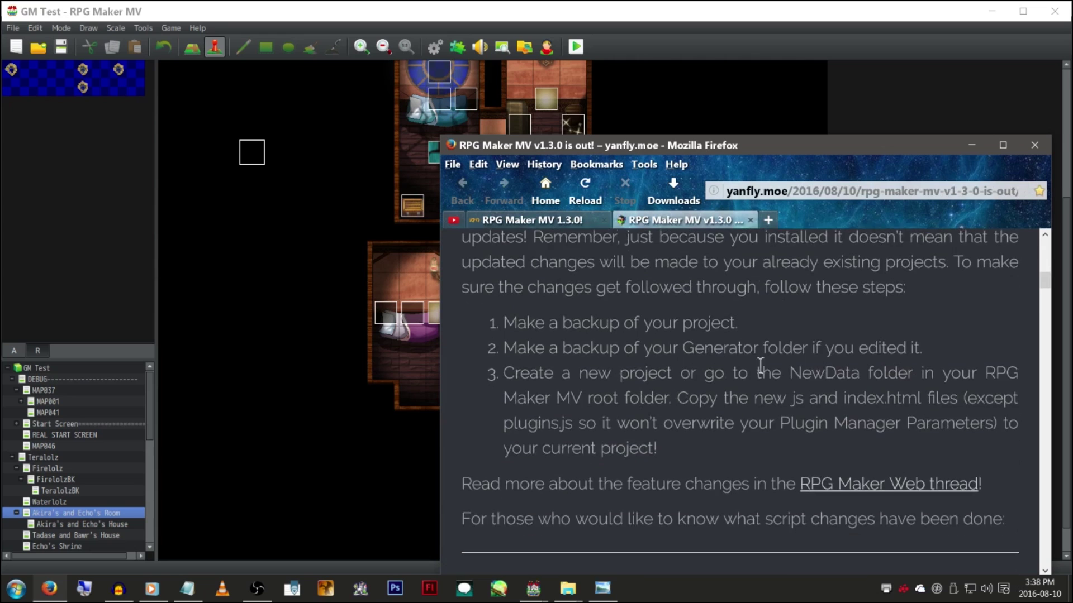
scroll(717, 436, "down", 5)
left_click_drag(642, 363, 713, 444)
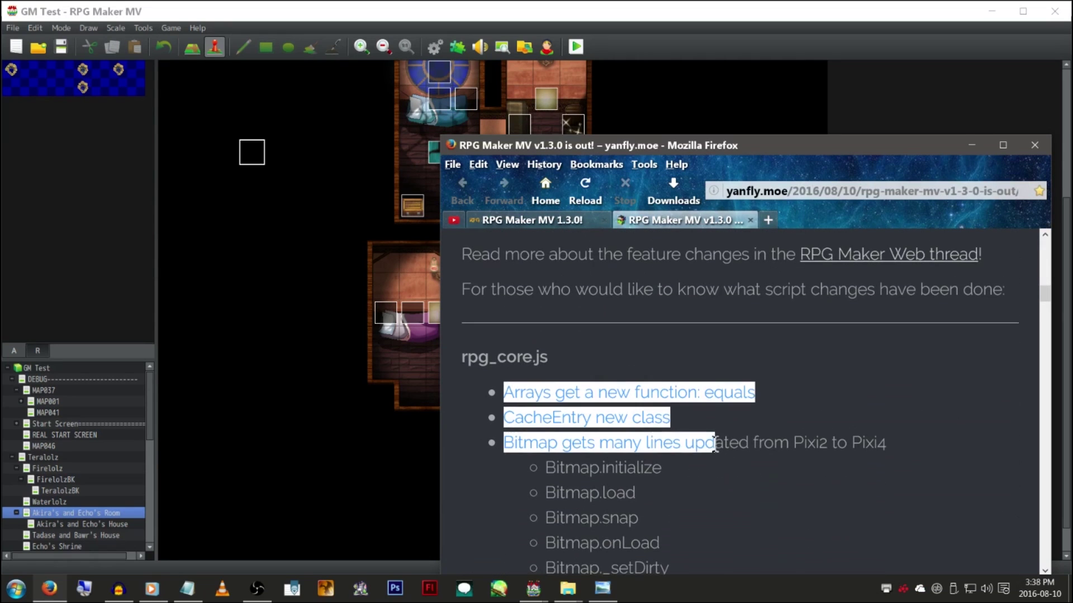
left_click(762, 418)
scroll(763, 418, "down", 2)
scroll(761, 402, "down", 3)
scroll(754, 327, "down", 3)
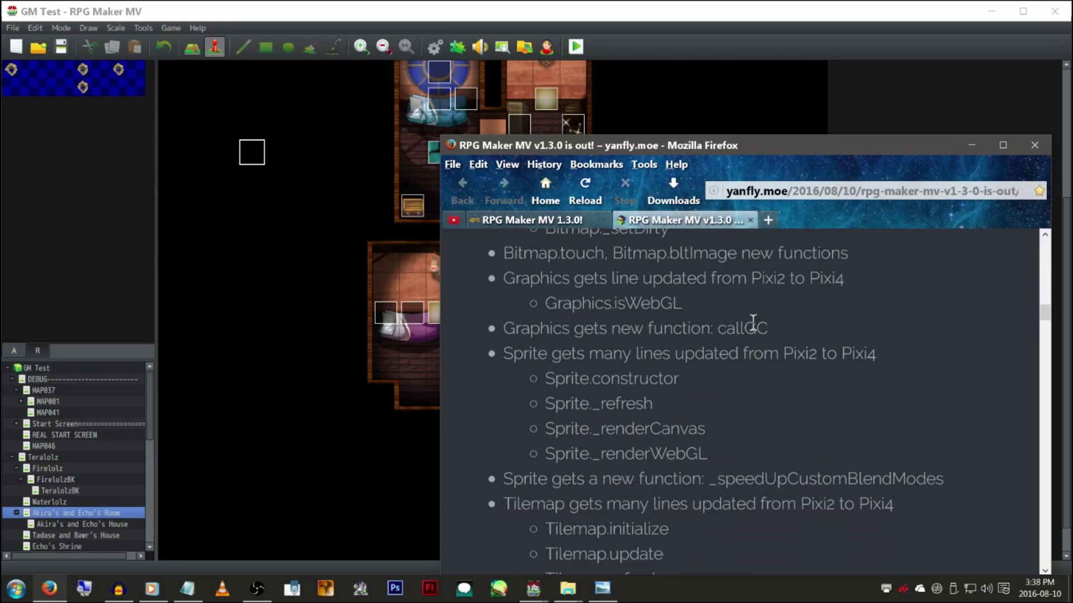
scroll(753, 329, "down", 9)
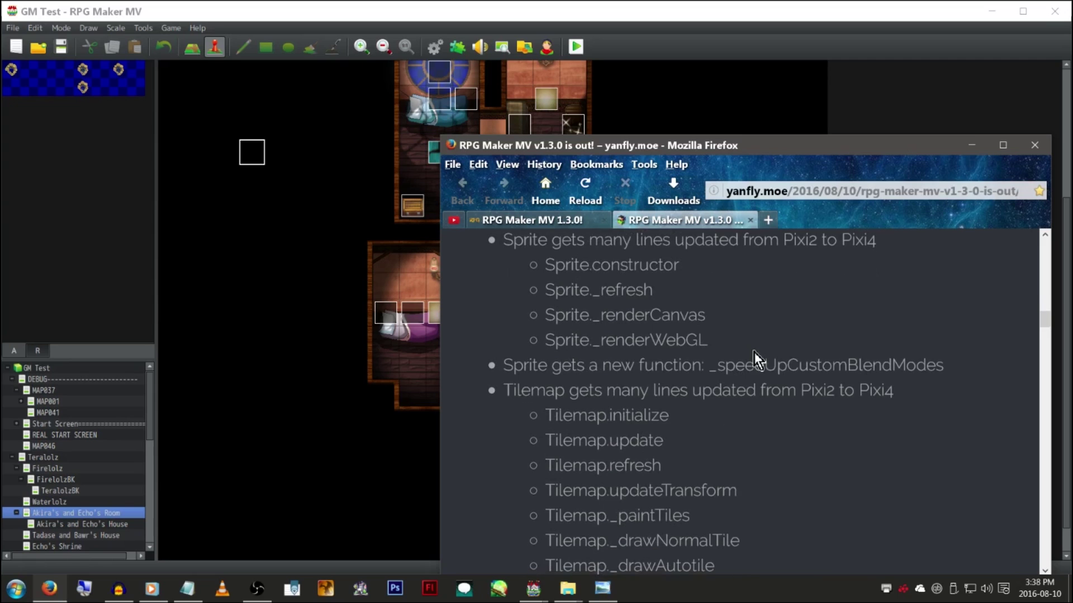
scroll(755, 352, "down", 12)
scroll(754, 349, "down", 15)
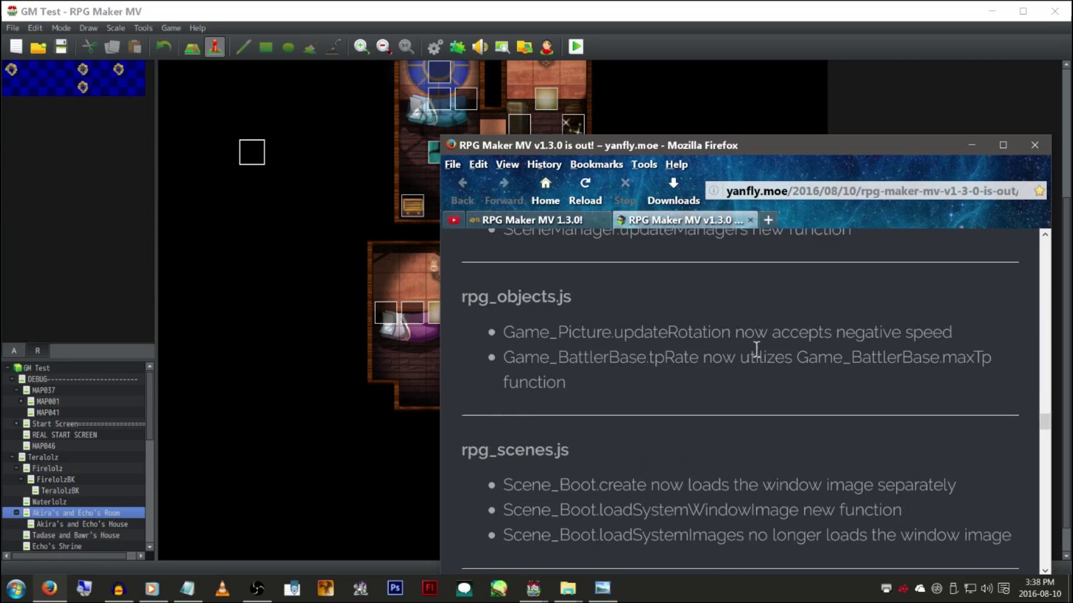
scroll(757, 348, "up", 15)
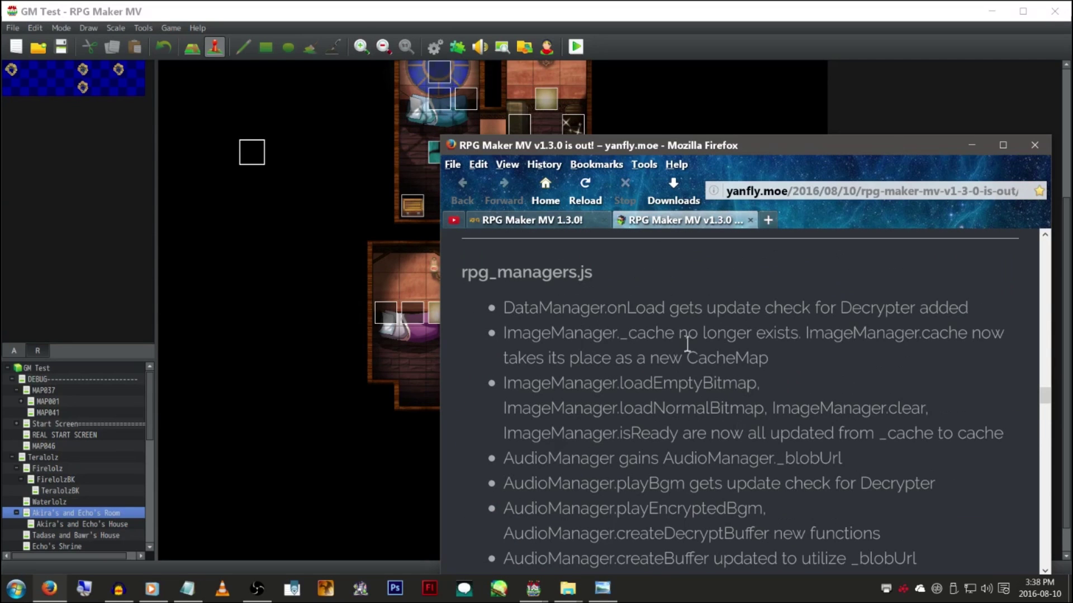
scroll(680, 290, "down", 4)
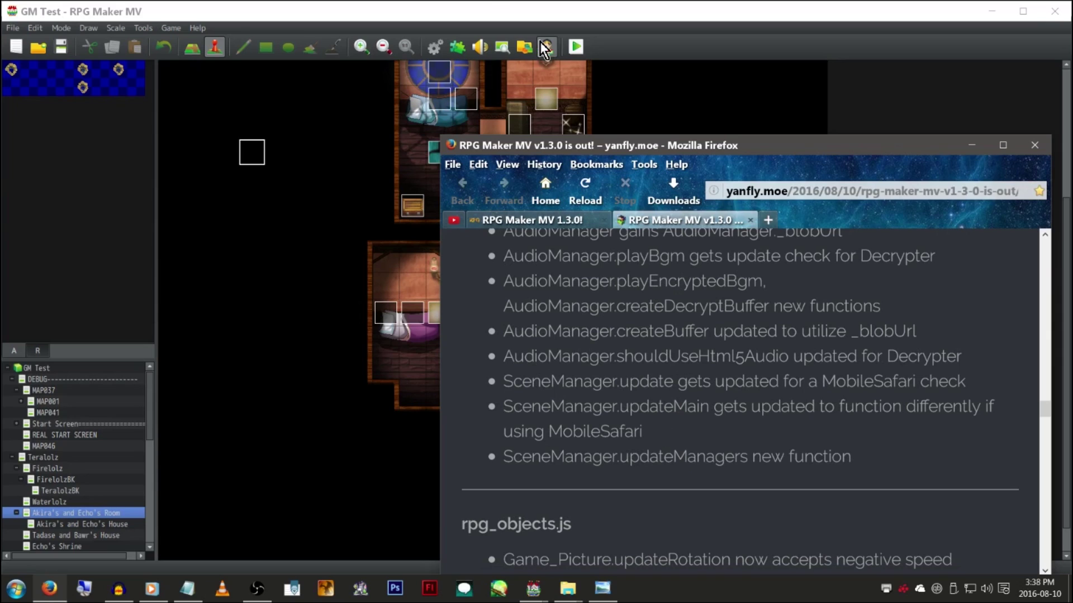
left_click(499, 8)
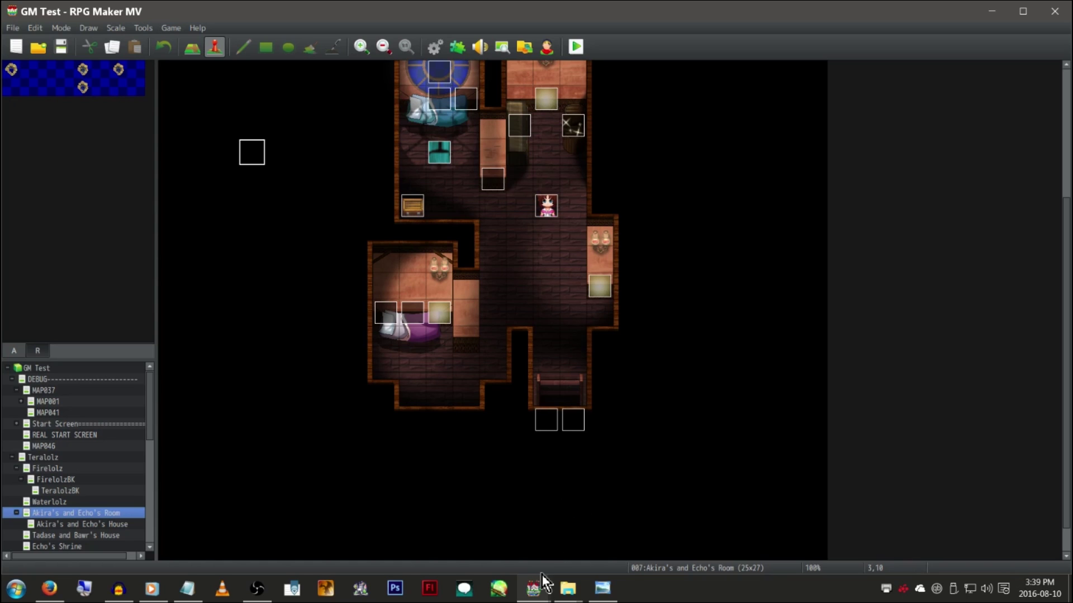
Switch to Project1 and open the MadeWithMv plugin's settings in the Plugin Manager
mouse_move(539, 584)
left_click(639, 536)
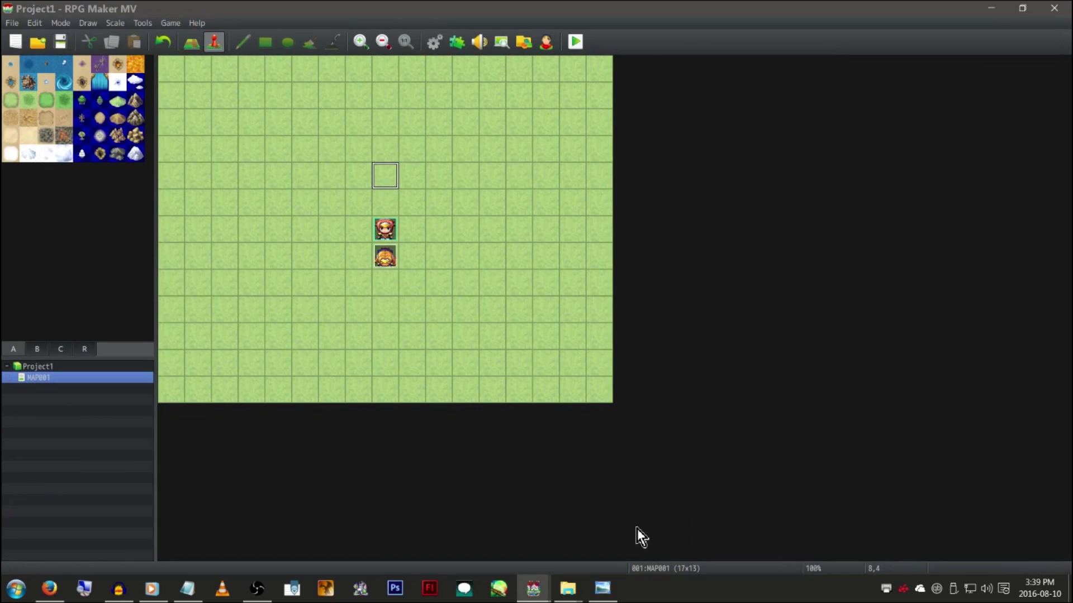
left_click(464, 44)
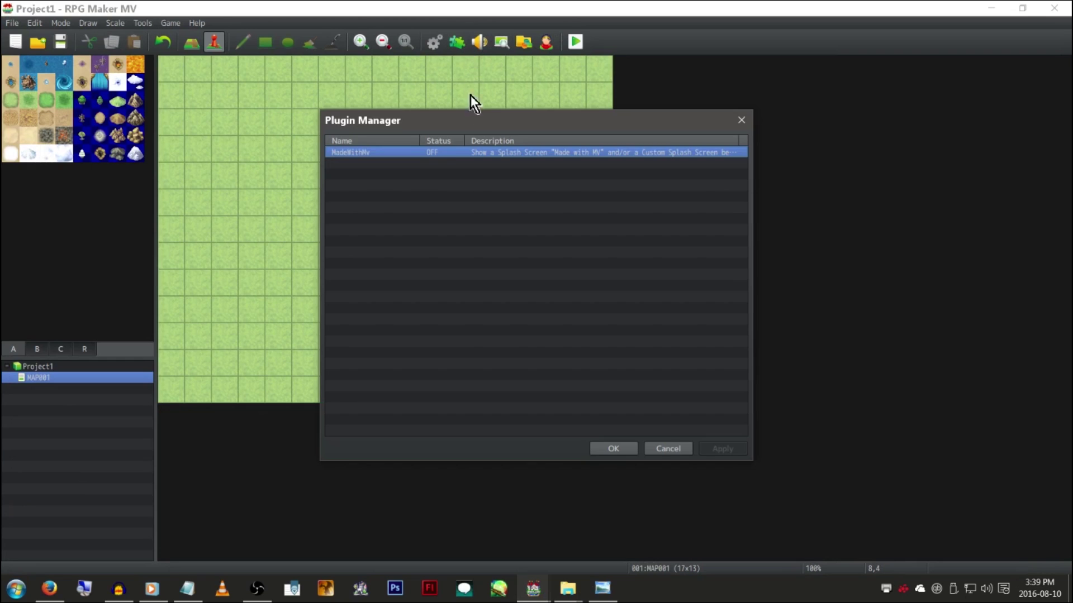
double_click(449, 153)
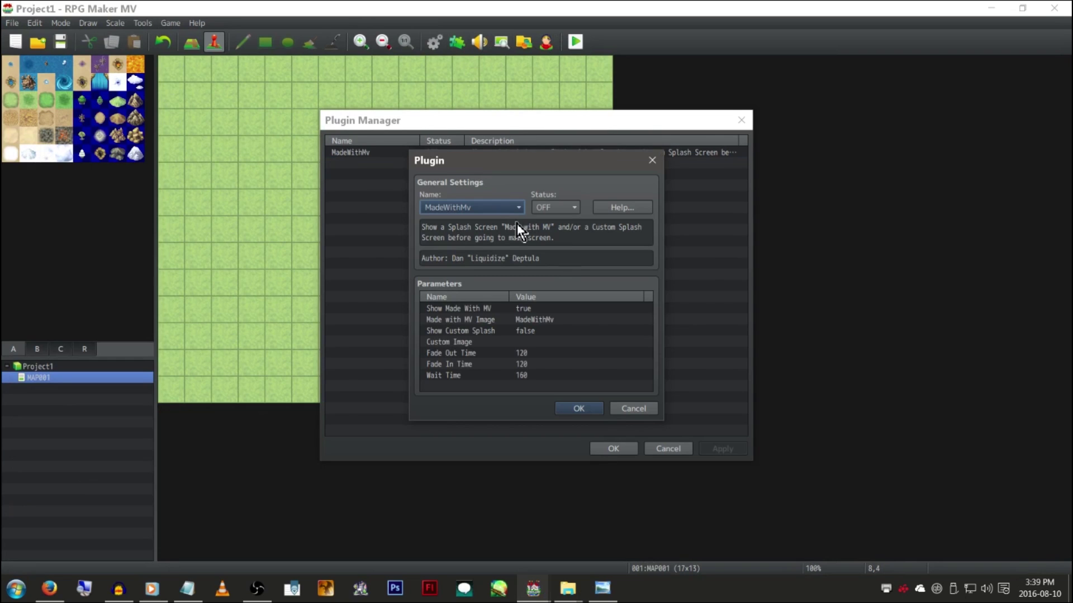
Browse the plugin Name list, cancel leaving MadeWithMv OFF, and return to GM Test
left_click(506, 207)
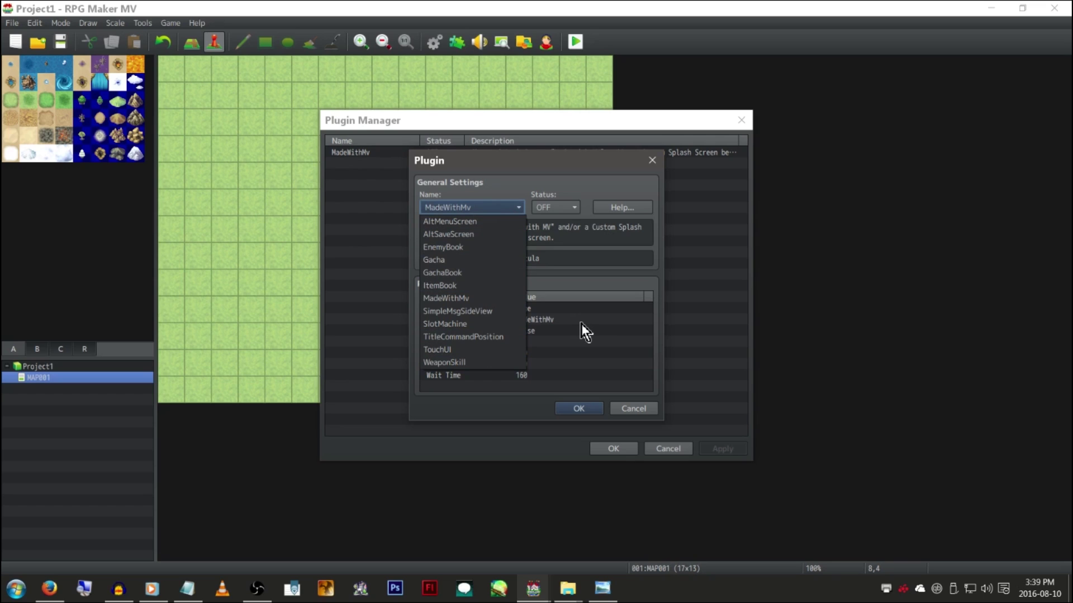
left_click(631, 409)
left_click(631, 410)
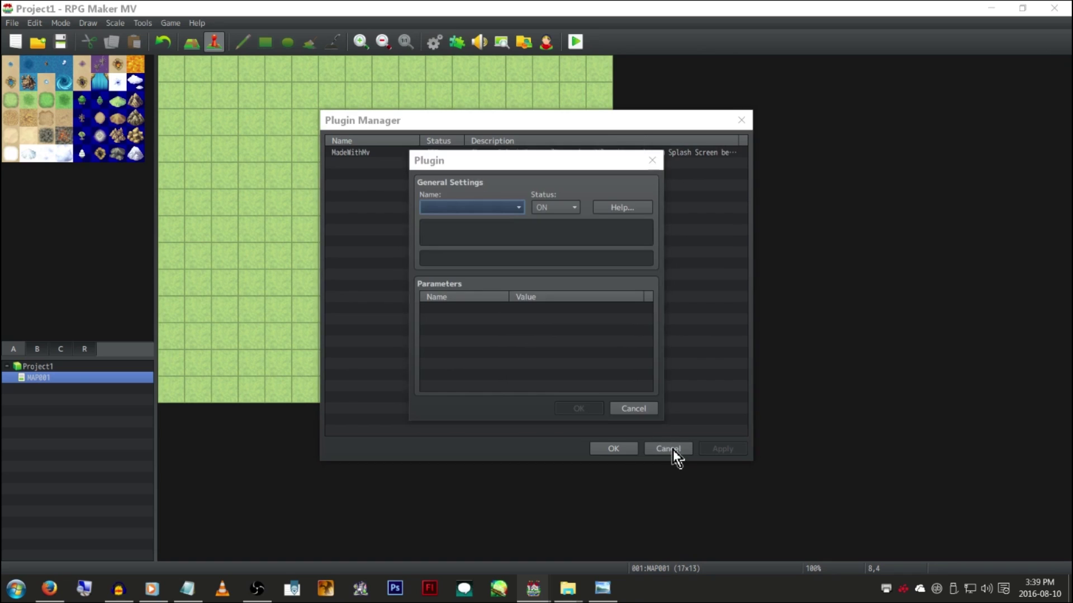
left_click(644, 410)
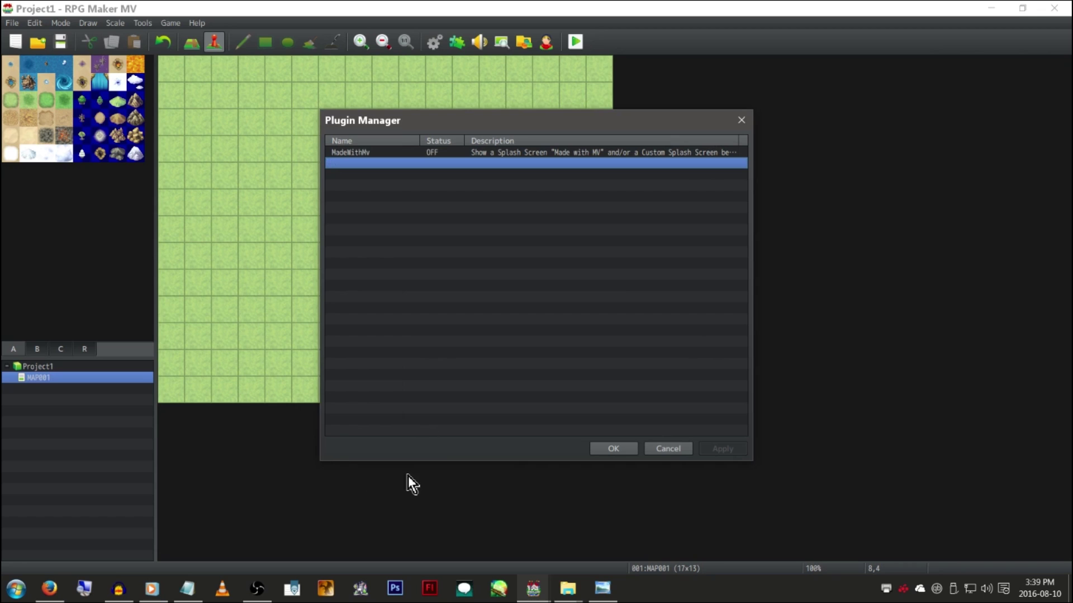
mouse_move(531, 572)
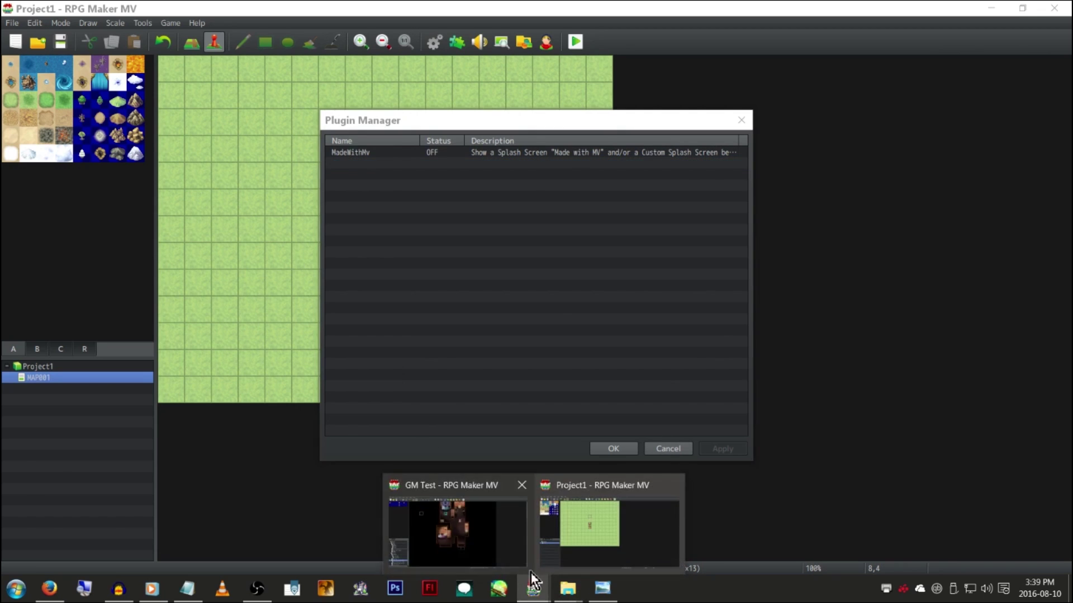
left_click(458, 522)
Browse GM Test's plugin list, inspecting HIME_SyncSaveData and HIME_SelfVariables, then cancel without changes
left_click(458, 47)
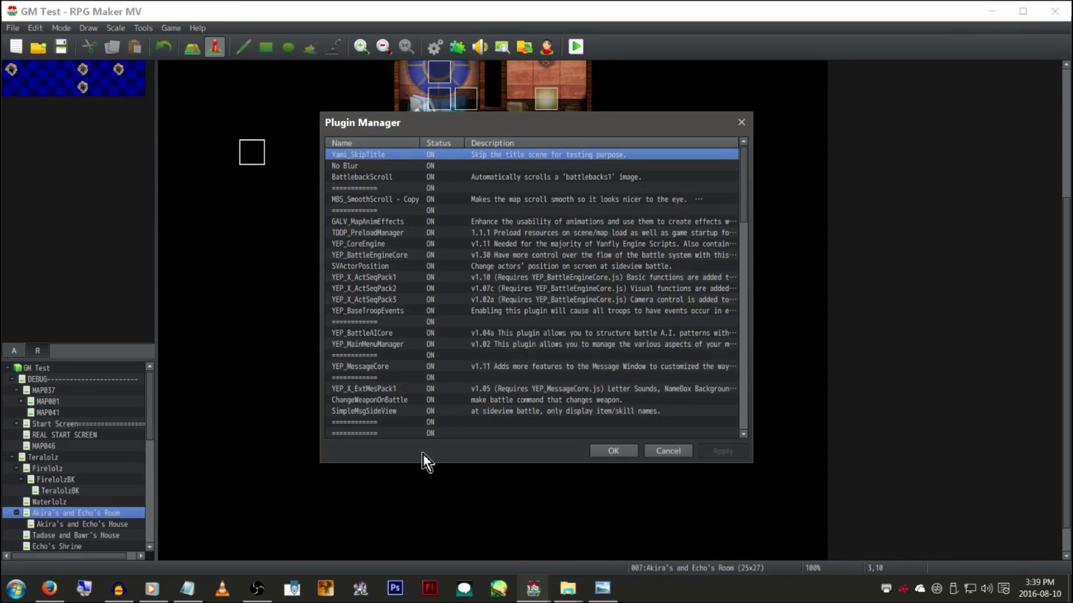
scroll(426, 284, "down", 10)
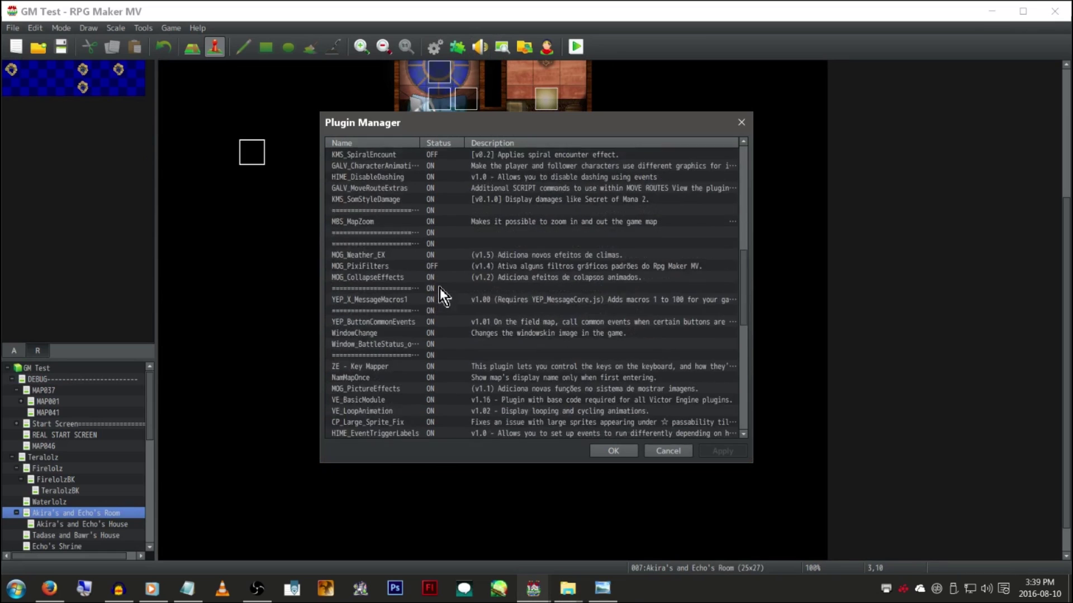
scroll(442, 282, "up", 4)
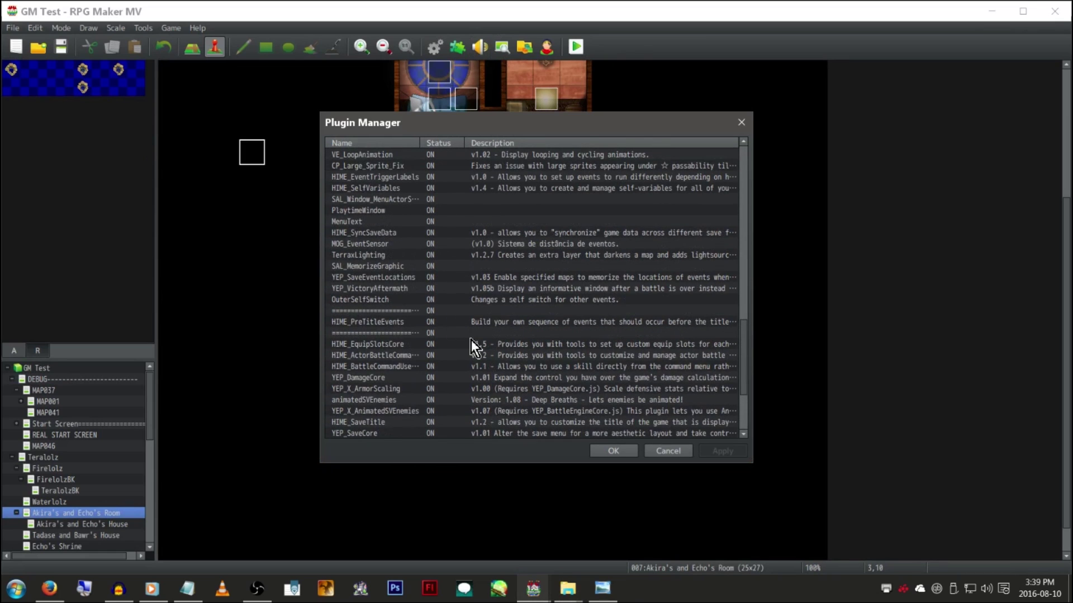
scroll(463, 313, "up", 1)
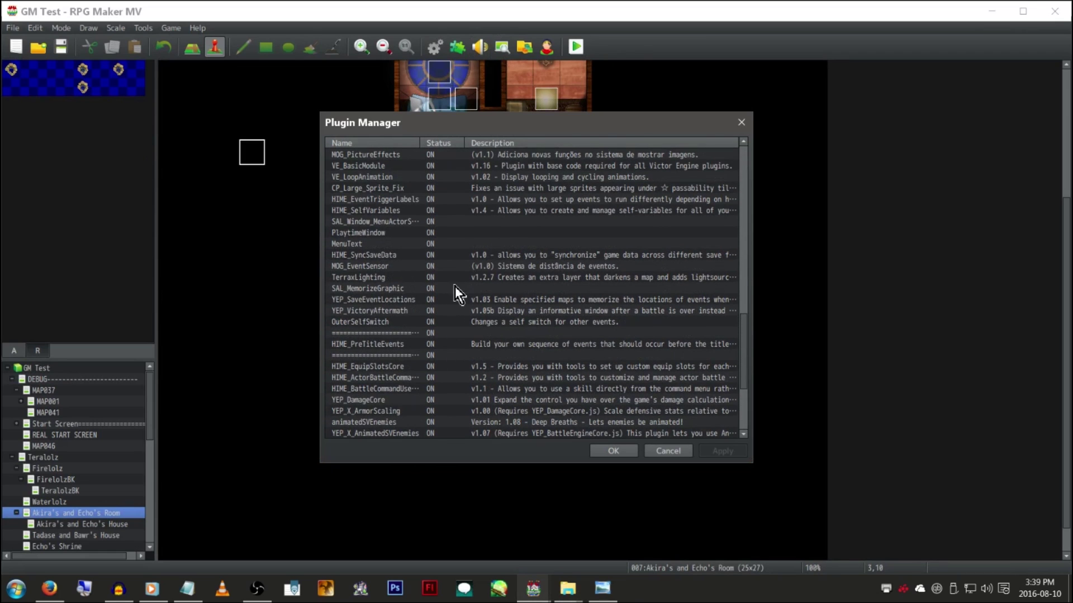
left_click(466, 257)
scroll(469, 279, "up", 2)
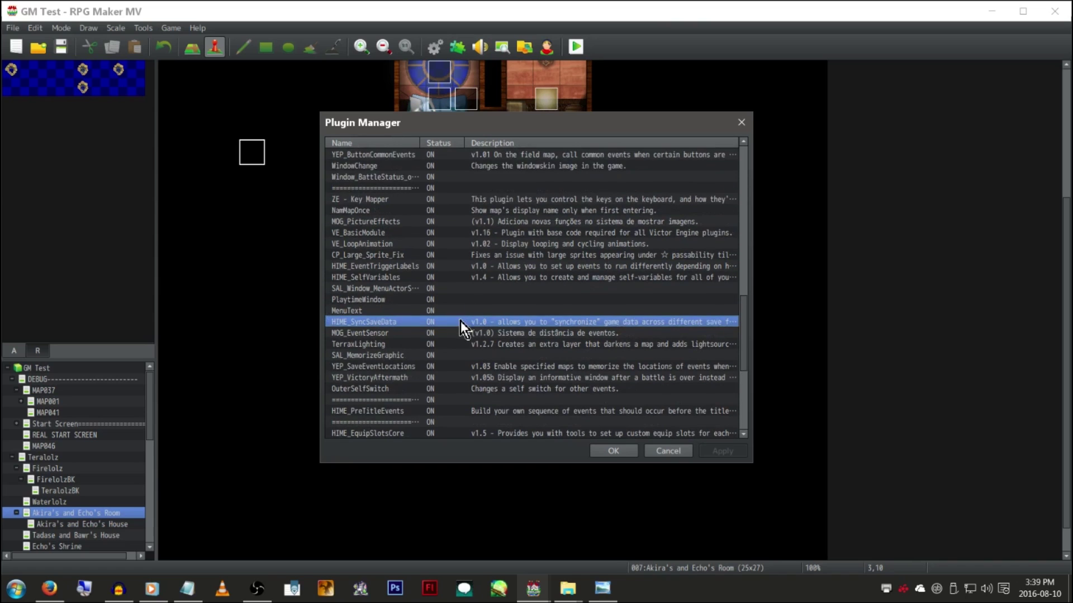
scroll(453, 318, "up", 1)
left_click(440, 309)
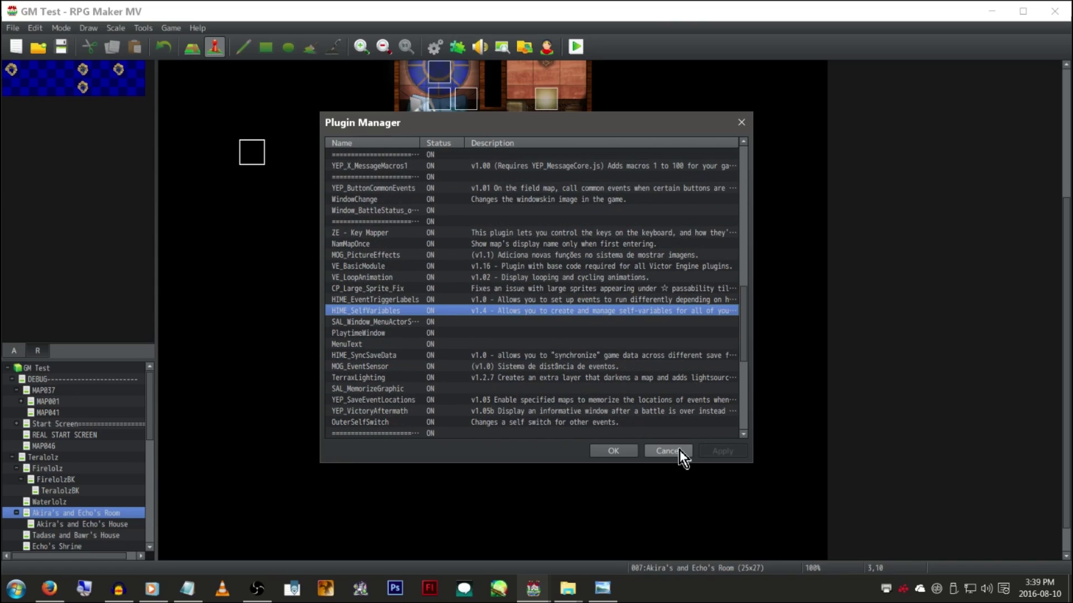
left_click(680, 450)
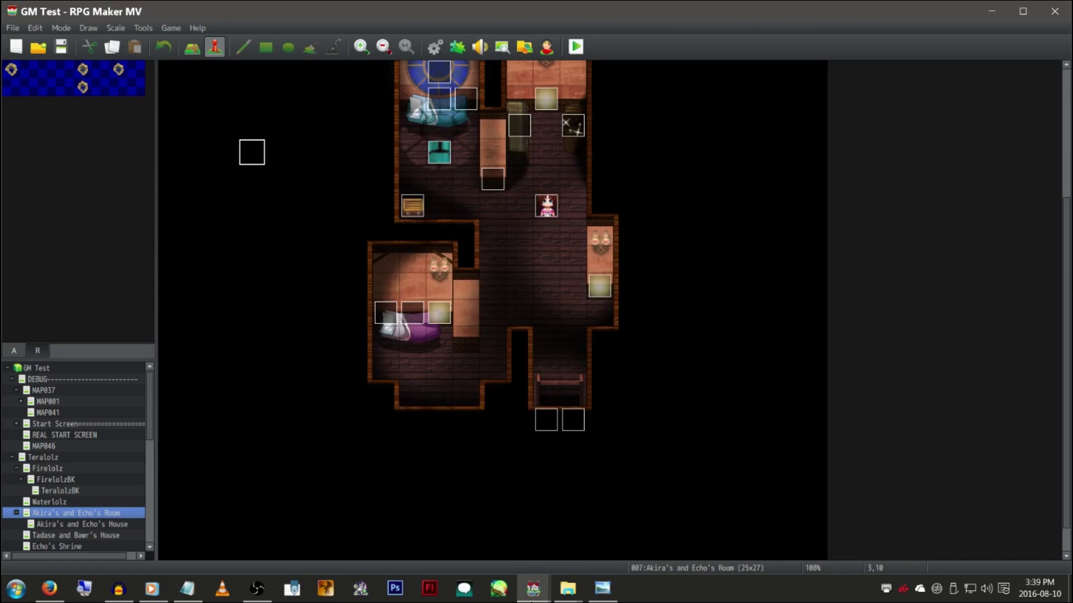
Back in Project1, set the MadeWithMv plugin to ON and confirm the Plugin Manager
mouse_move(533, 588)
left_click(635, 540)
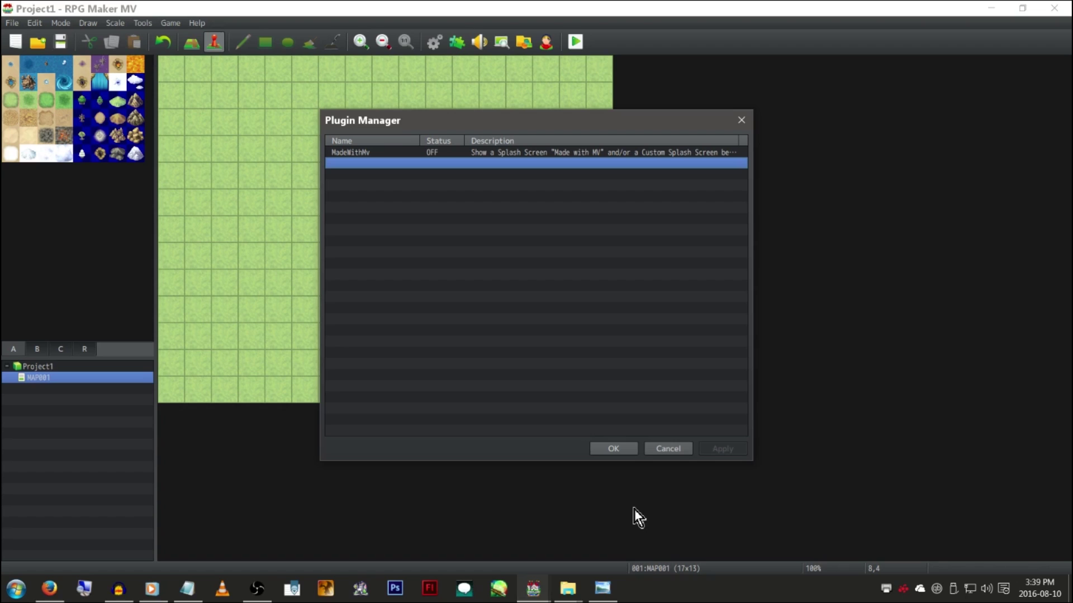
left_click(488, 152)
right_click(489, 153)
left_click(543, 246)
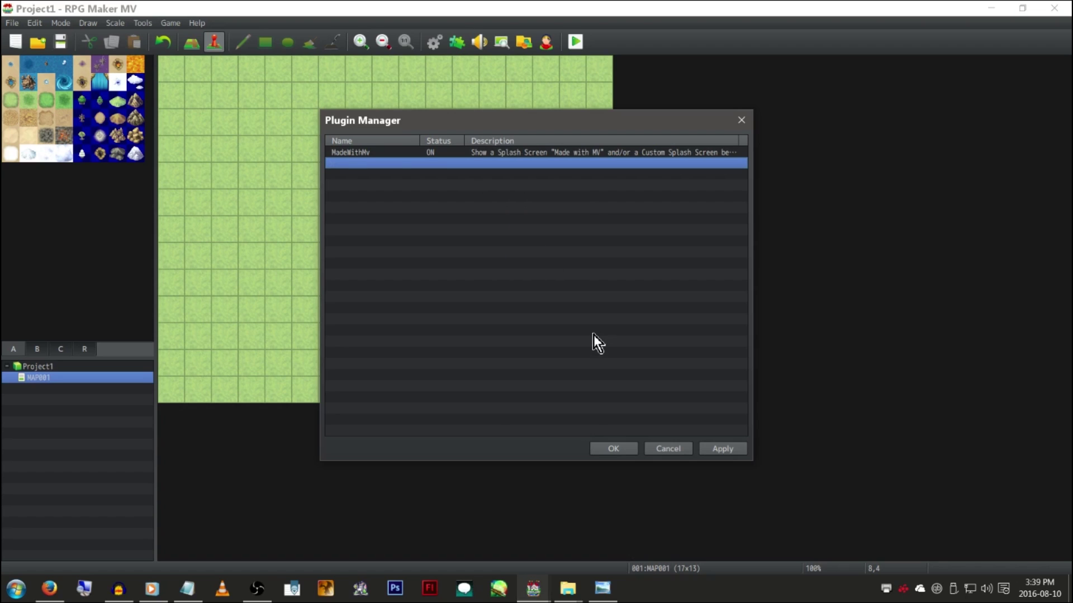
left_click(610, 449)
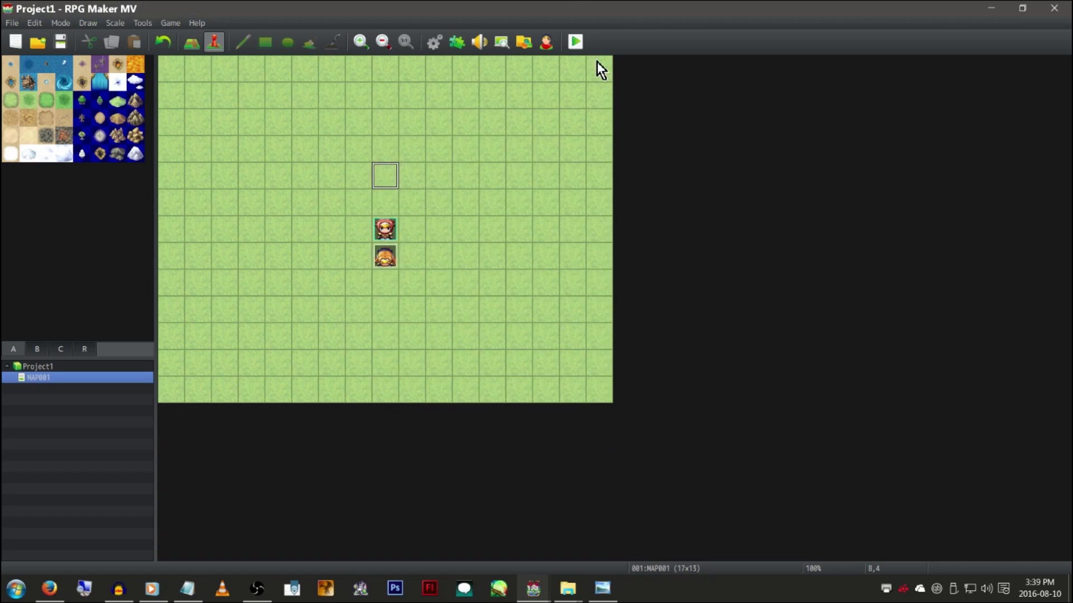
Save Project1 and playtest it to see the Powered by MV splash, then close the playtest
left_click(581, 35)
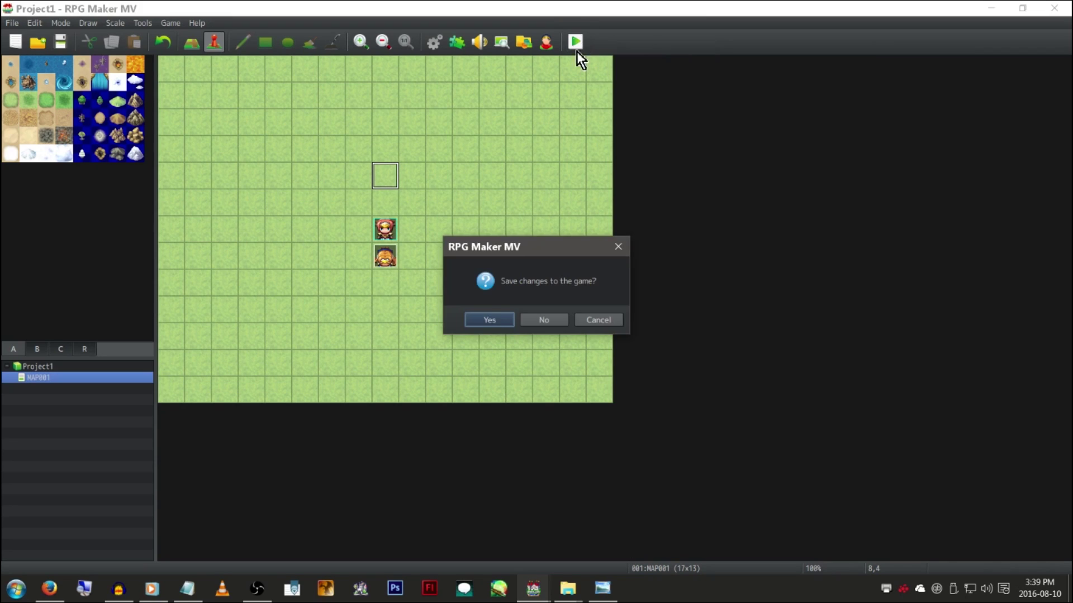
left_click(489, 320)
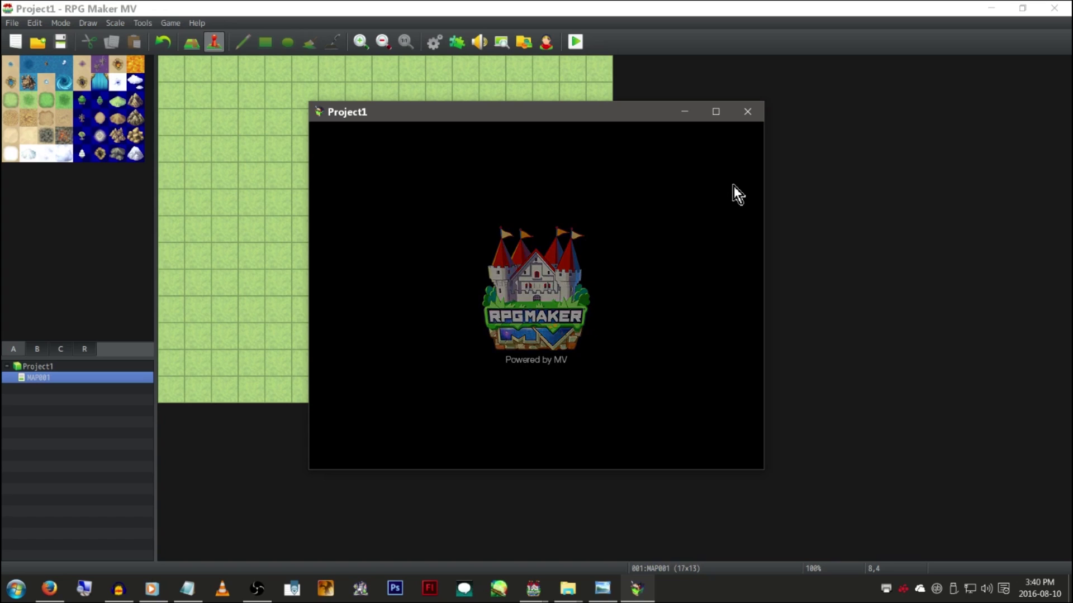
left_click(746, 112)
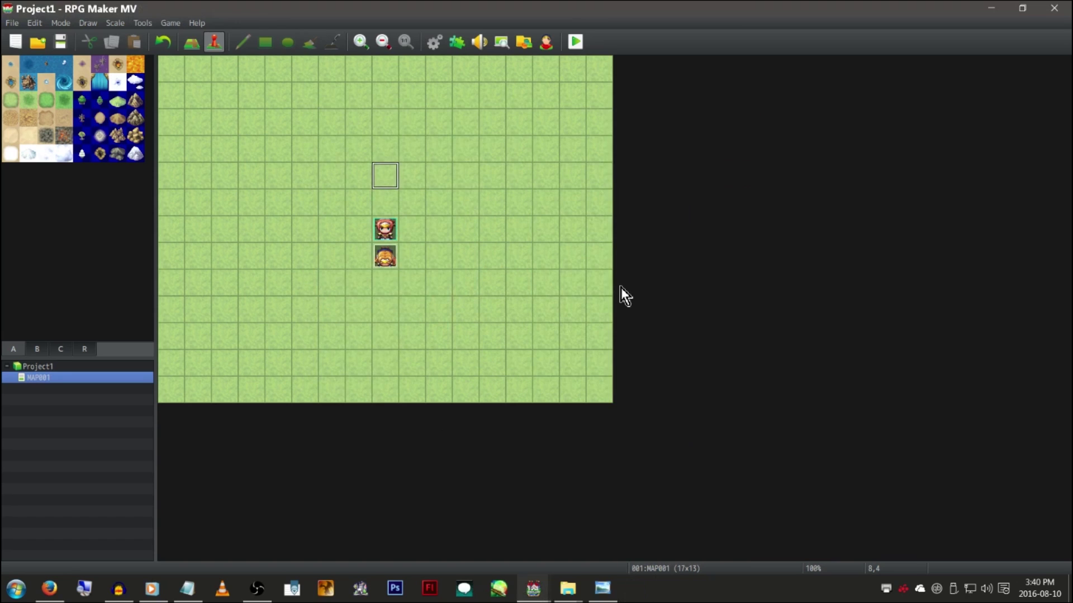
Open Project1's folder in a maximized File Explorer and navigate to img\system
left_click(165, 24)
left_click(187, 54)
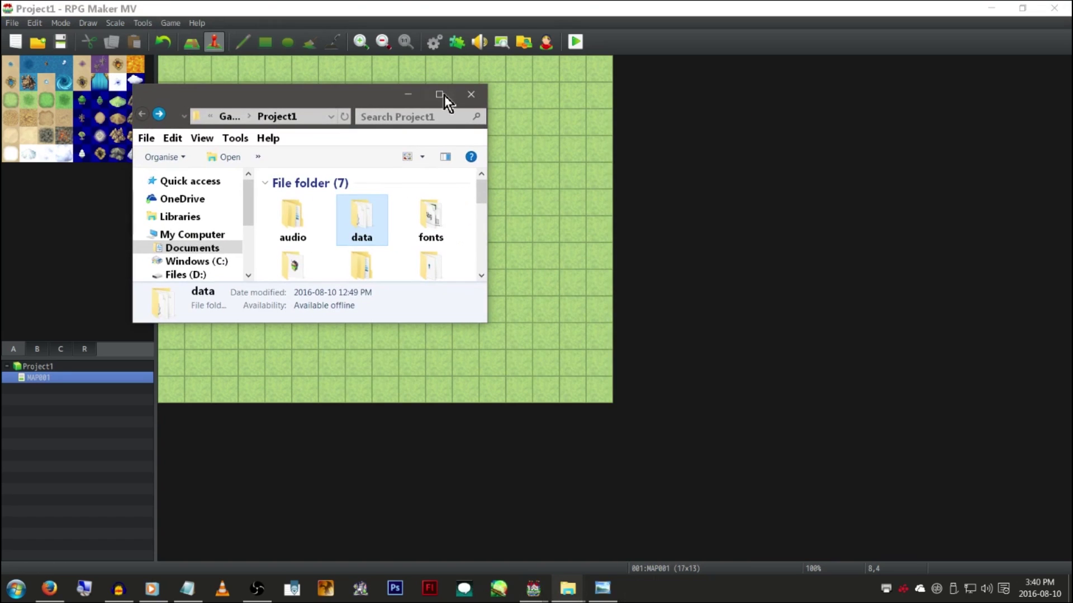
double_click(393, 93)
double_click(379, 139)
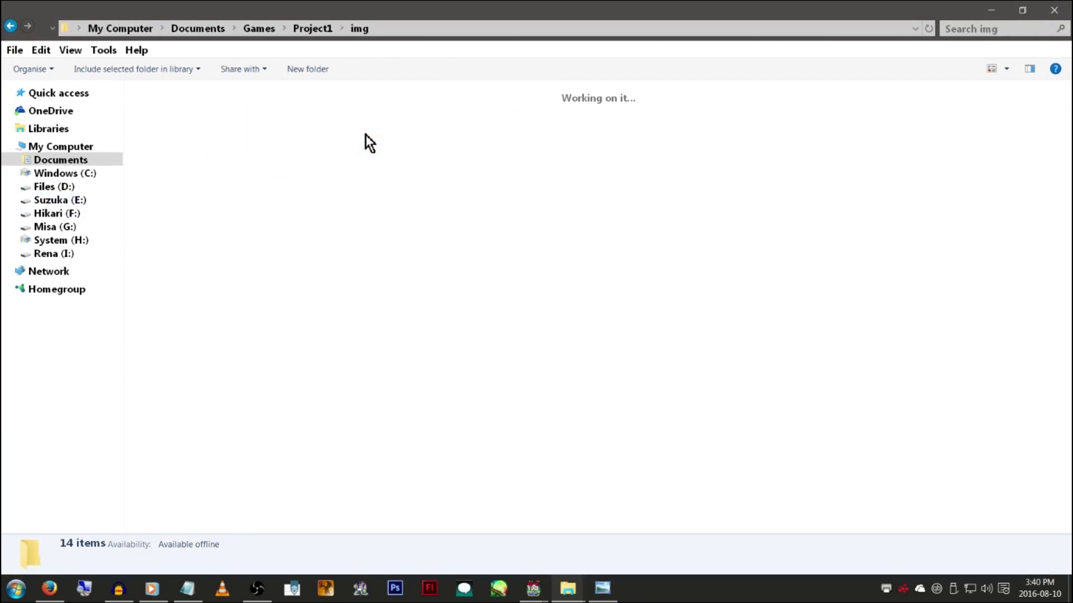
double_click(696, 130)
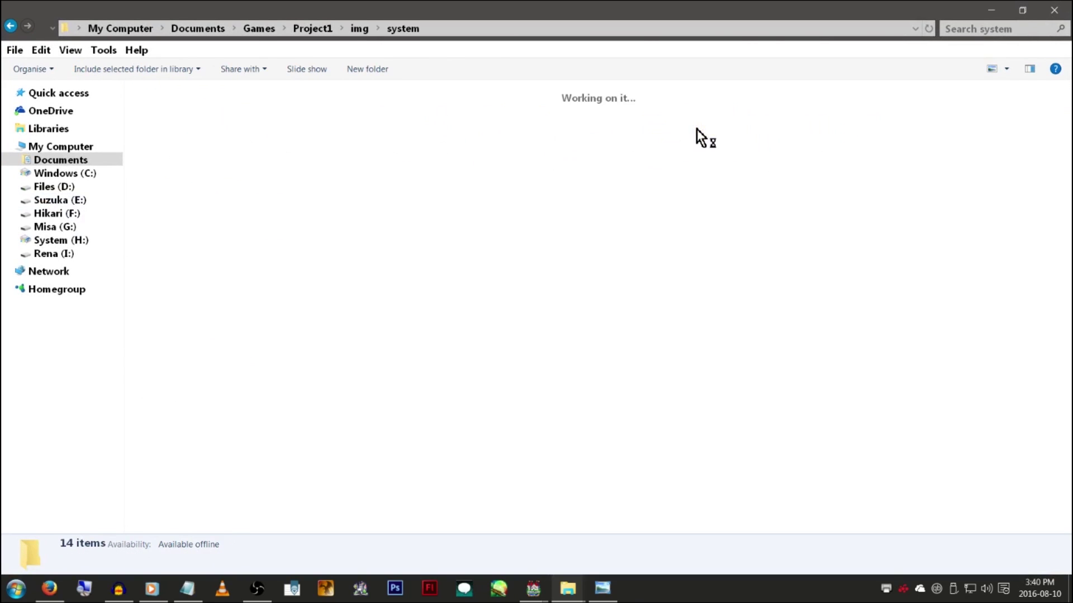
Open MadeWithMv.png with Windows Photo Viewer
left_click(635, 140)
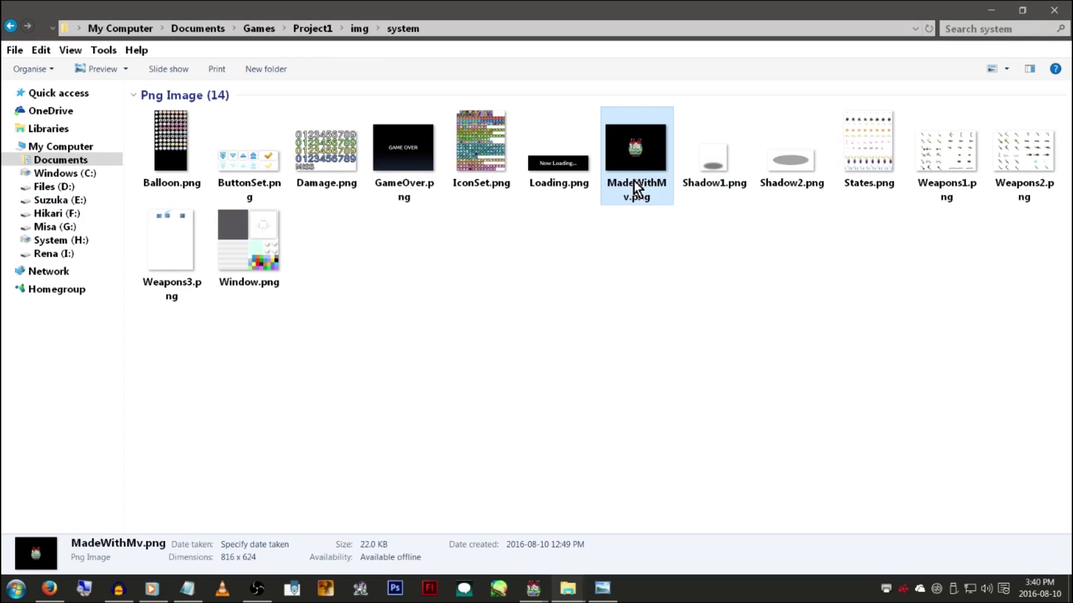
right_click(631, 152)
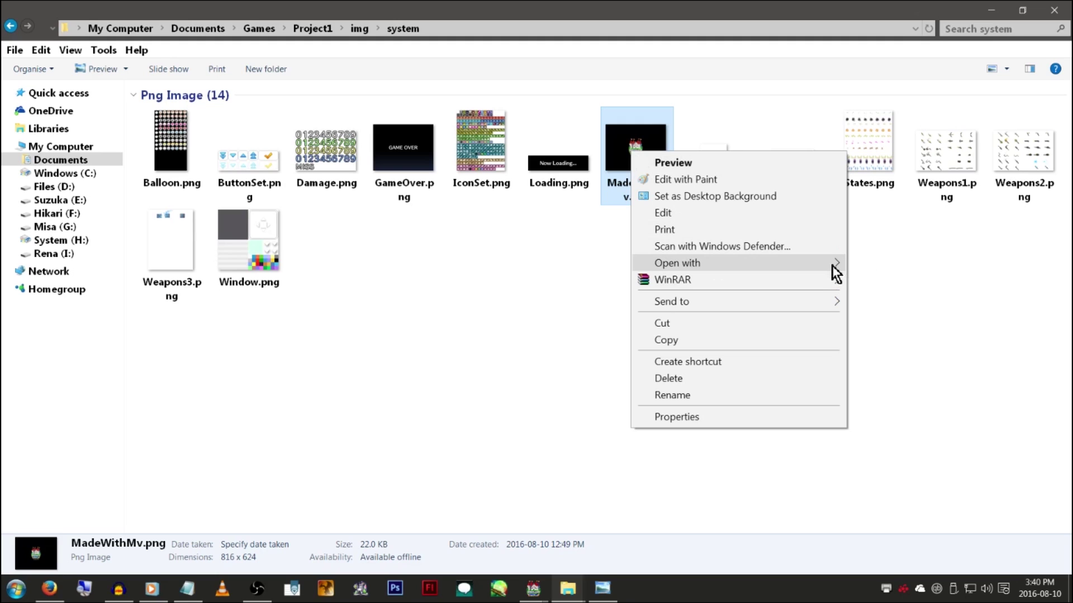
mouse_move(833, 263)
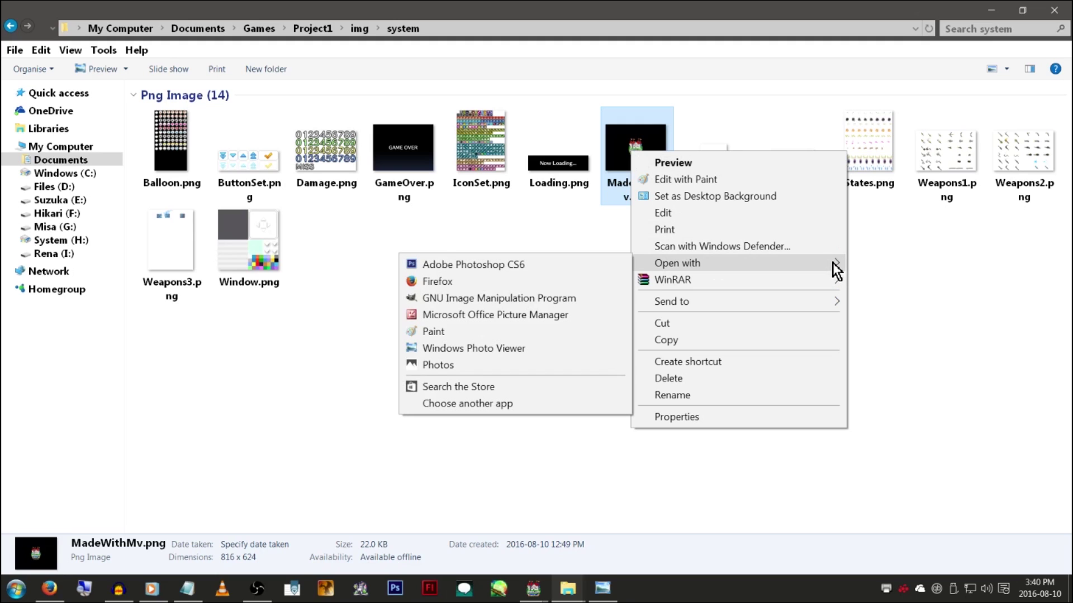
left_click(832, 263)
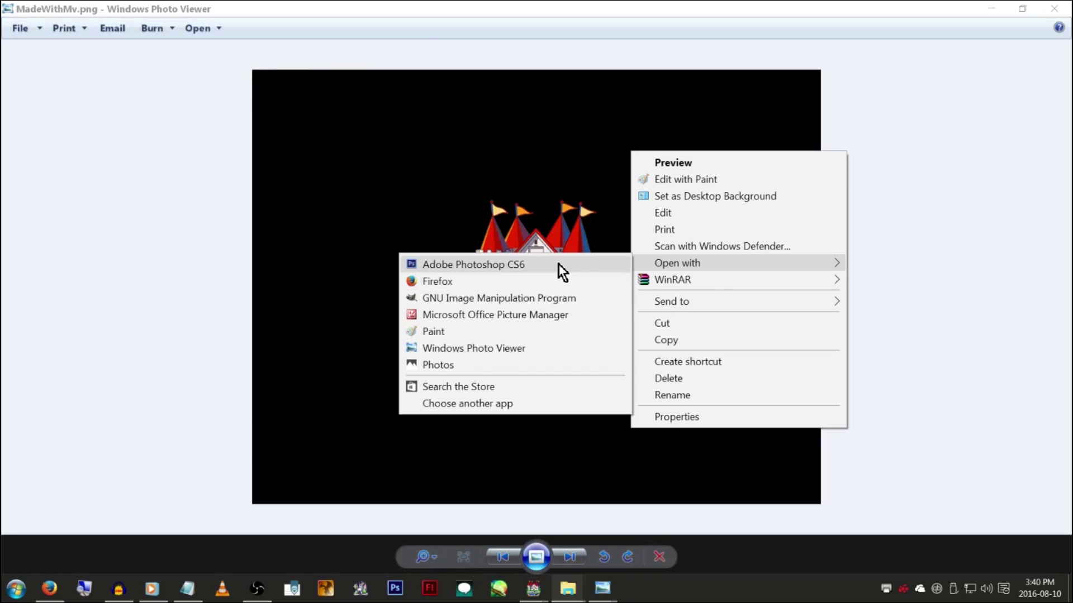
Close Windows Photo Viewer after viewing the Powered by MV splash image
left_click(1059, 11)
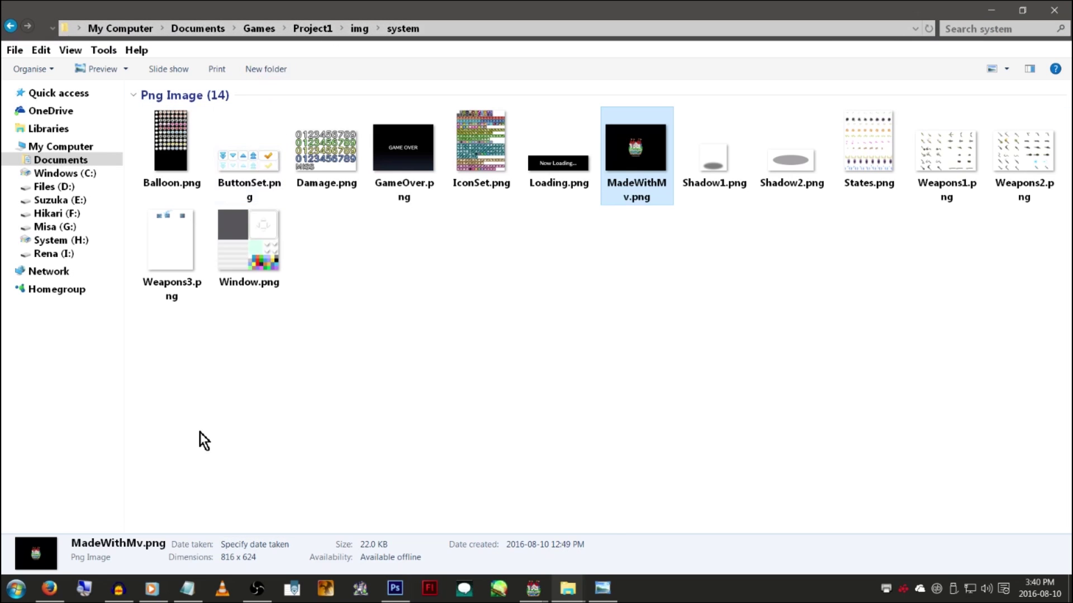
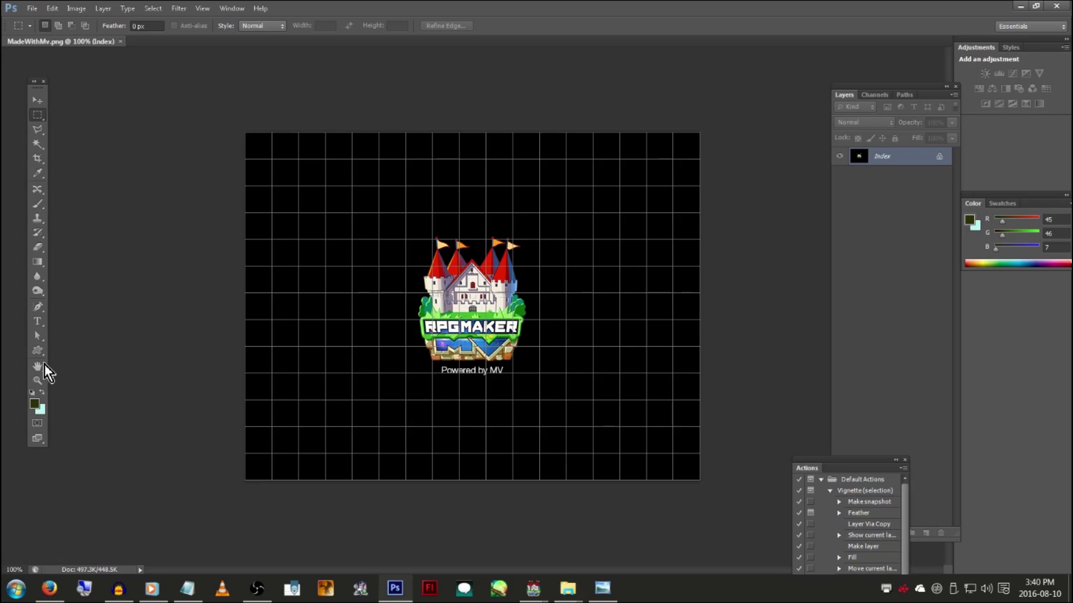
Reset to the default brushes and pick a soft round 42 px brush in light blue
key("b")
left_click(41, 392)
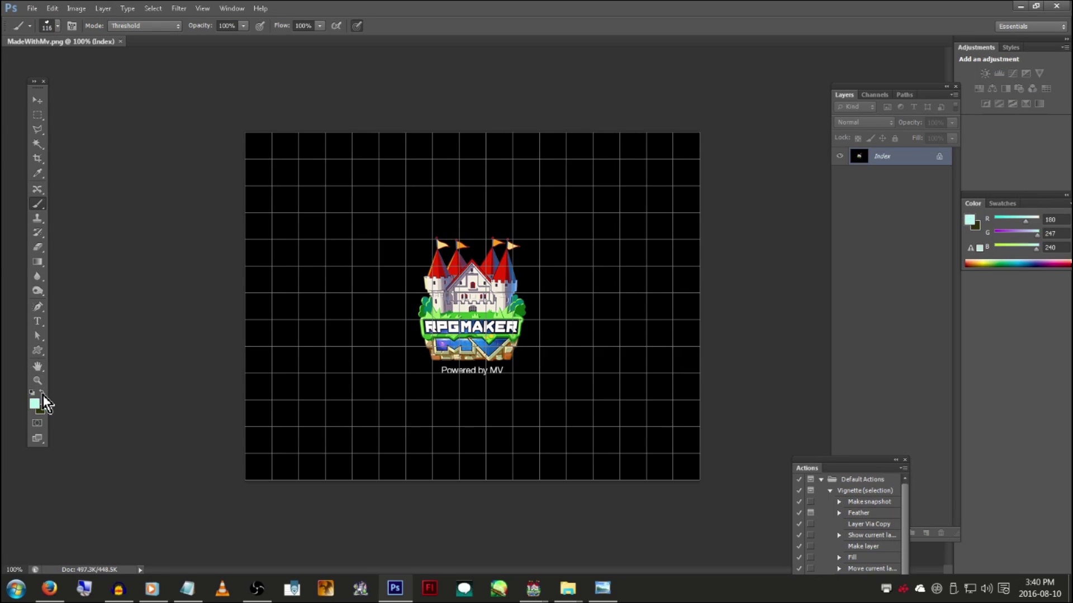
right_click(437, 247)
left_click(572, 263)
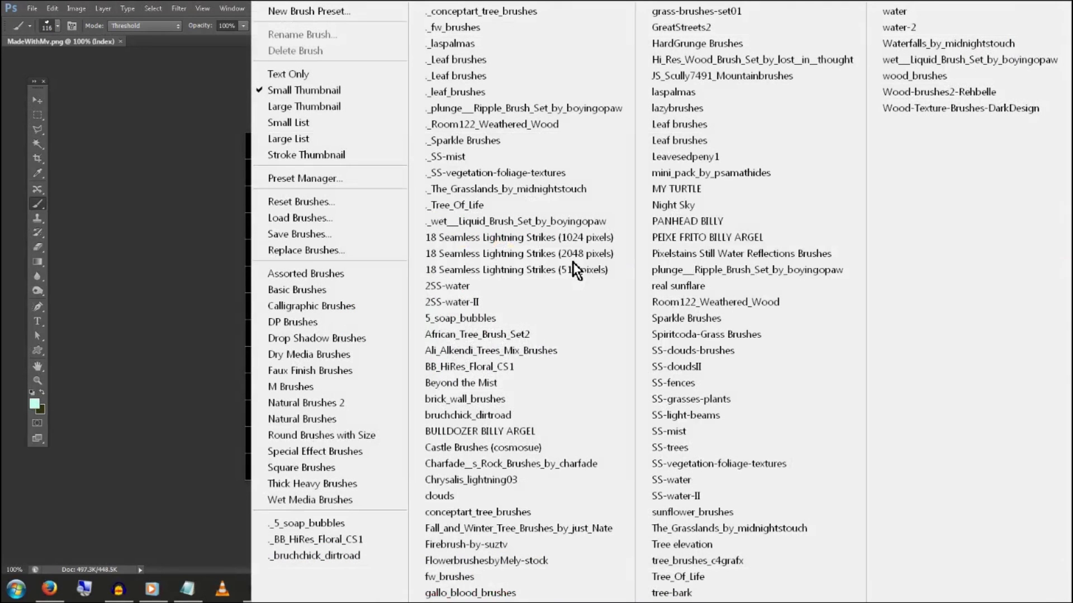
left_click(386, 209)
left_click(487, 327)
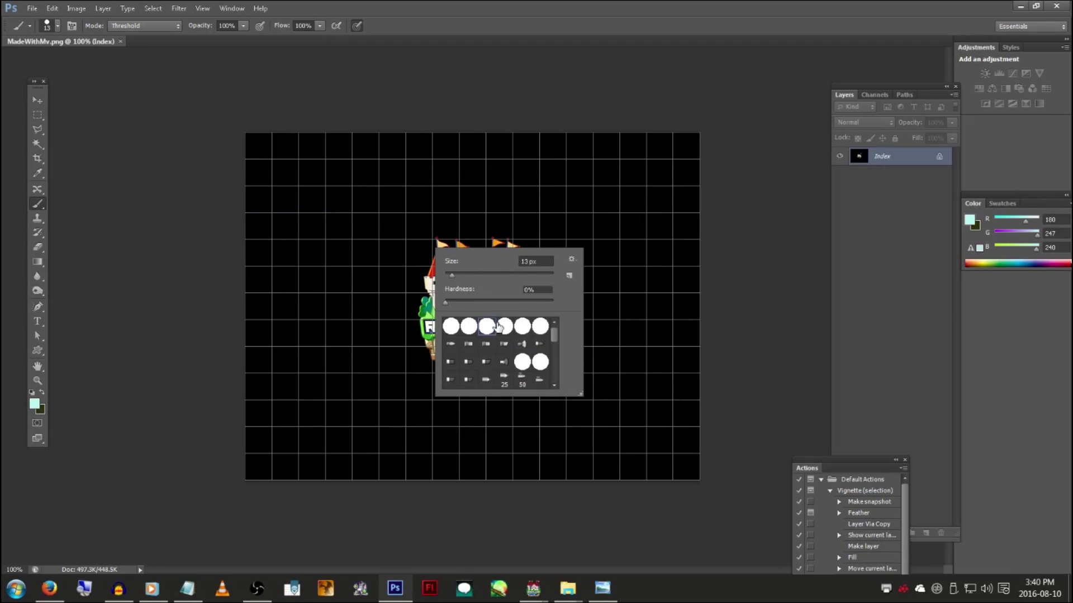
left_click(467, 274)
Paint the smiley's two eyes and curved mouth above the logo, then save MadeWithMv.png
left_click_drag(362, 171, 367, 192)
left_click_drag(435, 163, 435, 190)
mouse_move(342, 199)
left_mouse_down()
mouse_move(363, 247)
mouse_move(480, 191)
left_mouse_up()
key("ctrl+s")
Playtest the RPG Maker project to view the smiley splash, then close the playtest
mouse_move(533, 588)
left_click(598, 541)
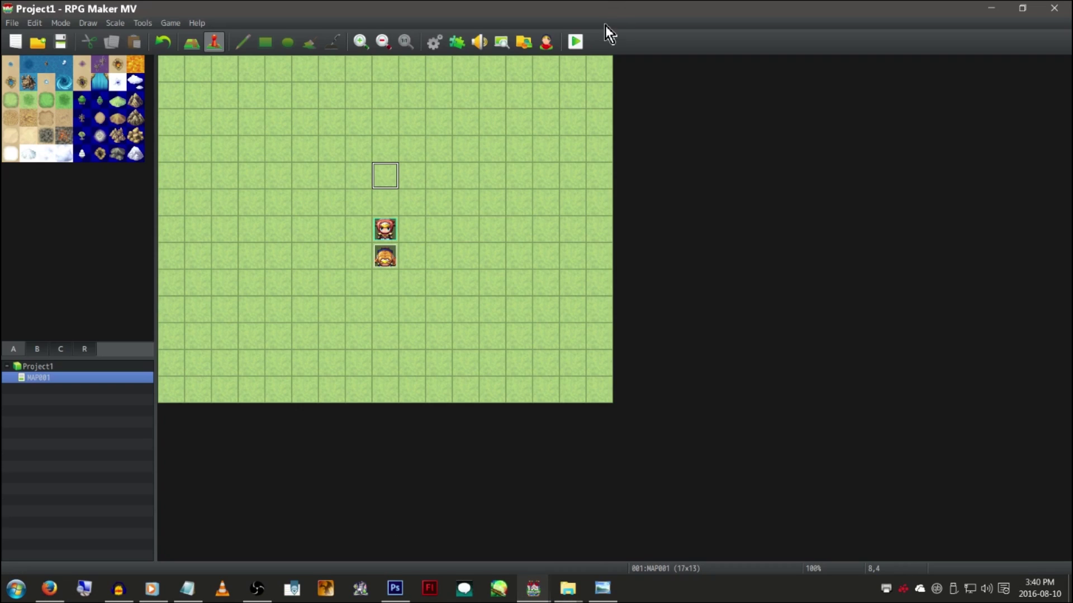
left_click(576, 42)
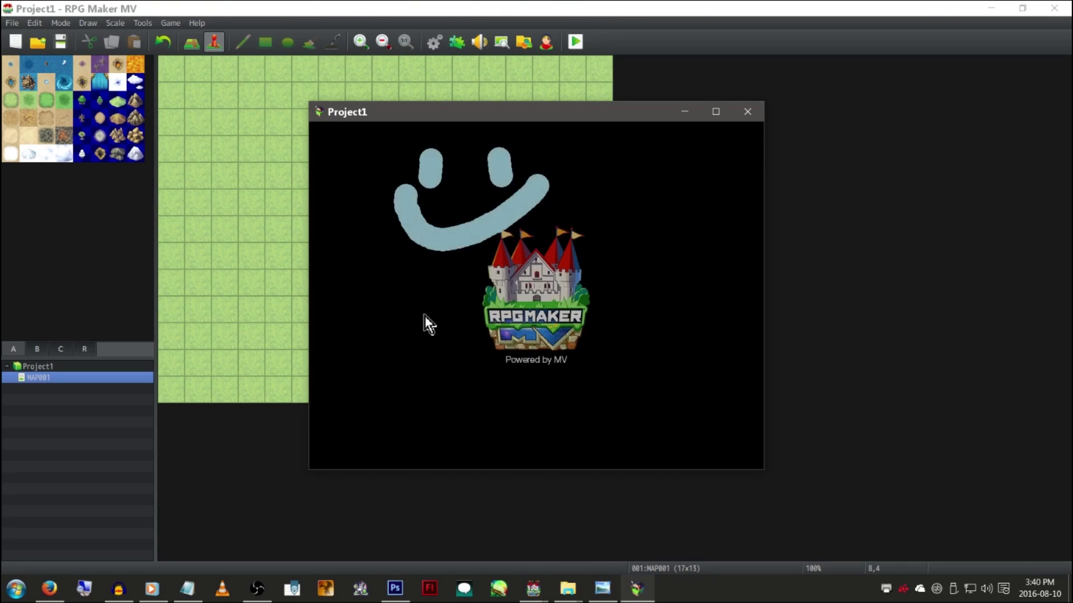
left_click(747, 112)
Turn the MadeWithMv plugin OFF in the Plugin Manager and confirm
left_click(457, 42)
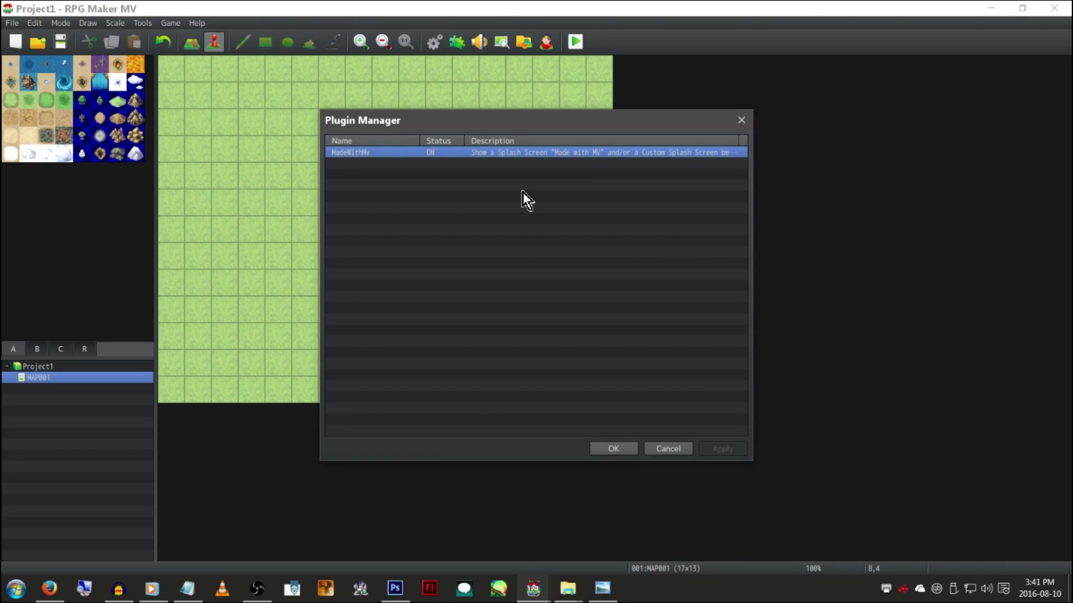
right_click(560, 153)
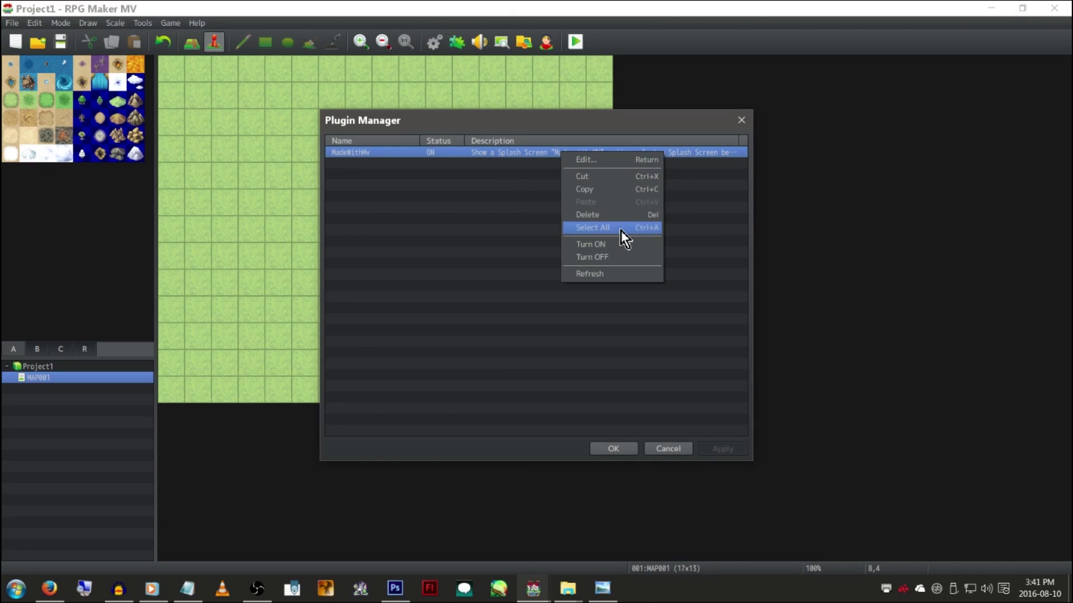
left_click(617, 258)
left_click(601, 446)
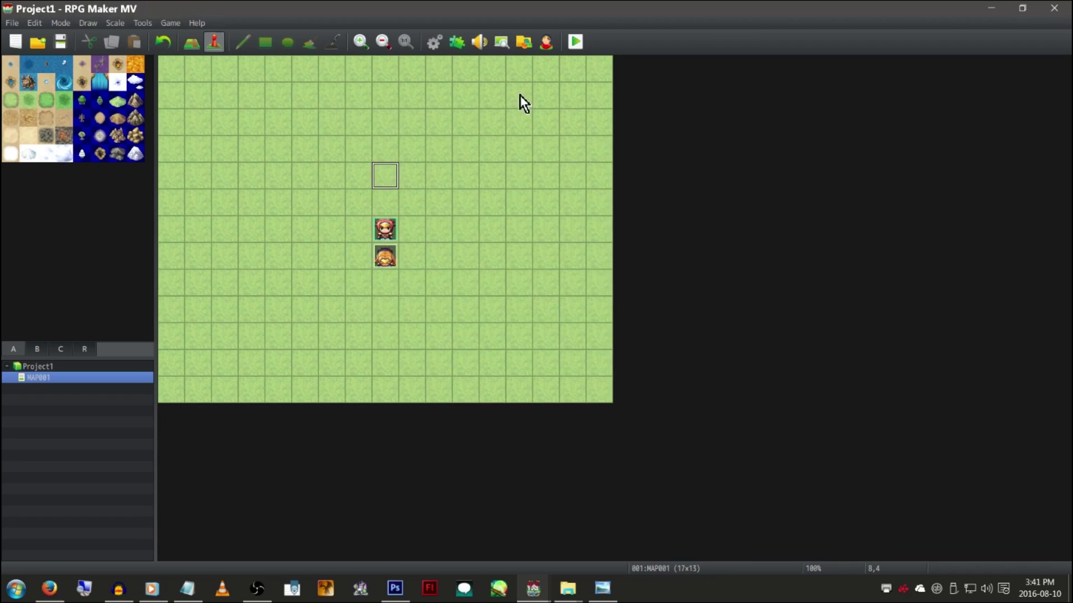
Save the project and playtest again to check the splash no longer appears
left_click(579, 42)
left_click(503, 320)
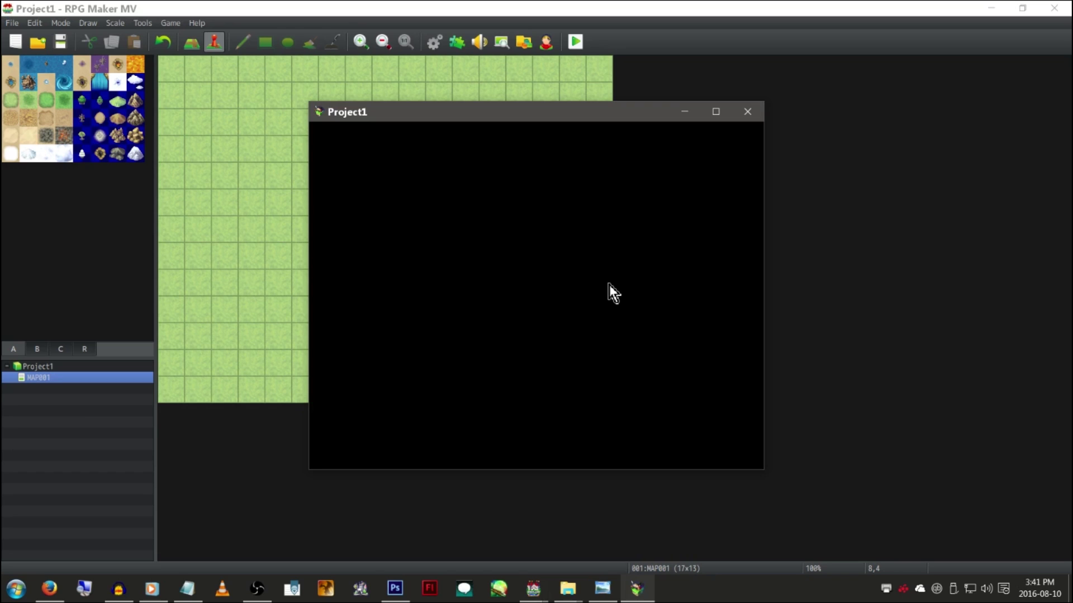
key("alt+F4")
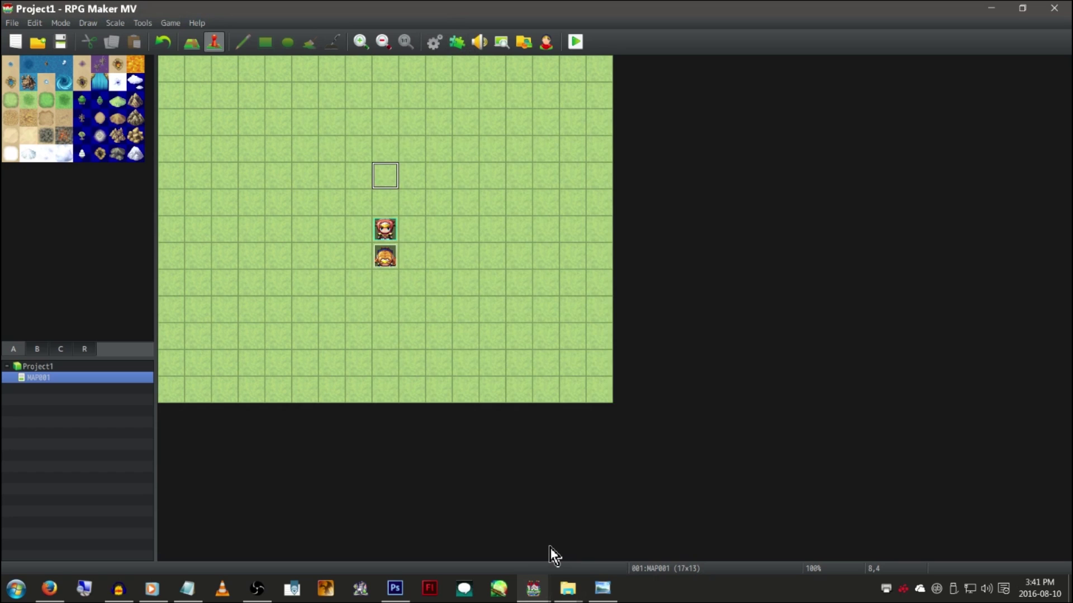
Paint a large J-shaped stroke around the logo on the splash image in Photoshop
left_click(395, 589)
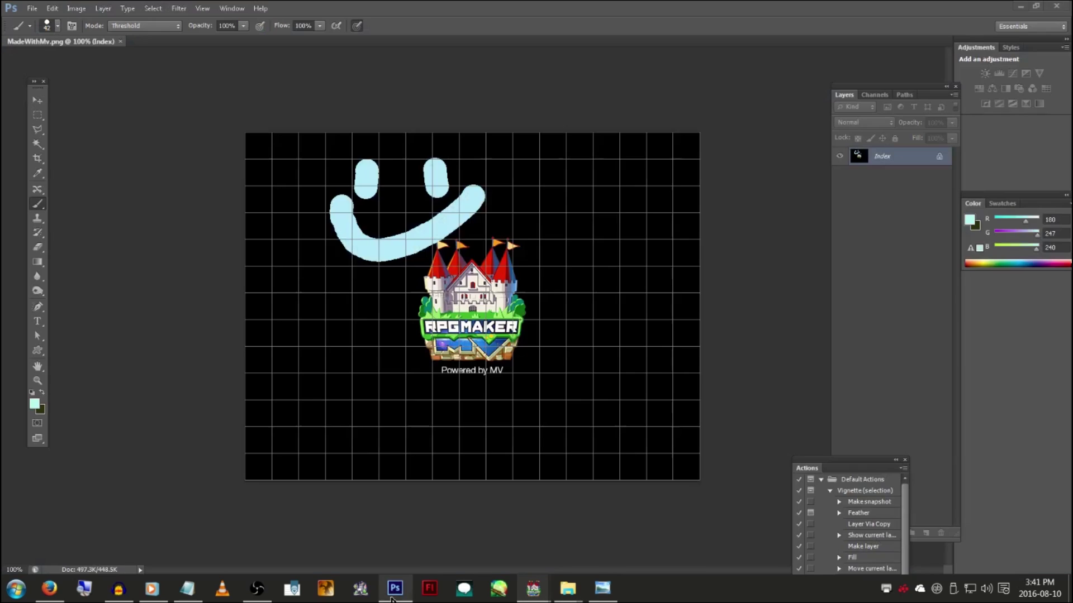
mouse_move(583, 206)
left_mouse_down()
mouse_move(535, 361)
mouse_move(337, 228)
mouse_move(332, 377)
left_mouse_up()
mouse_move(533, 588)
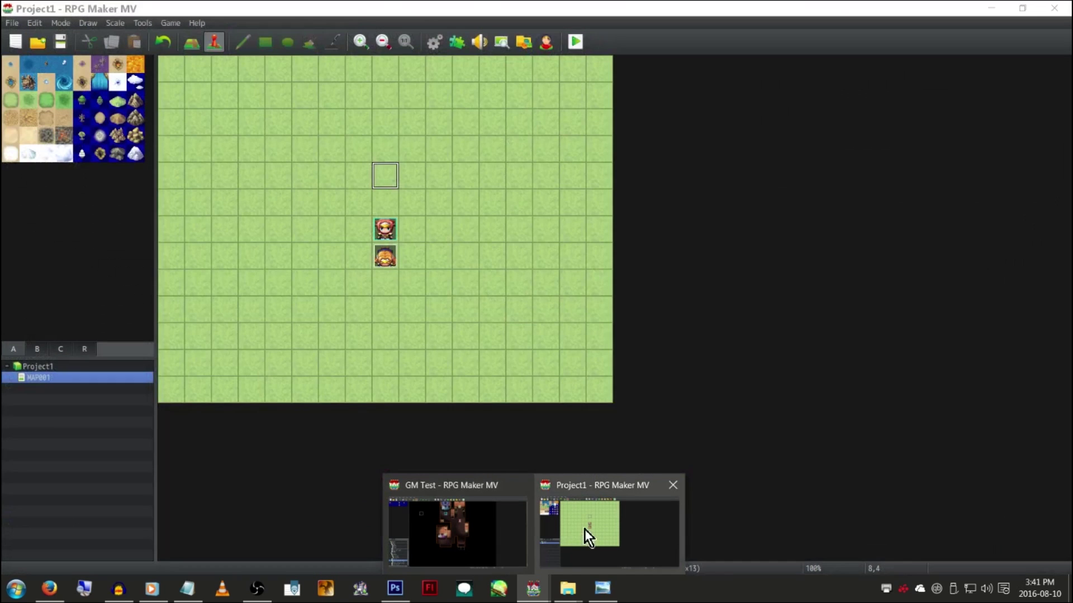
left_click(584, 529)
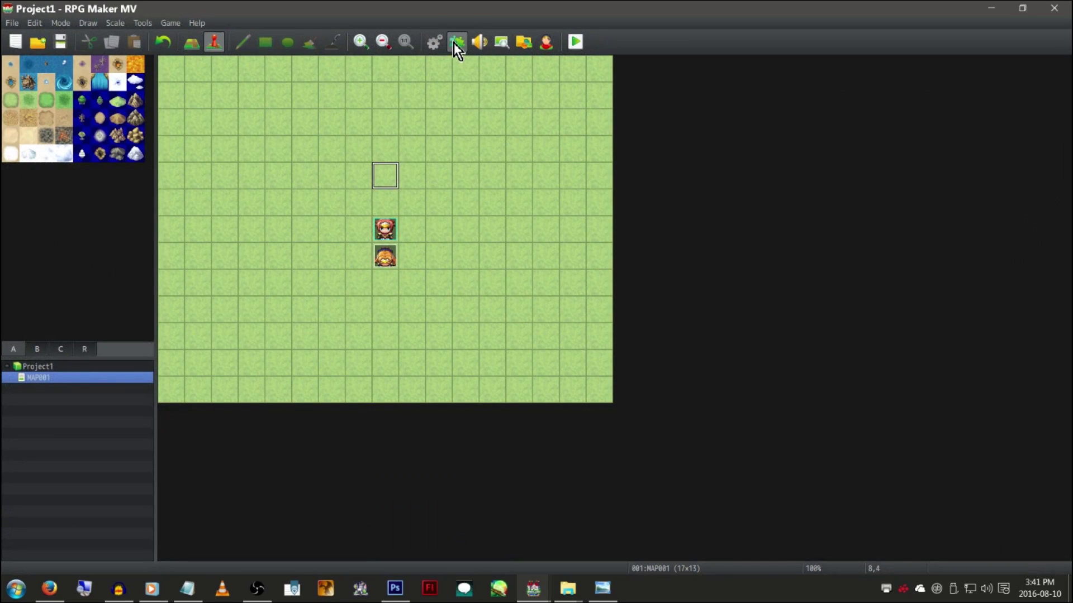
left_click(60, 42)
left_click(150, 23)
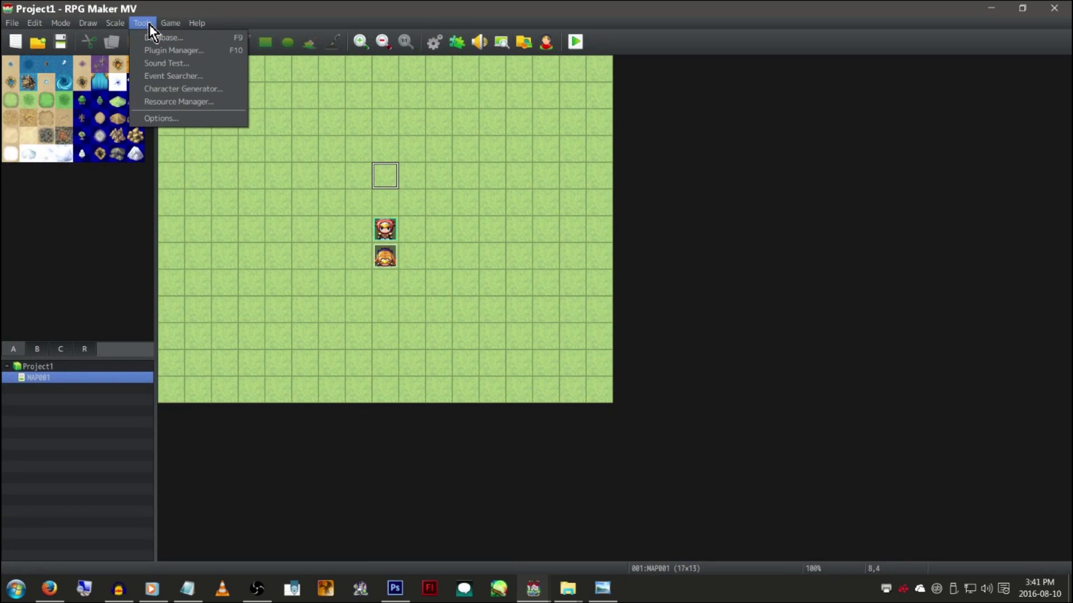
mouse_move(124, 23)
mouse_move(88, 17)
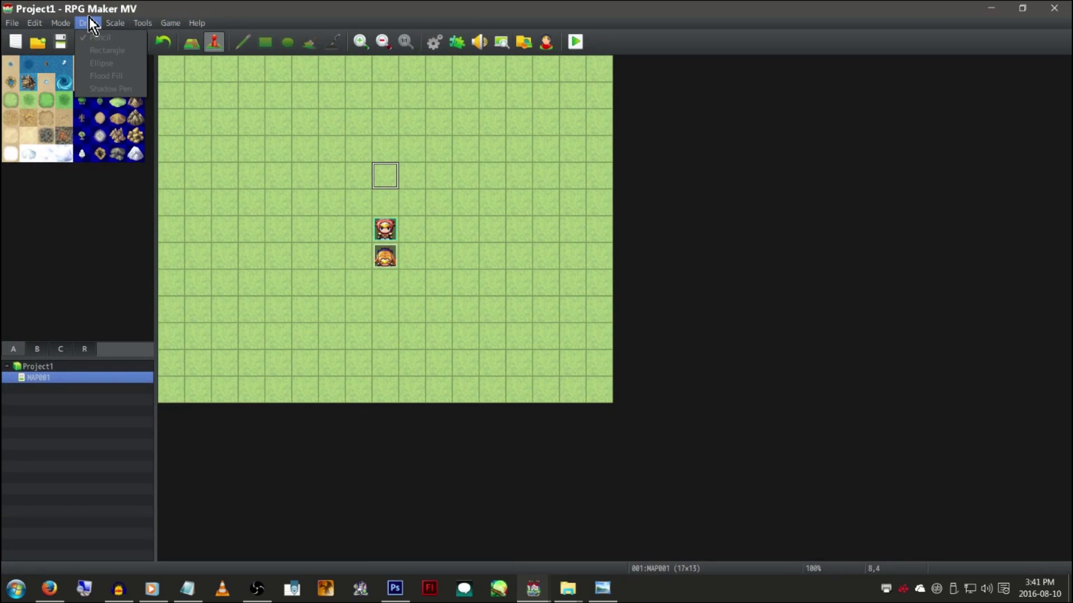
mouse_move(7, 25)
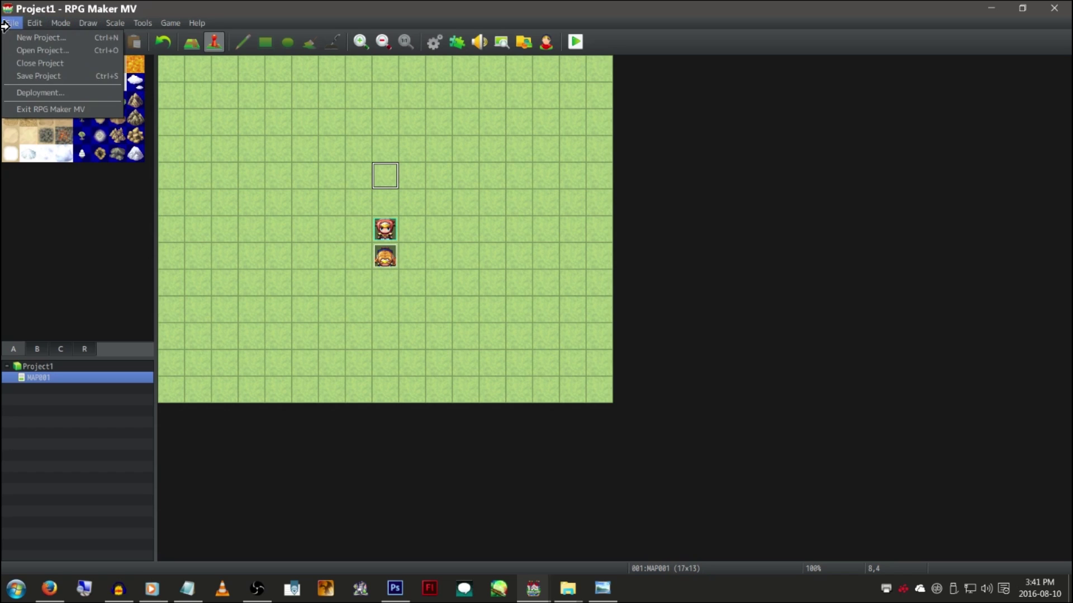
left_click(501, 49)
left_click(501, 50)
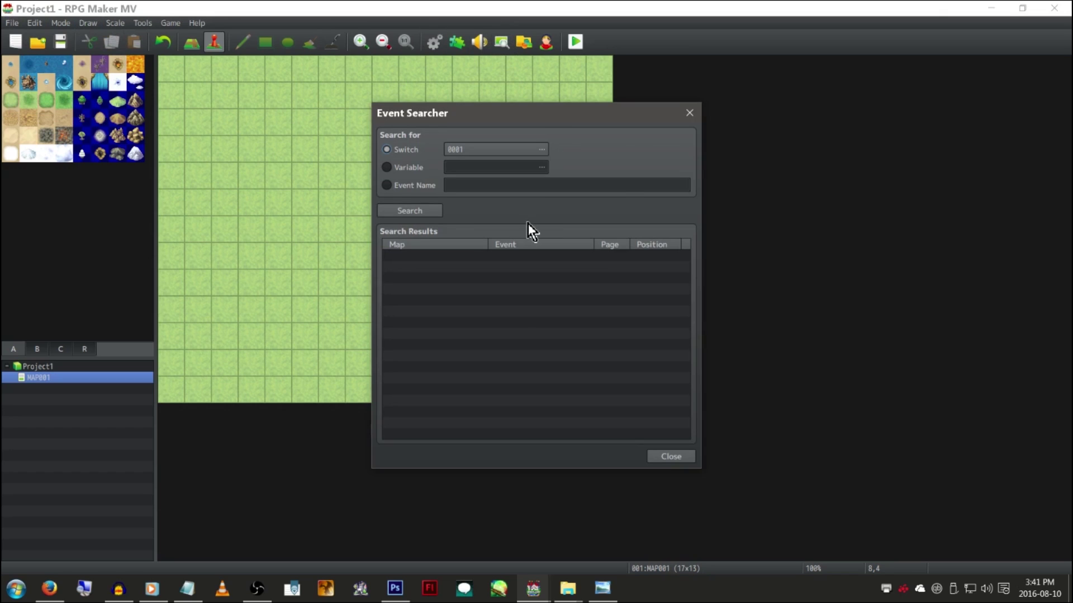
left_click(690, 112)
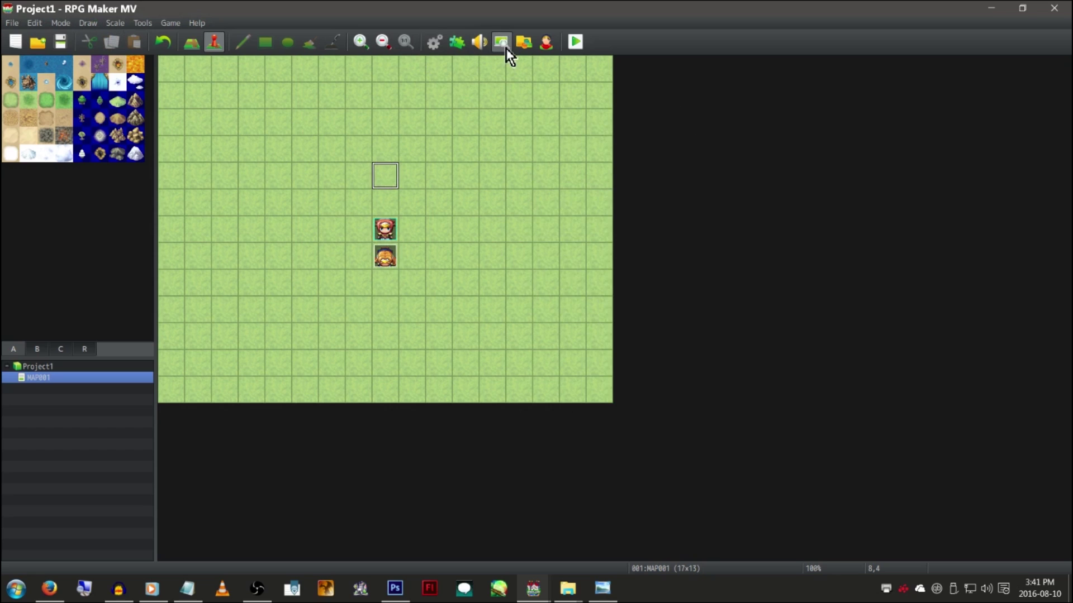
left_click(455, 42)
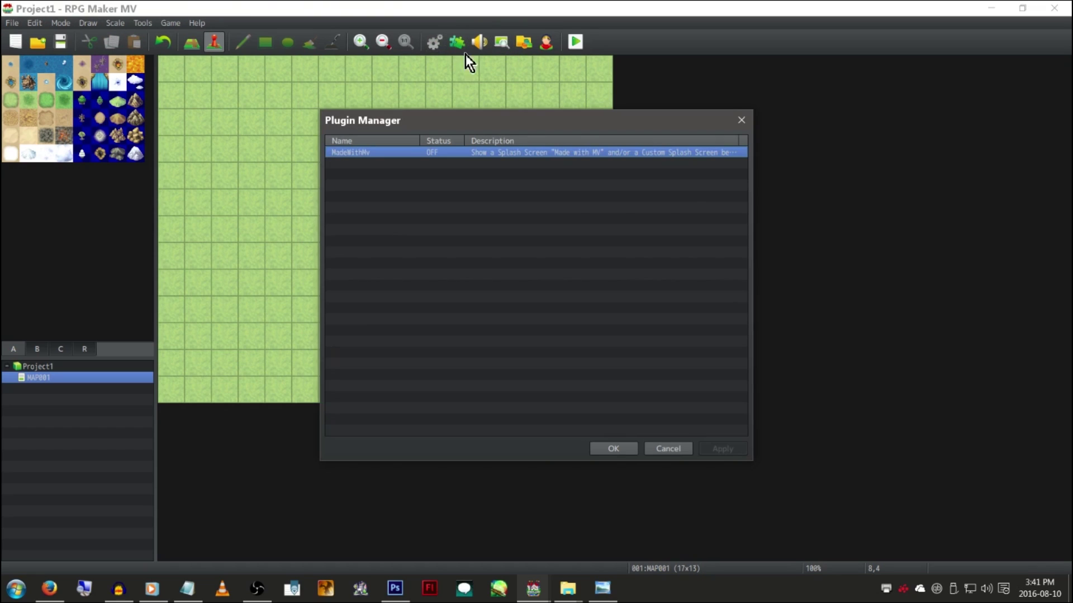
left_click(678, 452)
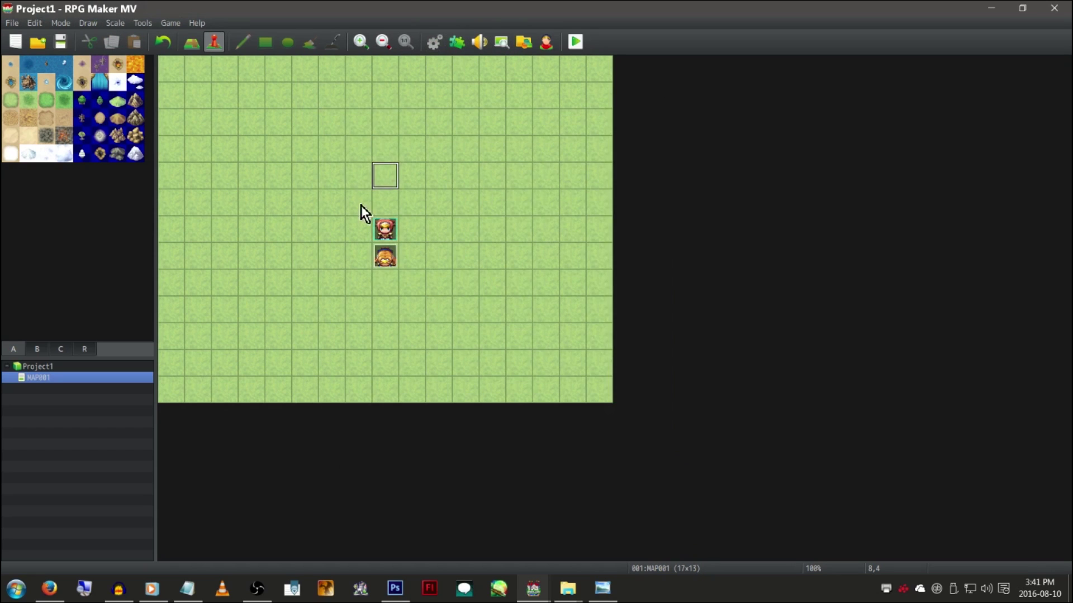
right_click(415, 121)
left_click(438, 141)
left_click(296, 261)
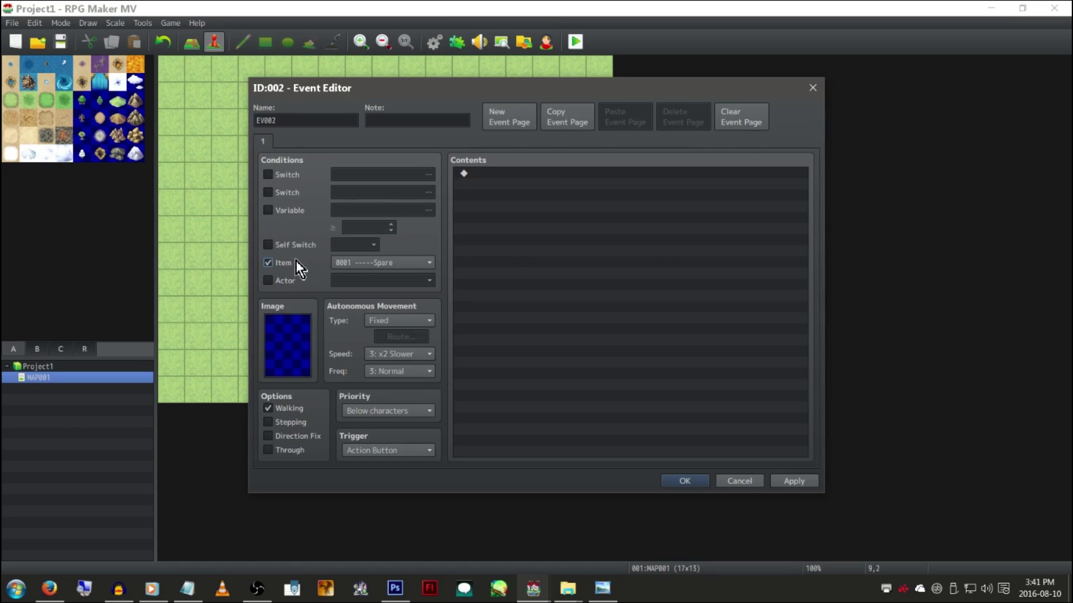
left_click(369, 260)
scroll(425, 353, "down", 2)
scroll(425, 353, "down", 1)
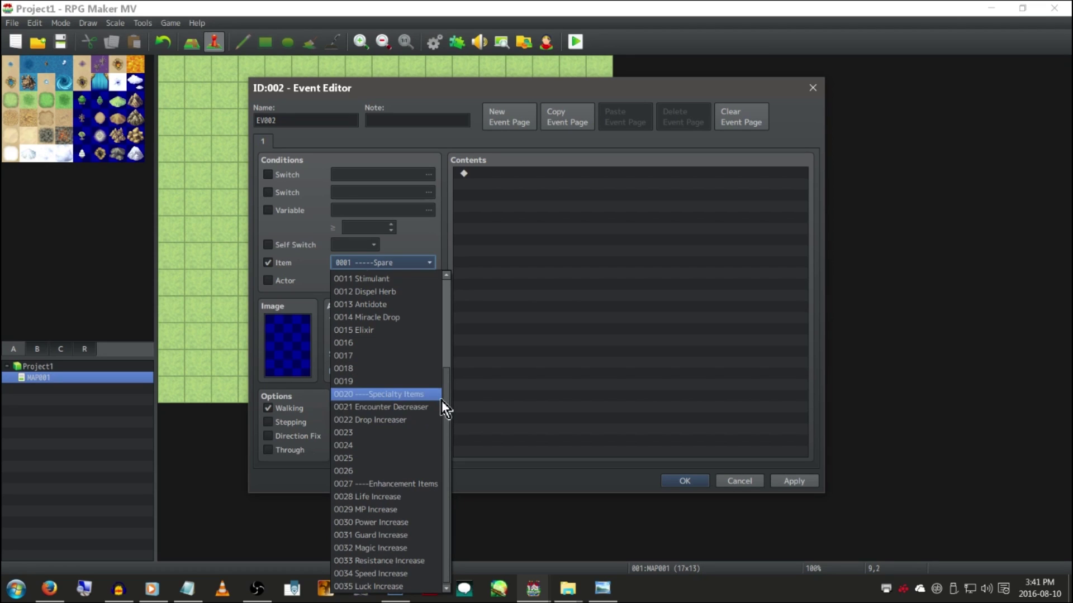
scroll(442, 400, "up", 4)
left_click(686, 421)
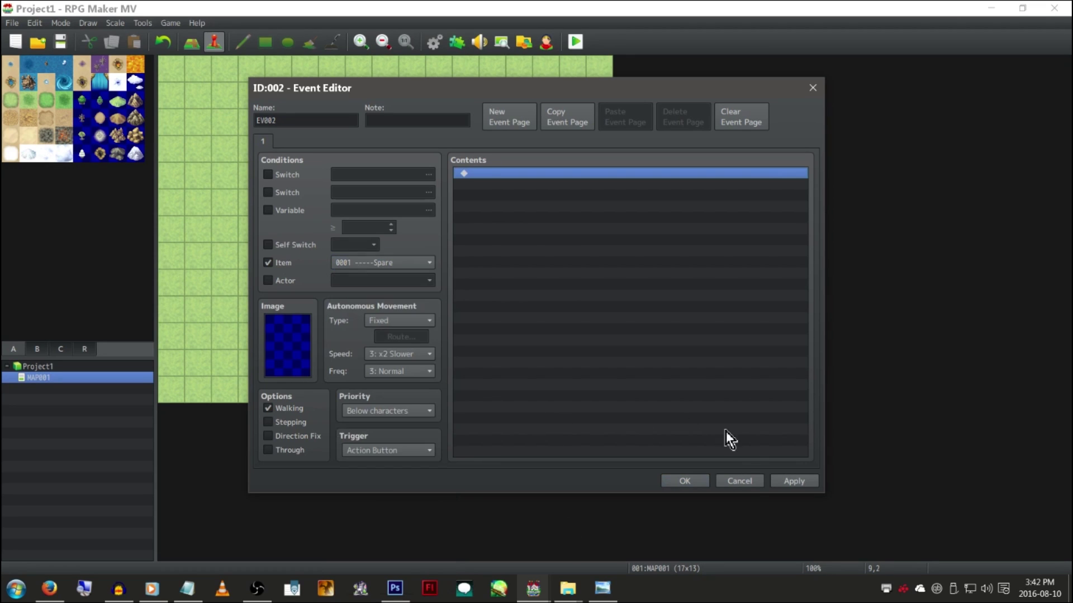
left_click(736, 481)
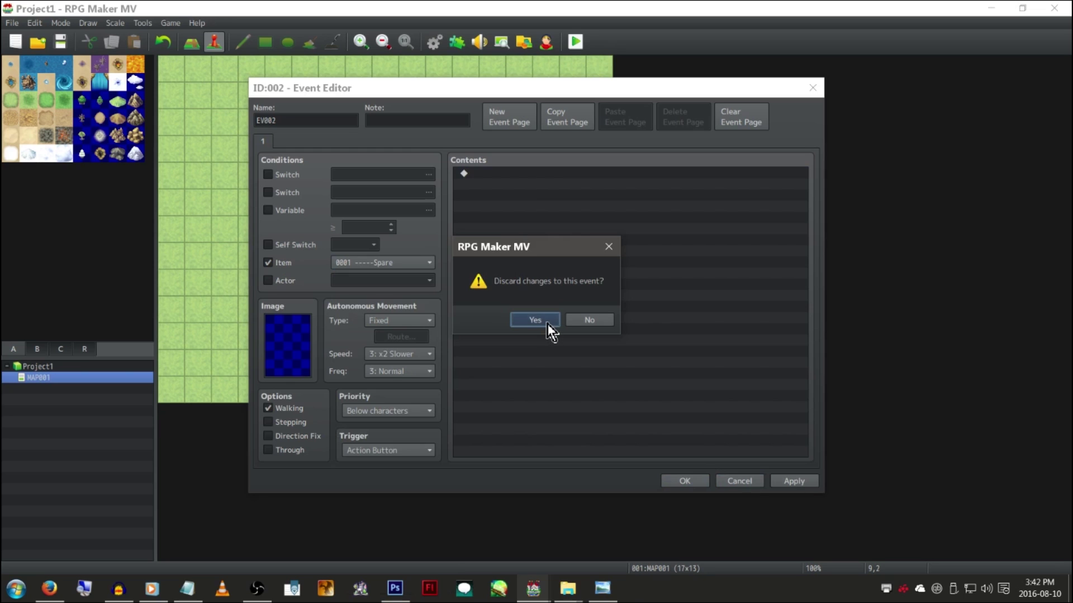
left_click(547, 323)
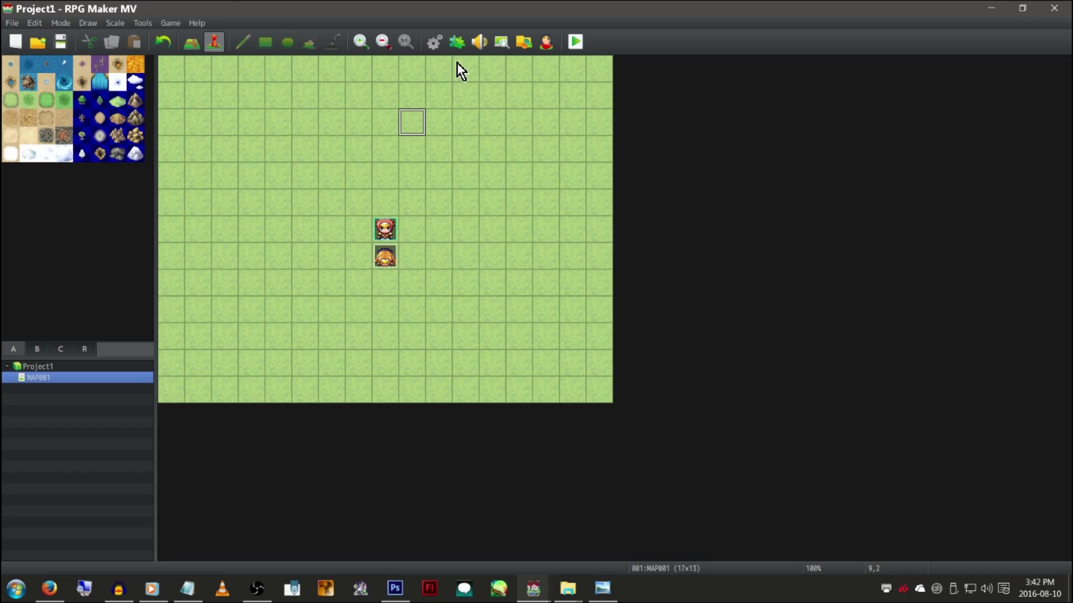
left_click(167, 22)
left_click(124, 28)
mouse_move(115, 23)
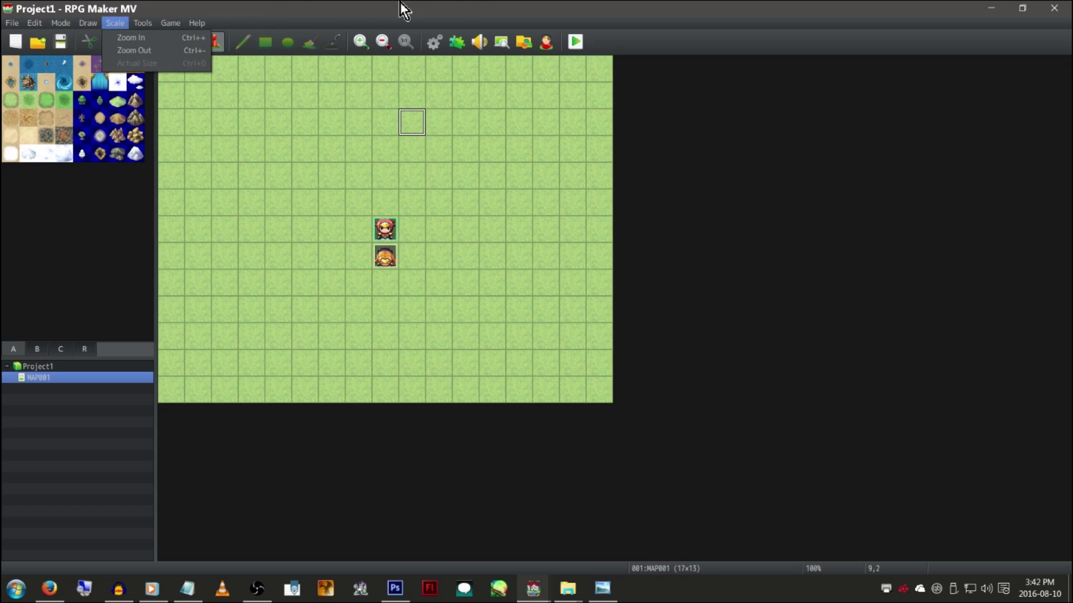
left_click(503, 3)
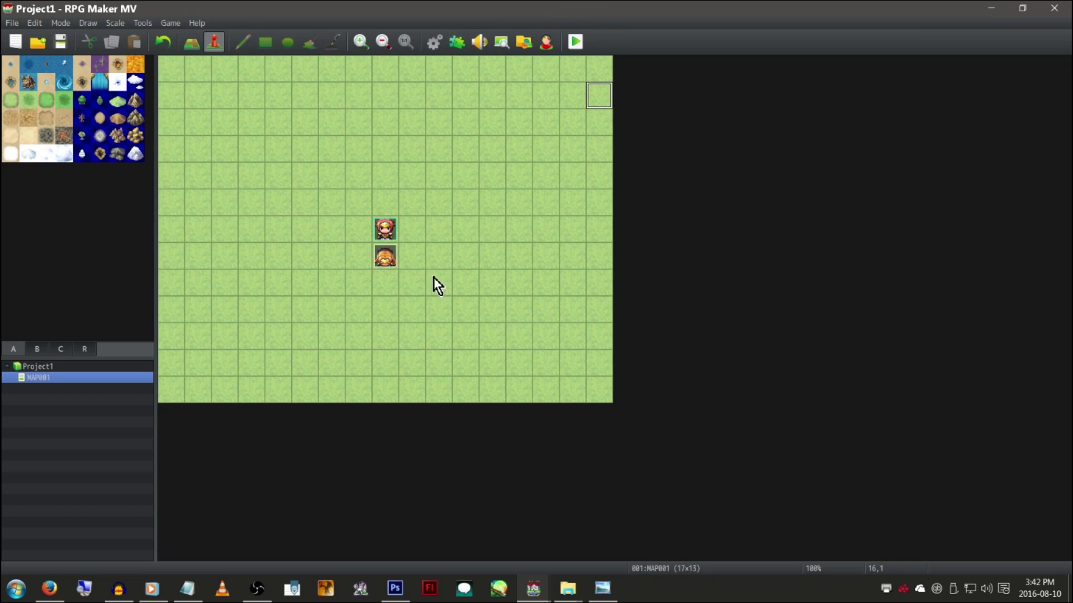
right_click(393, 227)
key("Escape")
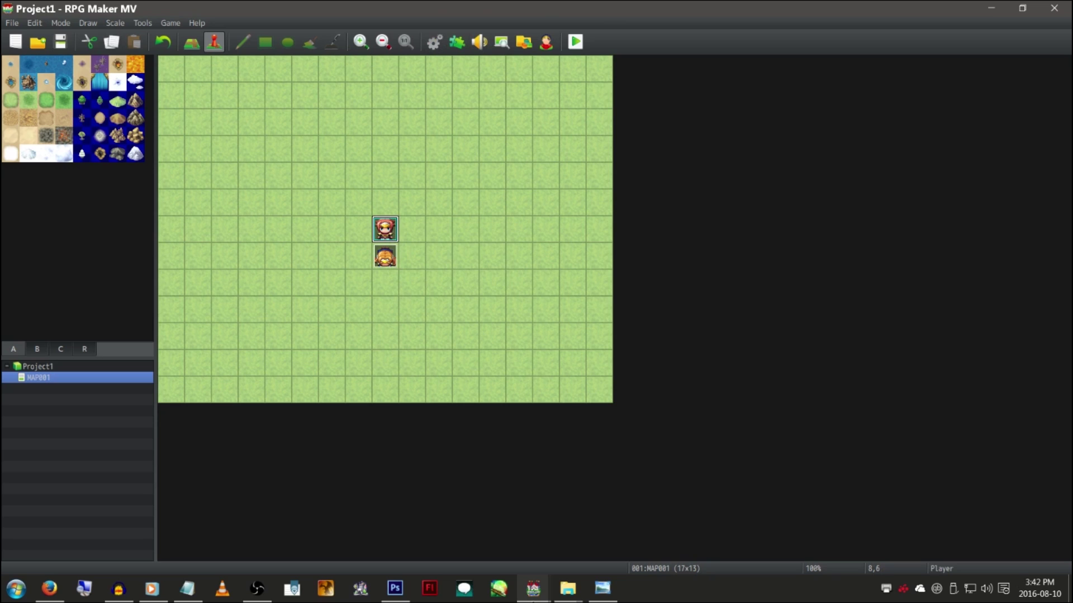
left_click(543, 599)
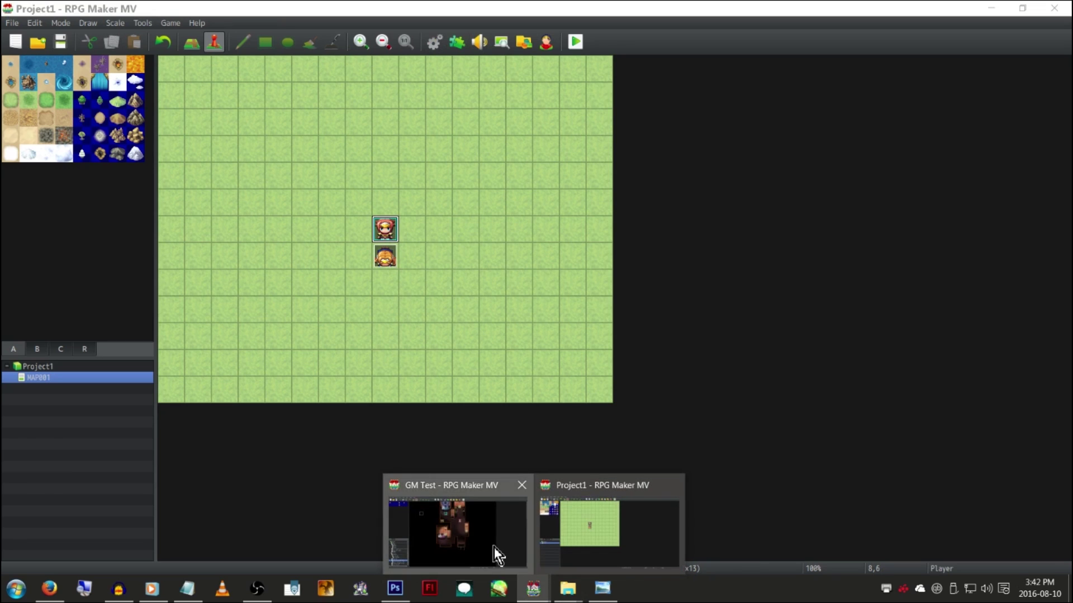
Bring up the GM Test project and browse its plugin list, closing it unchanged
left_click(494, 548)
scroll(561, 370, "up", 6)
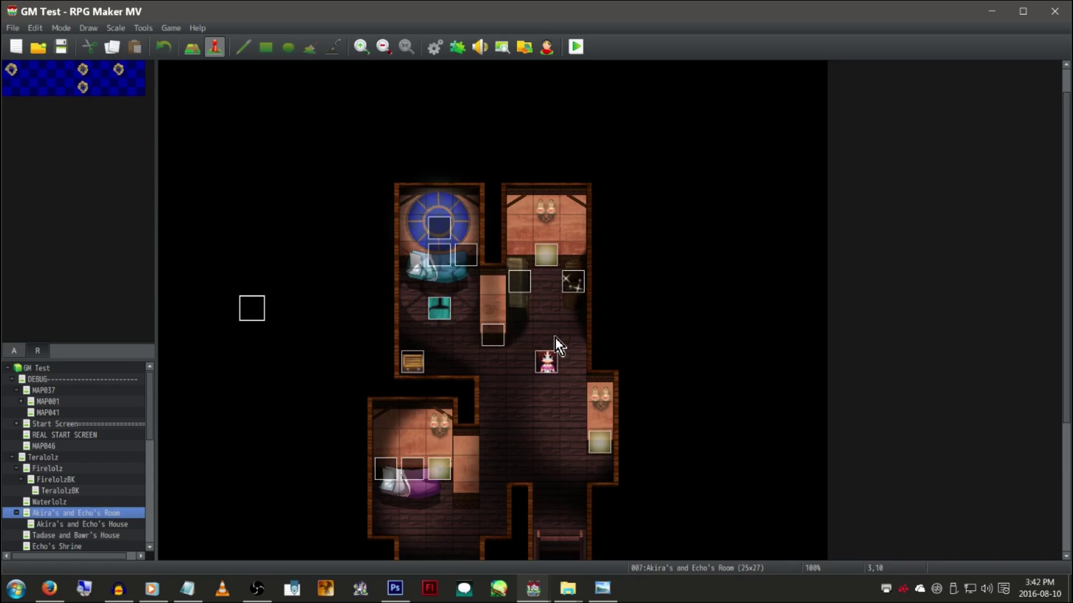
left_click(458, 47)
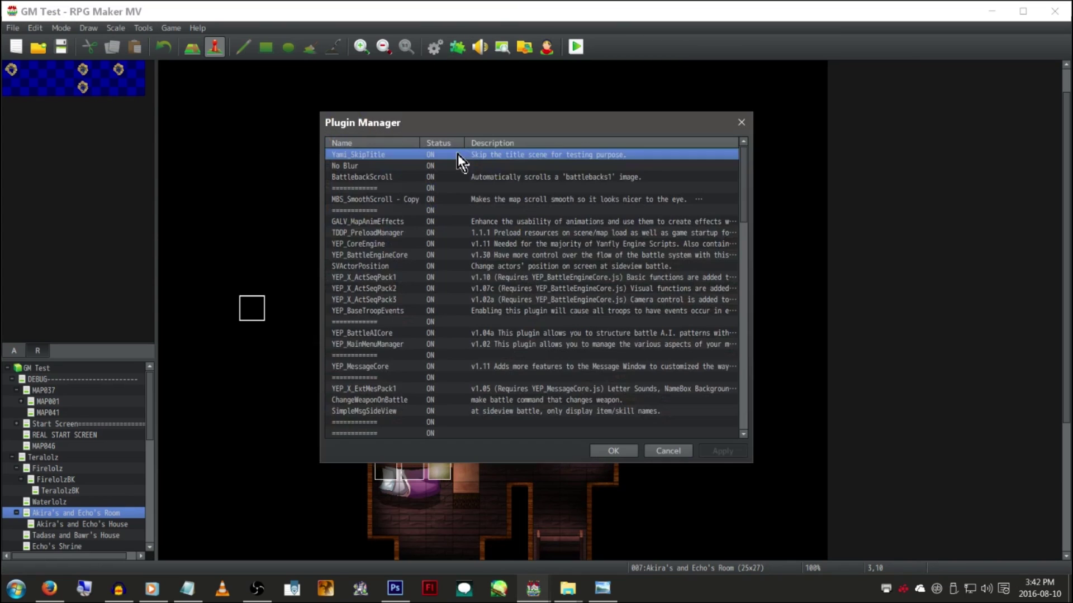
scroll(522, 302, "down", 10)
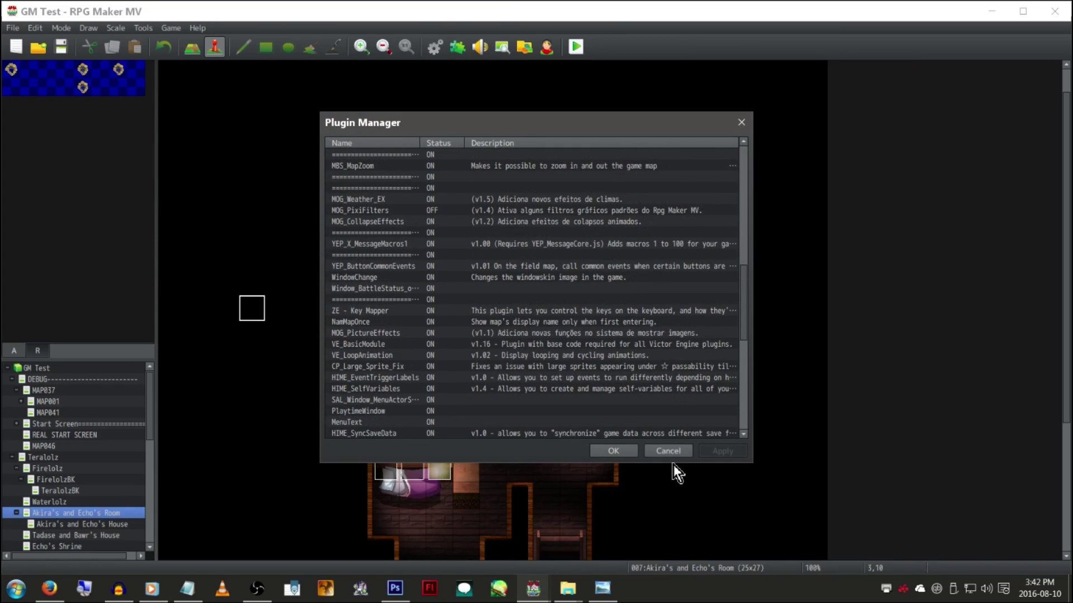
left_click(671, 454)
Scroll around the Akira's and Echo's Room map to inspect it
scroll(576, 401, "down", 6)
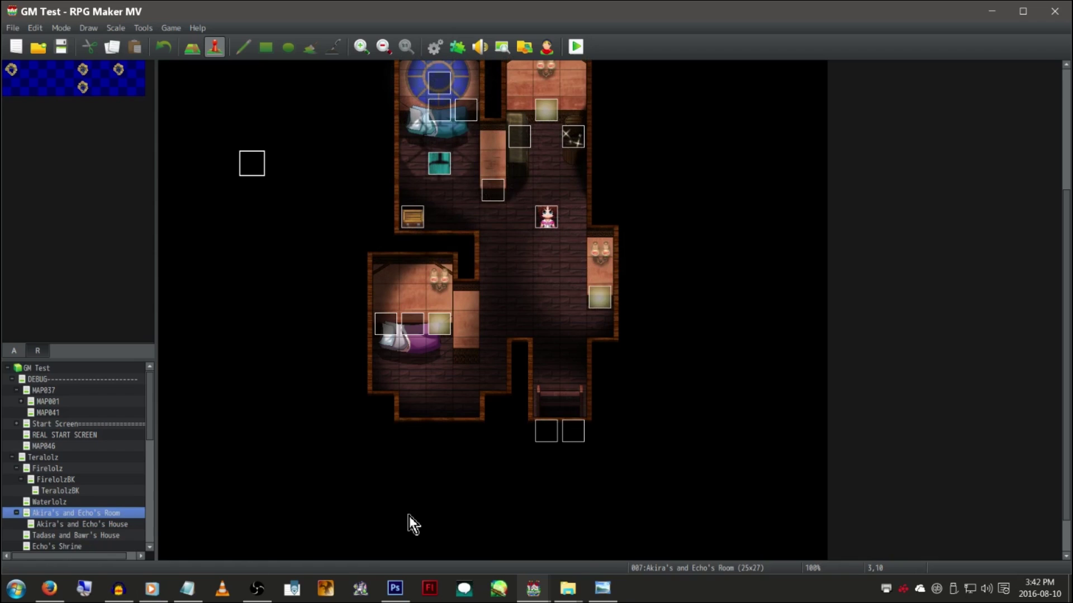
scroll(632, 431, "up", 7)
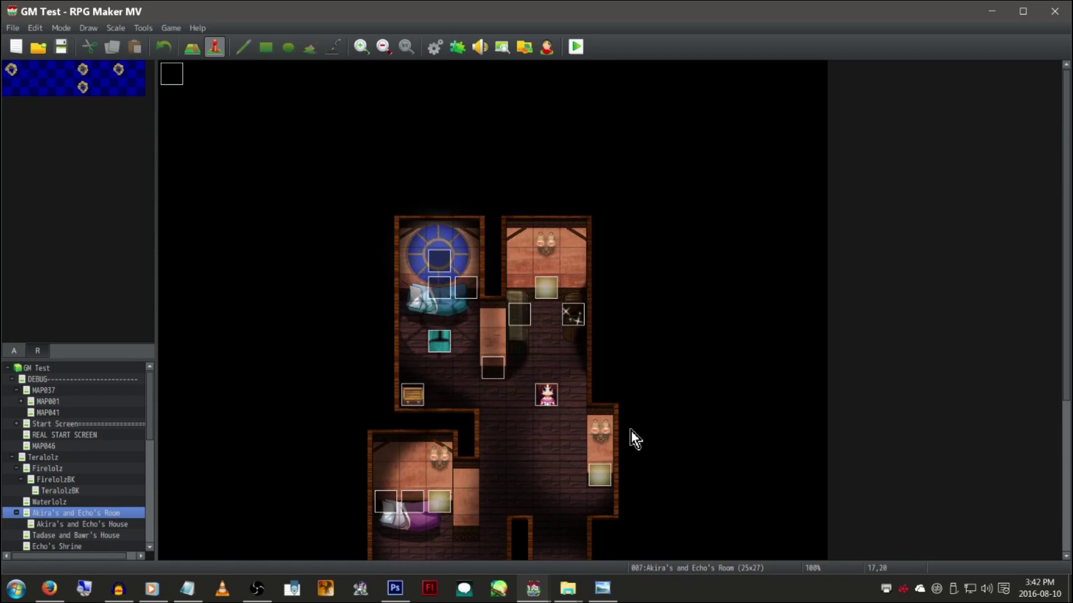
scroll(631, 431, "down", 5)
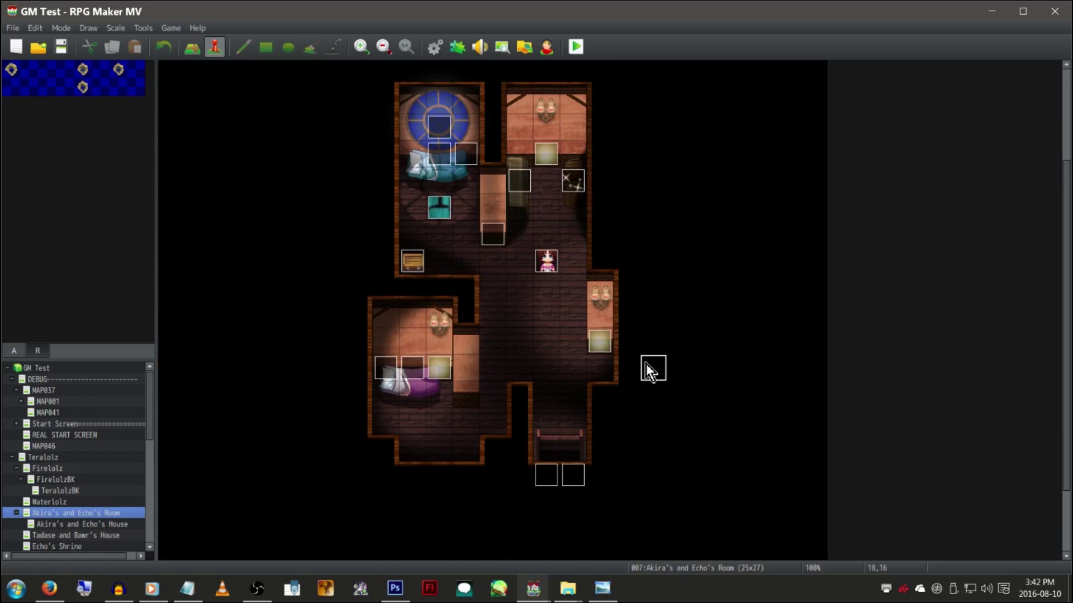
scroll(655, 259, "up", 3)
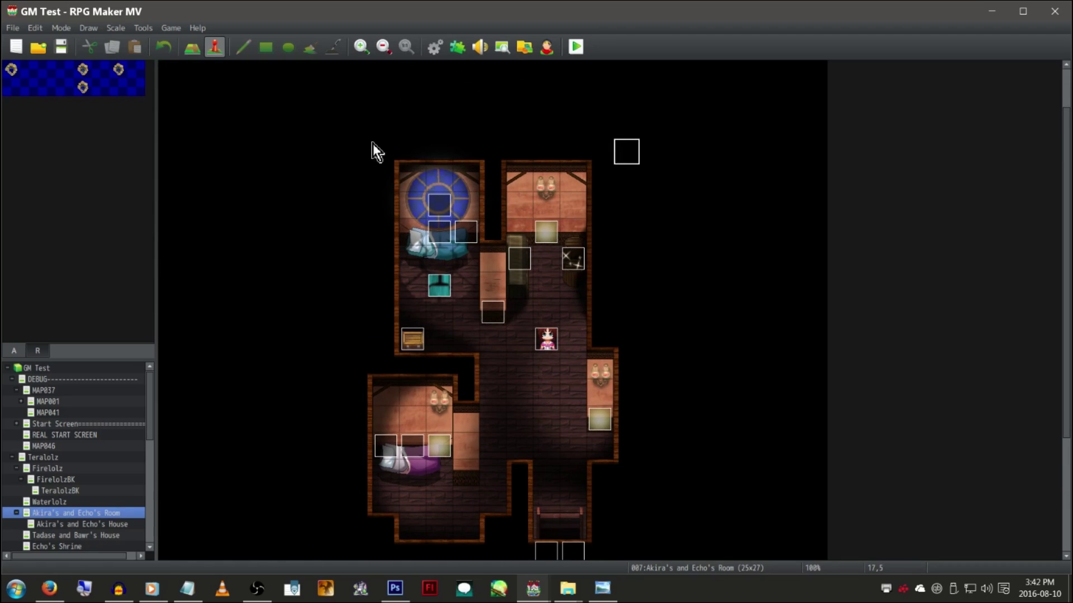
scroll(374, 145, "down", 6)
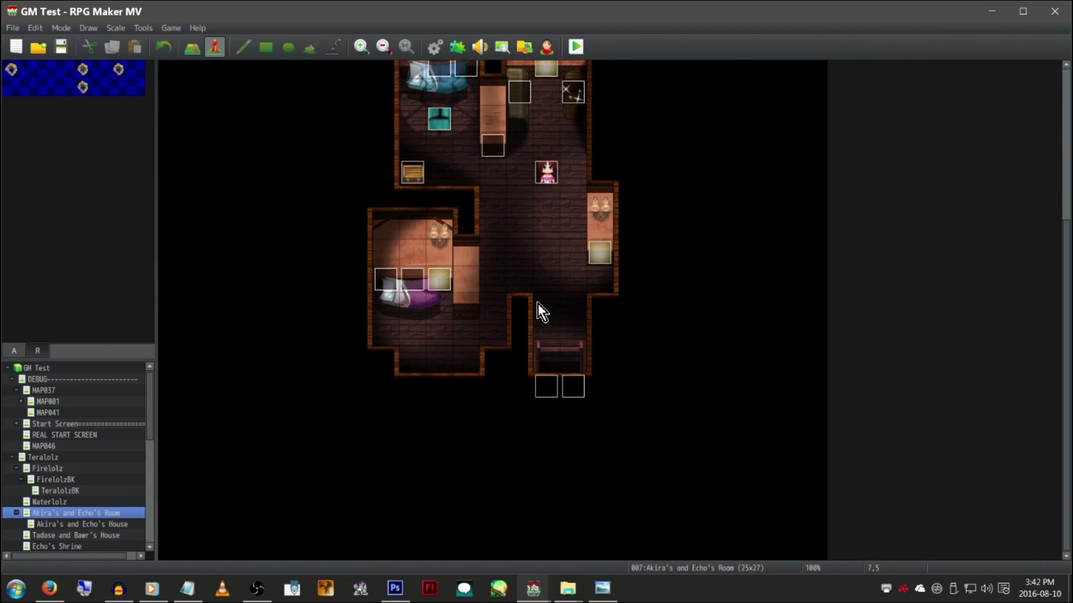